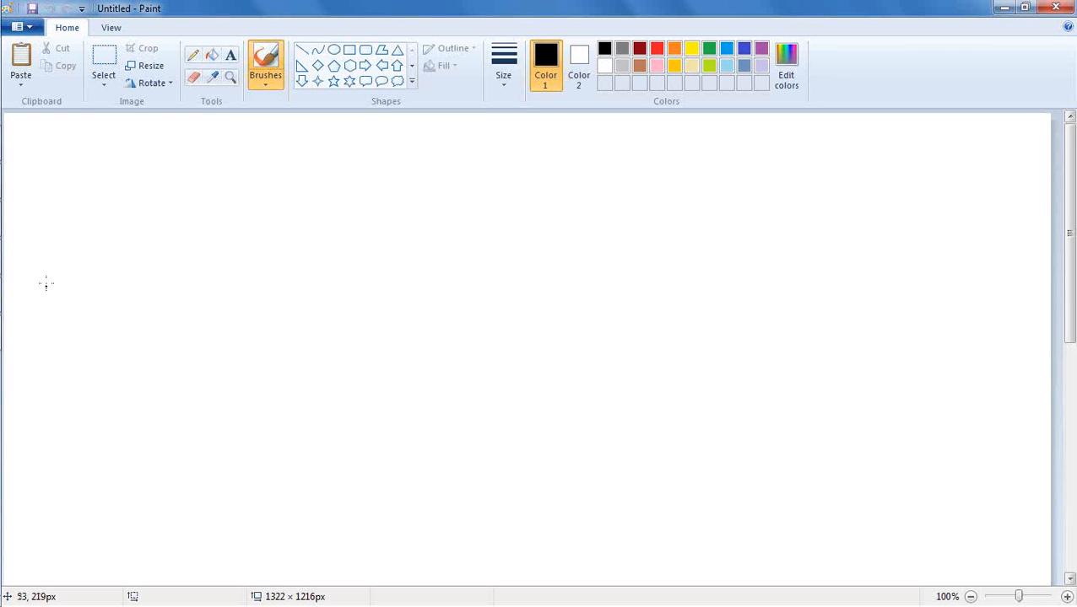
# - Add a text box about 313 × 196 px near the canvas's upper edge reading "1. Develop Repository ( Build)"
pyautogui.click(231, 57)
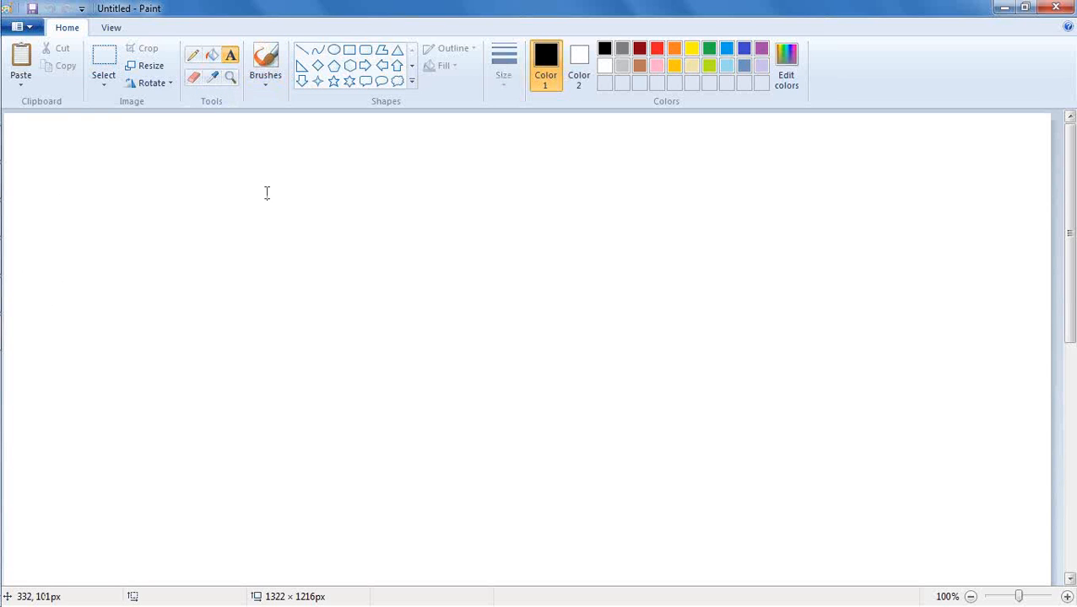
pyautogui.moveTo(199, 147); pyautogui.dragTo(447, 302)
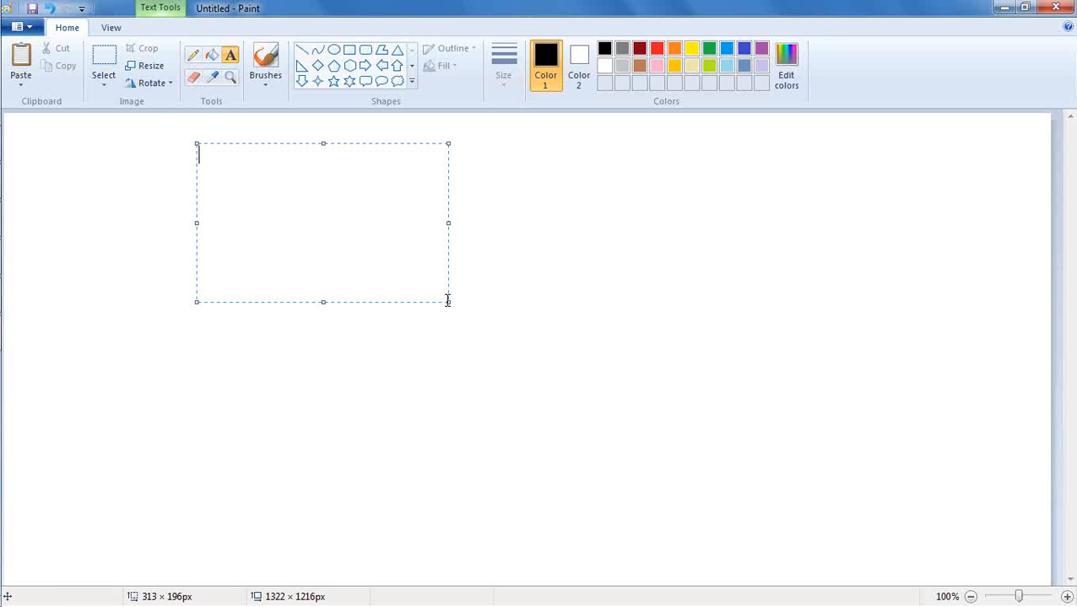
pyautogui.write('1.')
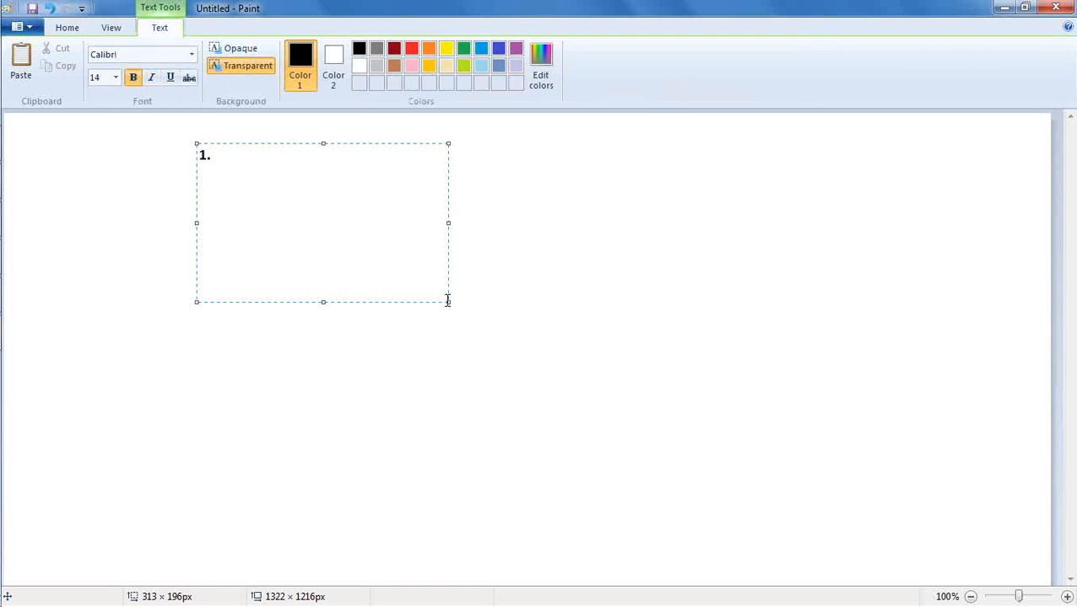
pyautogui.write(' Develop Repository ( Build)')
pyautogui.press('Return')
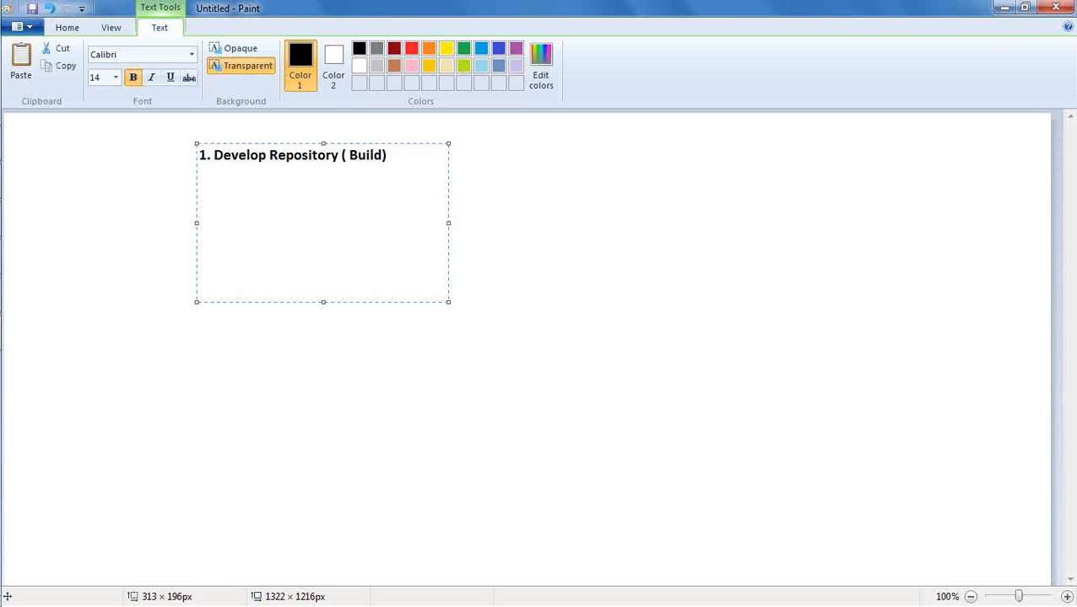
# - Add the lines "2. Deploy Repsoitory" and "3. Reporting" below the first item, separated by blank lines
pyautogui.press('Return')
pyautogui.write('2. Deploy Repsoitory')
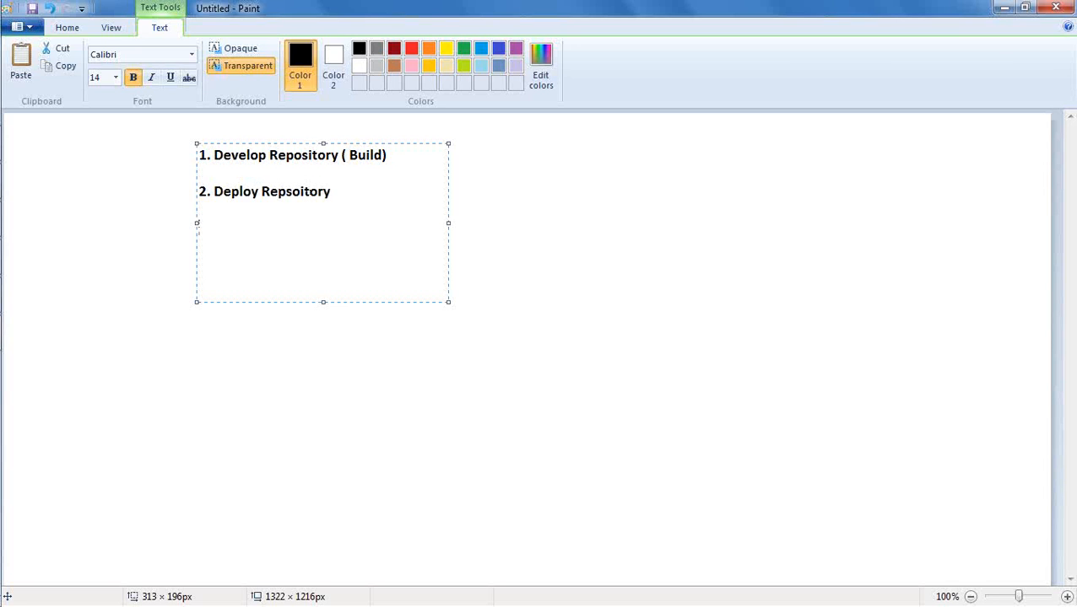
pyautogui.write('3. Reporting')
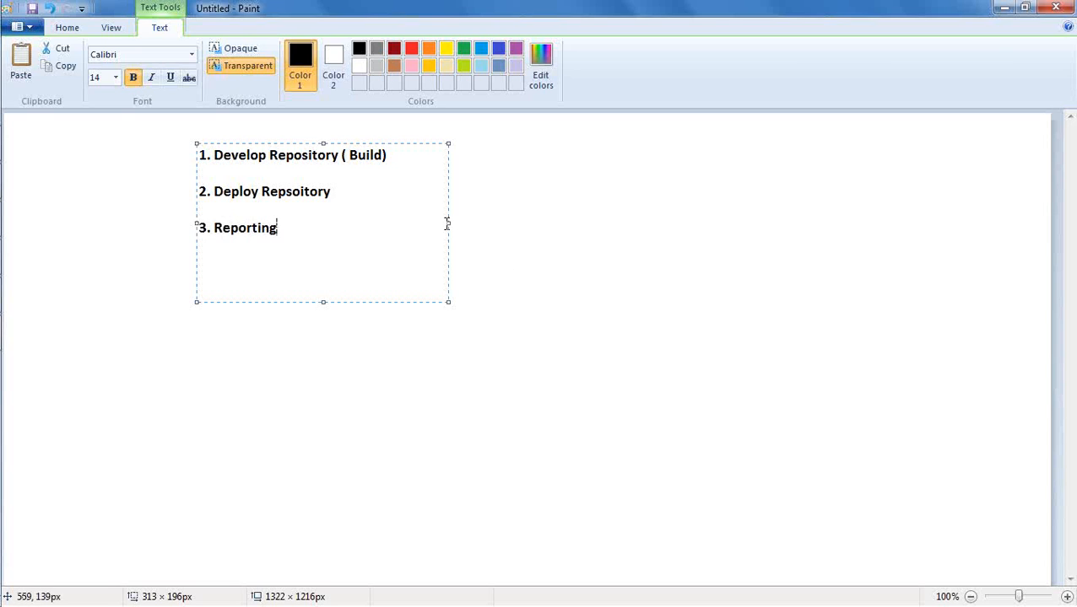
# - Widen the text box to about 580 px and append "( Bi Administration)" to the first item
pyautogui.moveTo(448, 223); pyautogui.dragTo(651, 223)
pyautogui.click(435, 154)
pyautogui.write('(')
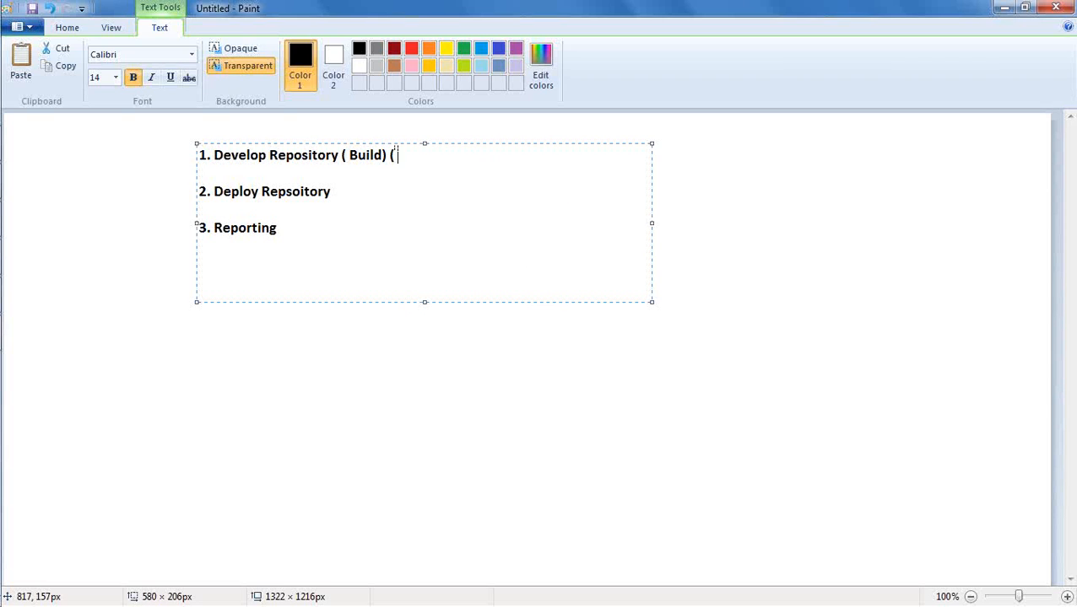
pyautogui.write(' Bi Administra')
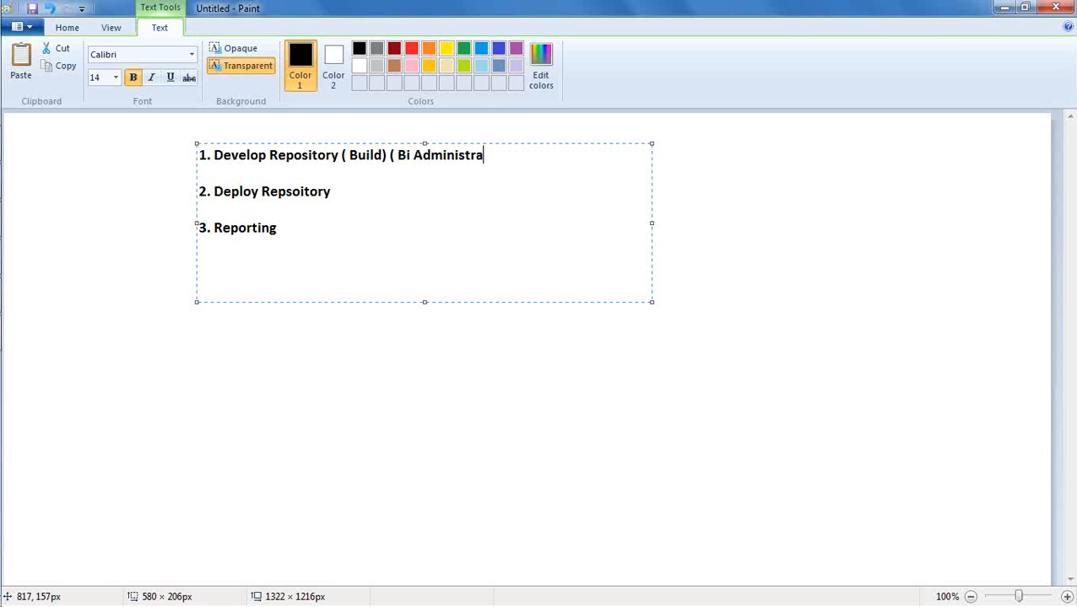
pyautogui.write('tion)')
# - Append "( Enterrpise Manager - Cloud)" to the second list item
pyautogui.press('Down')
pyautogui.click(363, 193)
pyautogui.write('( Enterrpise M')
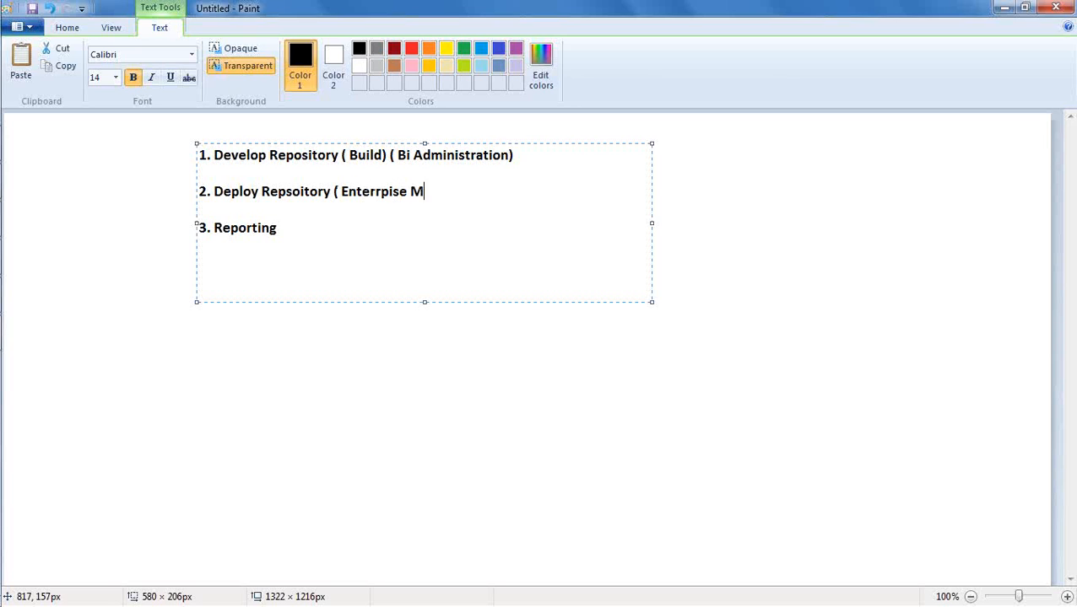
pyautogui.write('anager - Clo')
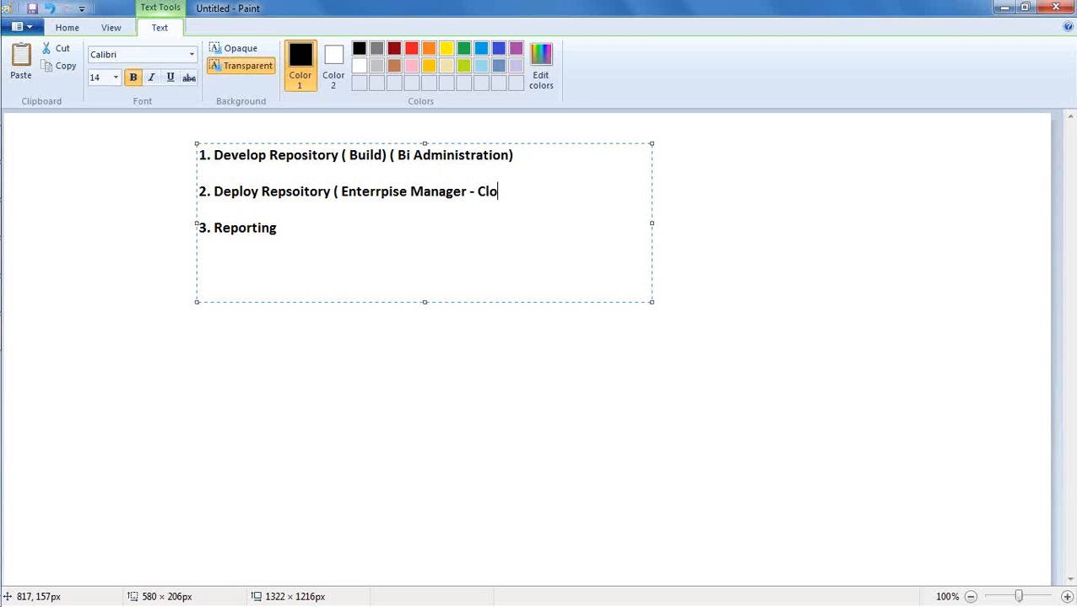
pyautogui.write('ud)')
# - Append "( Analytics - Cloud)" to the third list item
pyautogui.click(306, 233)
pyautogui.write('( Analytic')
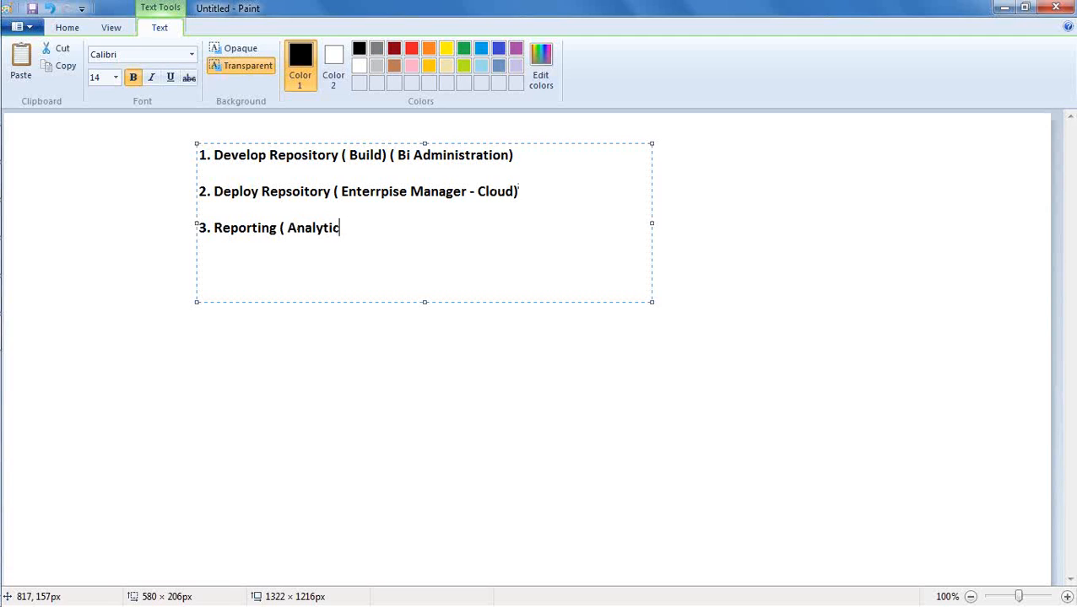
pyautogui.write('s - Cloud)')
# - Correct "Bi" to "BI" in the first item and shorten the text box to about 144 px high
pyautogui.click(410, 156)
pyautogui.press('BackSpace')
pyautogui.write('I')
pyautogui.moveTo(425, 301); pyautogui.dragTo(413, 253)
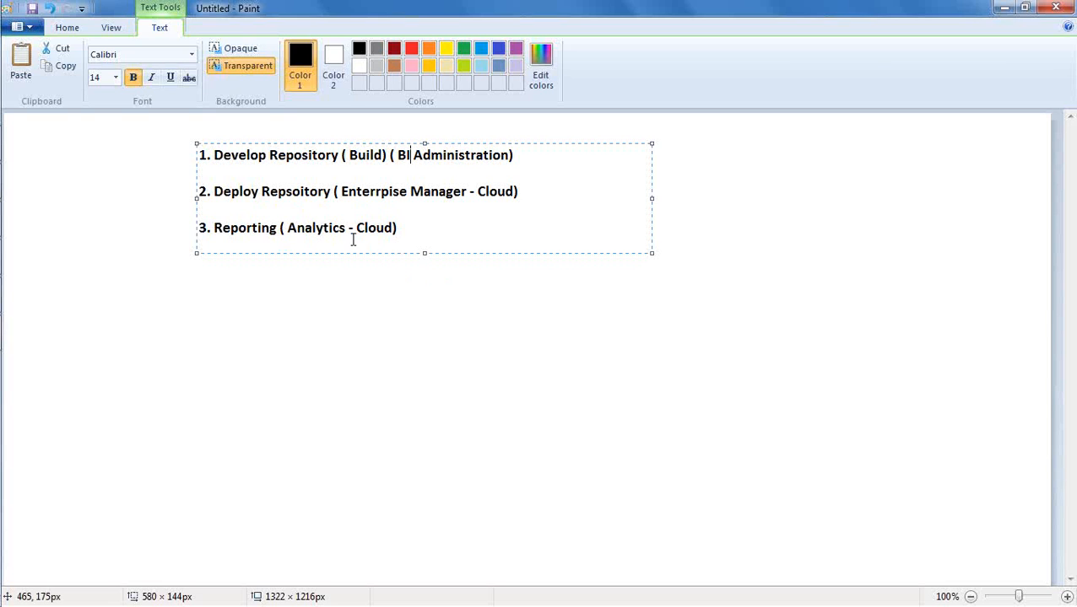
# - Commit the text and underline "BI Administration" in the first item with a freehand Pencil stroke
pyautogui.click(152, 213)
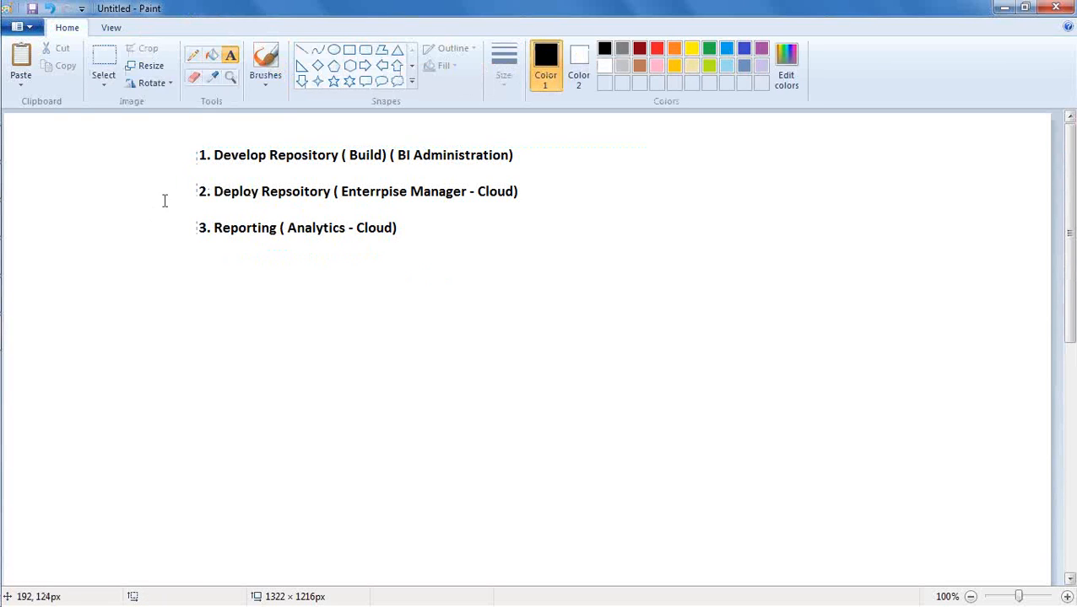
pyautogui.click(192, 55)
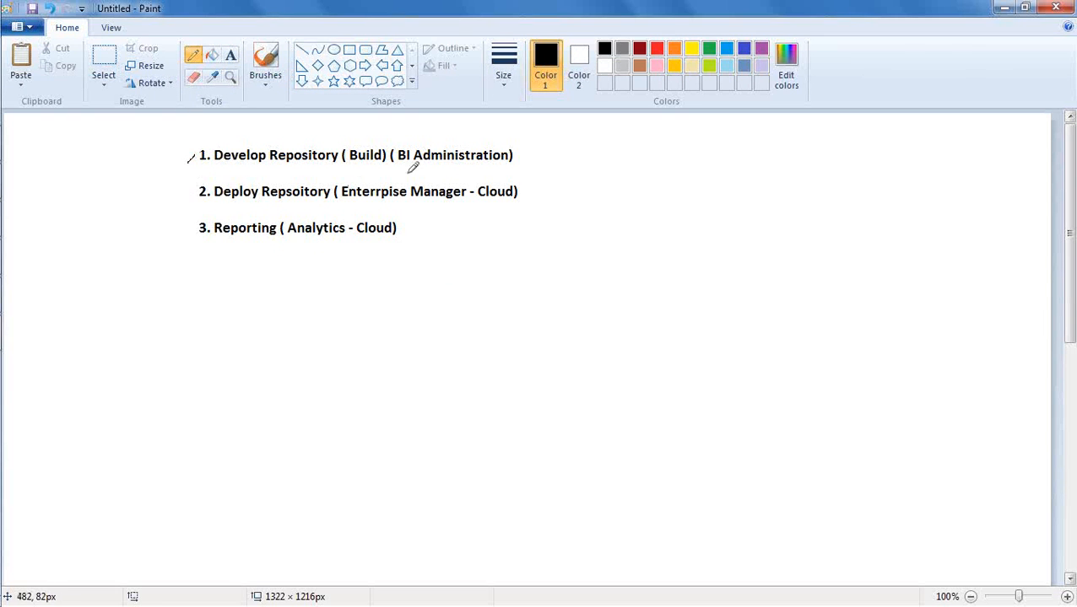
pyautogui.moveTo(398, 167); pyautogui.dragTo(506, 165)
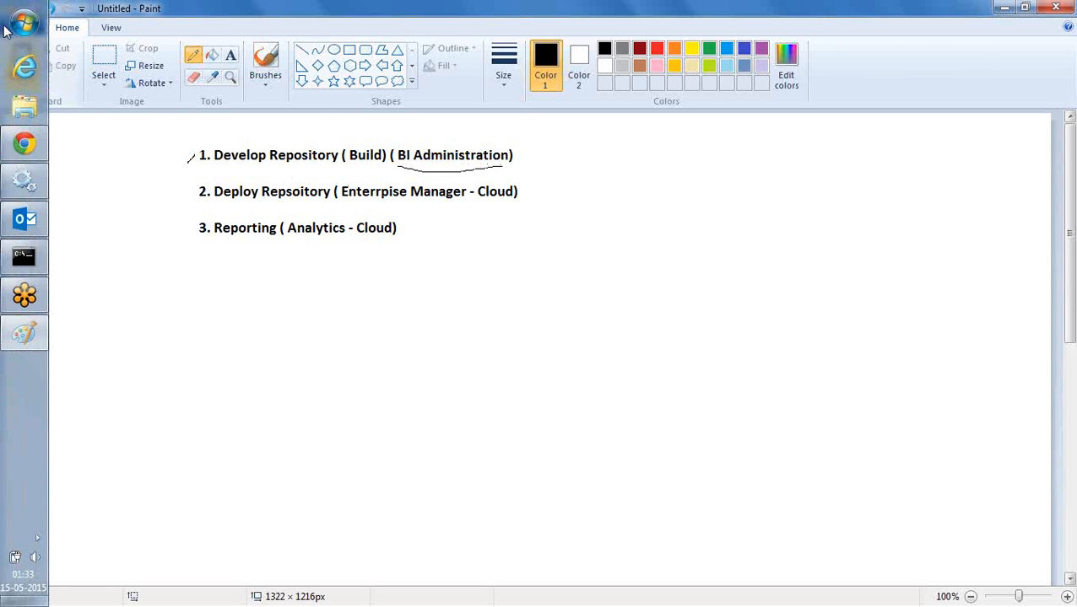
# - Expand the Oracle Business Intelligence folder in the list of all installed programs
pyautogui.click(19, 28)
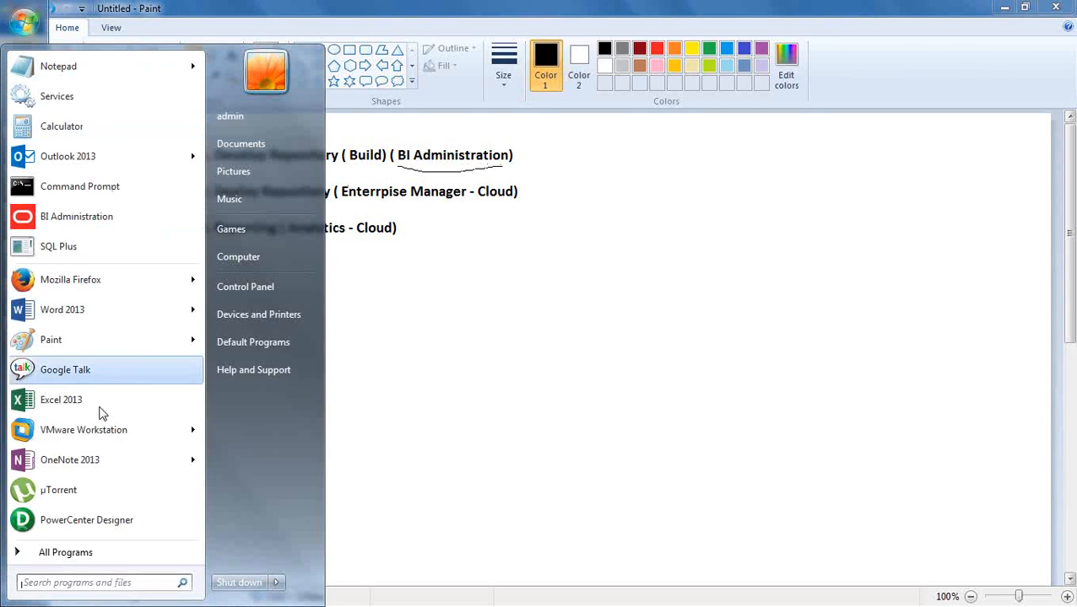
pyautogui.click(154, 563)
pyautogui.click(154, 563)
pyautogui.click(154, 563)
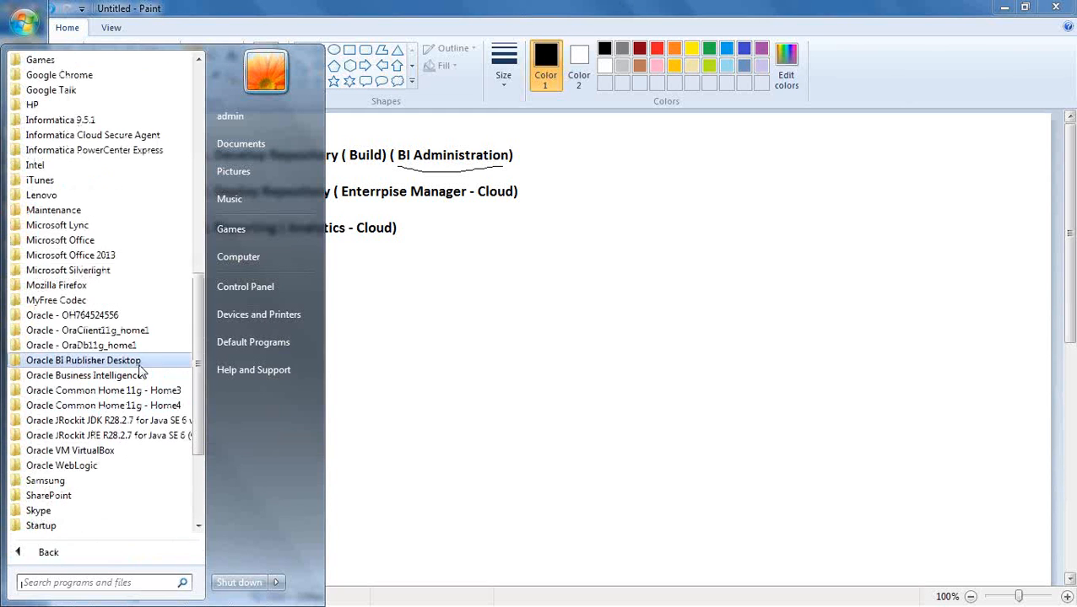
pyautogui.scroll(-2, 200, 341)
pyautogui.scroll(-1, 200, 341)
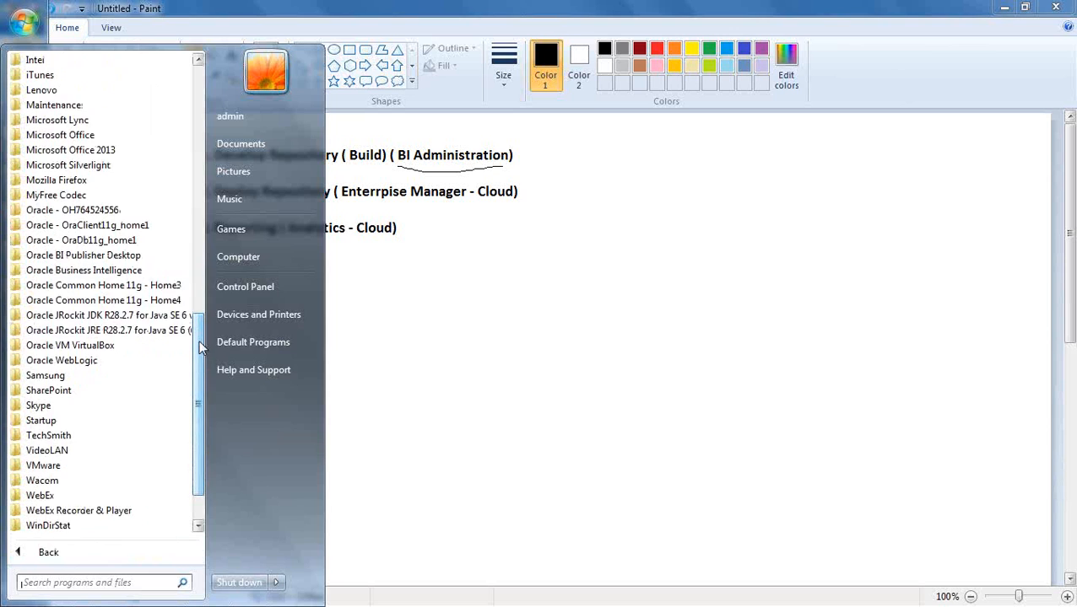
pyautogui.click(140, 270)
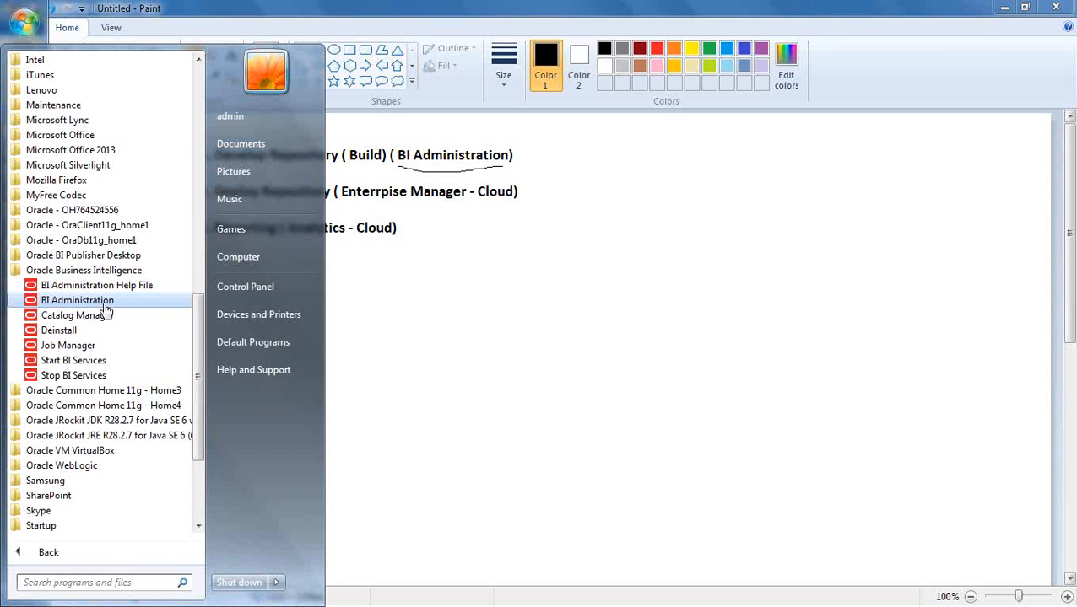
# - Launch BI Administration from the Oracle Business Intelligence program folder
pyautogui.click(53, 552)
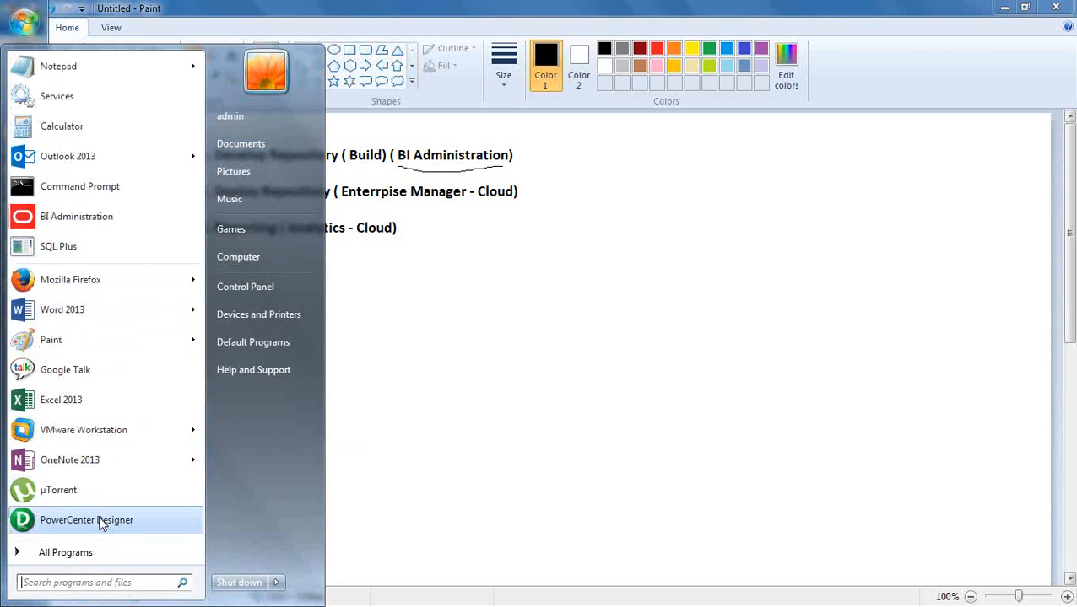
pyautogui.click(101, 554)
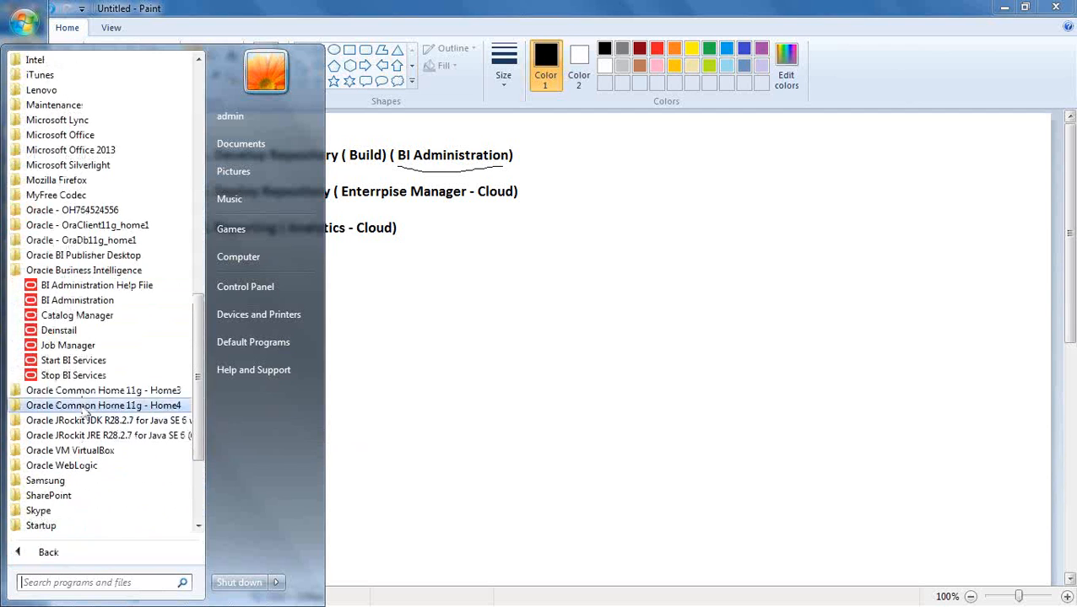
pyautogui.click(88, 301)
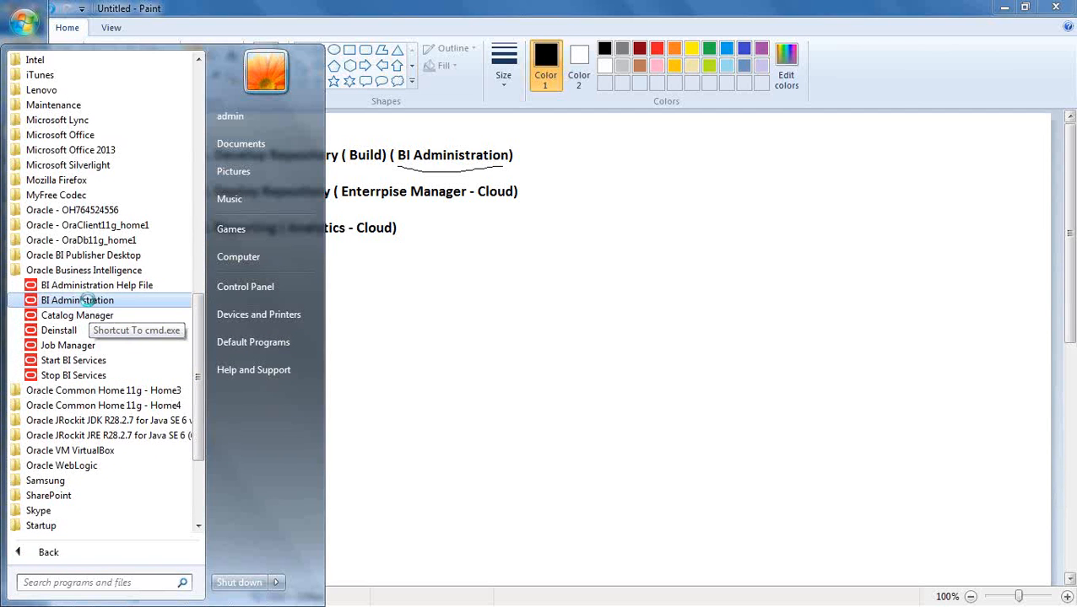
pyautogui.rightClick(89, 302)
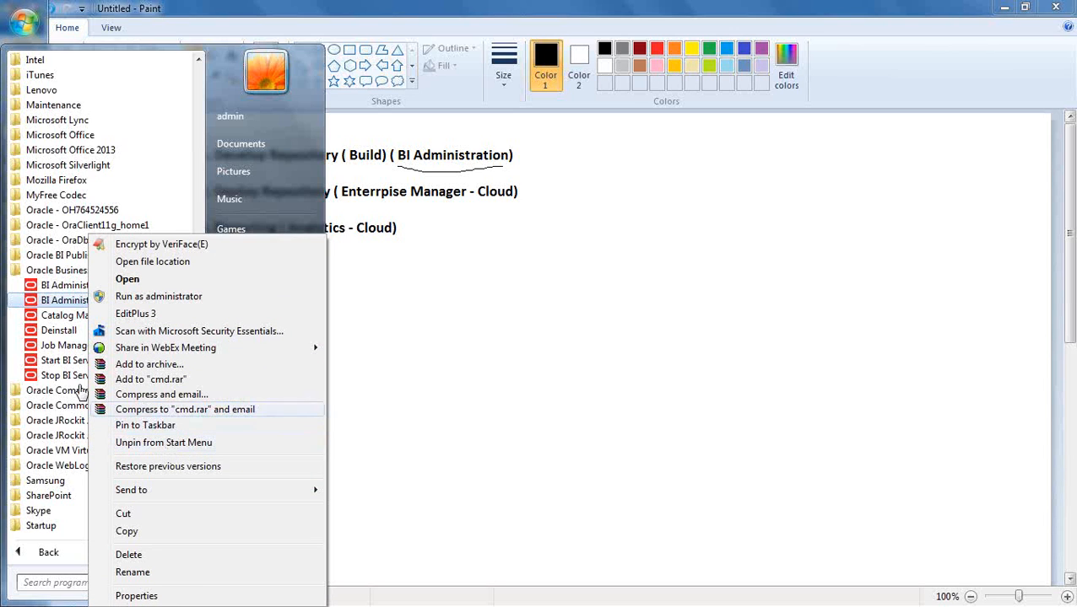
pyautogui.click(50, 301)
pyautogui.click(51, 300)
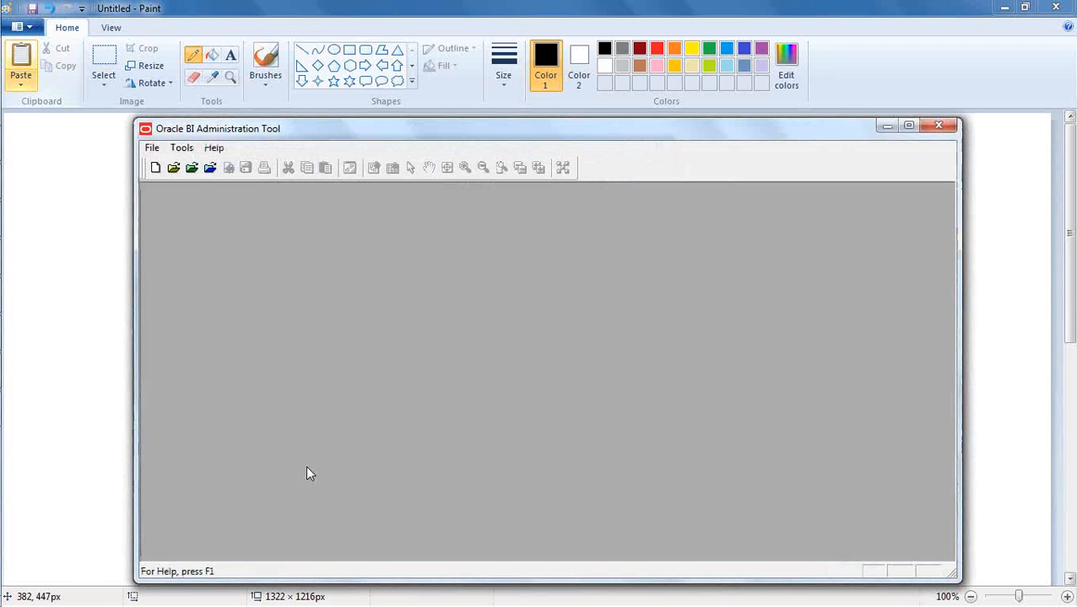
# - Reposition the Oracle BI Administration Tool window and start creating a new repository
pyautogui.click(1043, 79)
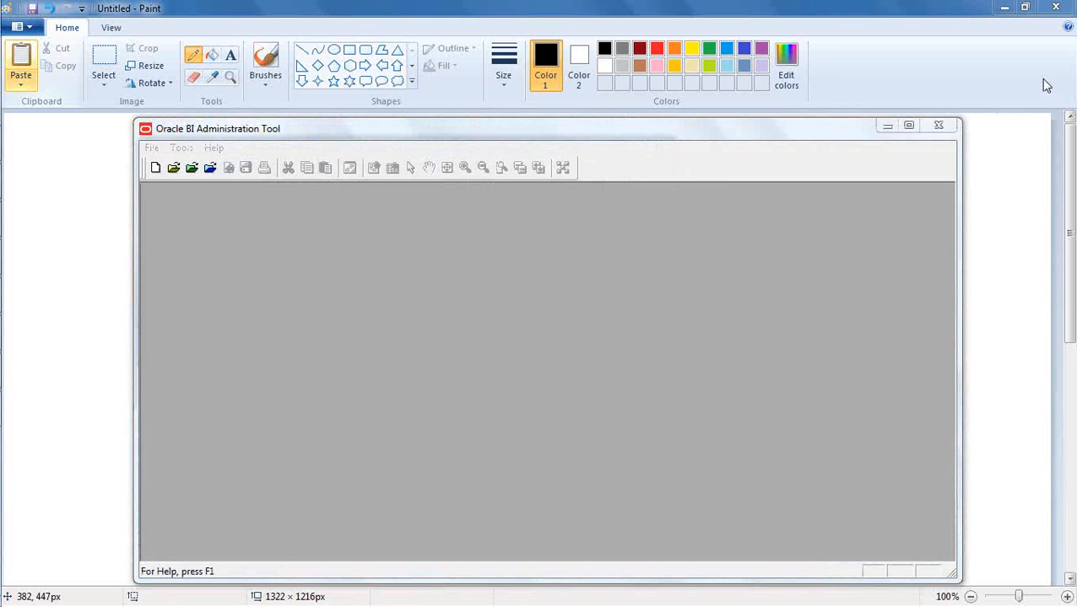
pyautogui.click(699, 136)
pyautogui.moveTo(637, 139); pyautogui.dragTo(600, 110)
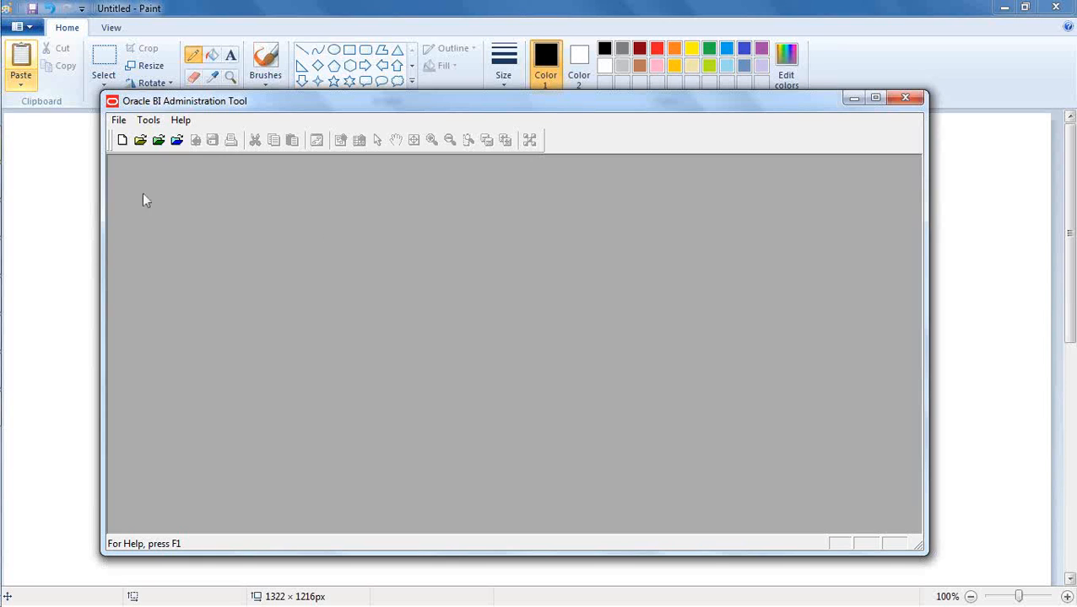
pyautogui.click(119, 119)
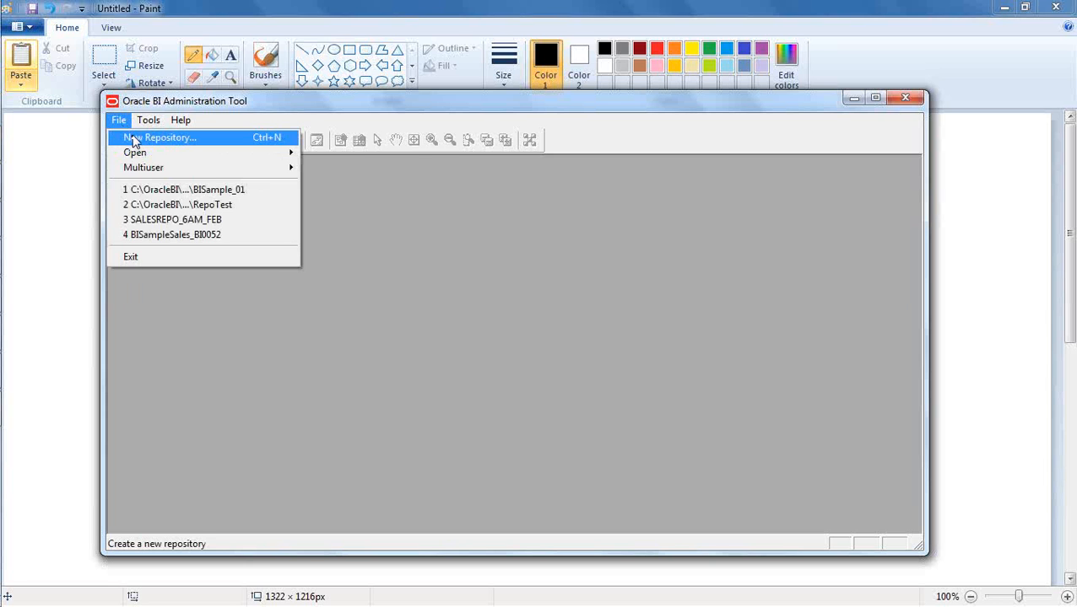
pyautogui.click(132, 138)
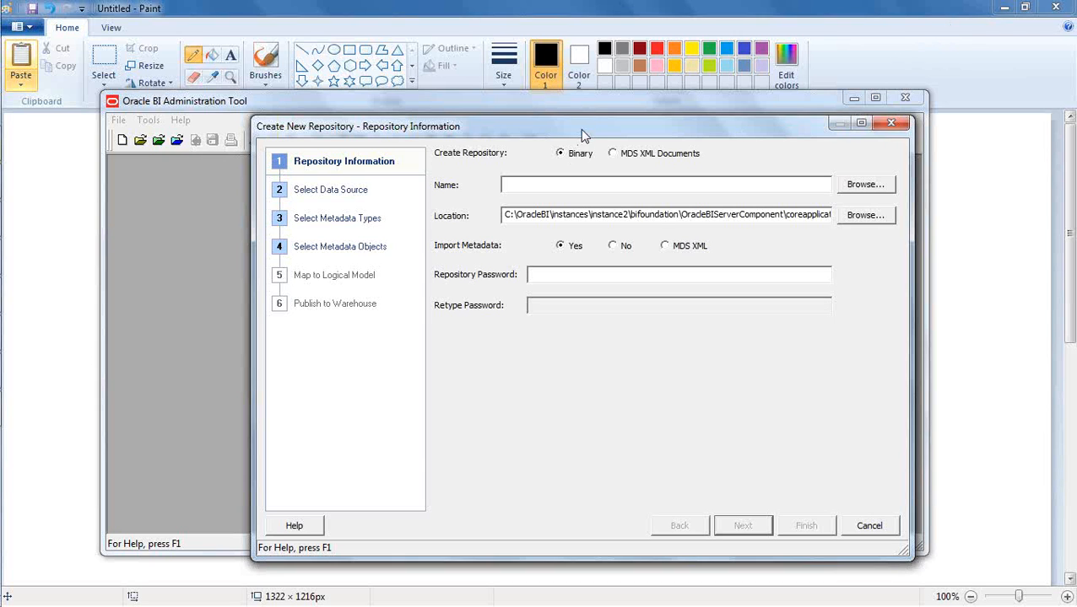
pyautogui.moveTo(574, 125); pyautogui.dragTo(533, 110)
pyautogui.click(507, 171)
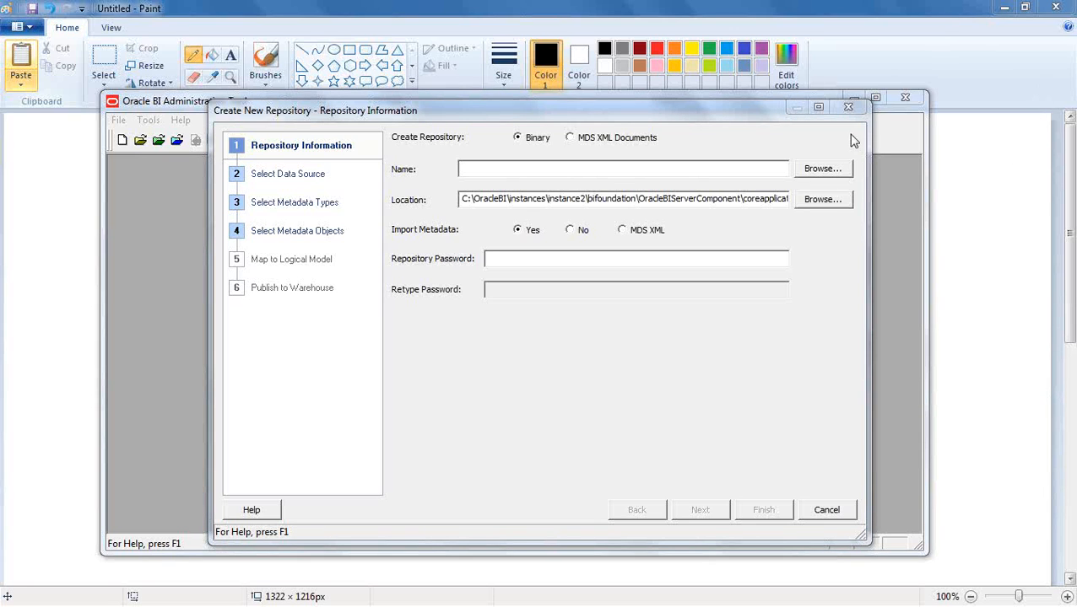
# - Name the new repository SalesRepo_001
pyautogui.click(596, 170)
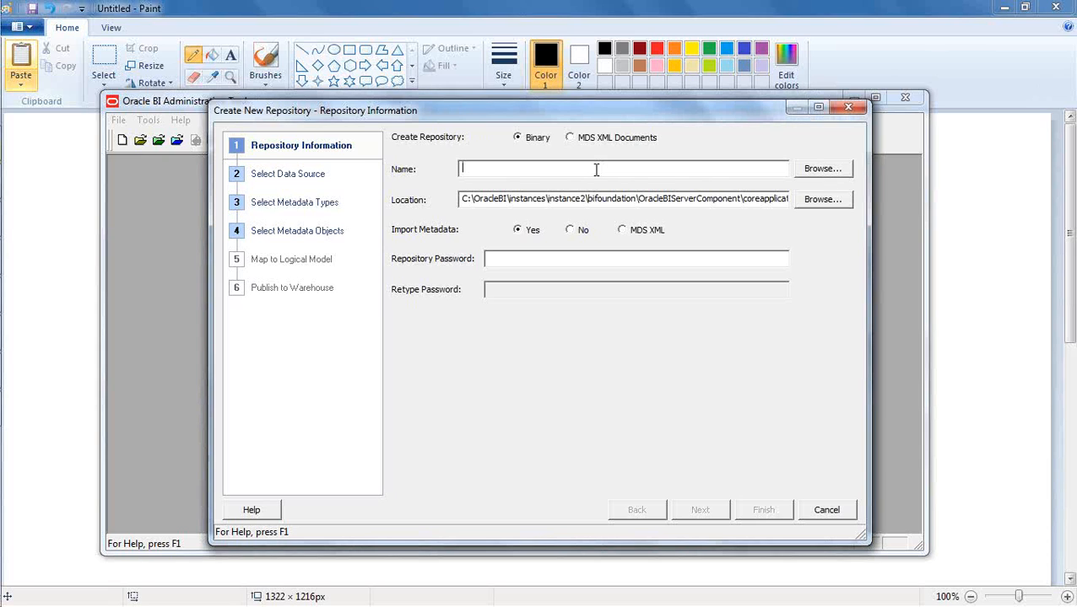
pyautogui.write('SalesRepo_001')
# - Copy the full repository location path into a new Notepad document, then return to the Create New Repository wizard
pyautogui.moveTo(462, 198); pyautogui.dragTo(884, 242)
pyautogui.hotkey('ctrl', 'c')
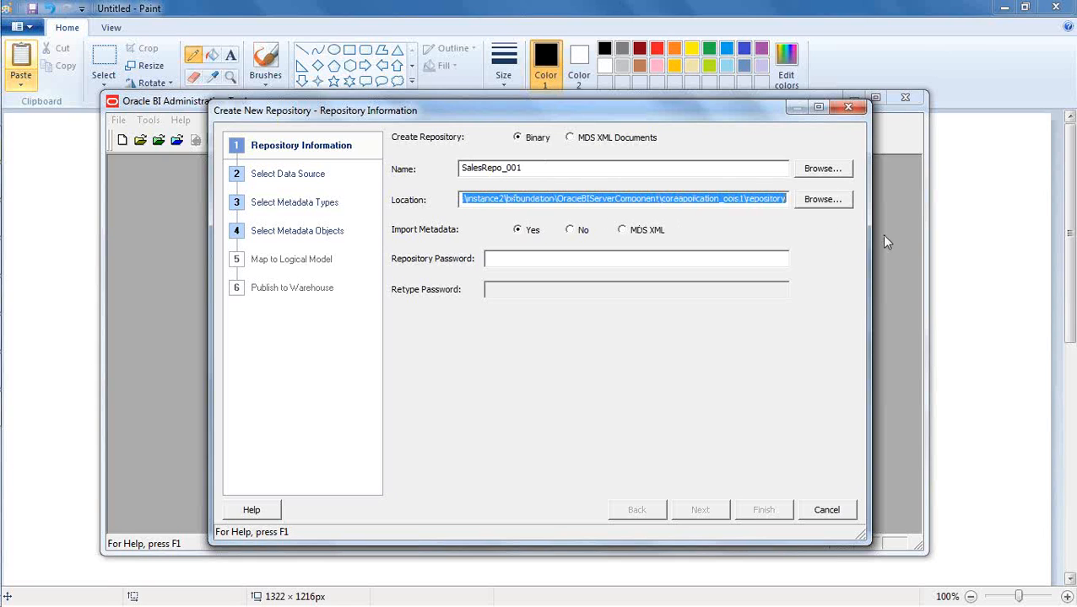
pyautogui.moveTo(3, 50)
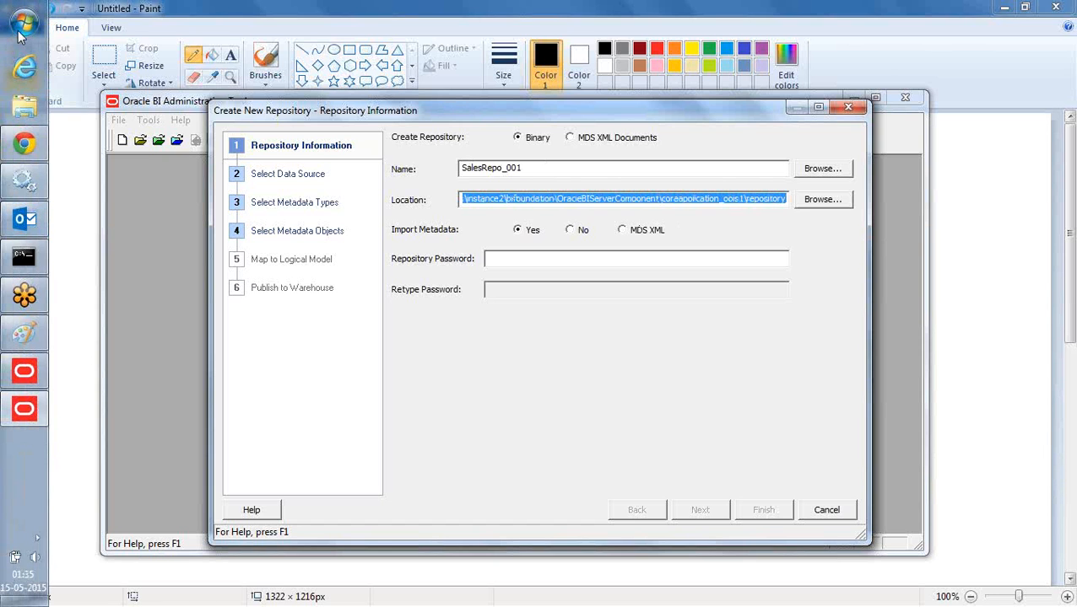
pyautogui.click(19, 31)
pyautogui.click(51, 69)
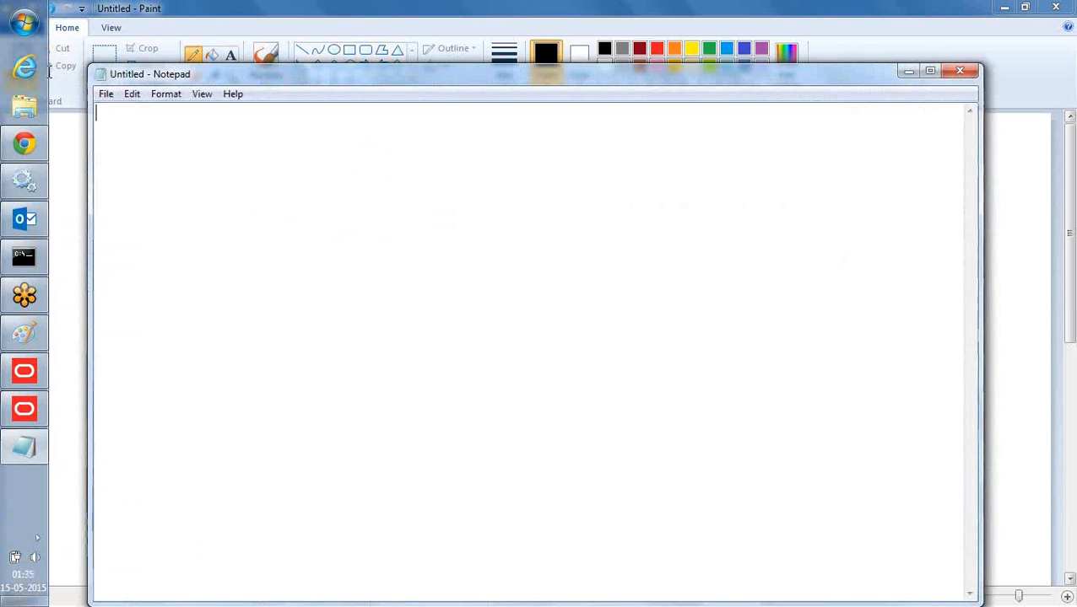
pyautogui.hotkey('ctrl', 'v')
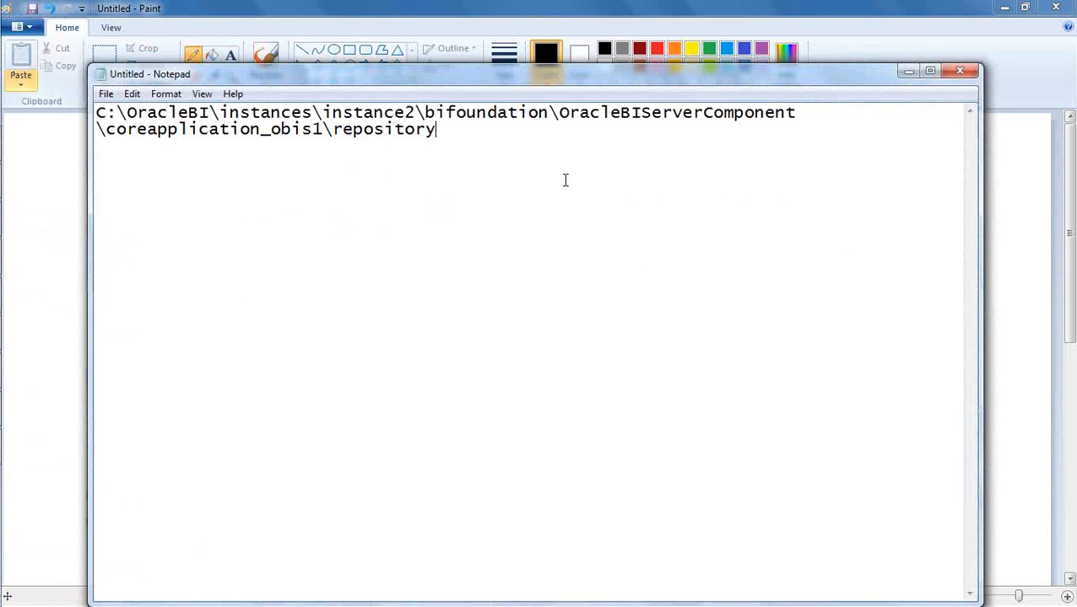
pyautogui.click(907, 72)
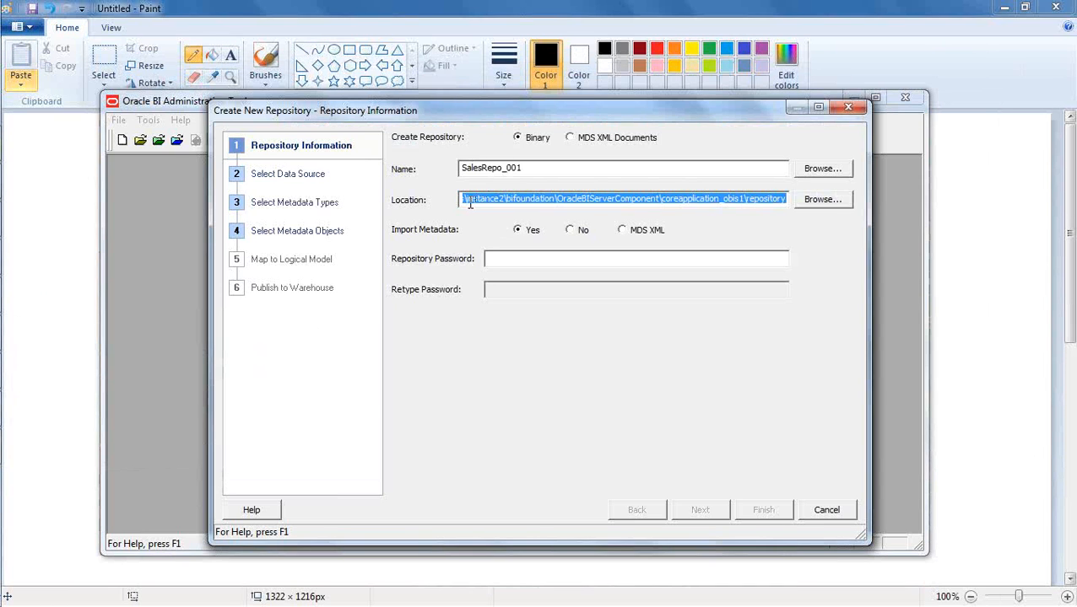
pyautogui.click(470, 202)
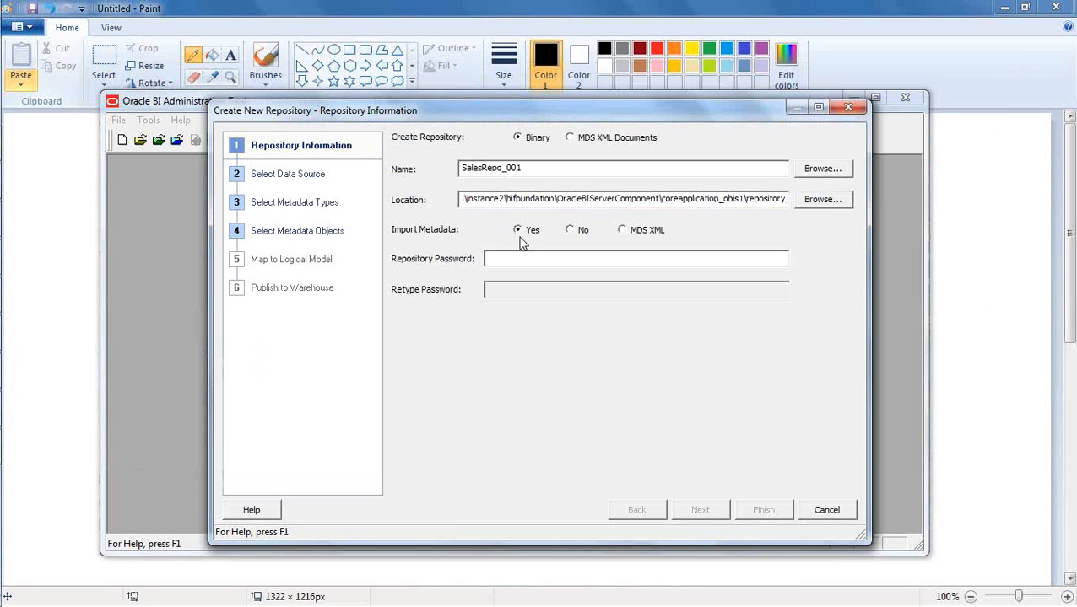
# - Set Import Metadata to No, enter and retype the repository password, and finish creating the repository
pyautogui.click(572, 231)
pyautogui.write('•••••••')
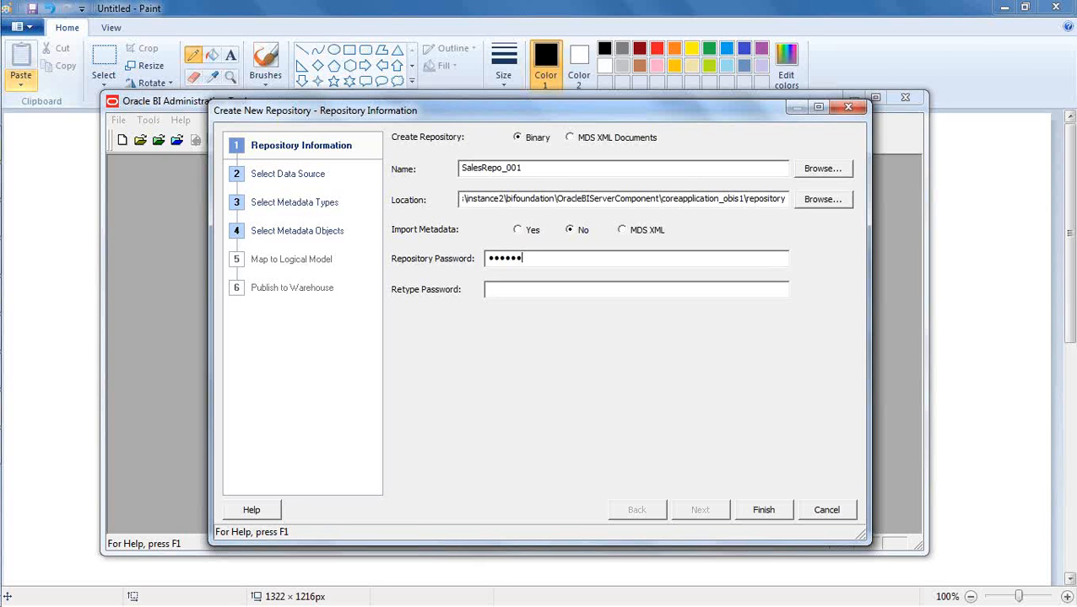
pyautogui.write('•••••••••')
pyautogui.click(761, 508)
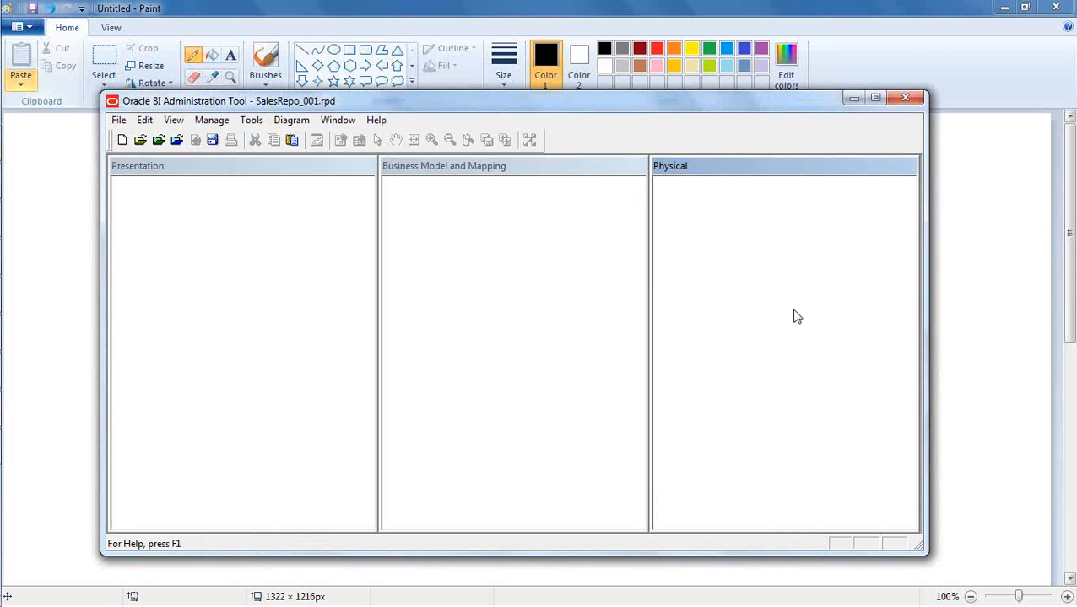
pyautogui.click(561, 335)
pyautogui.click(249, 295)
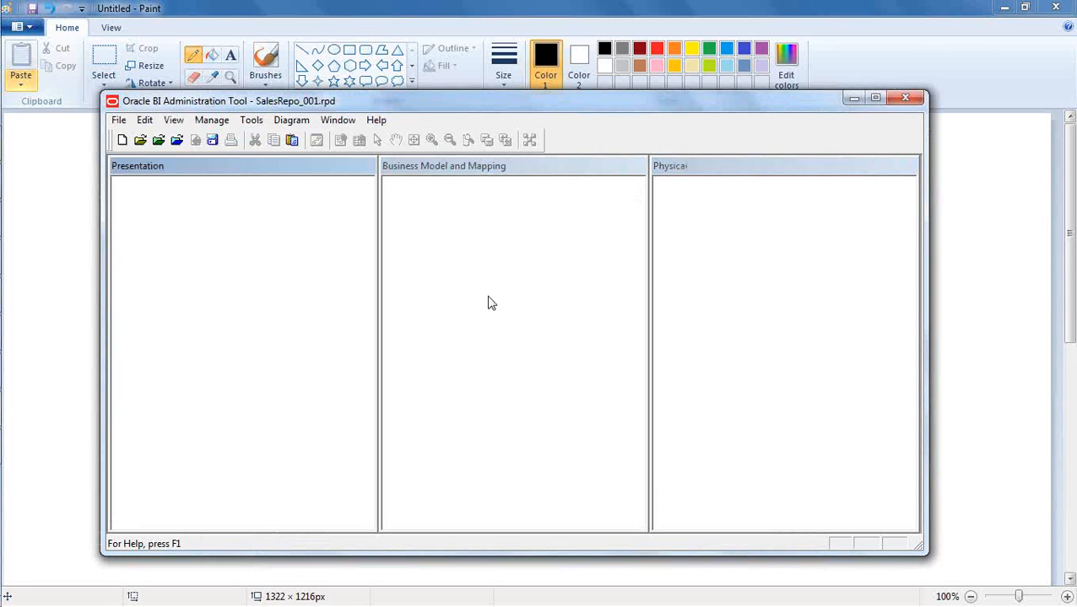
pyautogui.click(812, 317)
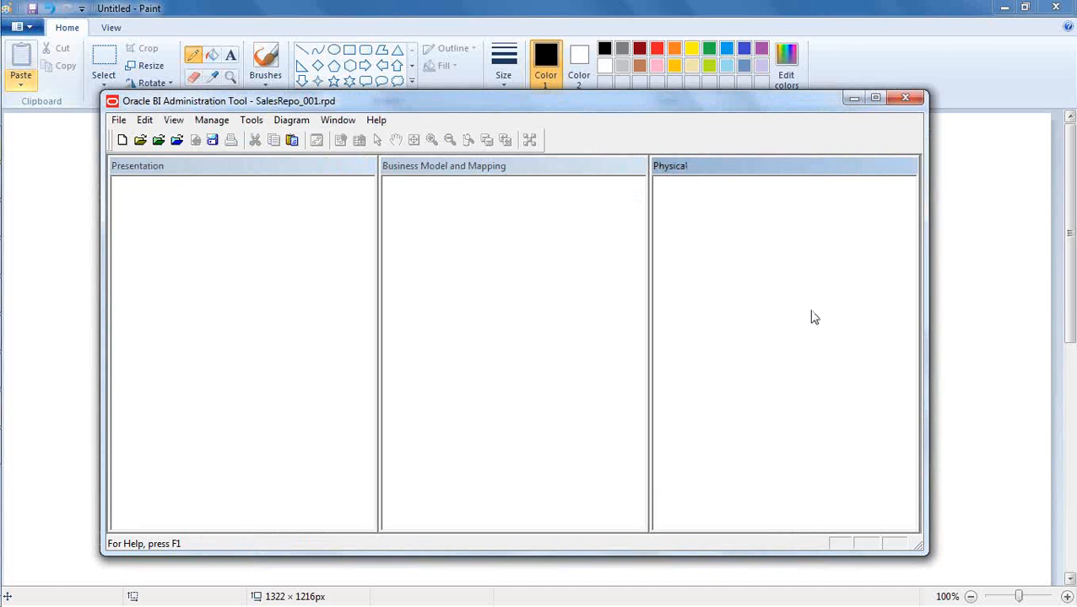
# - Switch to Paint, add the text BISAMPLE to the right of the outline, and draw a downward arrow beneath it
pyautogui.click(994, 261)
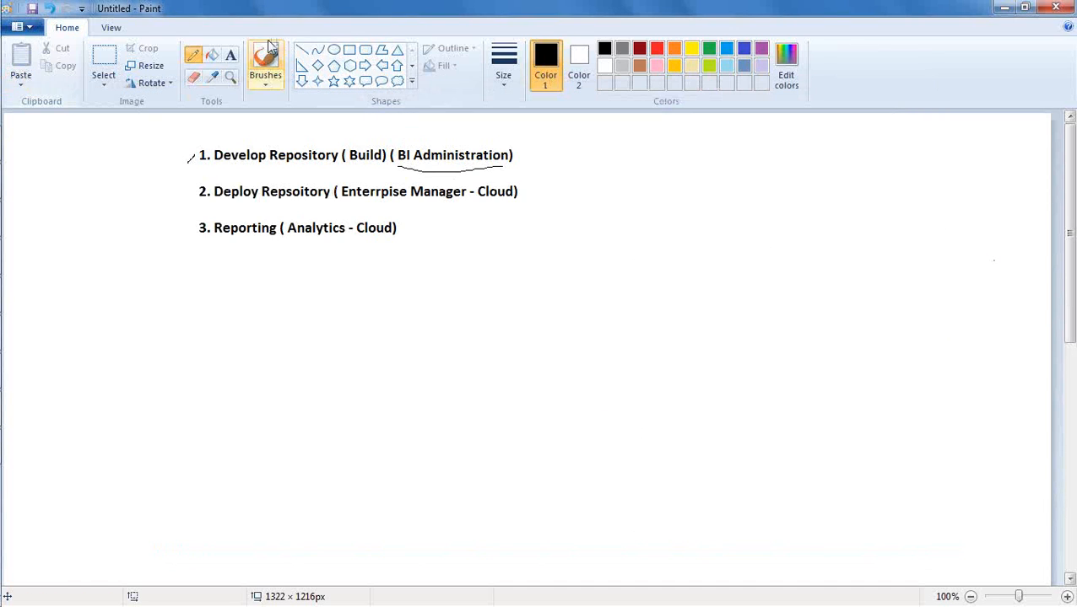
pyautogui.click(230, 55)
pyautogui.moveTo(761, 153); pyautogui.dragTo(919, 280)
pyautogui.write('BISAMPLE')
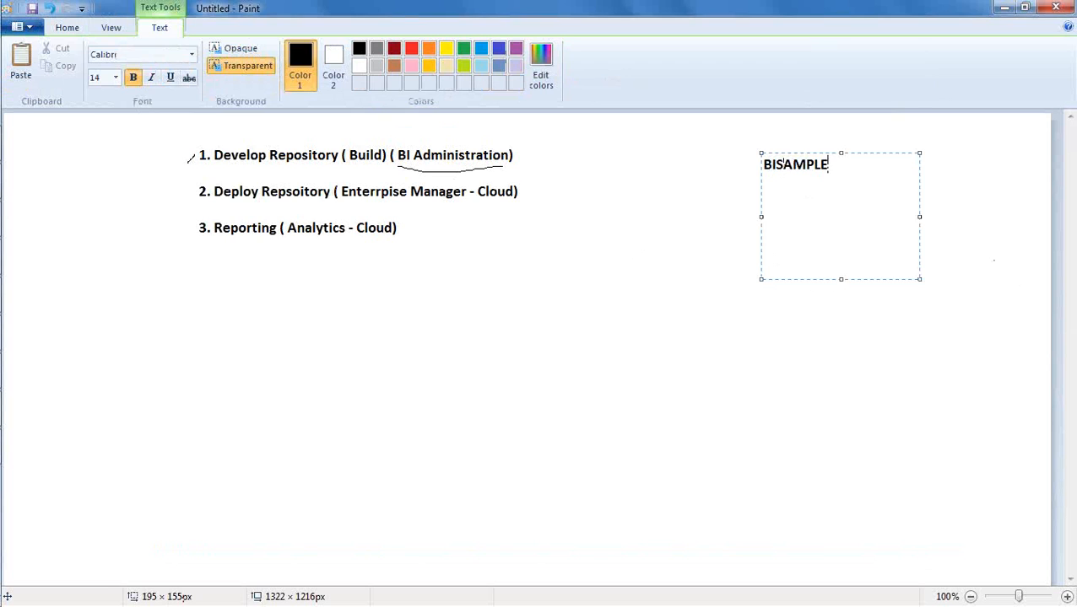
pyautogui.click(750, 306)
pyautogui.click(192, 56)
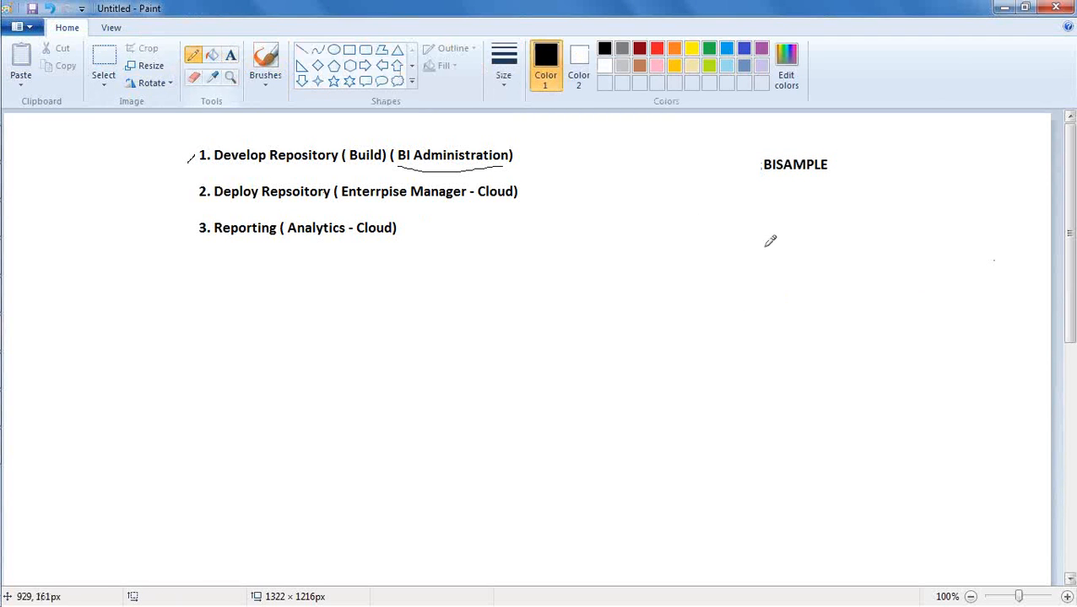
pyautogui.moveTo(785, 179)
pyautogui.mouseDown()
pyautogui.moveTo(788, 205)
pyautogui.moveTo(796, 200)
pyautogui.mouseUp()
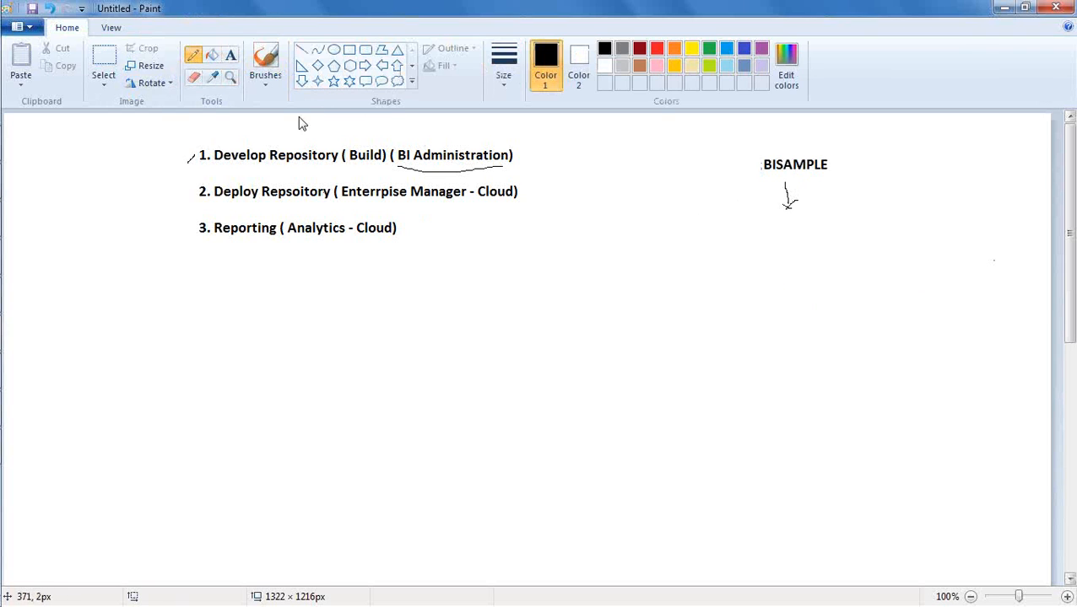
# - Add a text list of Products, Offices and Revenue below the arrow, and draw a freehand brace along its right side
pyautogui.click(231, 59)
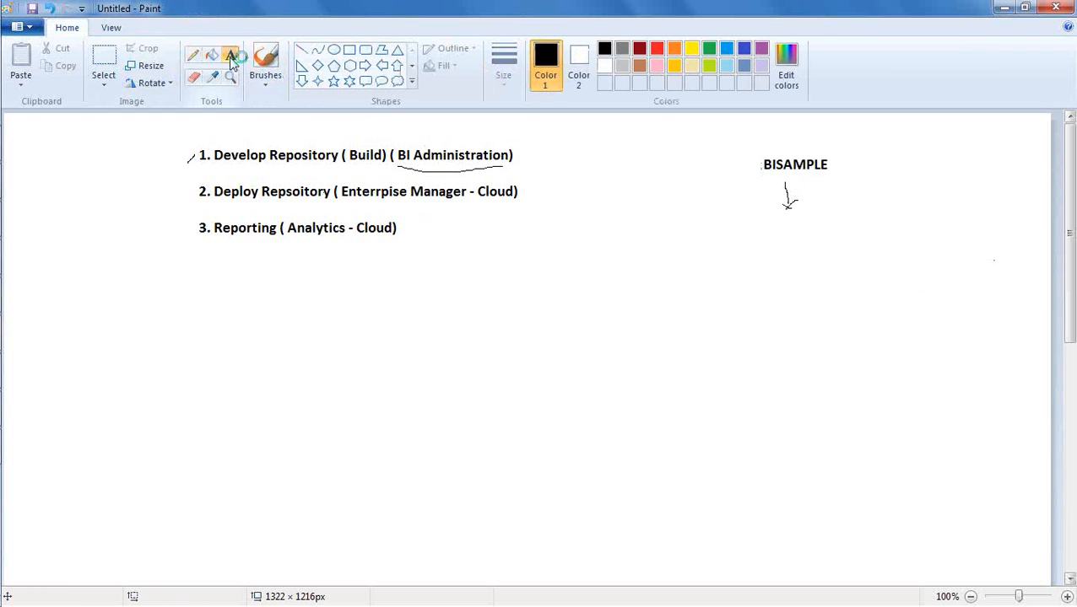
pyautogui.click(759, 222)
pyautogui.write('Pro')
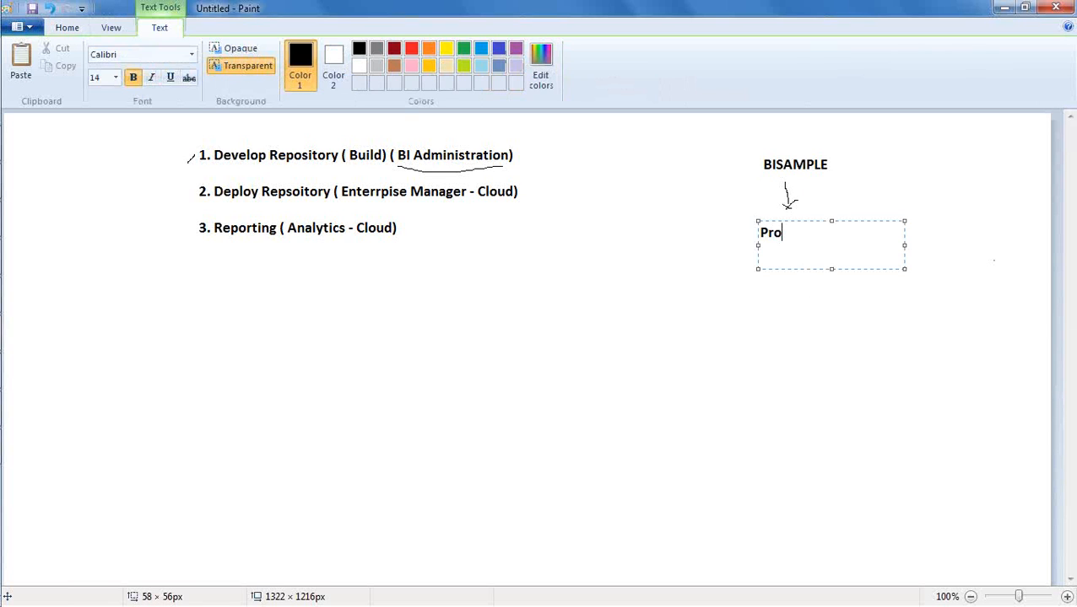
pyautogui.write('ducts')
pyautogui.press('Return')
pyautogui.write('Offices')
pyautogui.press('Return')
pyautogui.write('Revenue')
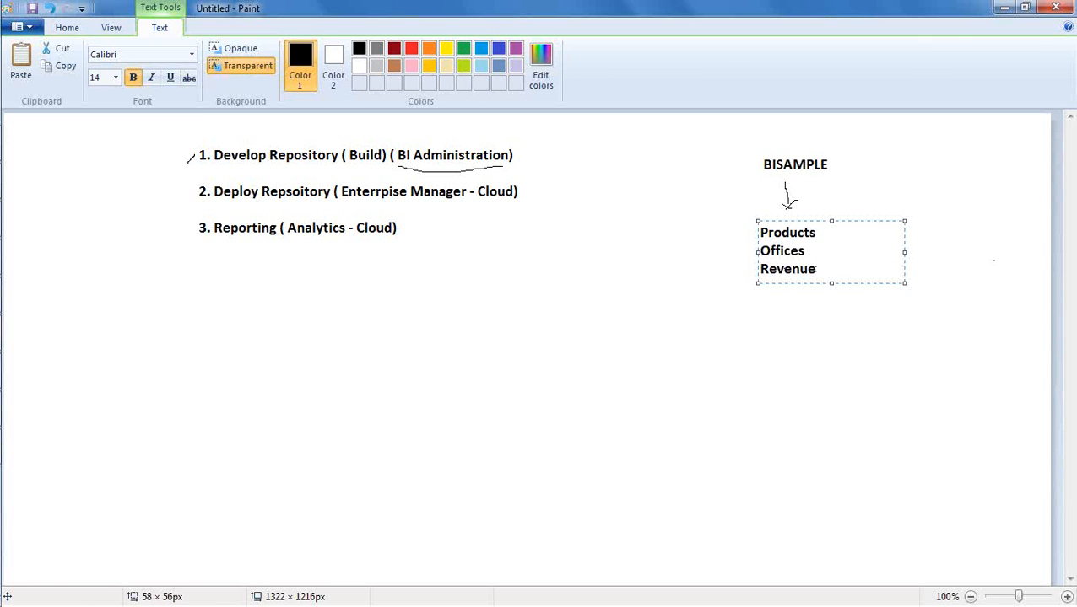
pyautogui.click(831, 321)
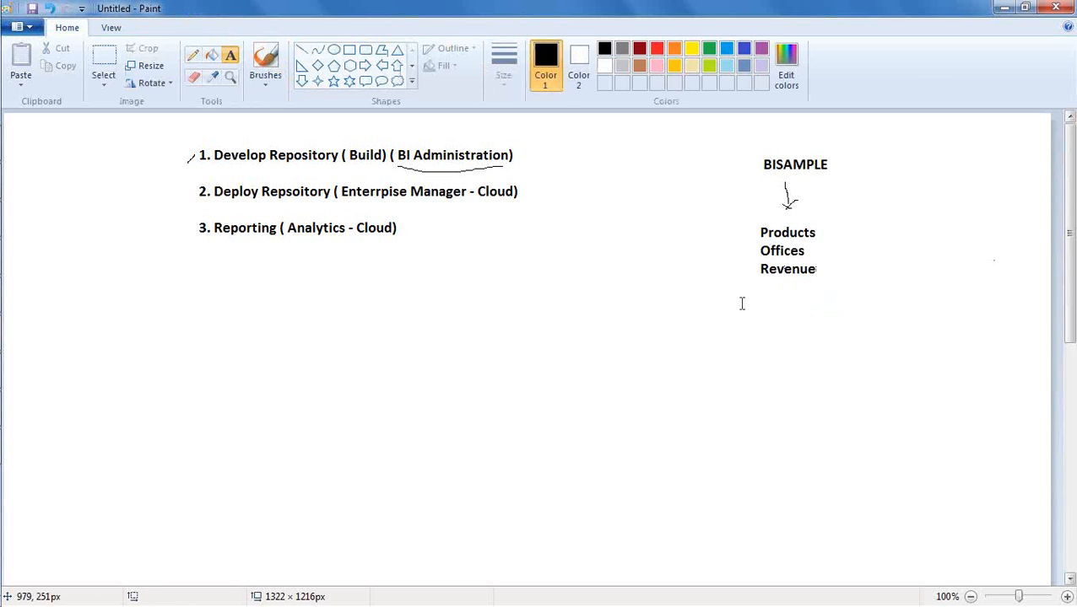
pyautogui.click(192, 56)
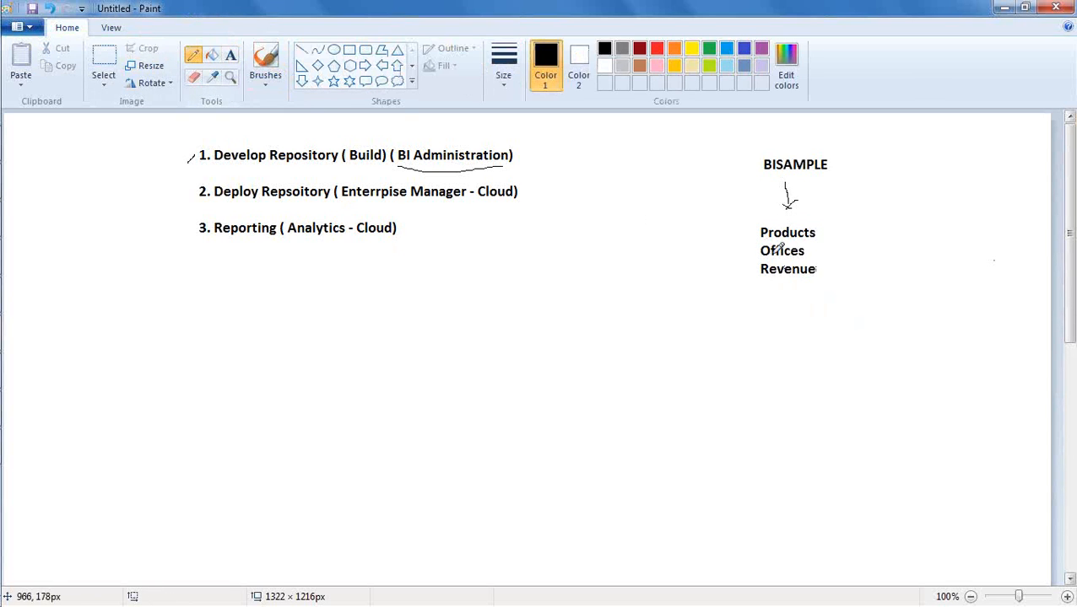
pyautogui.moveTo(832, 232); pyautogui.dragTo(837, 284)
# - Return to the SalesRepo_001 repository in Oracle BI Administration Tool and start a metadata import with the OCI 10g/11g connection type
pyautogui.moveTo(2, 238)
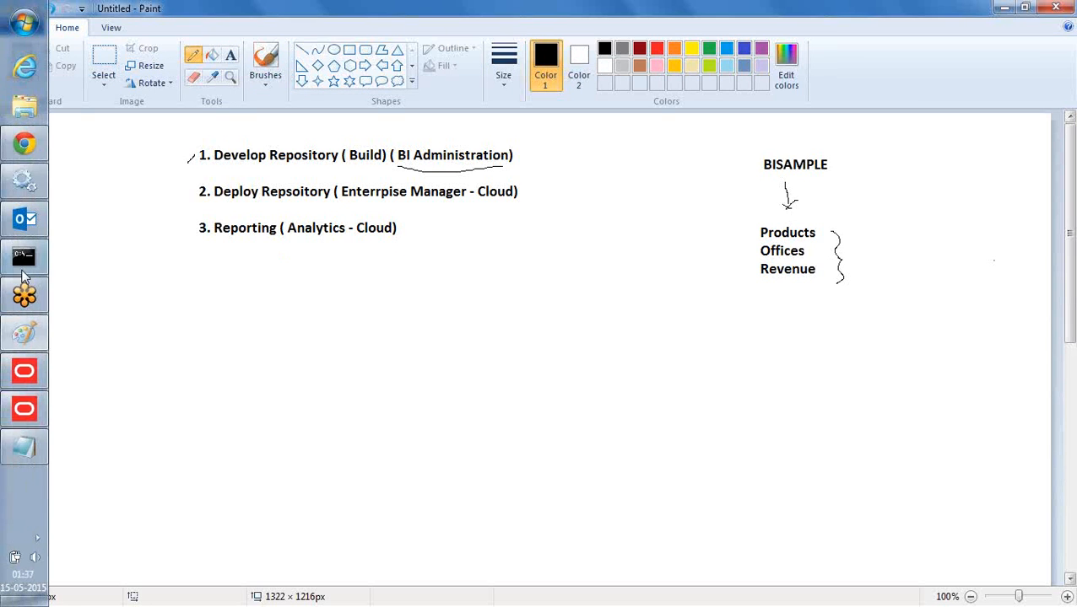
pyautogui.click(23, 411)
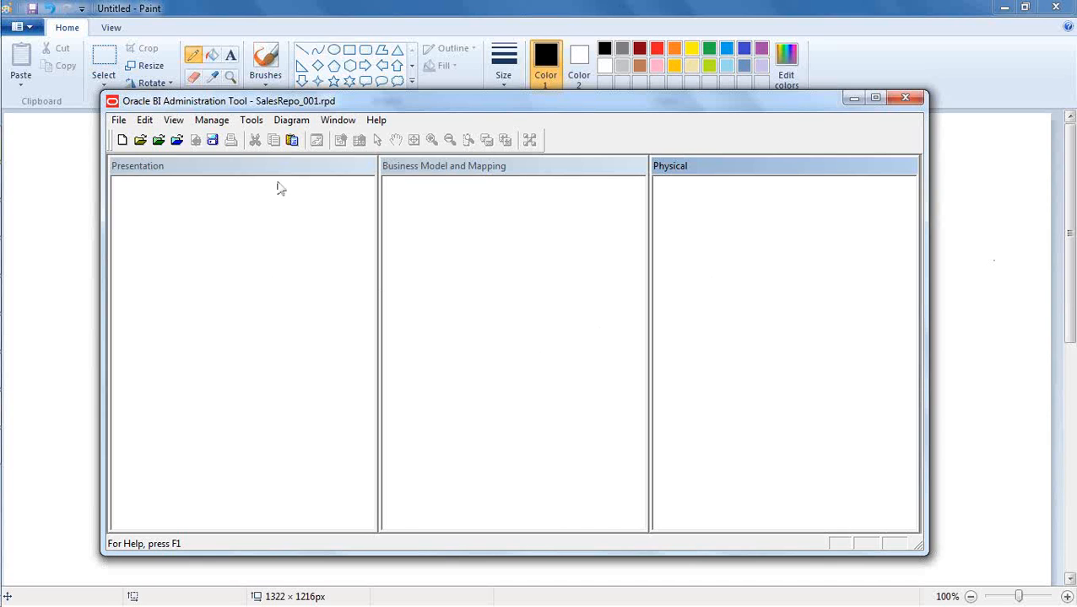
pyautogui.click(118, 121)
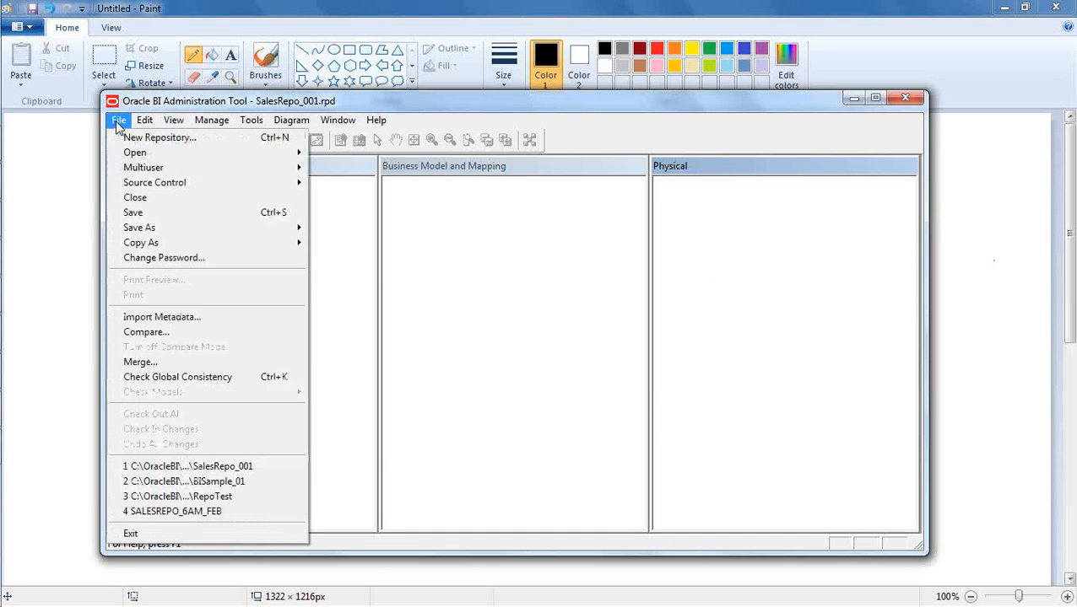
pyautogui.click(206, 319)
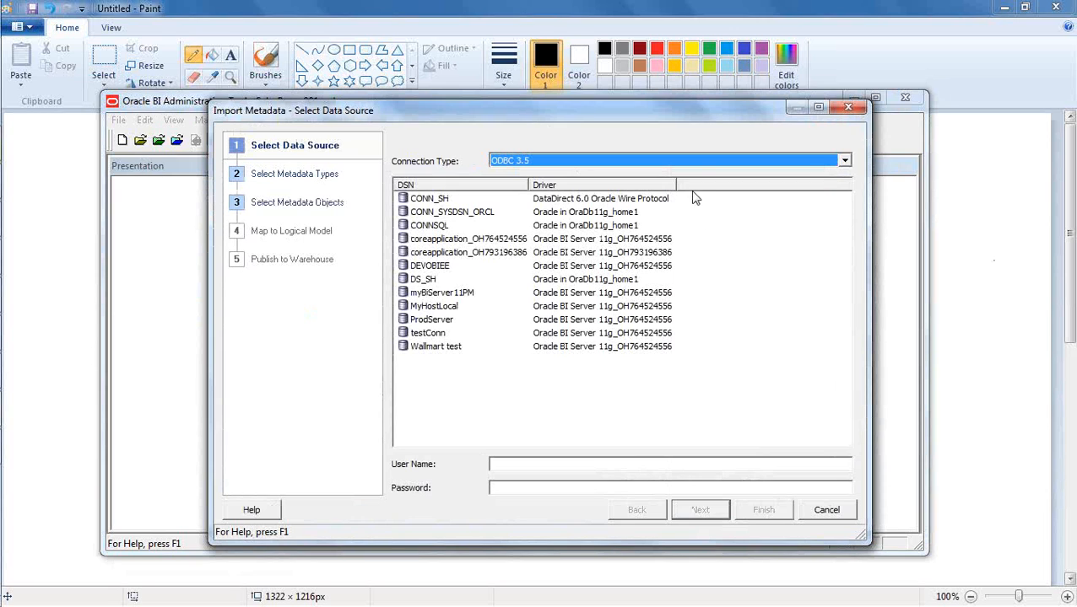
pyautogui.click(692, 161)
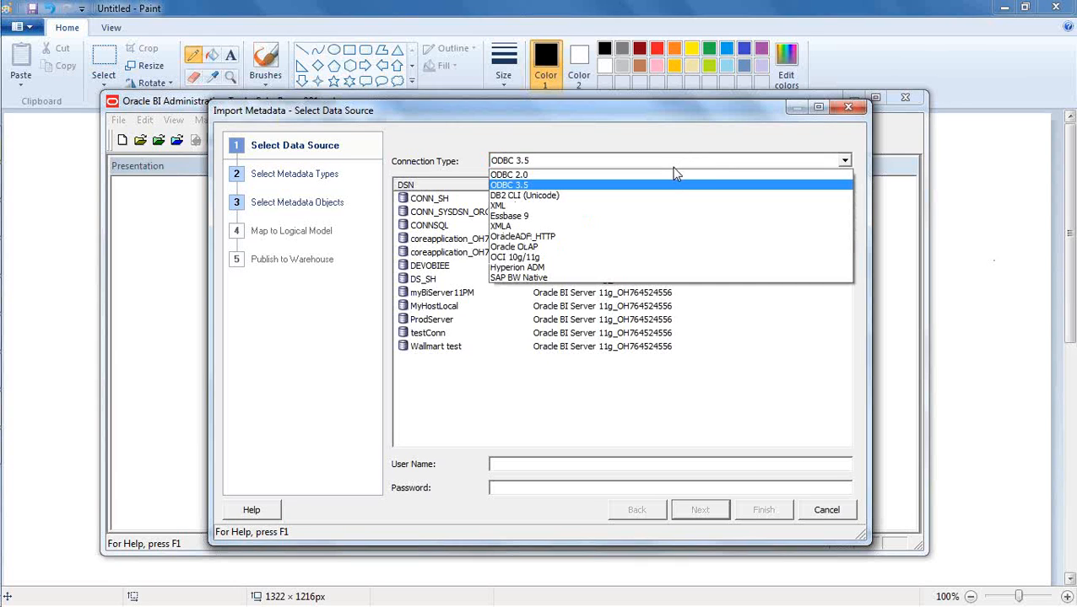
pyautogui.click(599, 258)
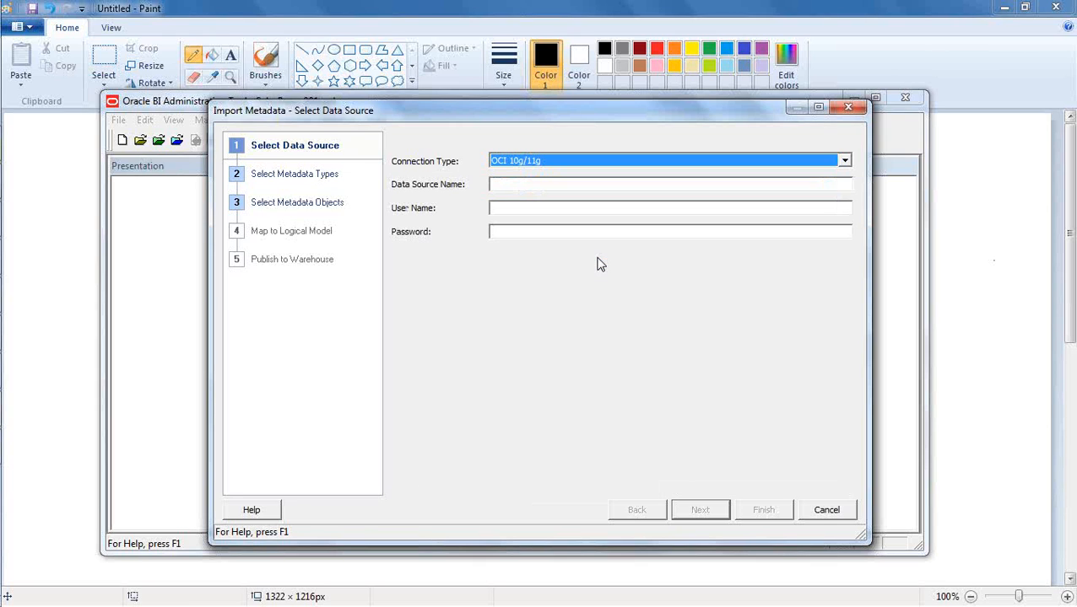
# - Enter data source name ORCL, user name BISAMPLE and the account password, and proceed to the metadata types
pyautogui.click(553, 182)
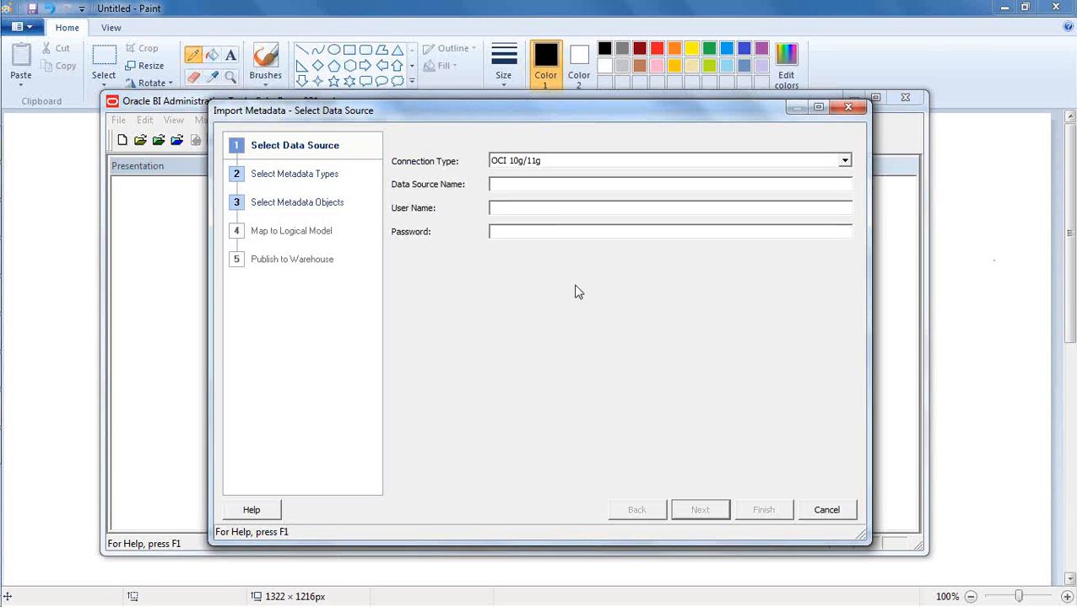
pyautogui.write('ORCL')
pyautogui.write('BISAMPL')
pyautogui.write('E')
pyautogui.press('Tab')
pyautogui.write('BISAMPLE')
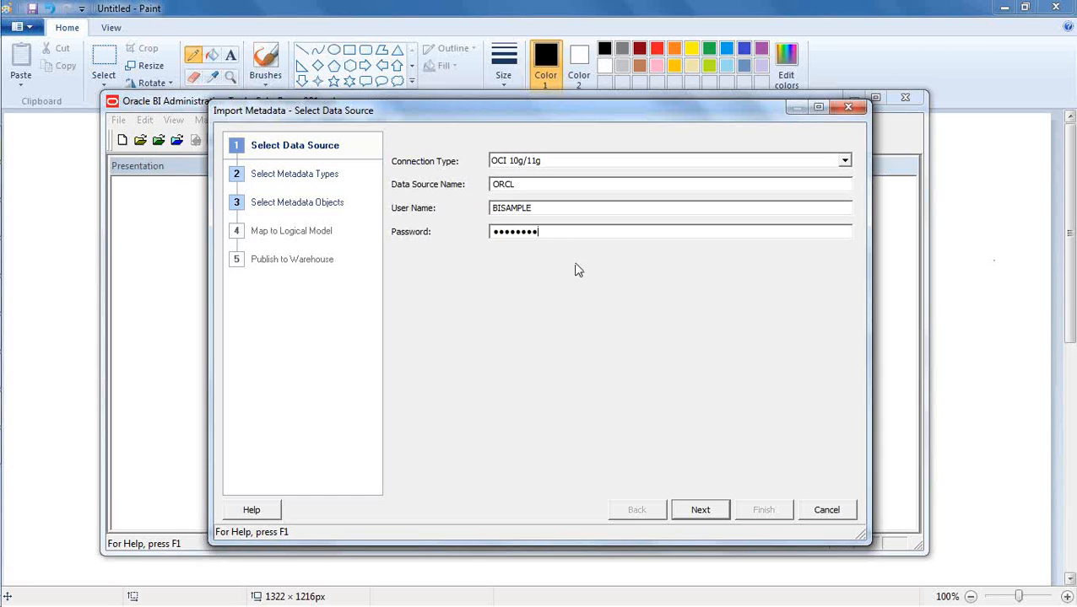
pyautogui.click(706, 509)
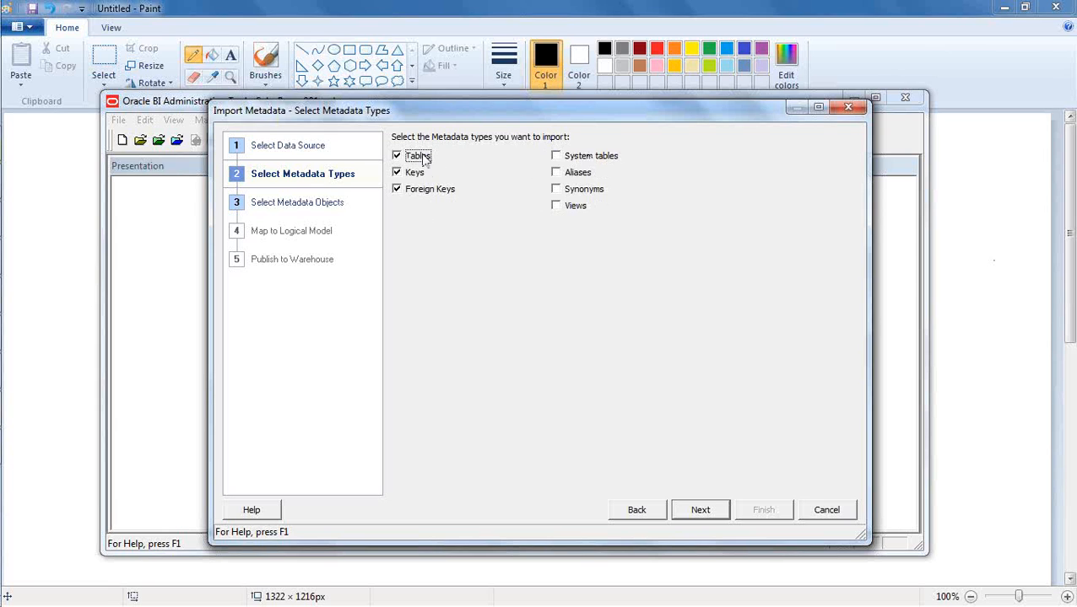
# - Accept Tables, Keys and Foreign Keys as metadata types, and select SAMP_PRODUCTS_D, SAMP_OFFICES_D and SAMP_REVENUE_F in the BISAMPLE schema
pyautogui.click(717, 510)
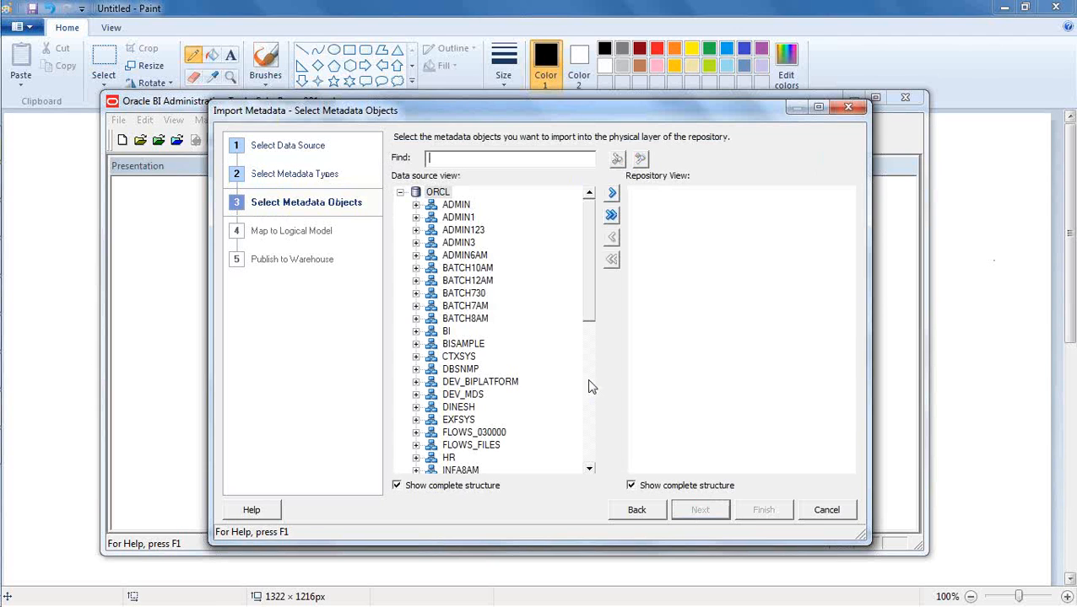
pyautogui.moveTo(587, 263); pyautogui.dragTo(586, 298)
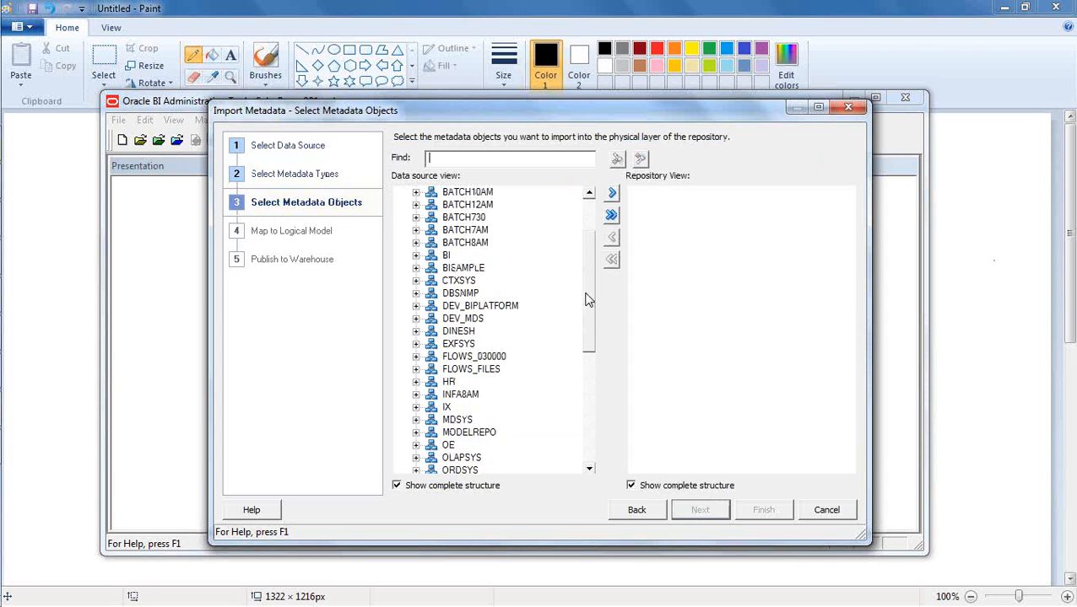
pyautogui.click(415, 268)
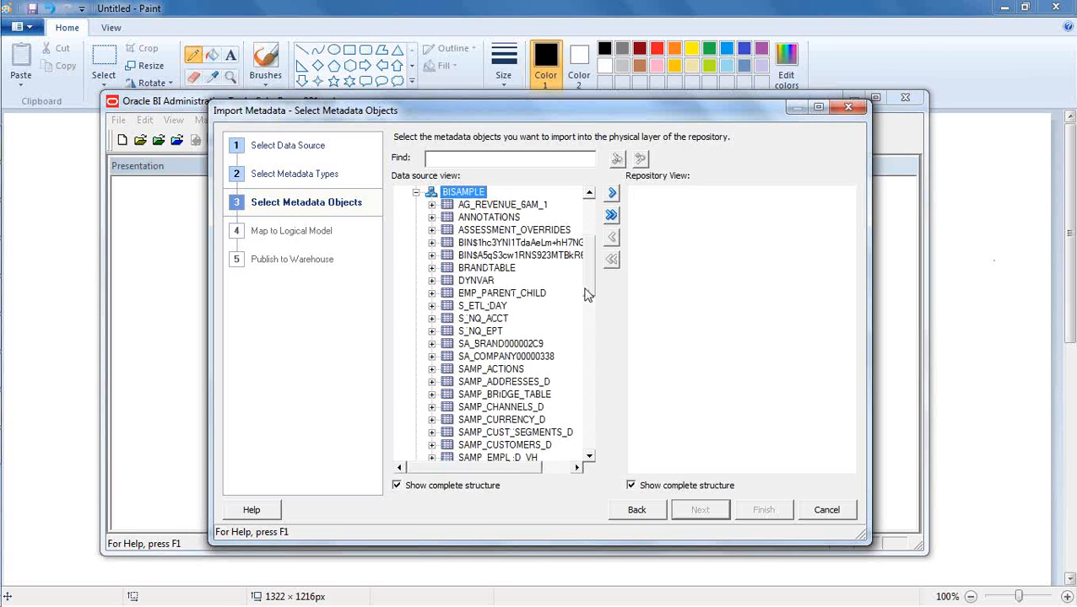
pyautogui.moveTo(591, 266); pyautogui.dragTo(597, 312)
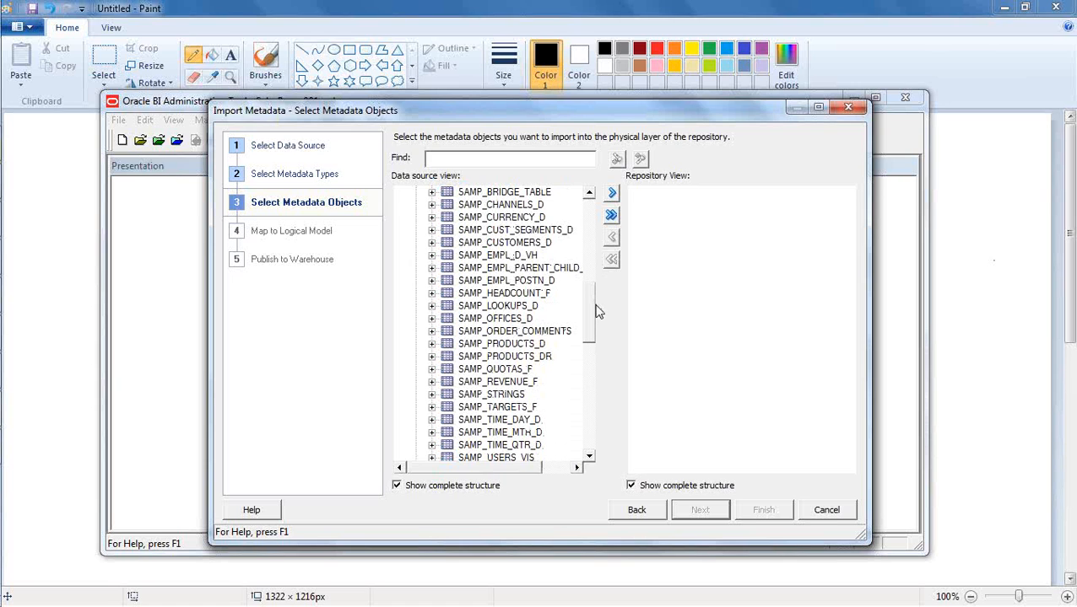
pyautogui.click(520, 343)
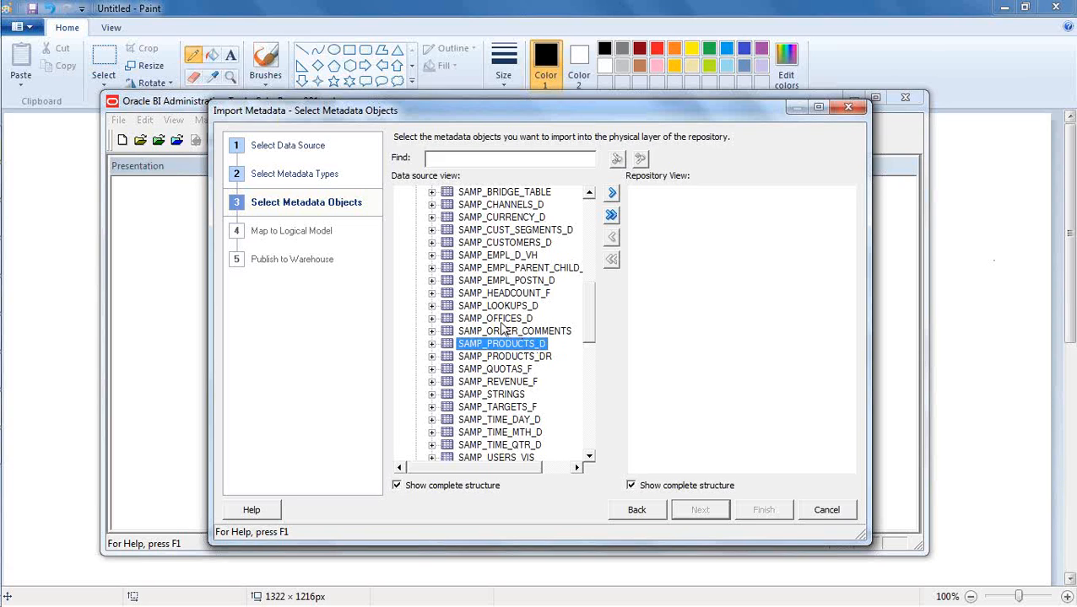
pyautogui.keyDown('ctrl'); pyautogui.click(500, 321); pyautogui.keyUp('ctrl')
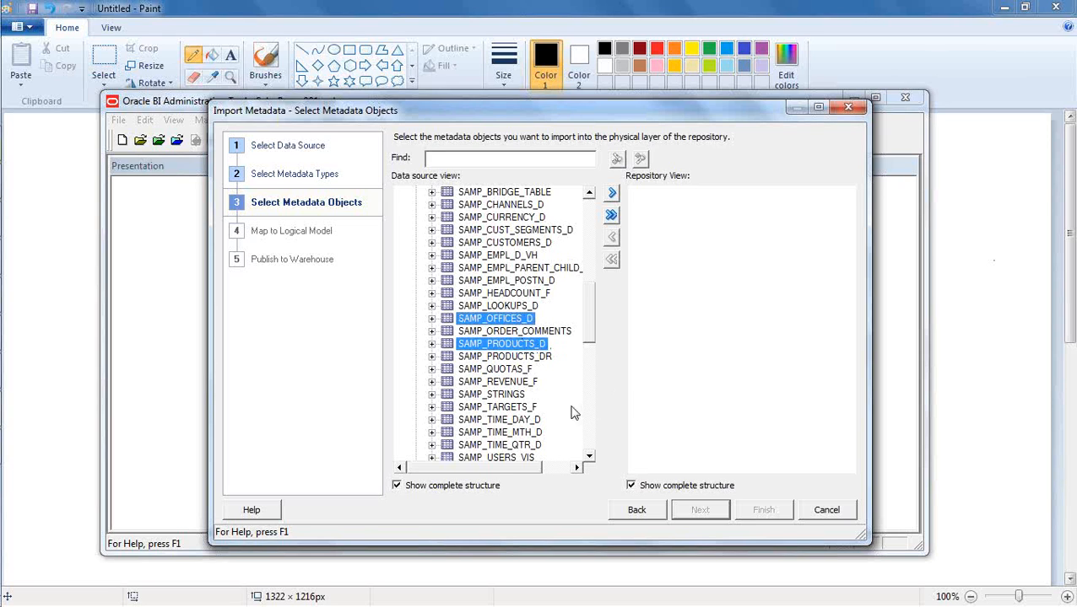
pyautogui.keyDown('ctrl'); pyautogui.click(516, 384); pyautogui.keyUp('ctrl')
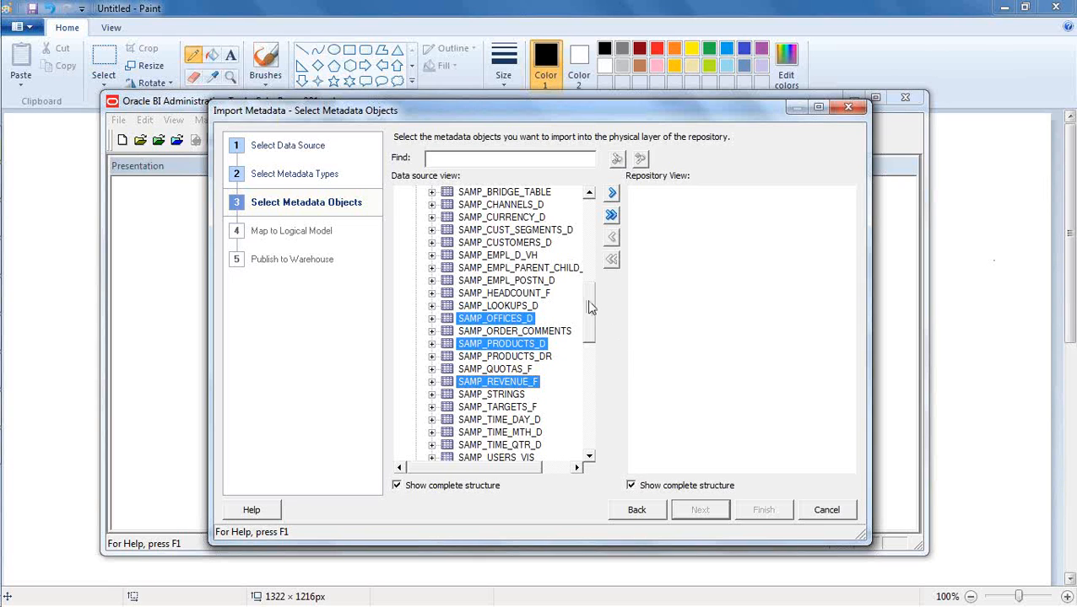
# - Import the selected tables into the repository view, naming the connection pool BISAMPLE
pyautogui.moveTo(589, 303); pyautogui.dragTo(588, 310)
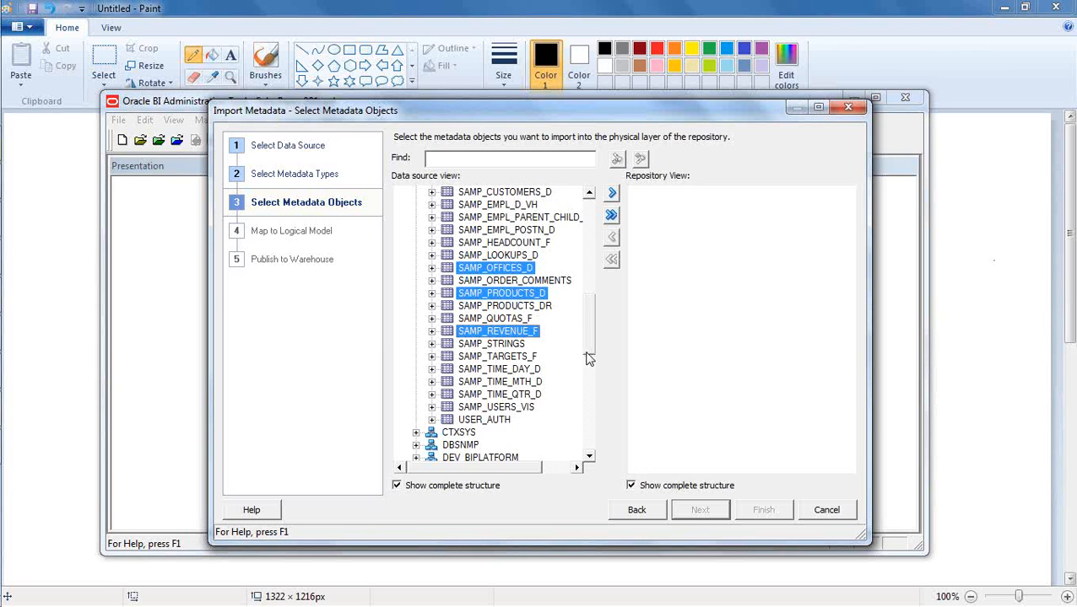
pyautogui.moveTo(589, 338); pyautogui.dragTo(588, 236)
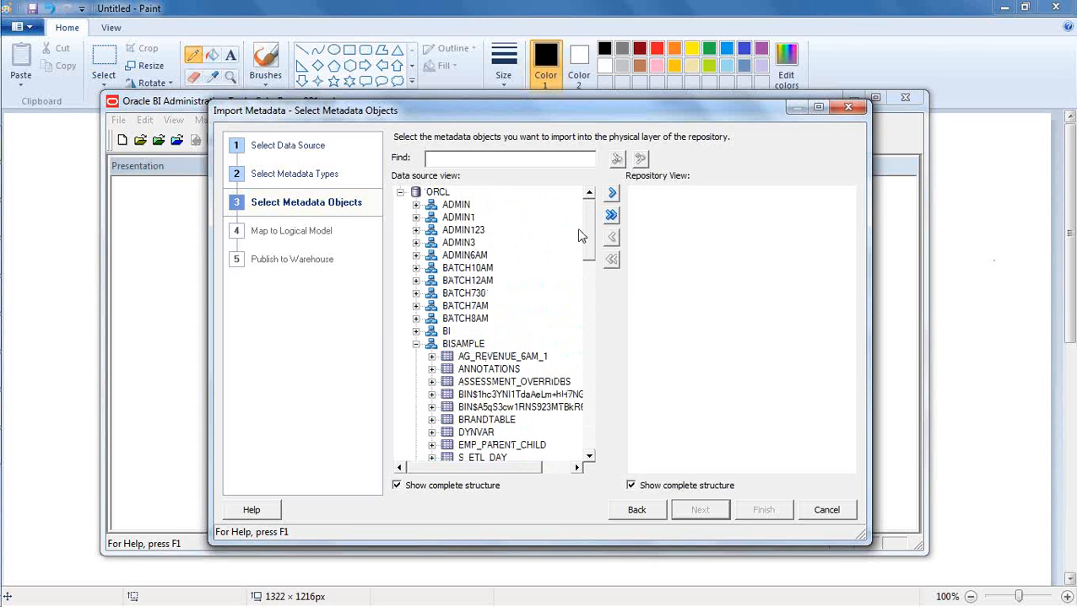
pyautogui.moveTo(589, 224); pyautogui.dragTo(613, 311)
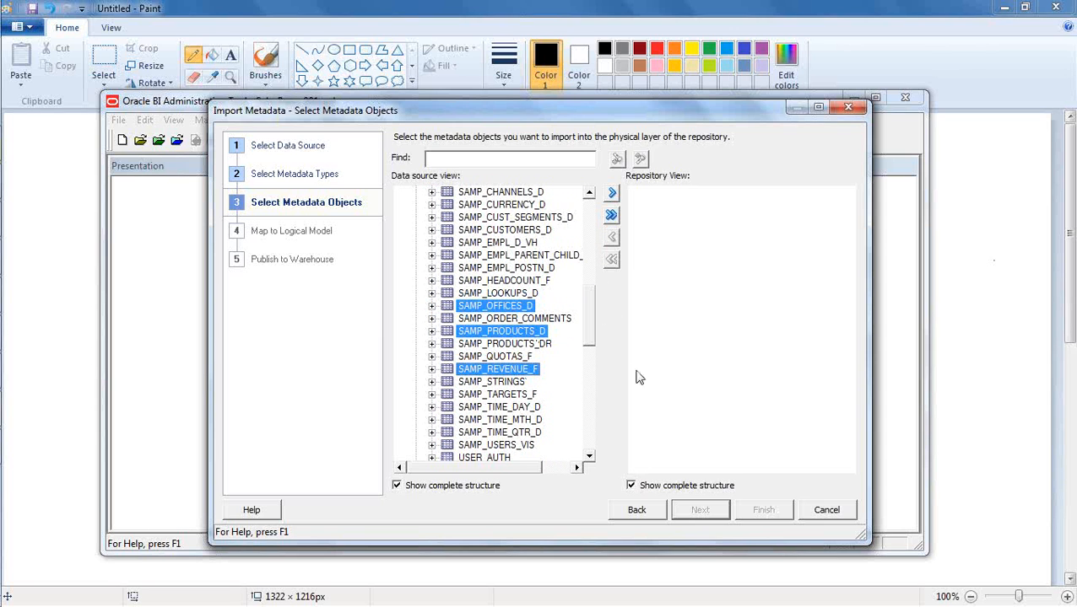
pyautogui.click(612, 193)
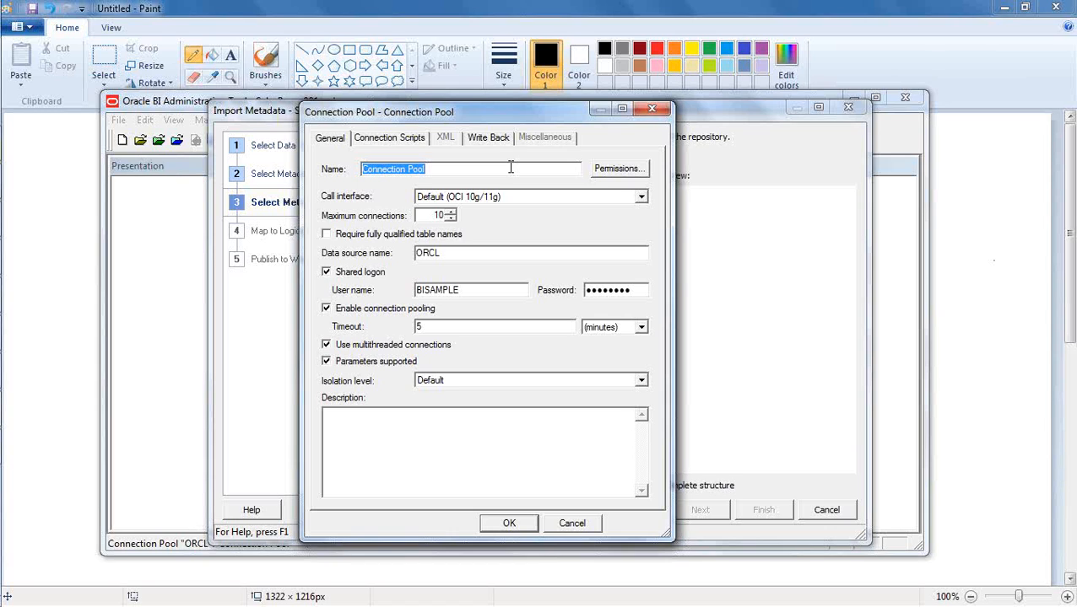
pyautogui.write('BISAMPLE')
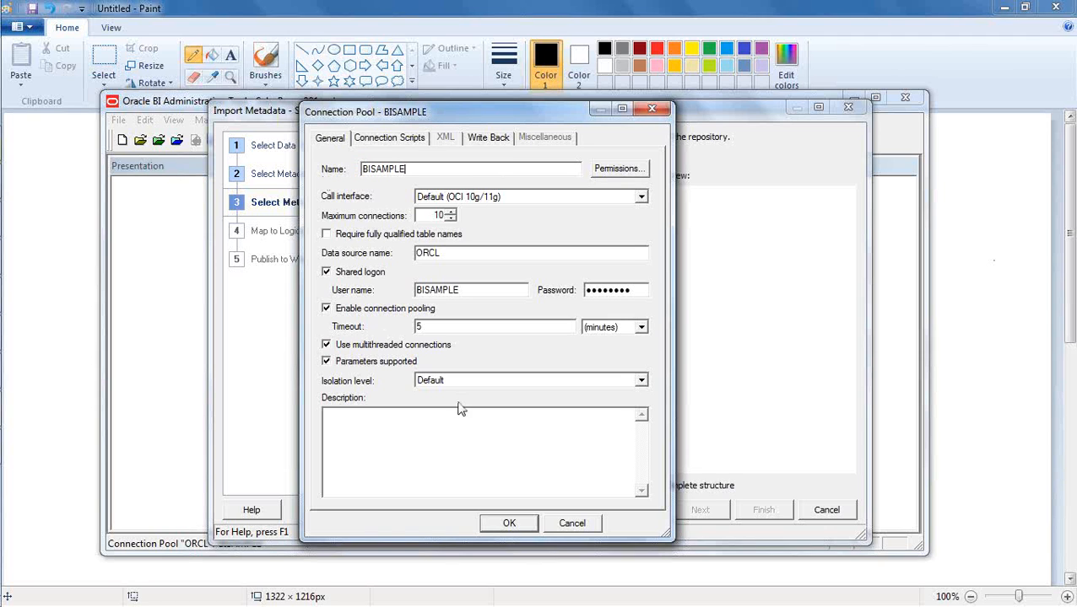
pyautogui.click(494, 521)
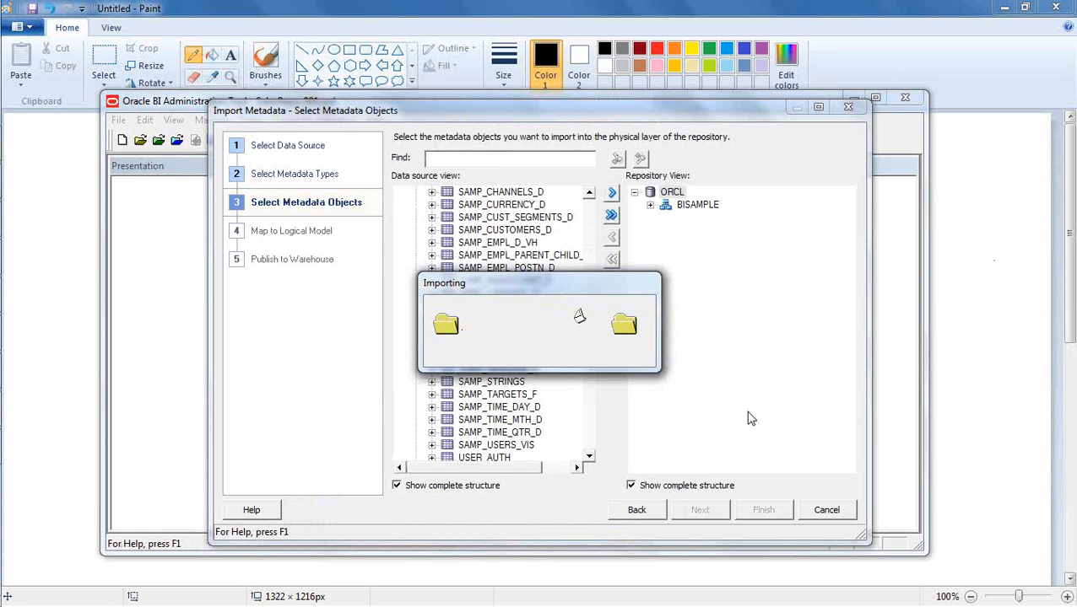
# - Expand BISAMPLE in the repository view to check the imported tables, and finish the metadata import
pyautogui.click(731, 377)
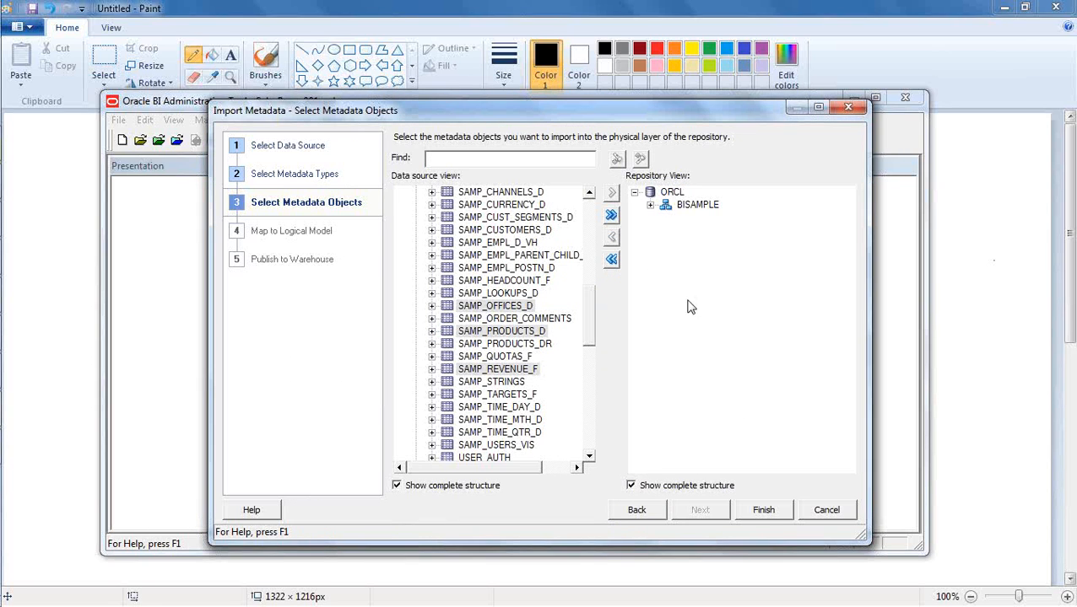
pyautogui.click(649, 205)
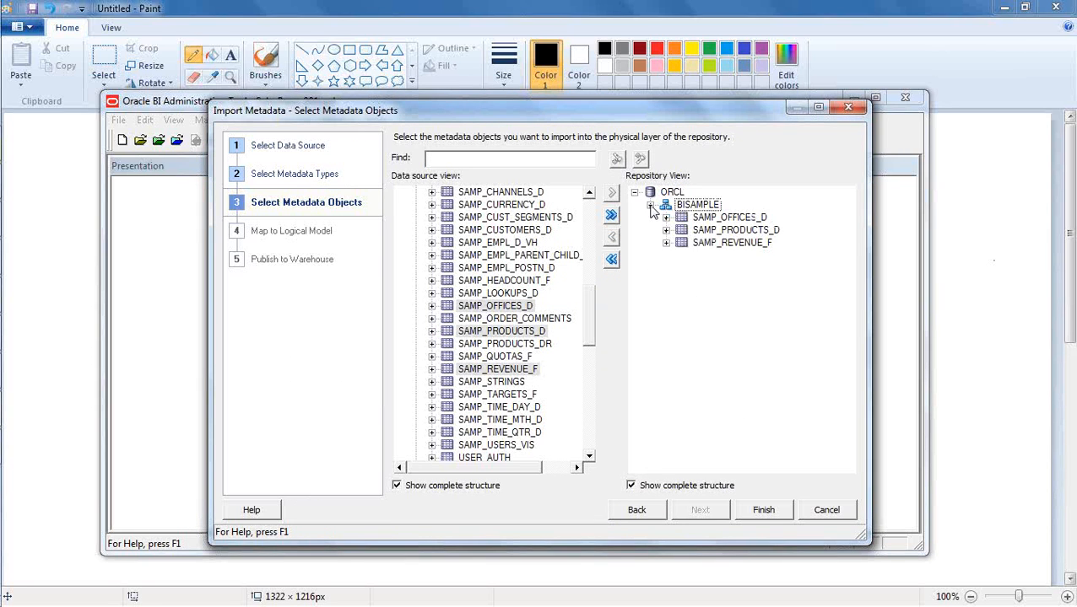
pyautogui.click(707, 303)
pyautogui.click(762, 511)
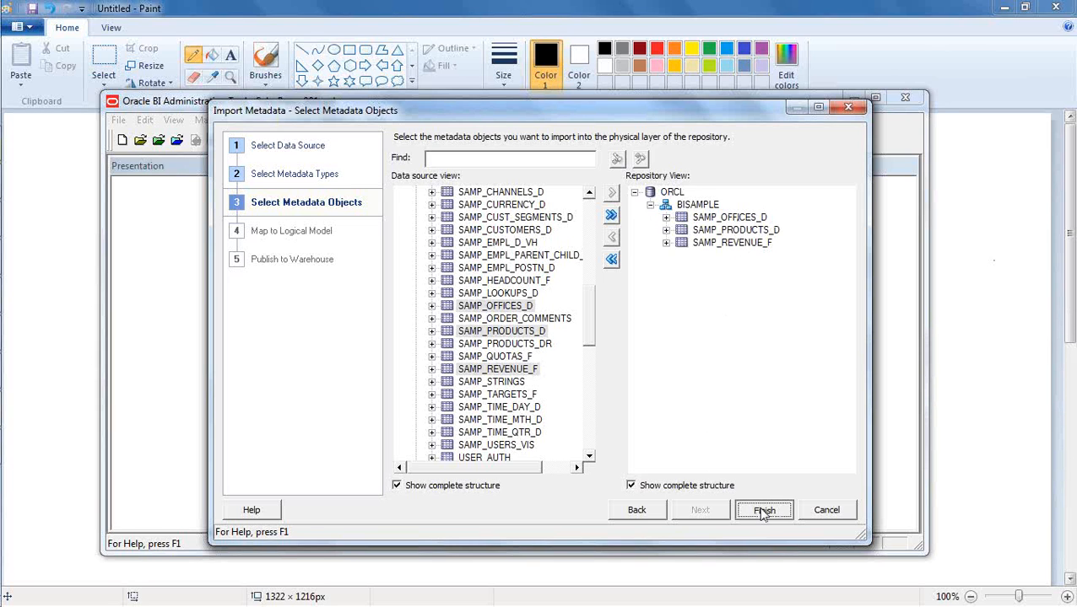
# - Examine the imported ORCL database in the physical layer, including the BISAMPLE schema's tables and the columns of SAMP_OFFICES_D and SAMP_PRODUCTS_D
pyautogui.click(660, 182)
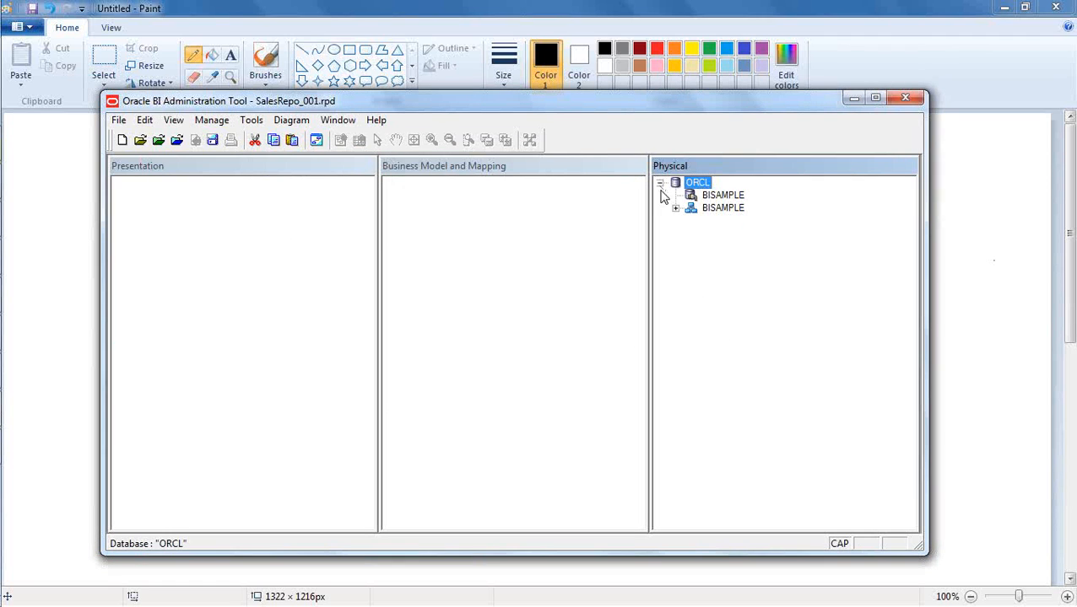
pyautogui.click(675, 208)
pyautogui.click(726, 369)
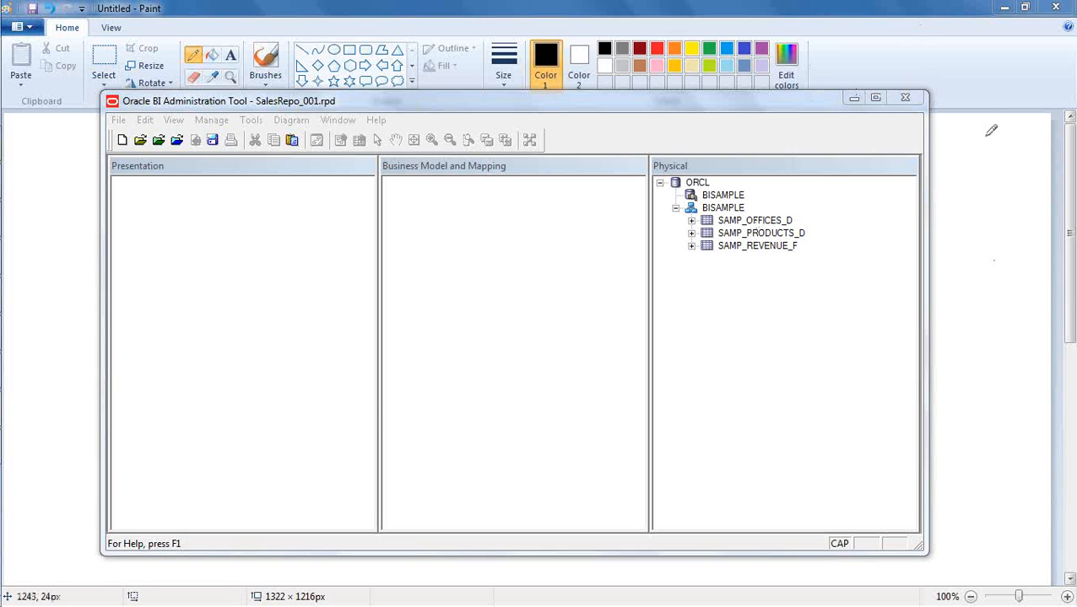
pyautogui.click(767, 348)
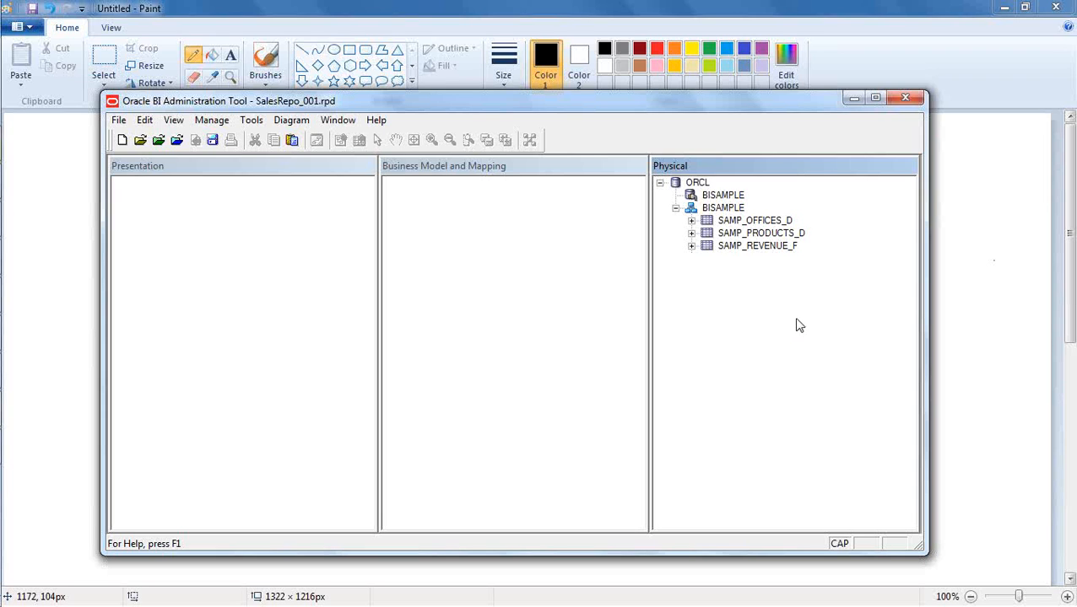
pyautogui.press('capslock')
pyautogui.click(691, 220)
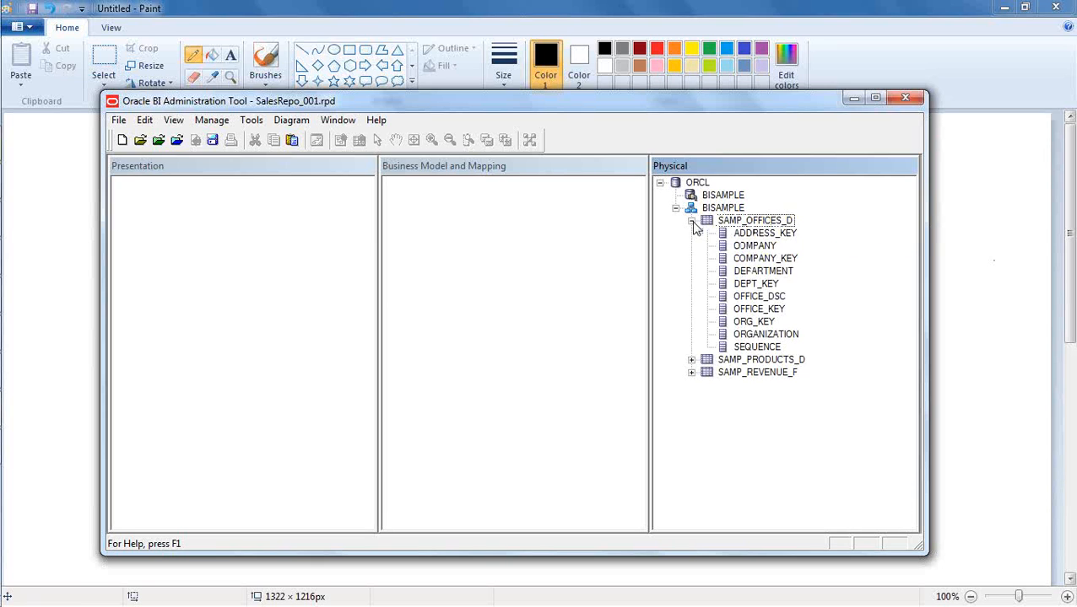
pyautogui.click(691, 359)
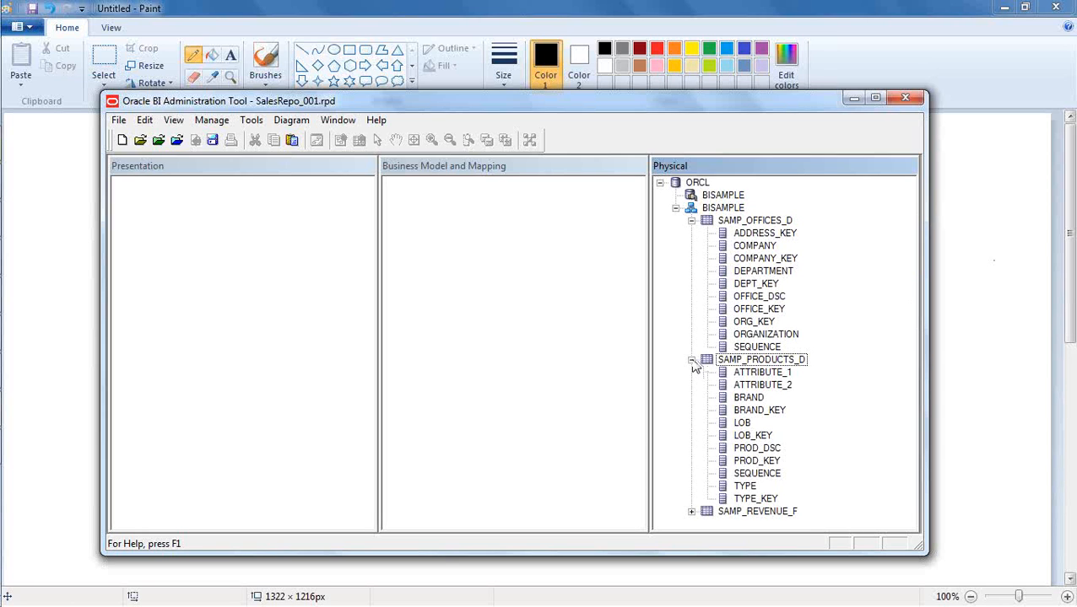
pyautogui.click(691, 360)
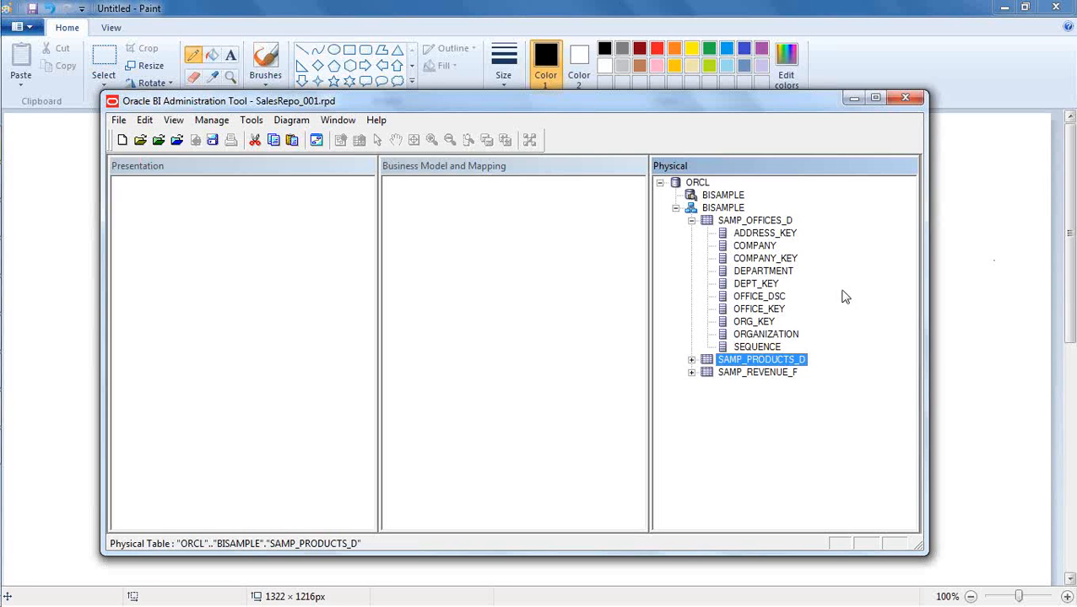
pyautogui.click(691, 221)
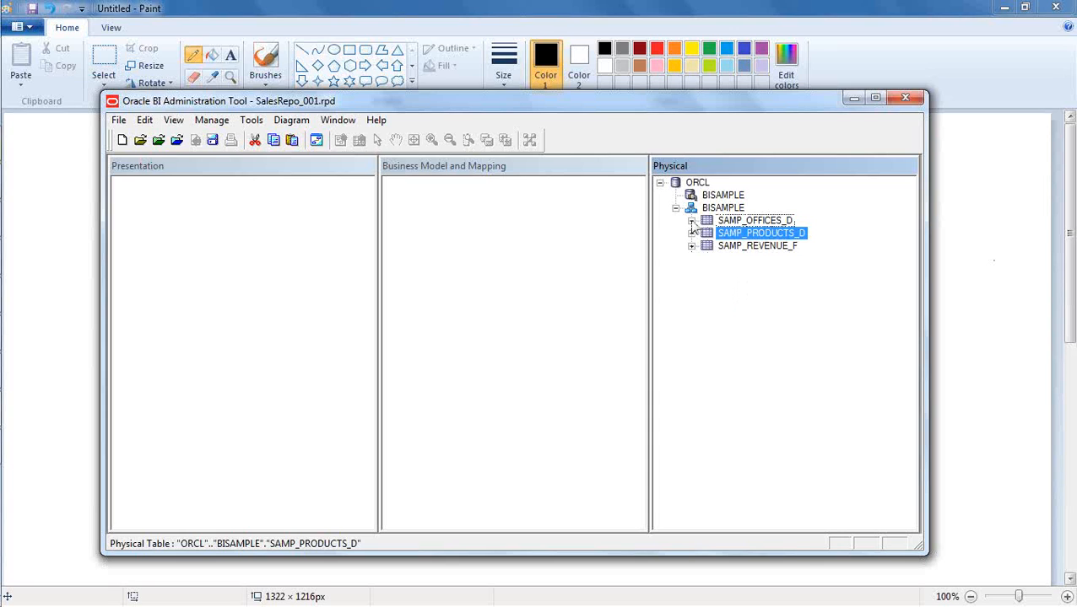
pyautogui.click(721, 369)
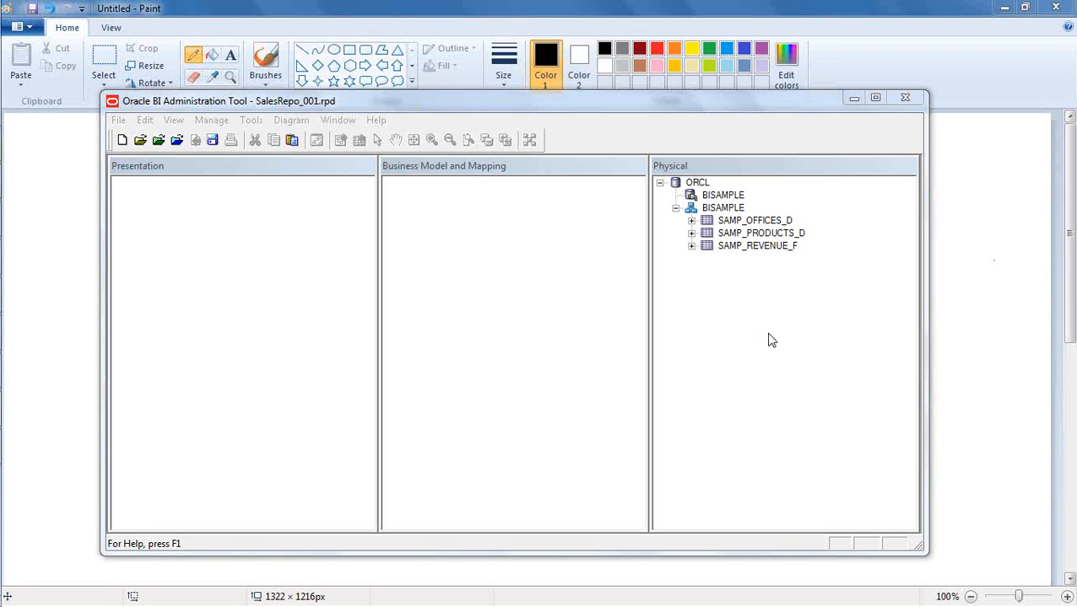
# - Review the connection types offered for a metadata import, and leave the import wizard without importing anything
pyautogui.click(119, 121)
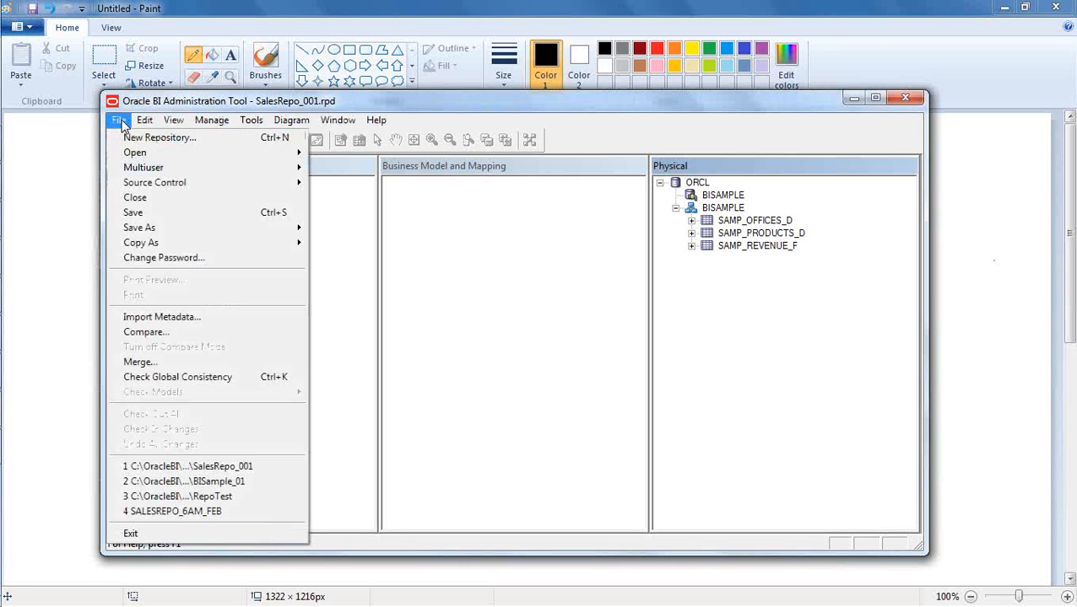
pyautogui.click(208, 316)
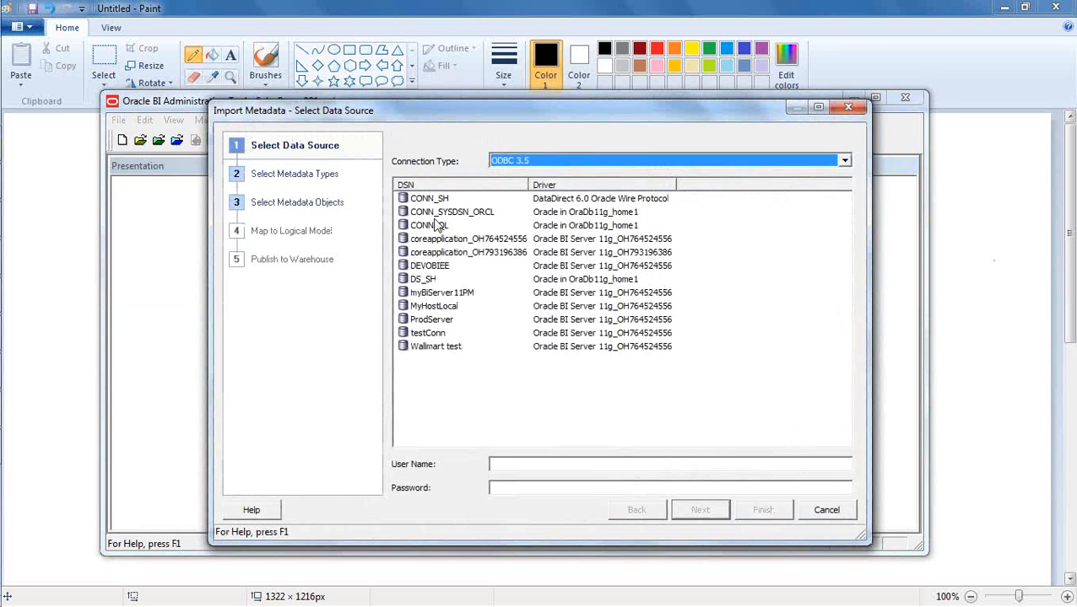
pyautogui.click(543, 167)
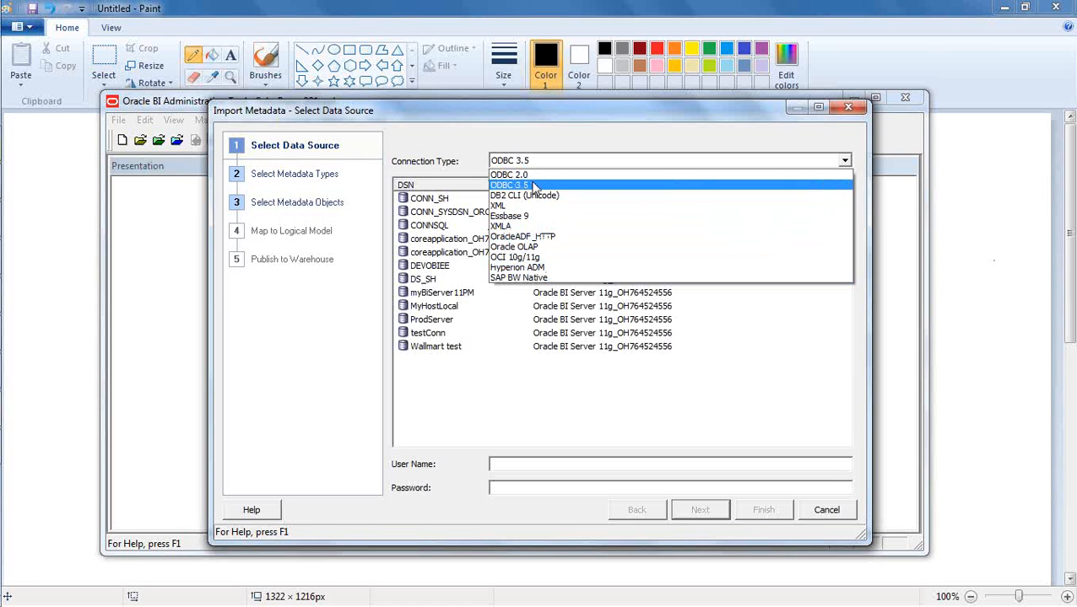
pyautogui.click(567, 125)
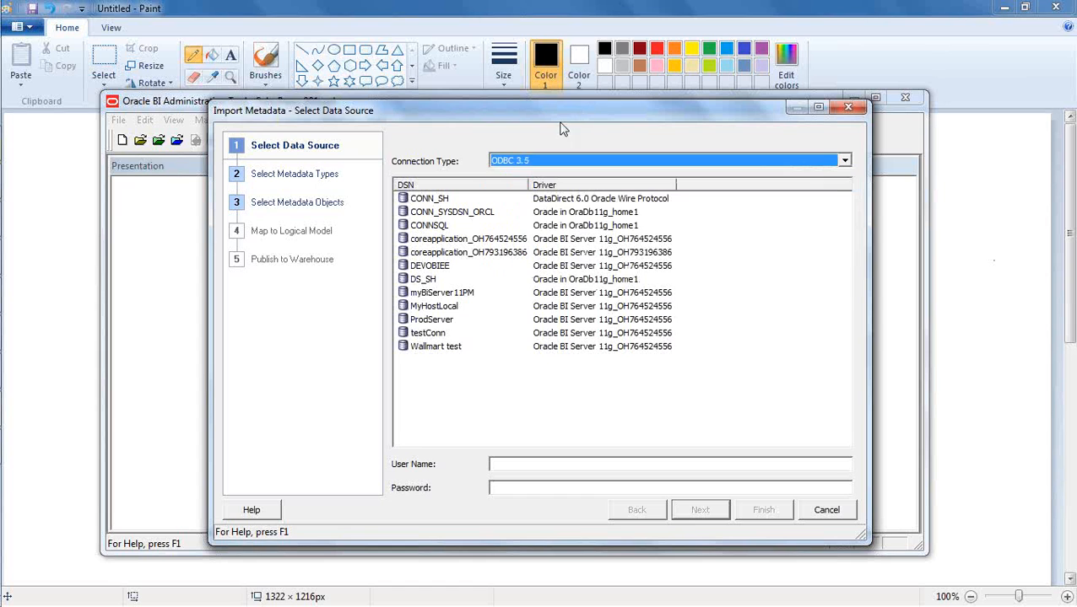
pyautogui.click(831, 512)
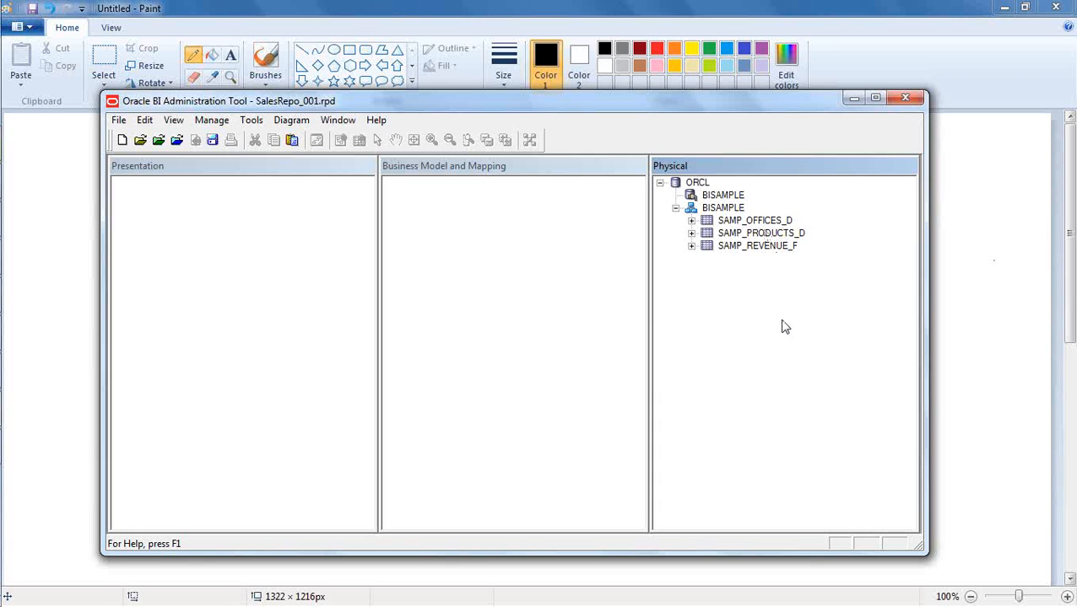
# - Expand the columns of SAMP_OFFICES_D in the physical layer and enlarge the repository window to inspect OFFICE_KEY
pyautogui.click(691, 220)
pyautogui.click(790, 429)
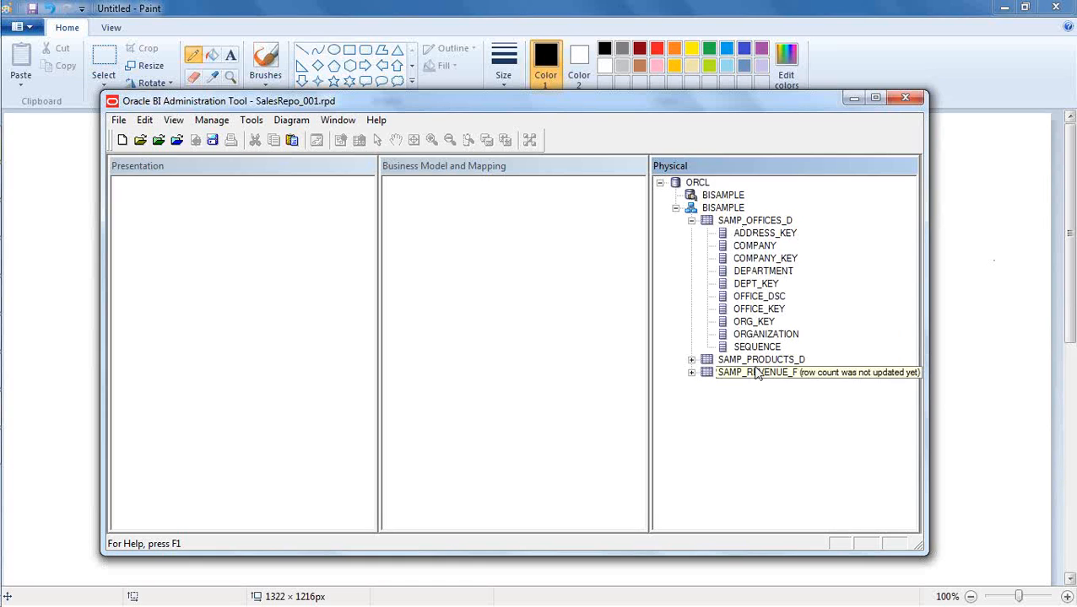
pyautogui.moveTo(648, 106); pyautogui.dragTo(625, 69)
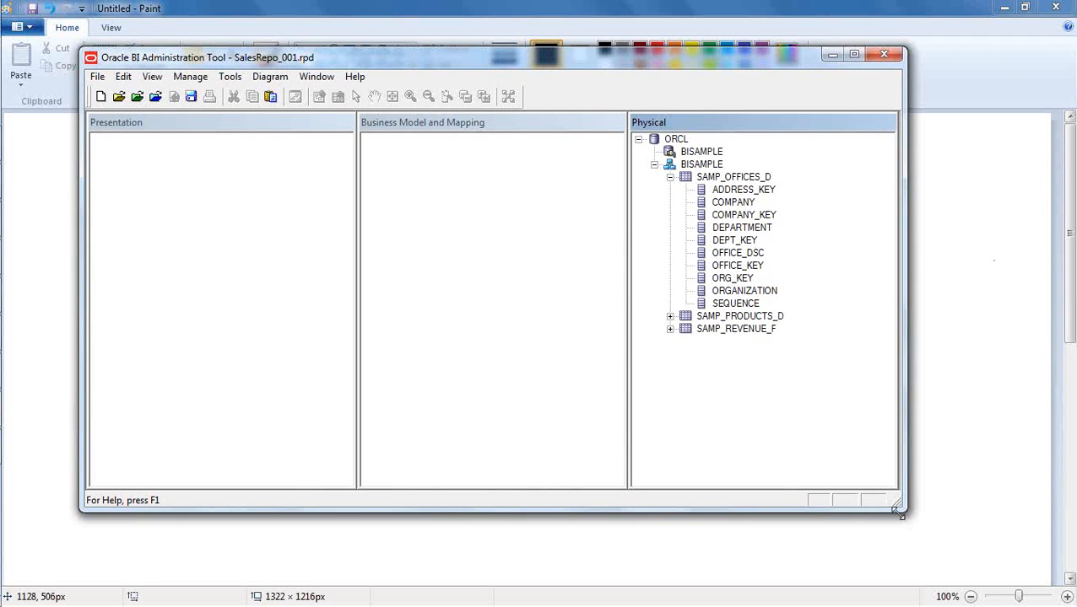
pyautogui.moveTo(893, 506); pyautogui.dragTo(980, 552)
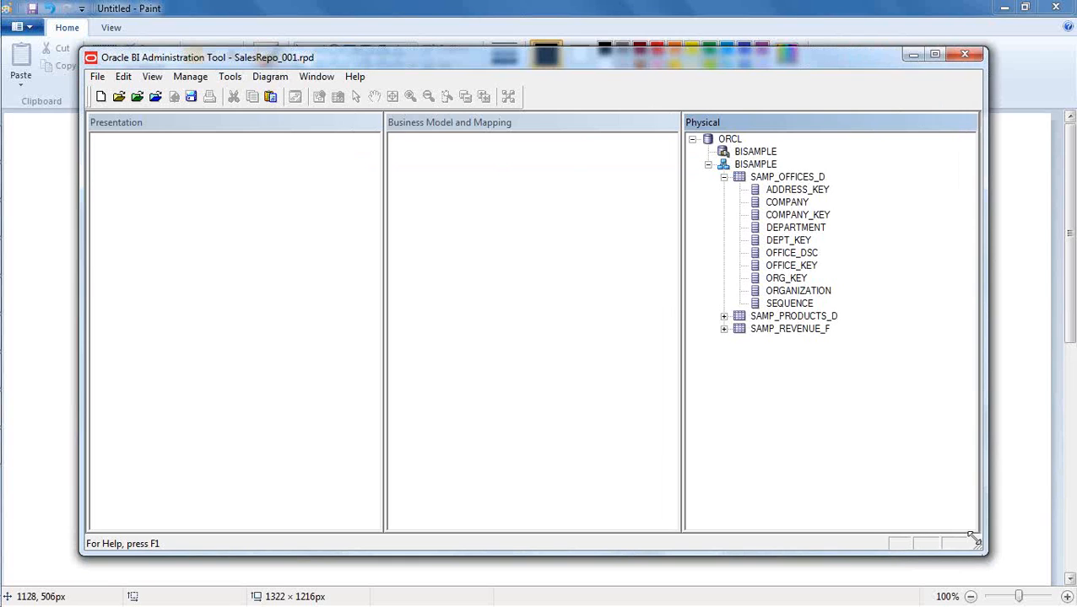
pyautogui.click(797, 267)
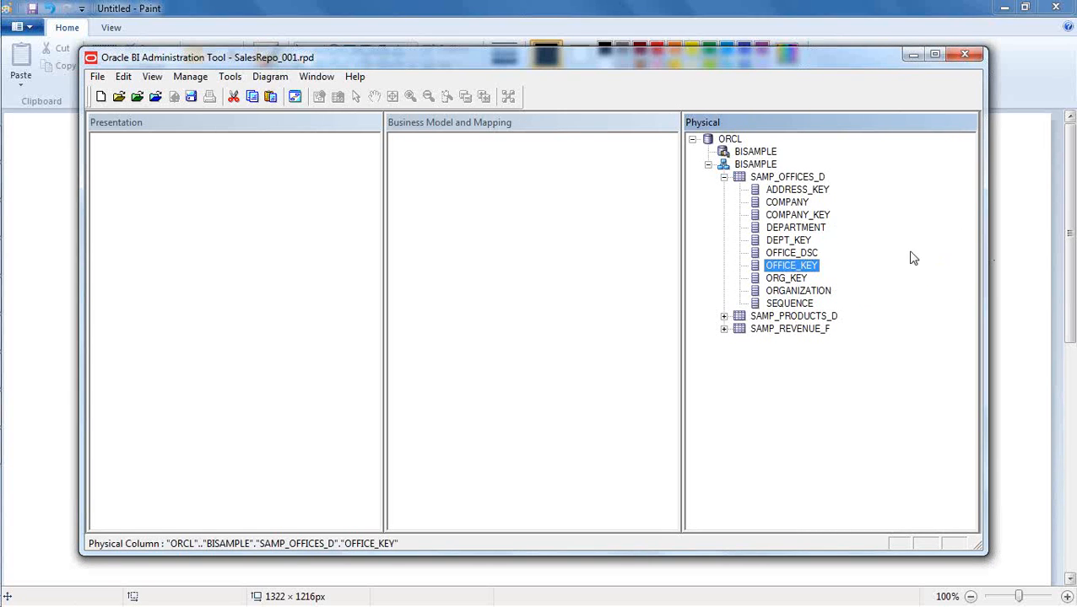
pyautogui.click(905, 381)
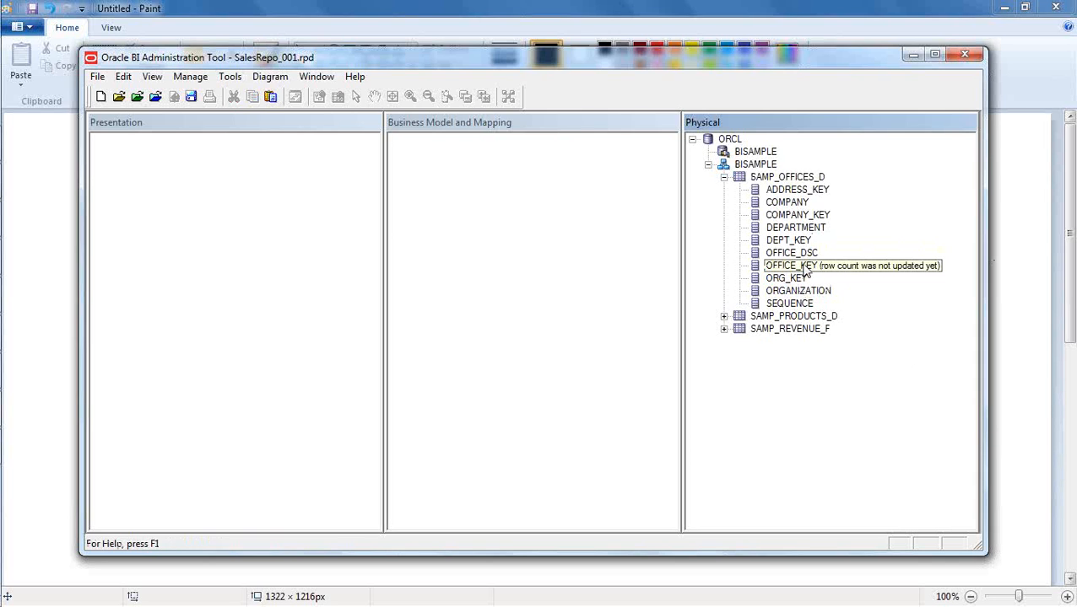
# - View the data of the SAMP_OFFICES_D table, examine the OFFICE_KEY values across its rows, and close the data view
pyautogui.click(793, 178)
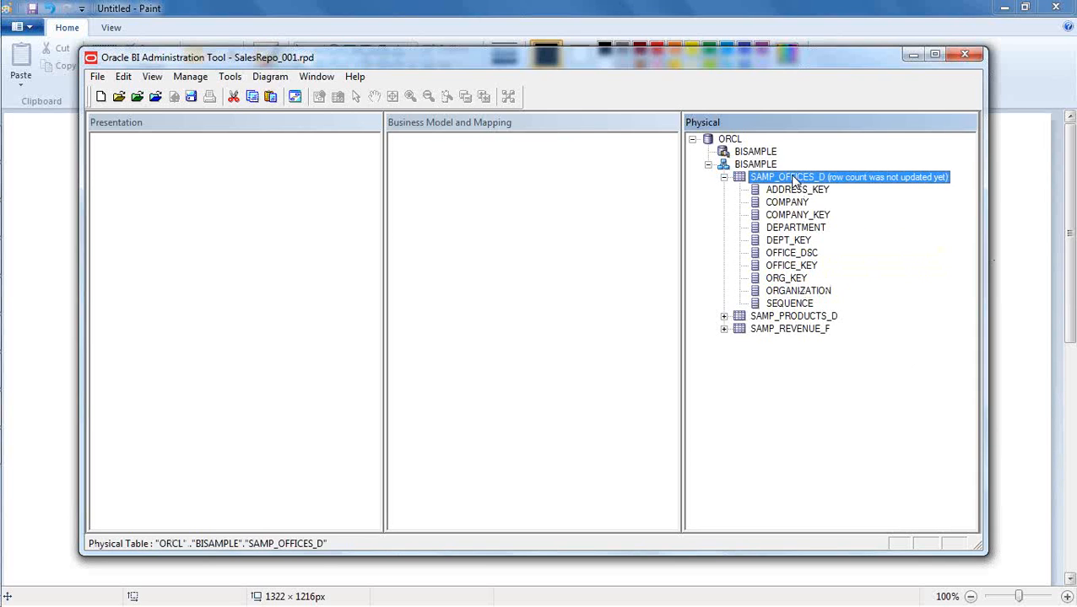
pyautogui.rightClick(793, 180)
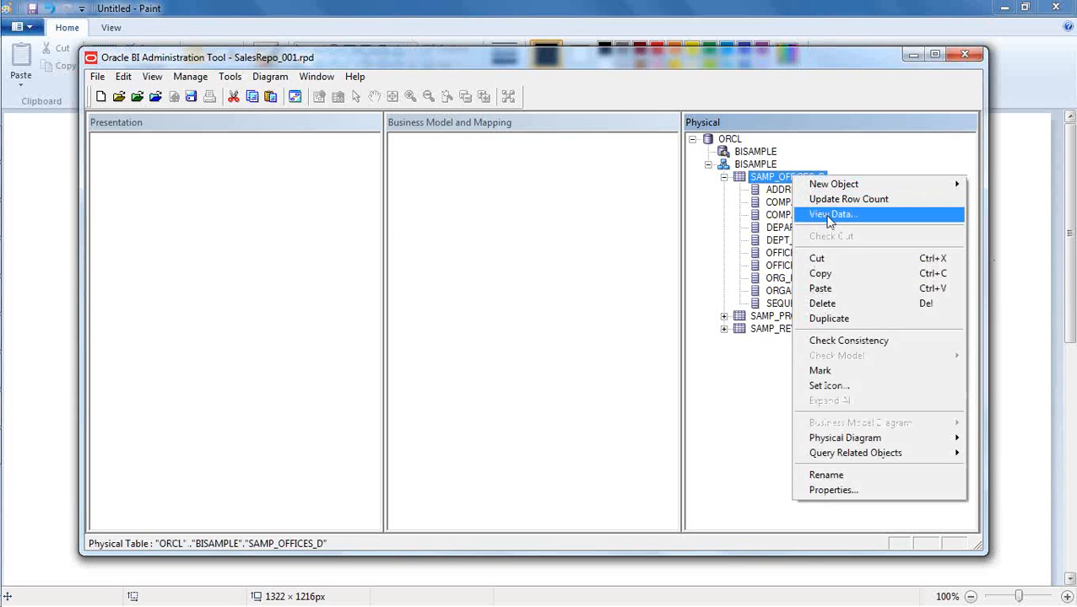
pyautogui.click(737, 399)
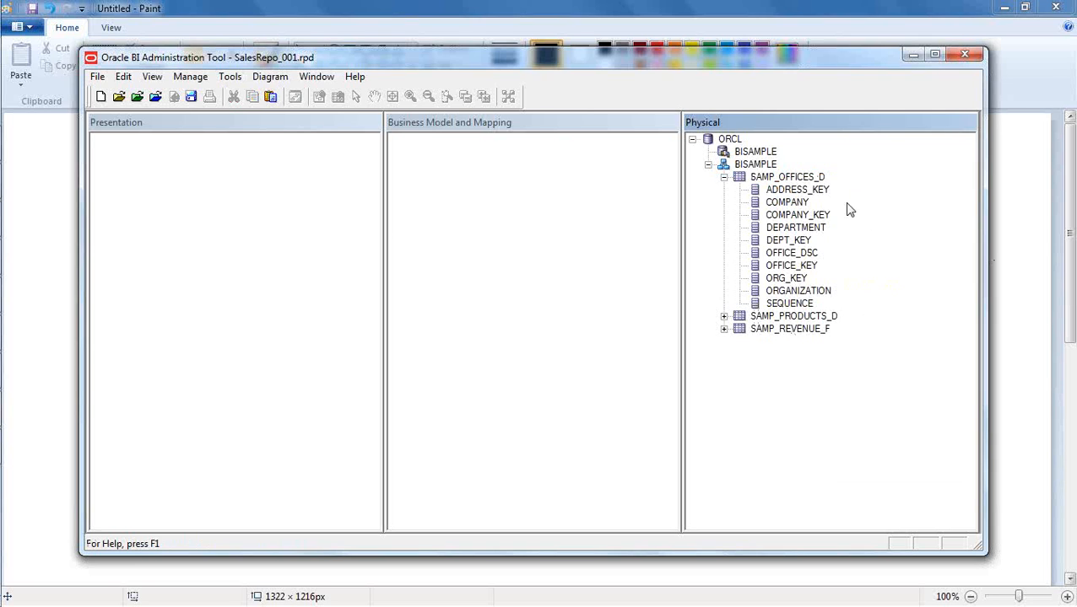
pyautogui.rightClick(798, 179)
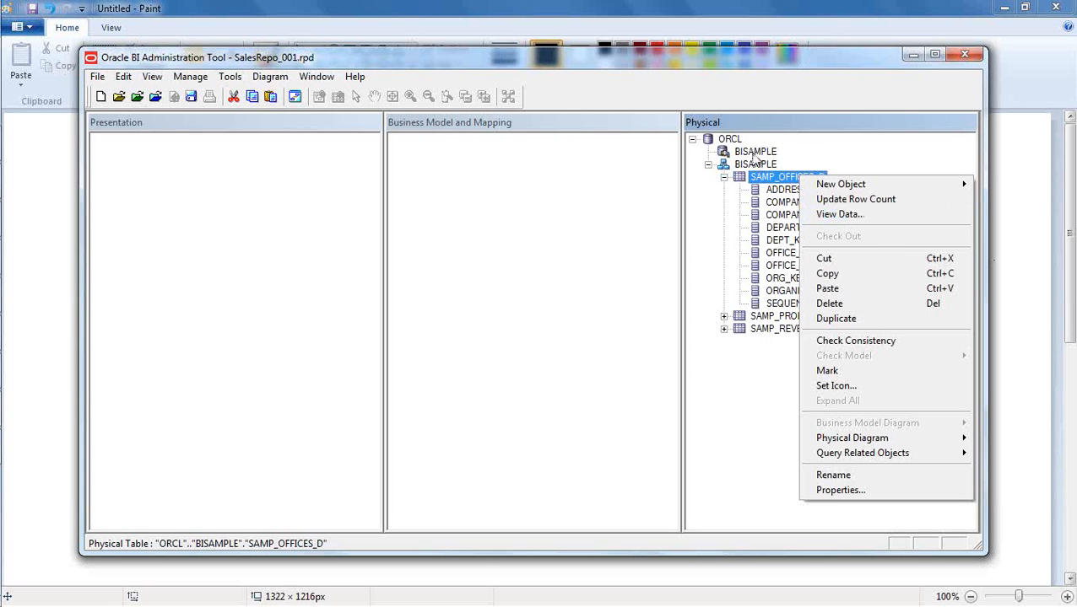
pyautogui.click(840, 216)
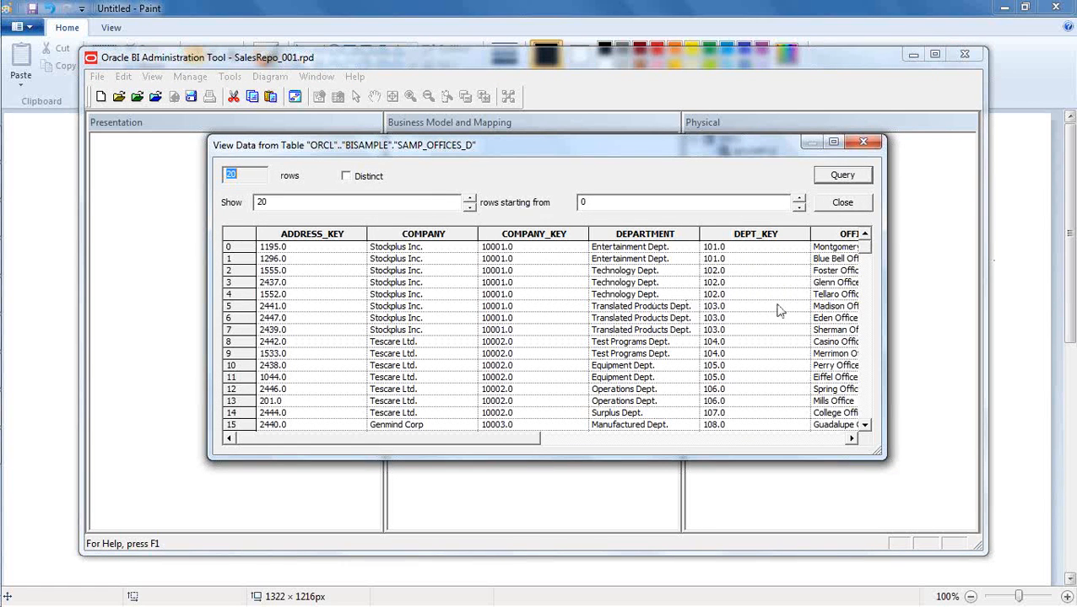
pyautogui.moveTo(495, 441); pyautogui.dragTo(603, 439)
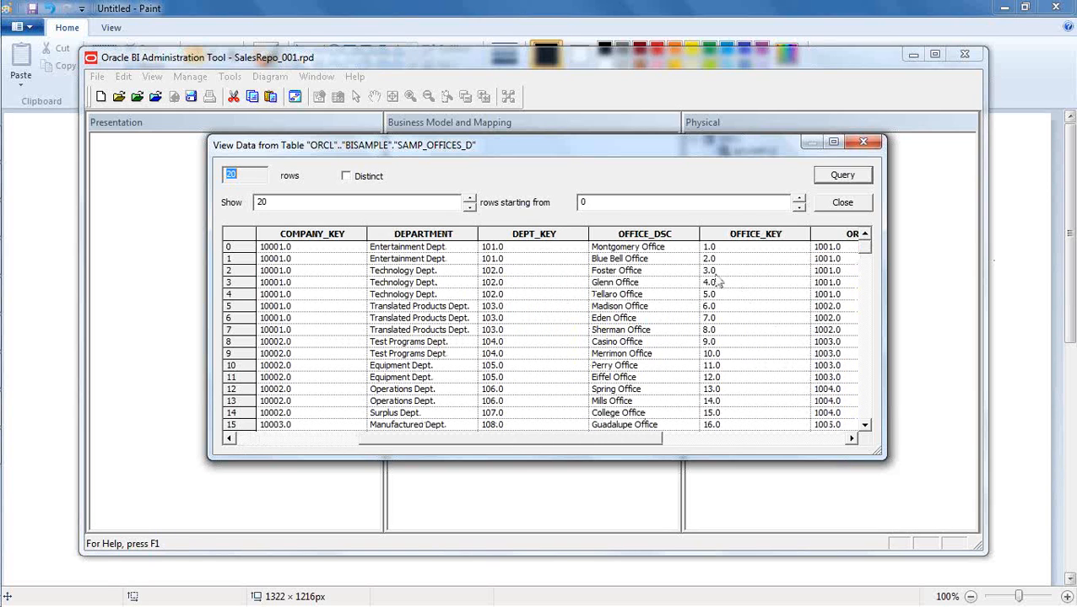
pyautogui.click(743, 307)
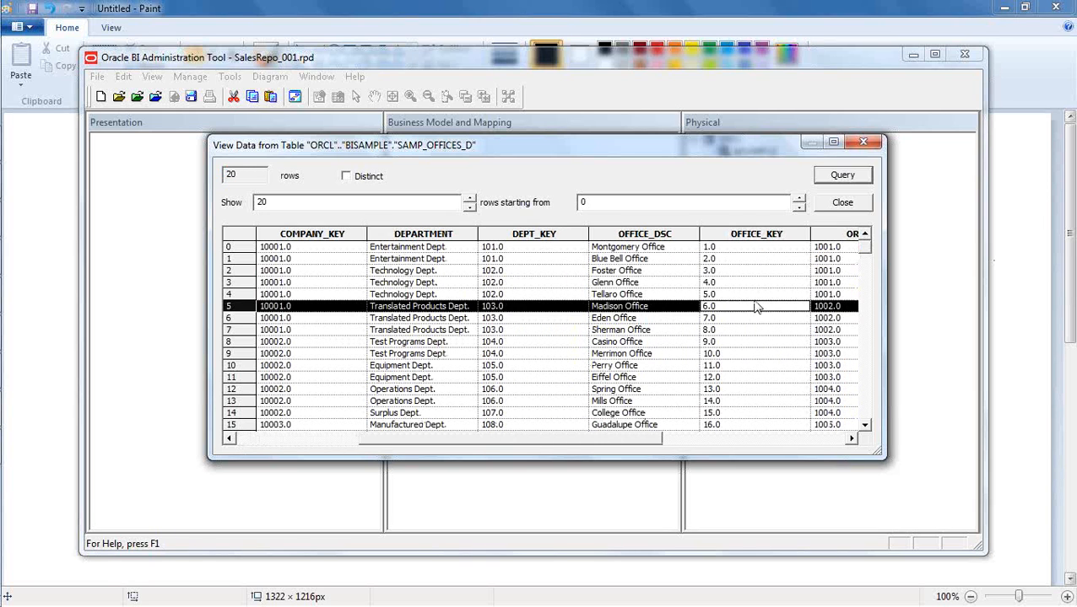
pyautogui.moveTo(866, 245); pyautogui.dragTo(864, 432)
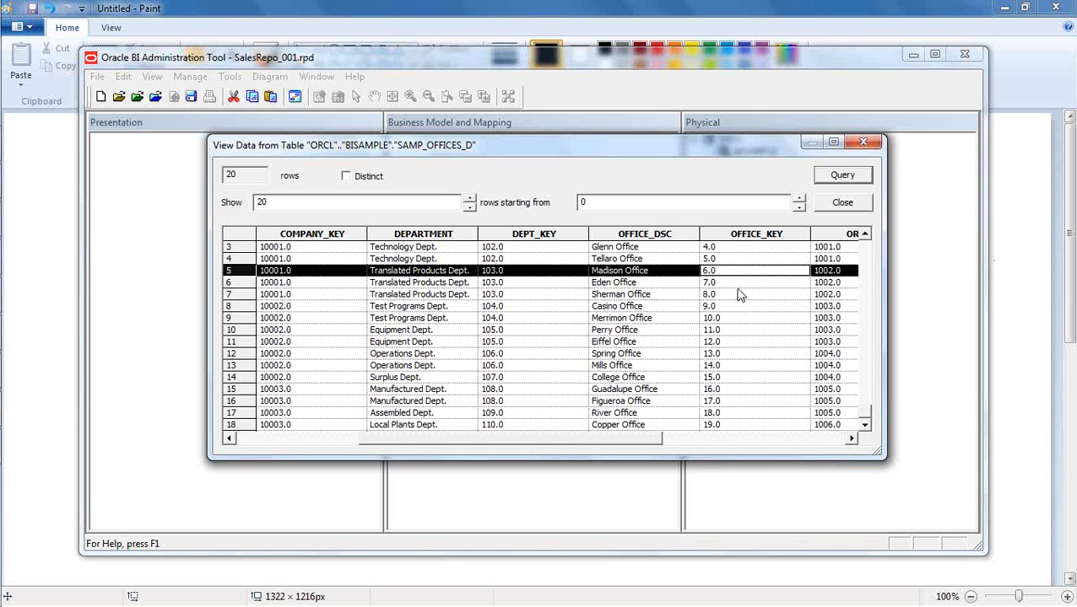
pyautogui.click(865, 205)
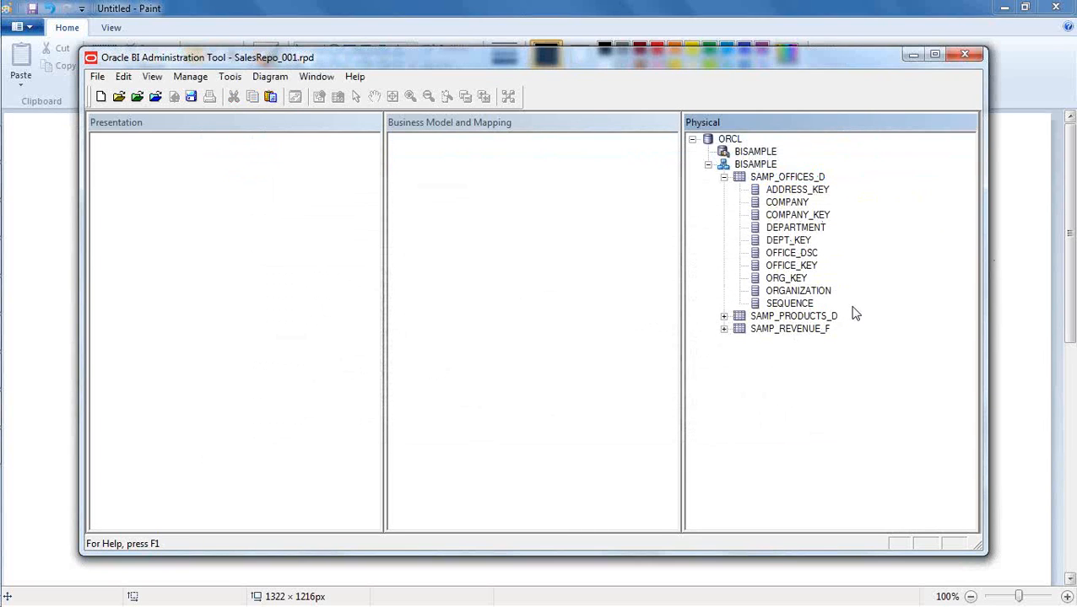
# - Add a key named Office Key to the SAMP_OFFICES_D physical table
pyautogui.doubleClick(782, 177)
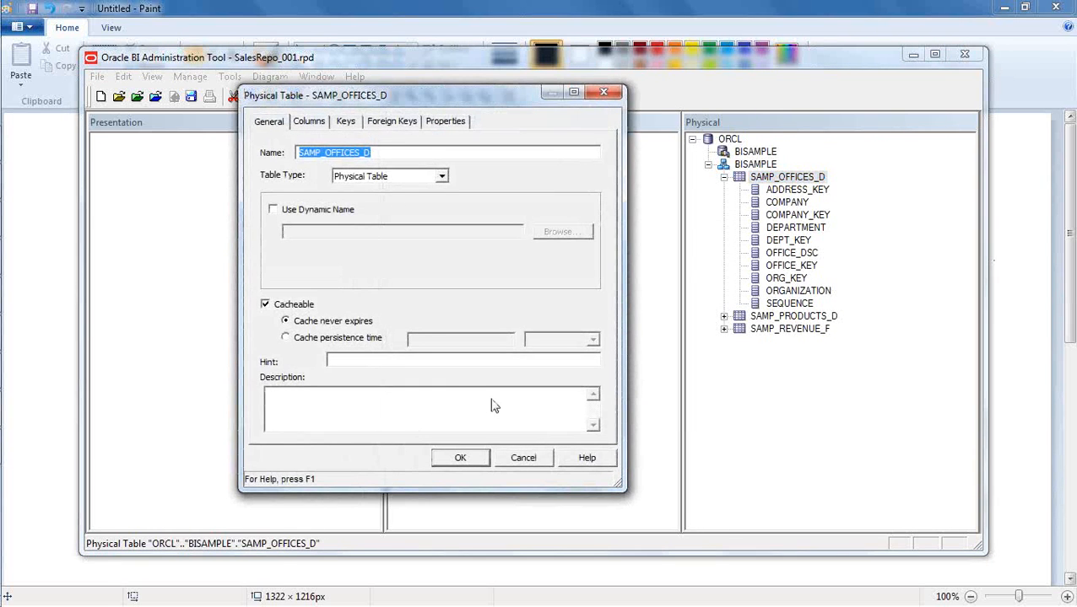
pyautogui.click(389, 152)
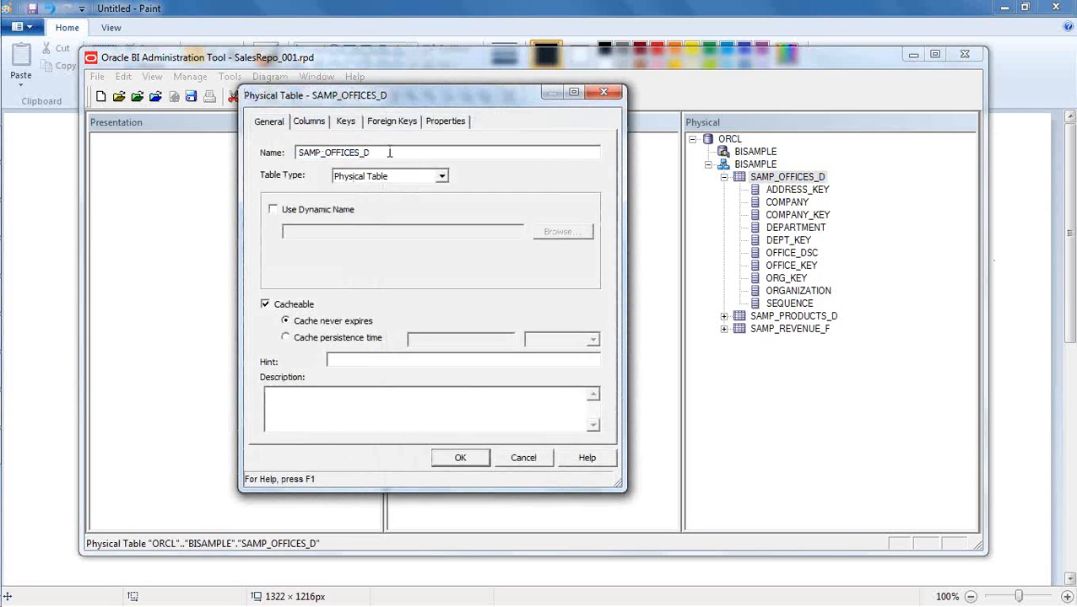
pyautogui.click(347, 123)
pyautogui.click(316, 184)
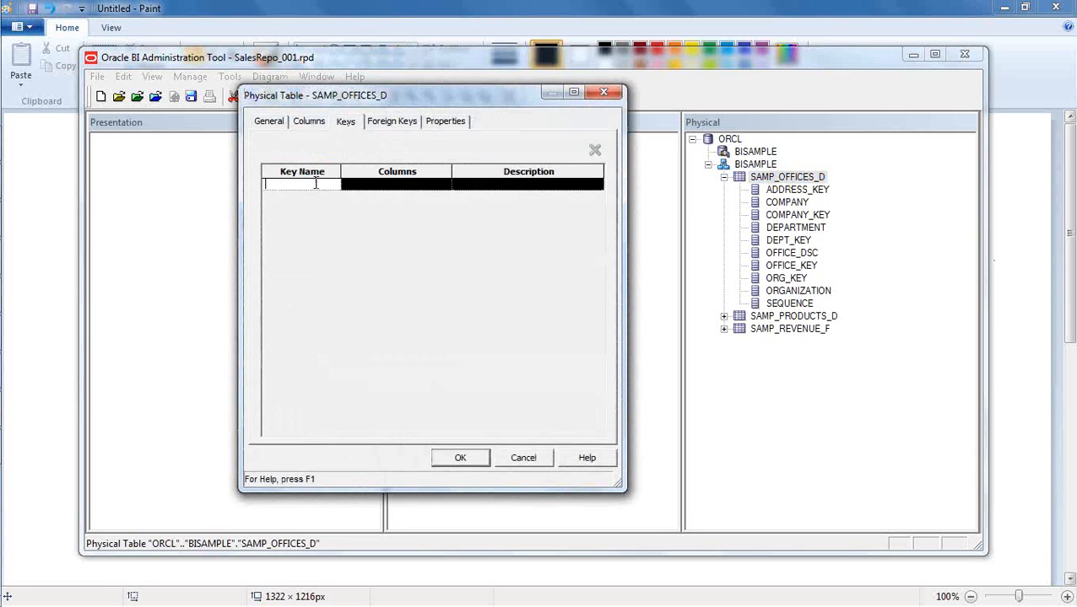
pyautogui.write('OfficeKey')
# - Assign the OFFICE_KEY column to the Office Key and accept the SAMP_OFFICES_D table's changes
pyautogui.click(403, 199)
pyautogui.click(442, 186)
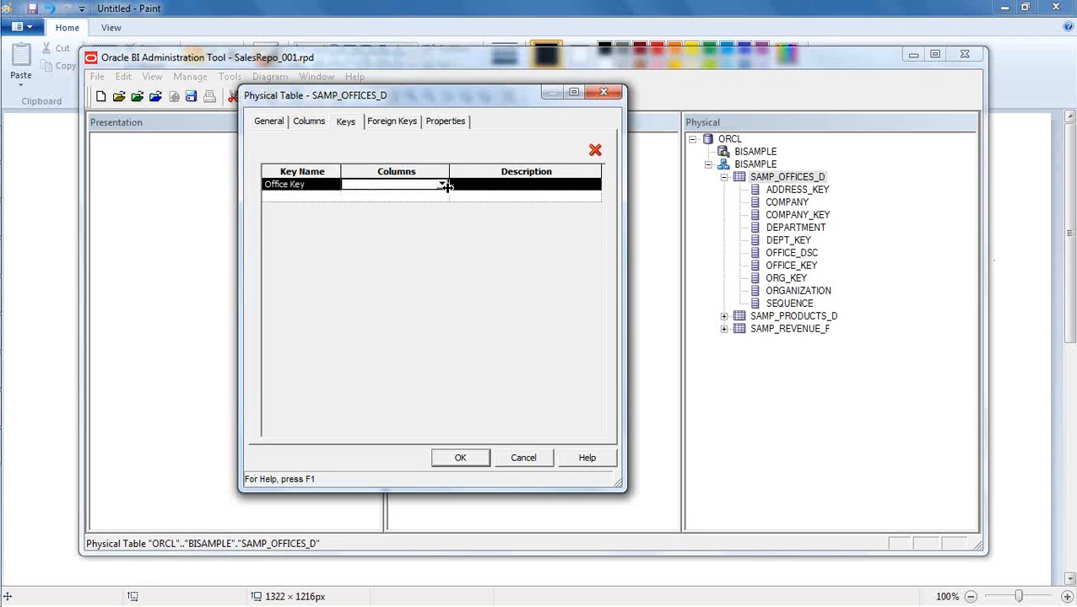
pyautogui.click(441, 185)
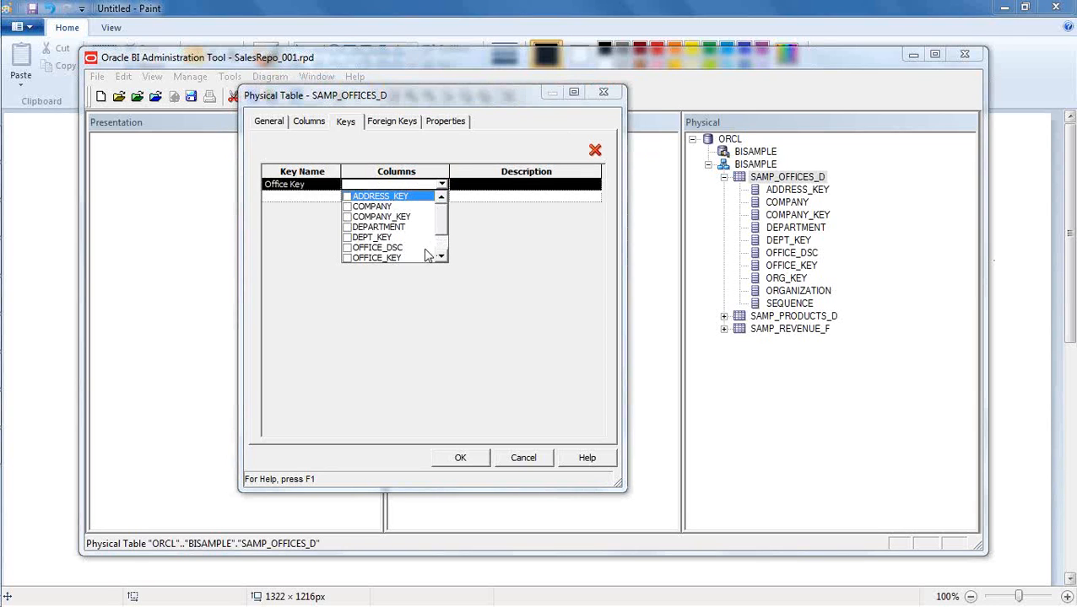
pyautogui.click(440, 256)
pyautogui.click(347, 248)
pyautogui.click(505, 253)
pyautogui.click(507, 187)
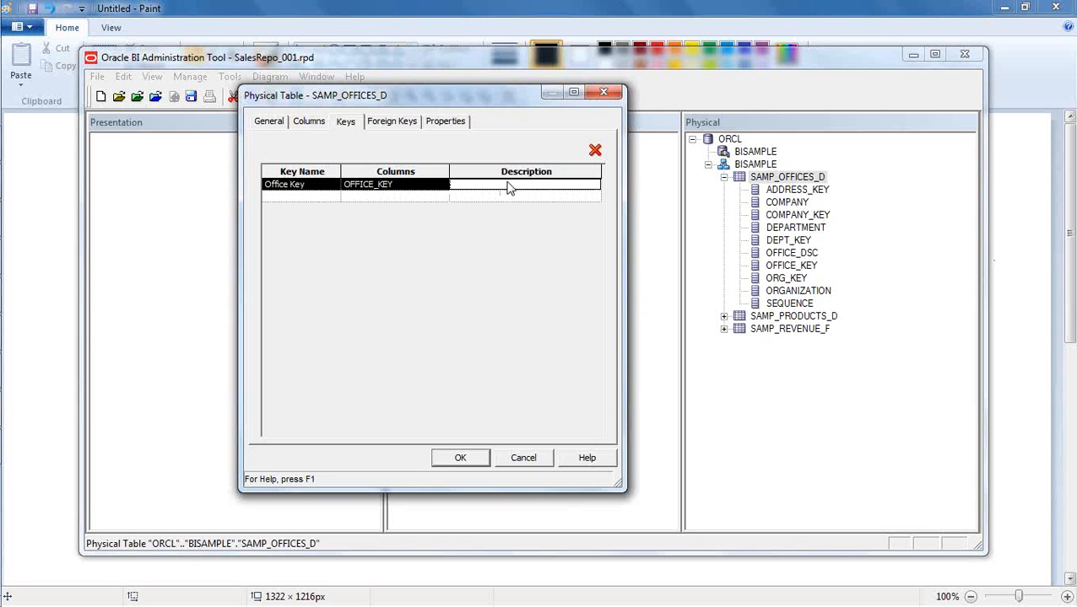
pyautogui.click(459, 459)
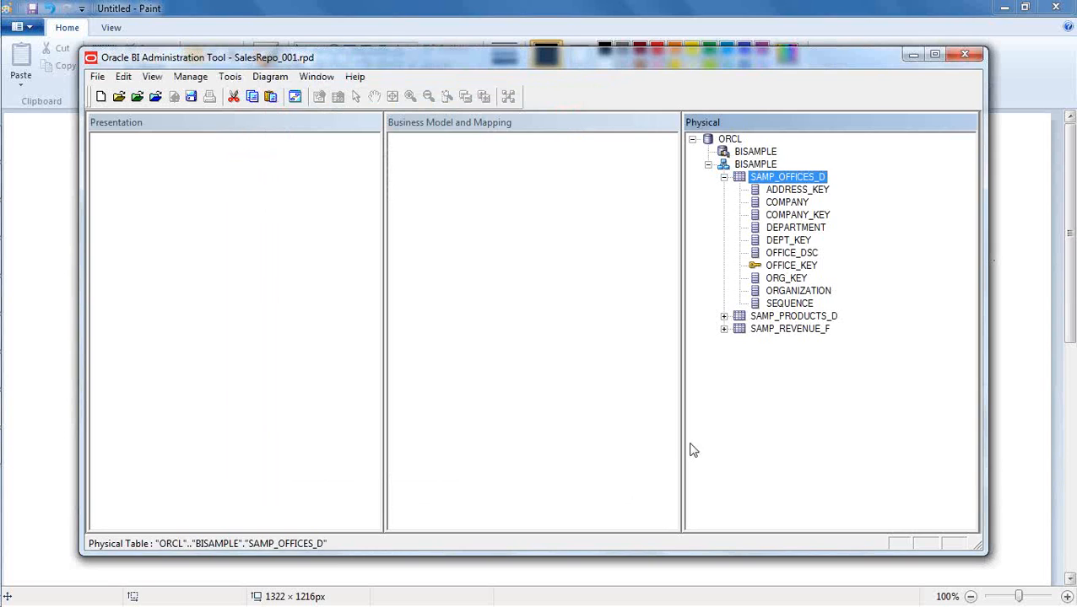
# - Collapse SAMP_OFFICES_D and add a key named Prod Key to the SAMP_PRODUCTS_D physical table
pyautogui.click(723, 177)
pyautogui.click(768, 277)
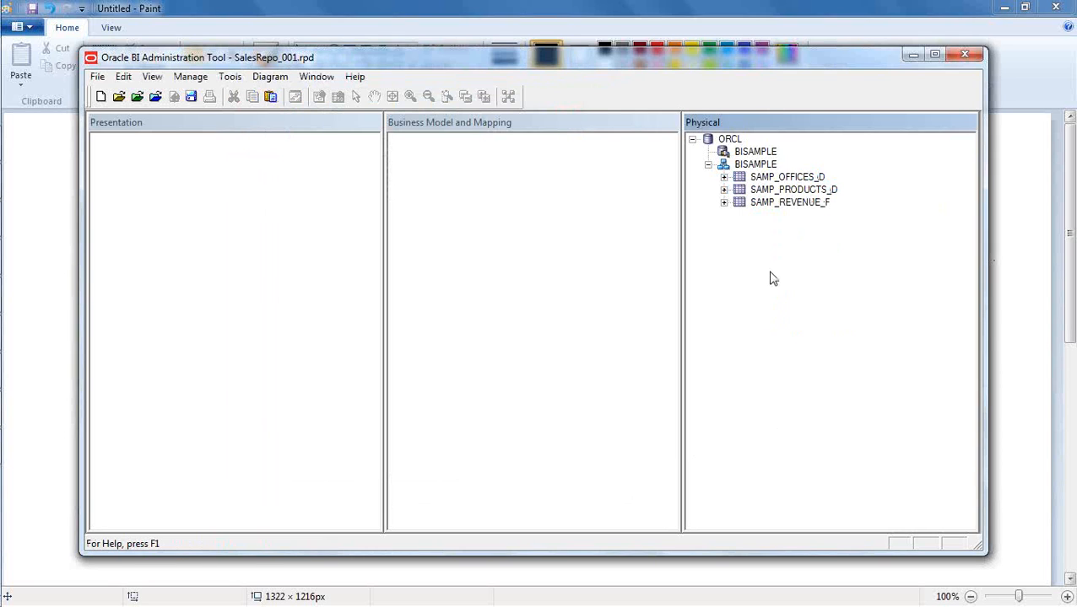
pyautogui.click(723, 189)
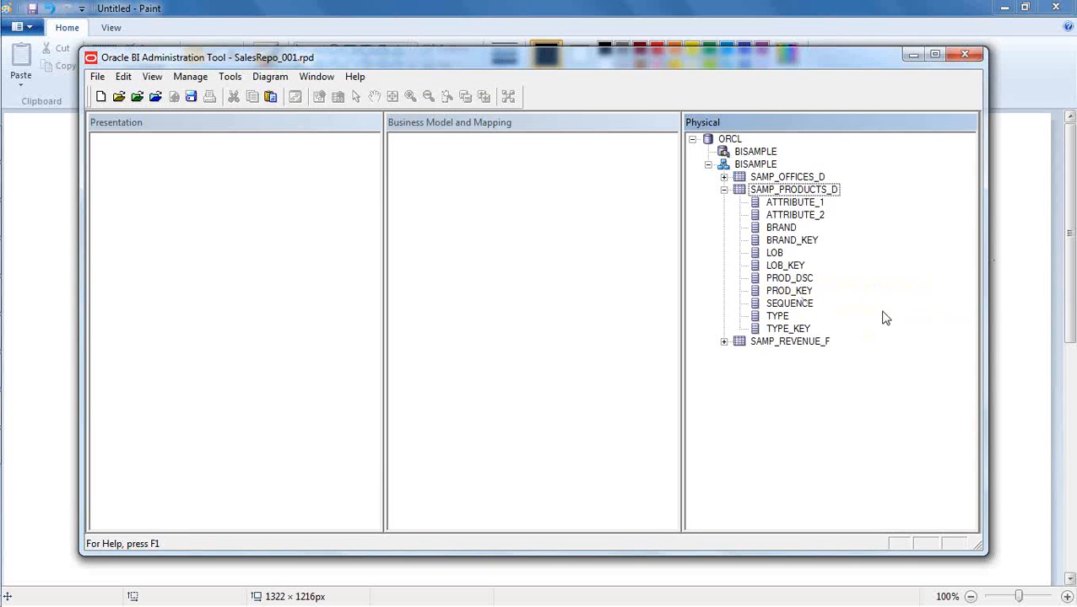
pyautogui.doubleClick(793, 190)
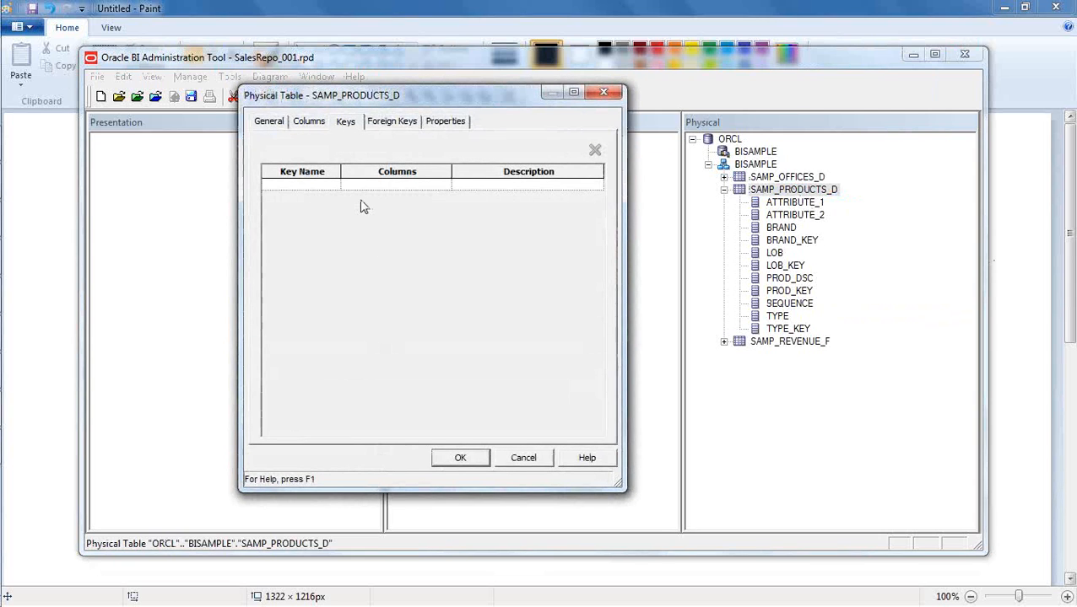
pyautogui.click(300, 184)
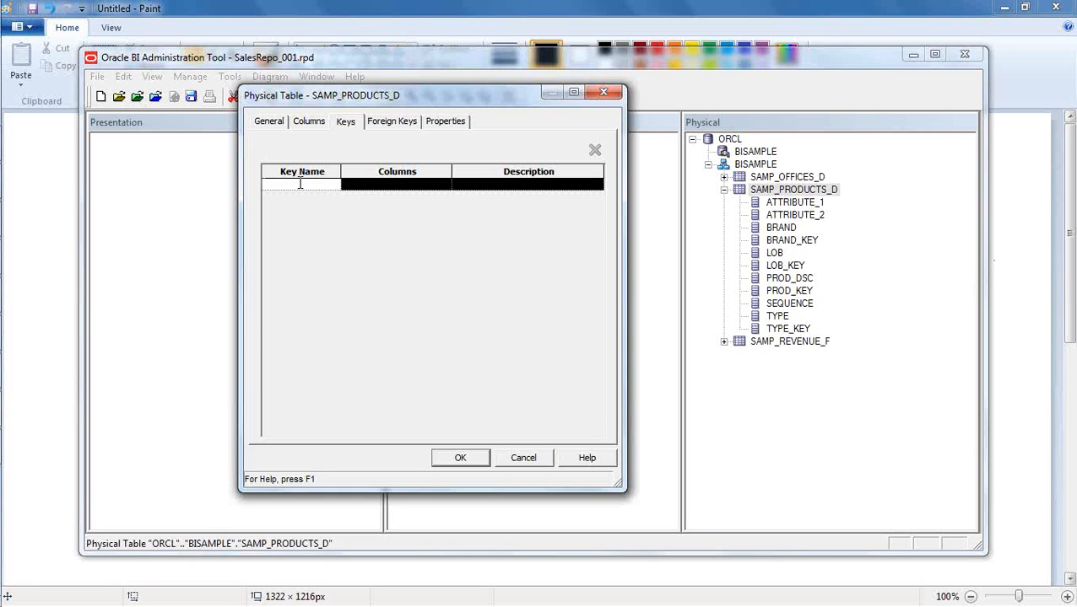
pyautogui.write('Prod Key')
# - Assign the PROD_KEY column to the Prod Key and accept the SAMP_PRODUCTS_D table's changes
pyautogui.click(394, 187)
pyautogui.click(442, 185)
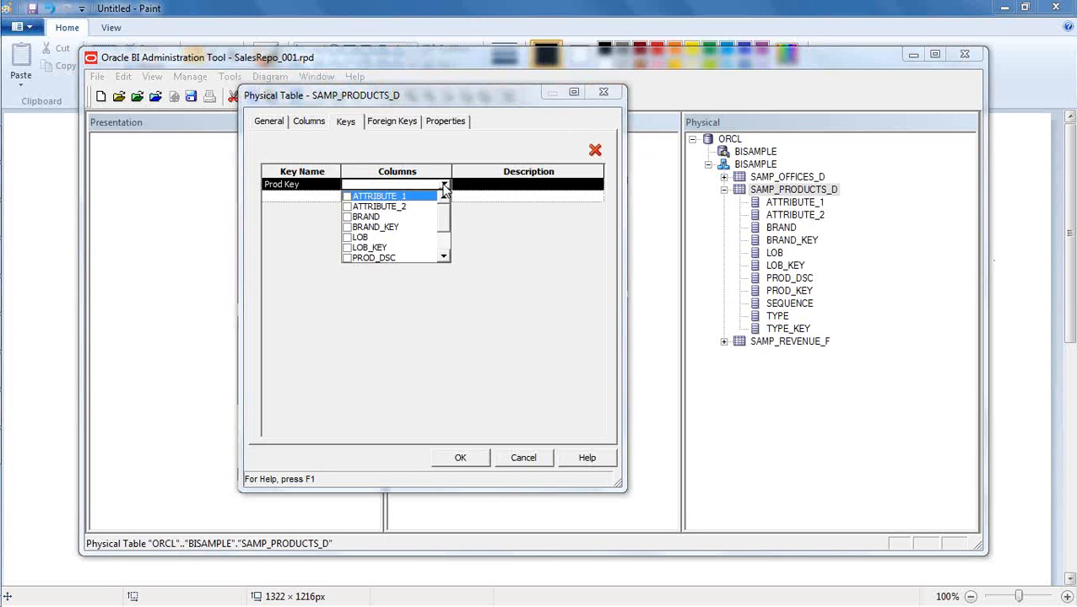
pyautogui.click(444, 258)
pyautogui.click(444, 258)
pyautogui.click(444, 258)
pyautogui.click(347, 239)
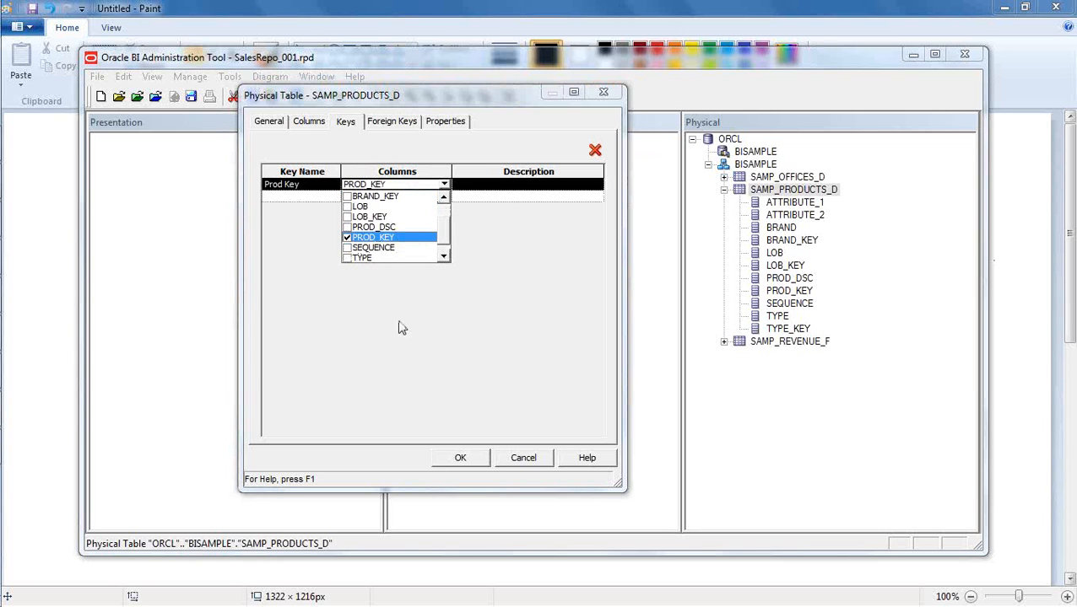
pyautogui.click(460, 458)
pyautogui.click(784, 406)
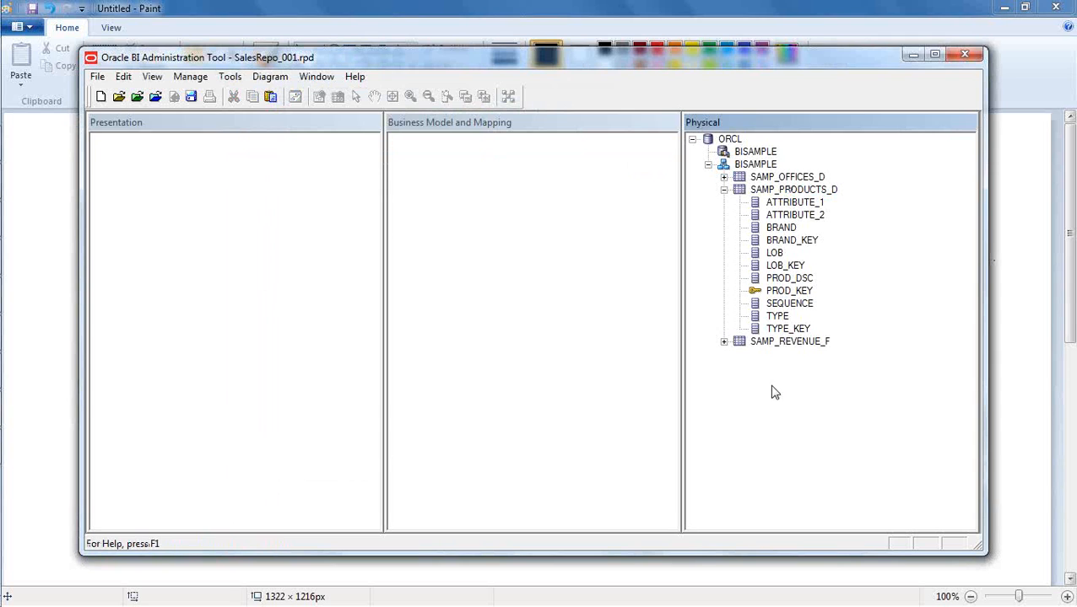
# - Examine the columns of SAMP_REVENUE_F, especially PROD_KEY and OFFICE_KEY, and collapse the BISAMPLE tables again
pyautogui.click(723, 343)
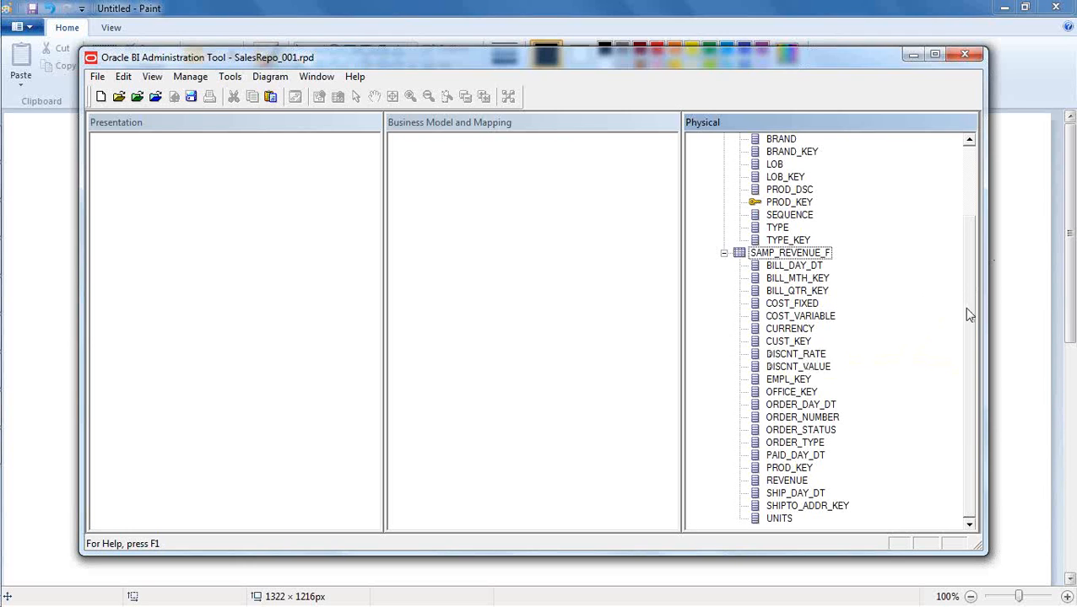
pyautogui.moveTo(972, 348); pyautogui.dragTo(978, 268)
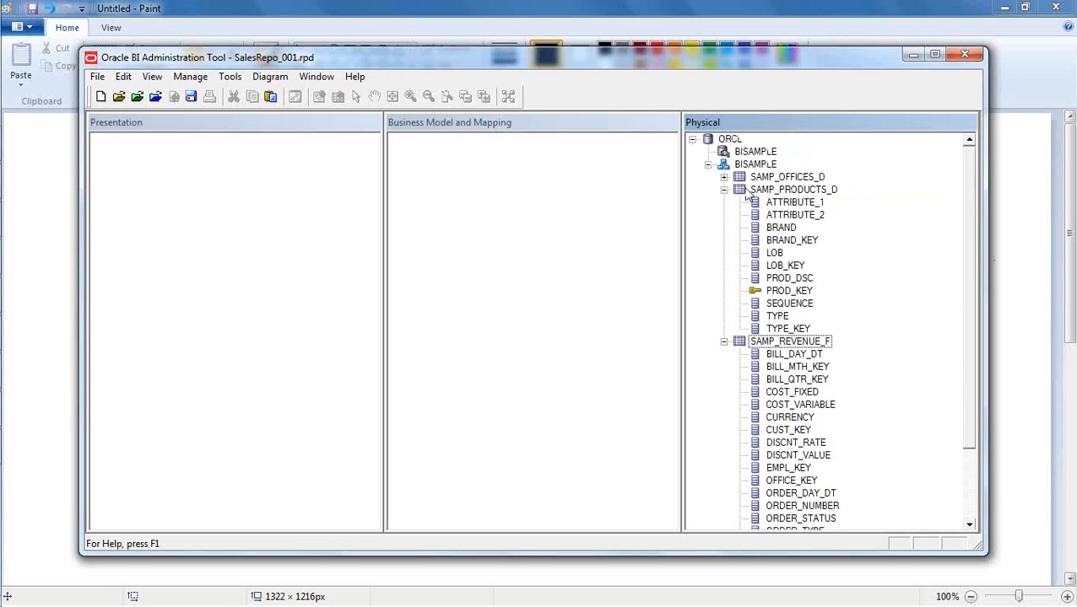
pyautogui.click(724, 177)
pyautogui.click(724, 177)
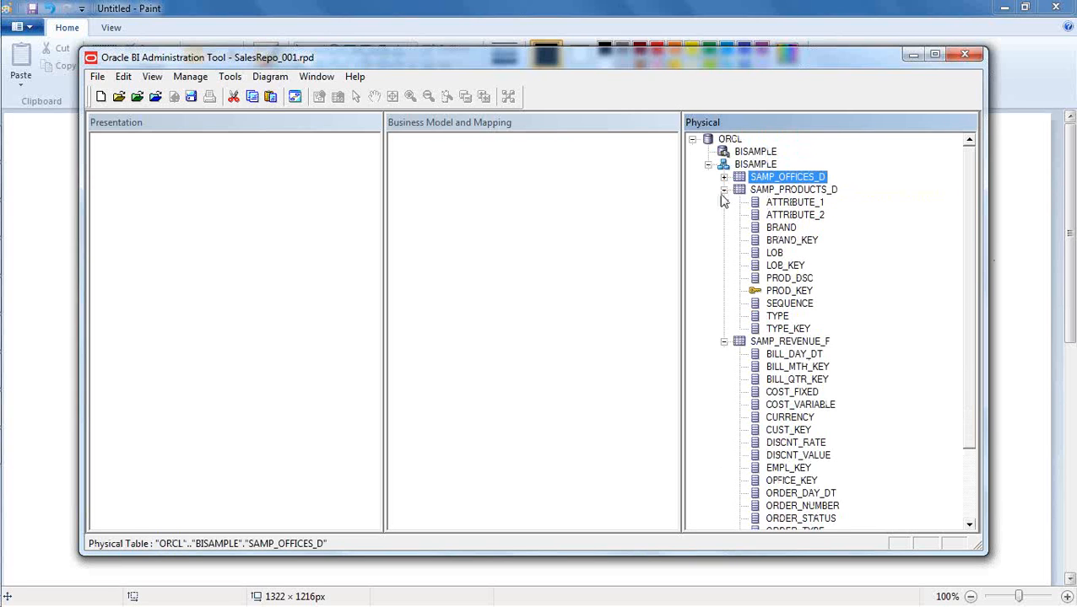
pyautogui.click(724, 190)
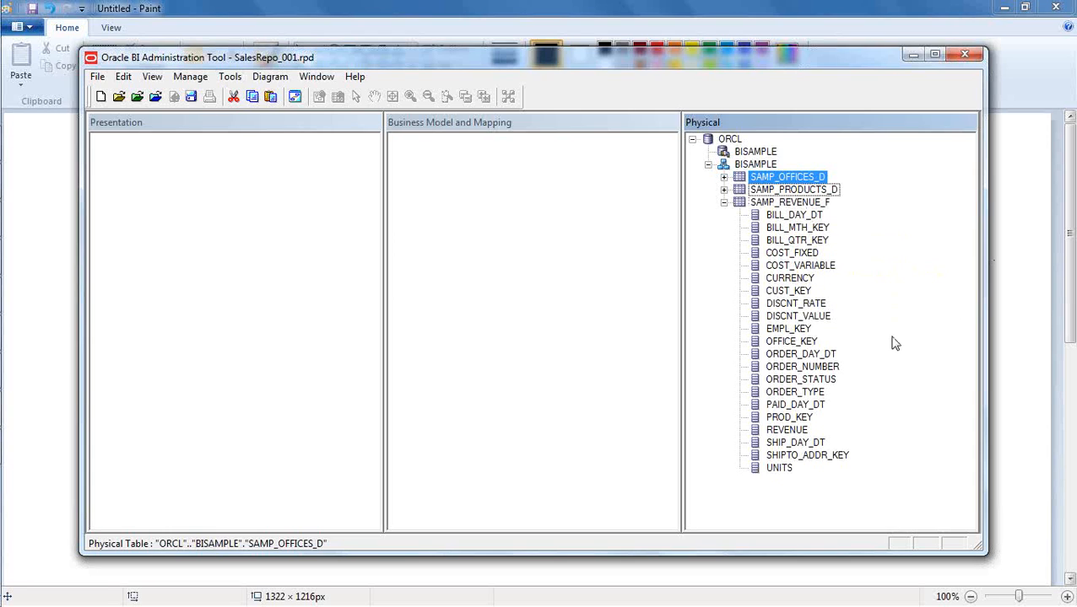
pyautogui.click(793, 417)
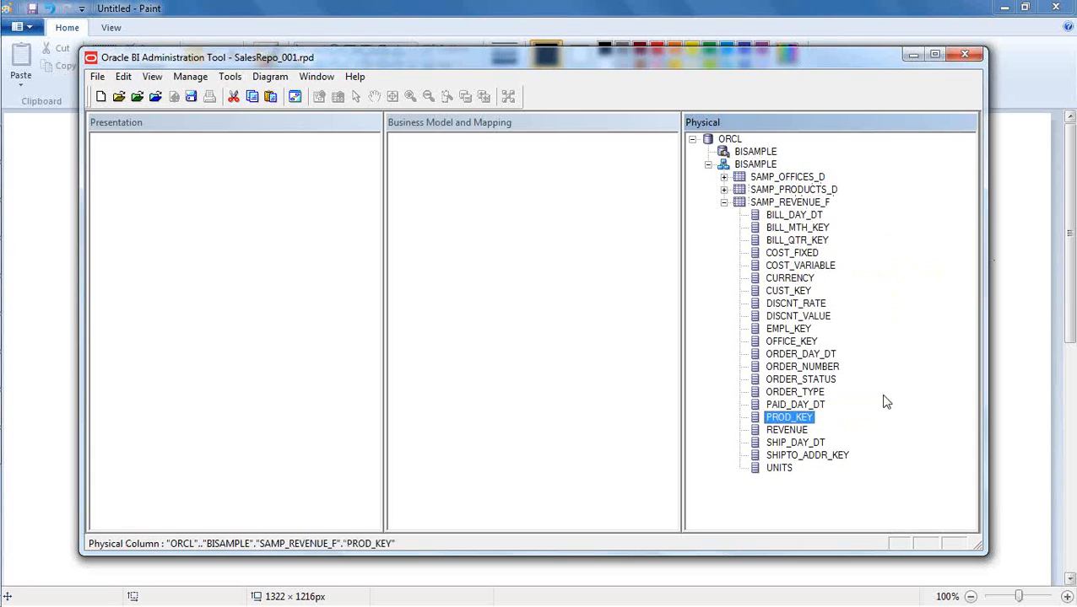
pyautogui.click(797, 342)
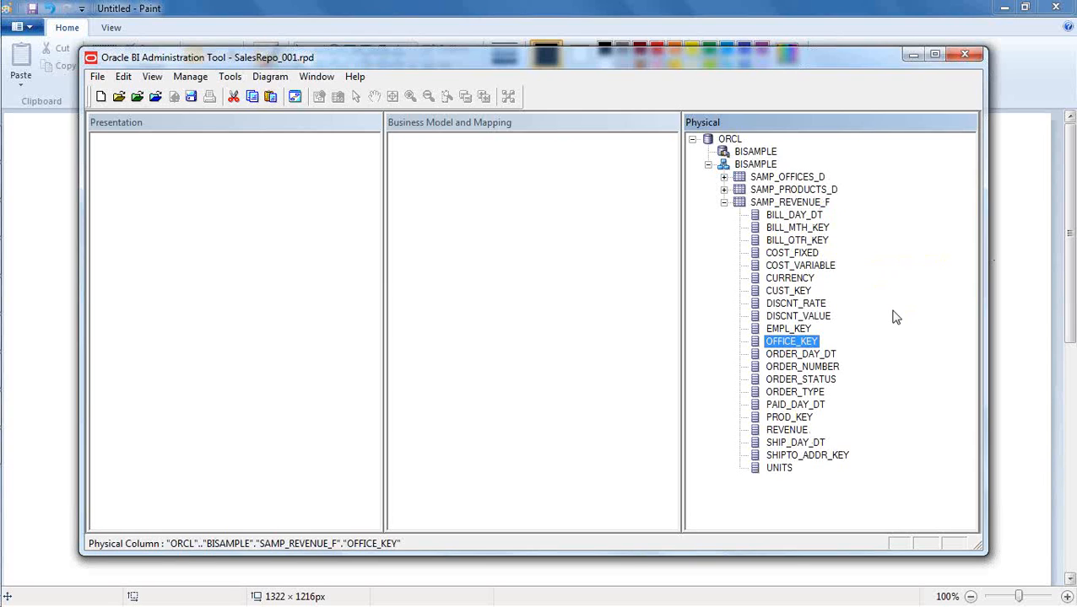
pyautogui.click(723, 202)
pyautogui.click(790, 318)
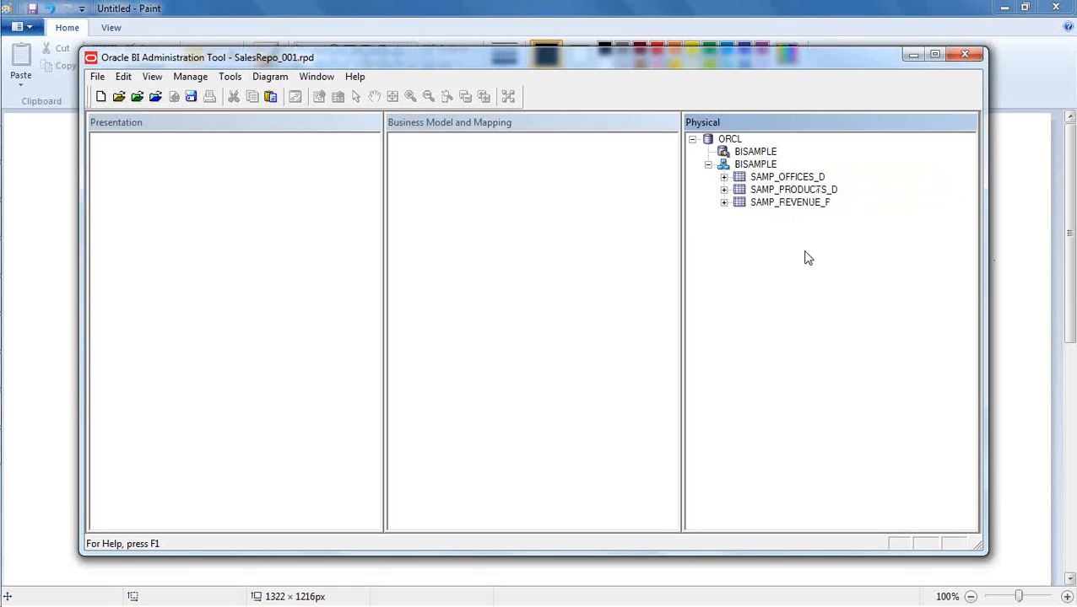
pyautogui.click(760, 166)
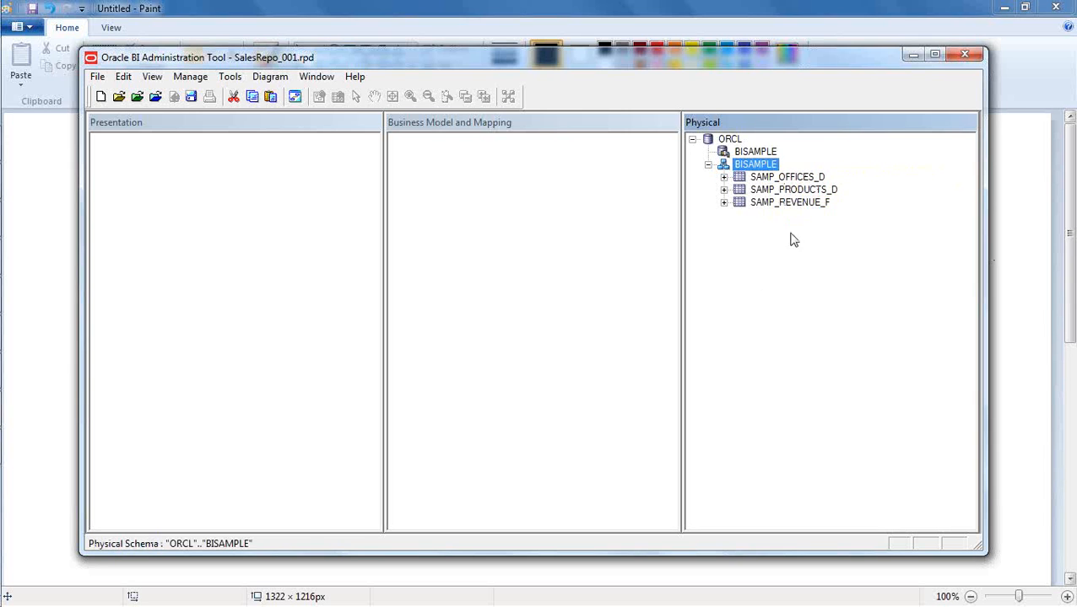
pyautogui.rightClick(754, 164)
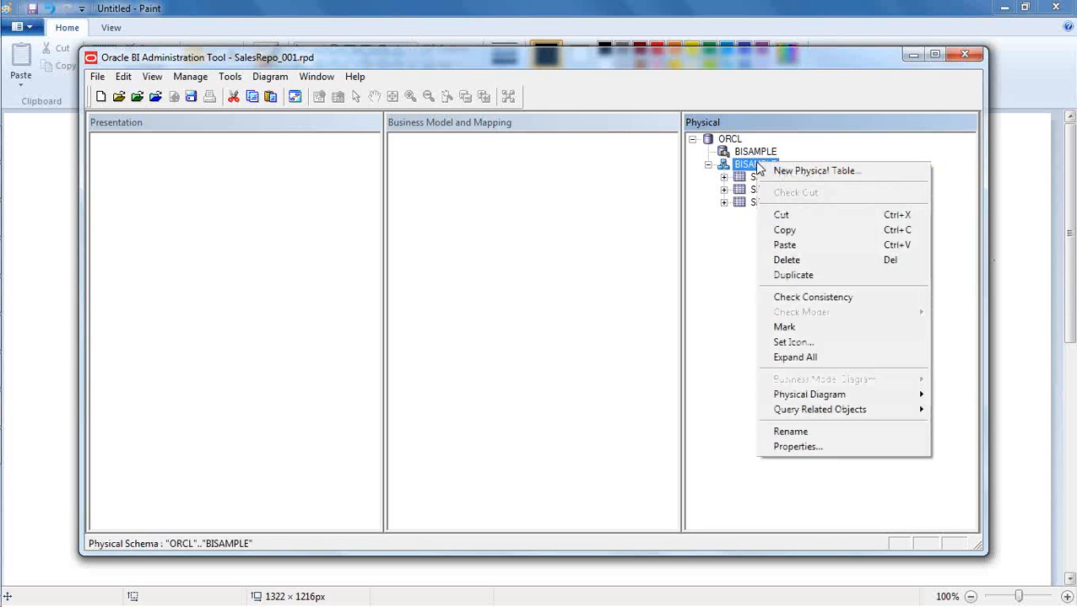
pyautogui.moveTo(843, 402)
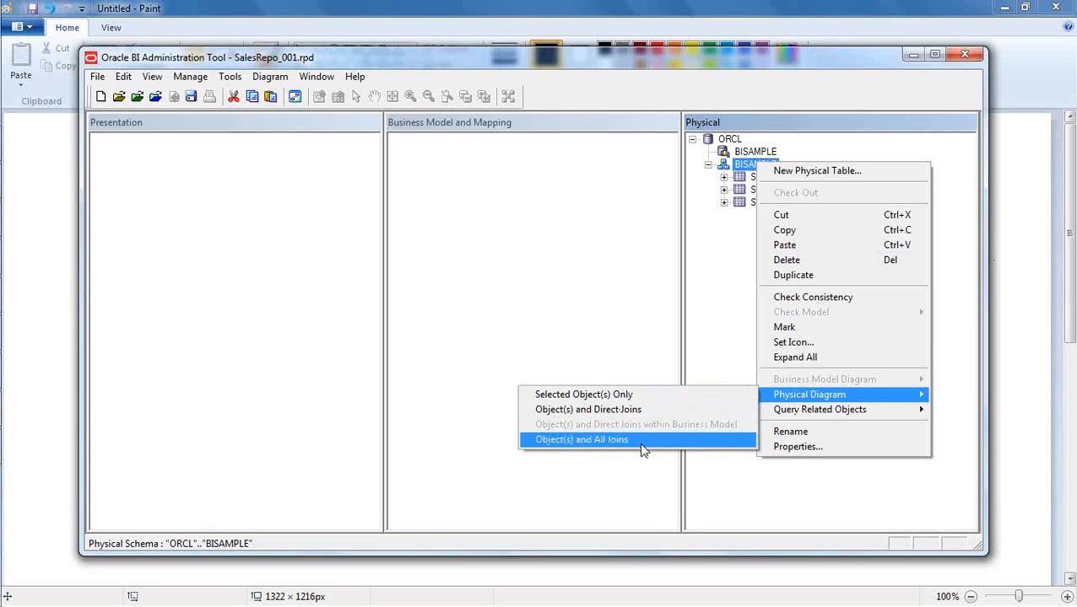
pyautogui.click(705, 332)
# - View a physical diagram of SAMP_OFFICES_D and SAMP_PRODUCTS_D with all joins, and close it
pyautogui.click(768, 177)
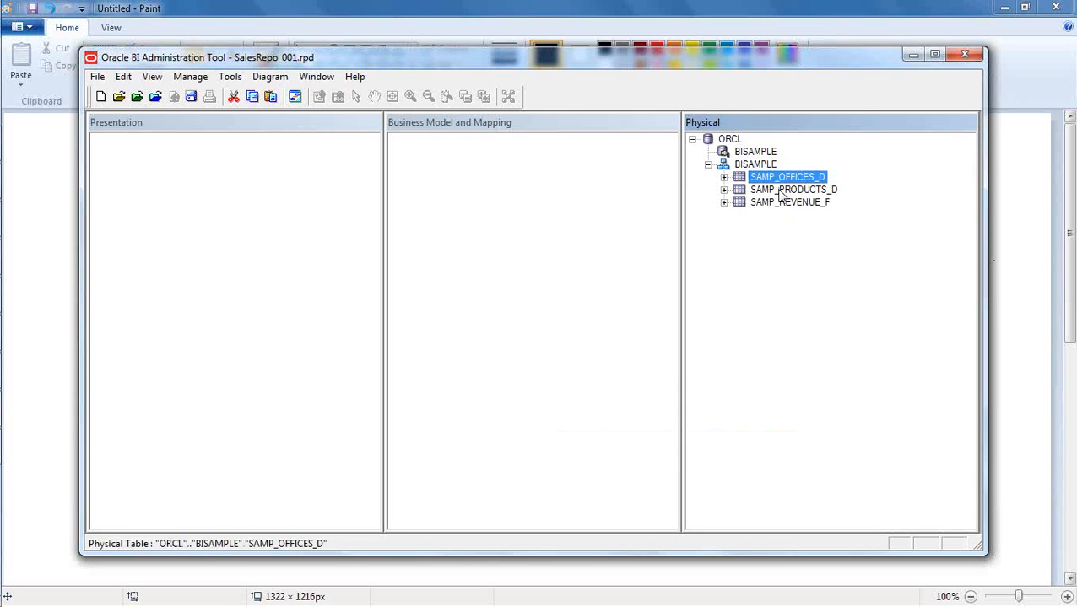
pyautogui.keyDown('ctrl'); pyautogui.click(781, 190); pyautogui.keyUp('ctrl')
pyautogui.rightClick(782, 195)
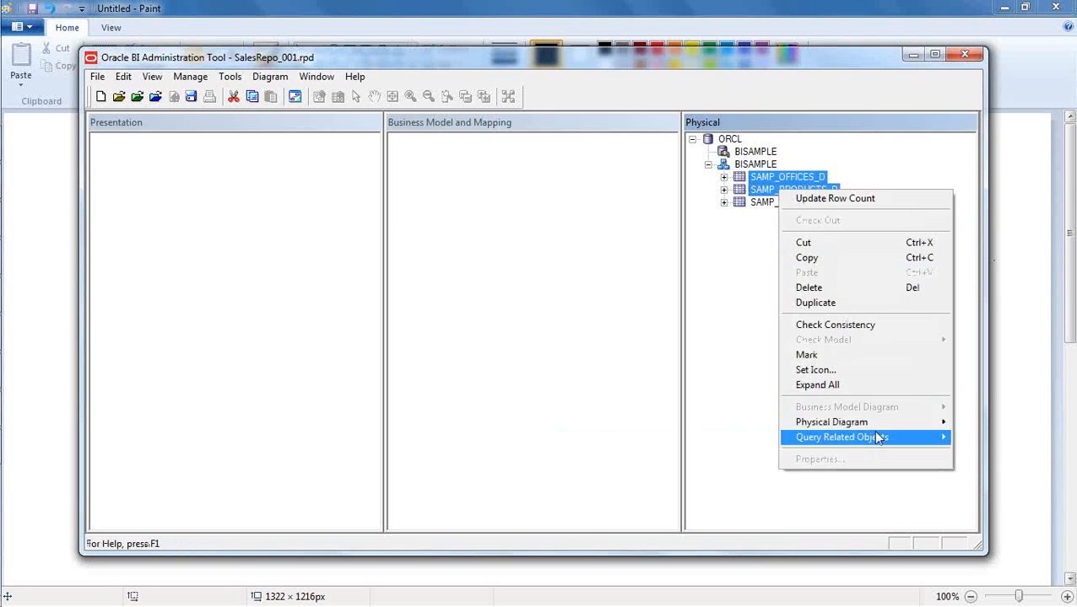
pyautogui.moveTo(877, 424)
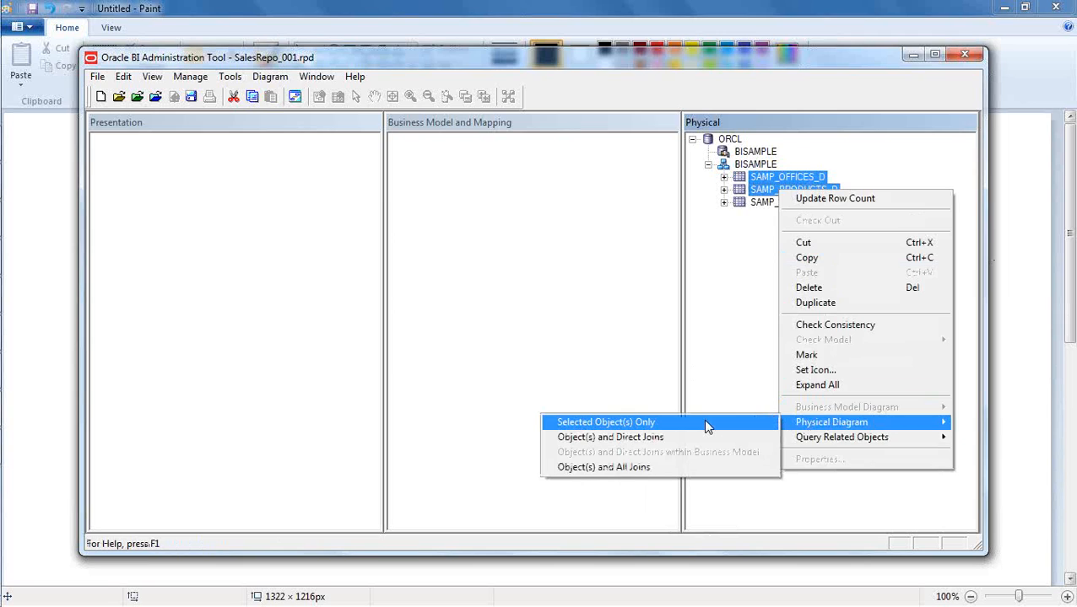
pyautogui.click(689, 469)
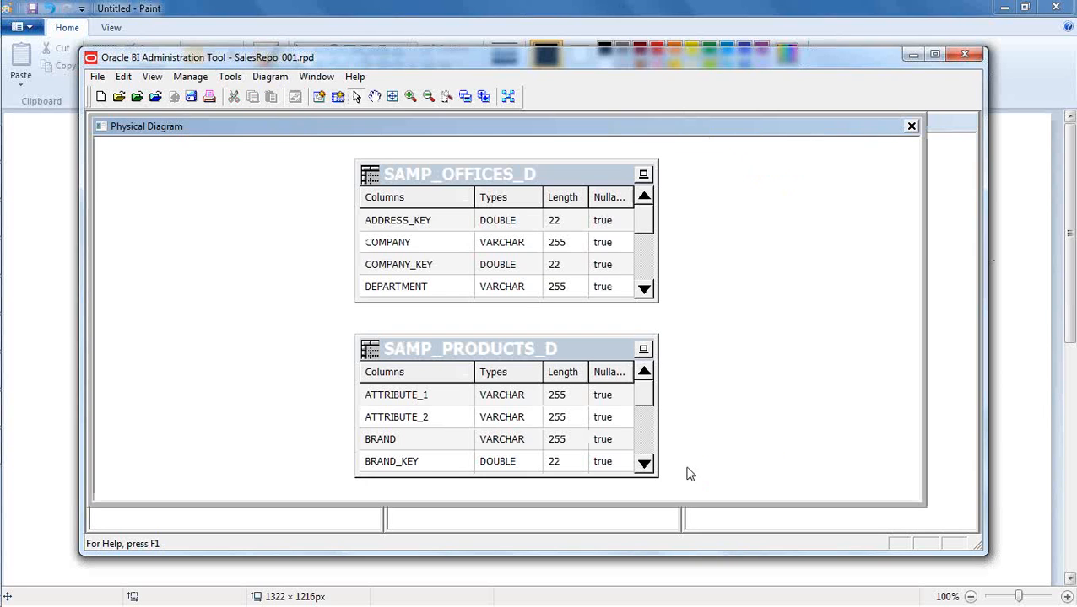
pyautogui.scroll(-3, 781, 302)
pyautogui.scroll(3, 781, 302)
pyautogui.click(913, 127)
# - Open the BISAMPLE schema's physical diagram with all joins and collapse its tables into automatically laid out name boxes
pyautogui.click(758, 166)
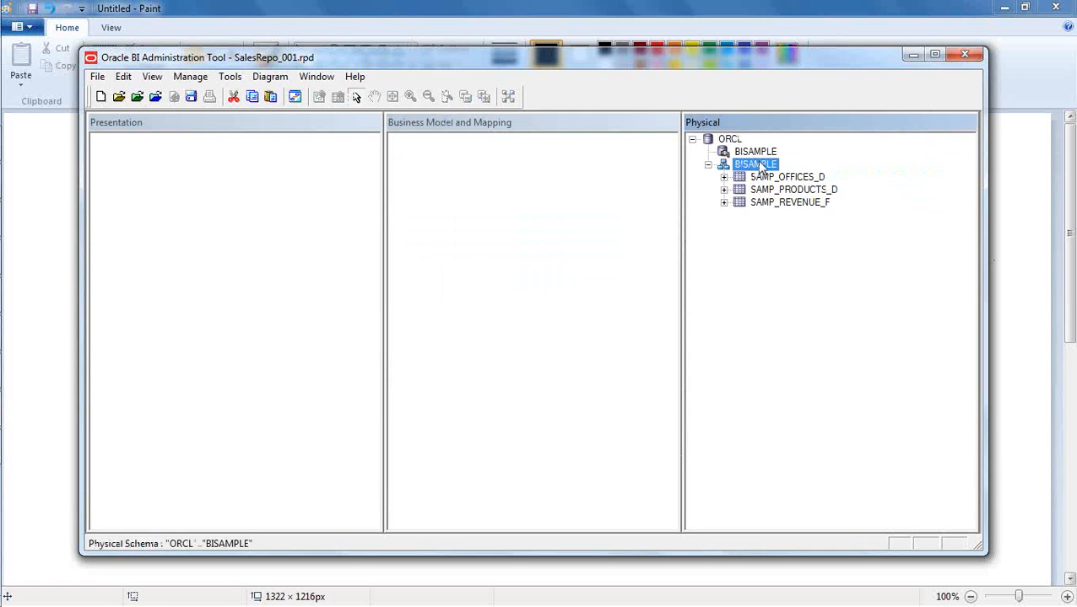
pyautogui.rightClick(759, 164)
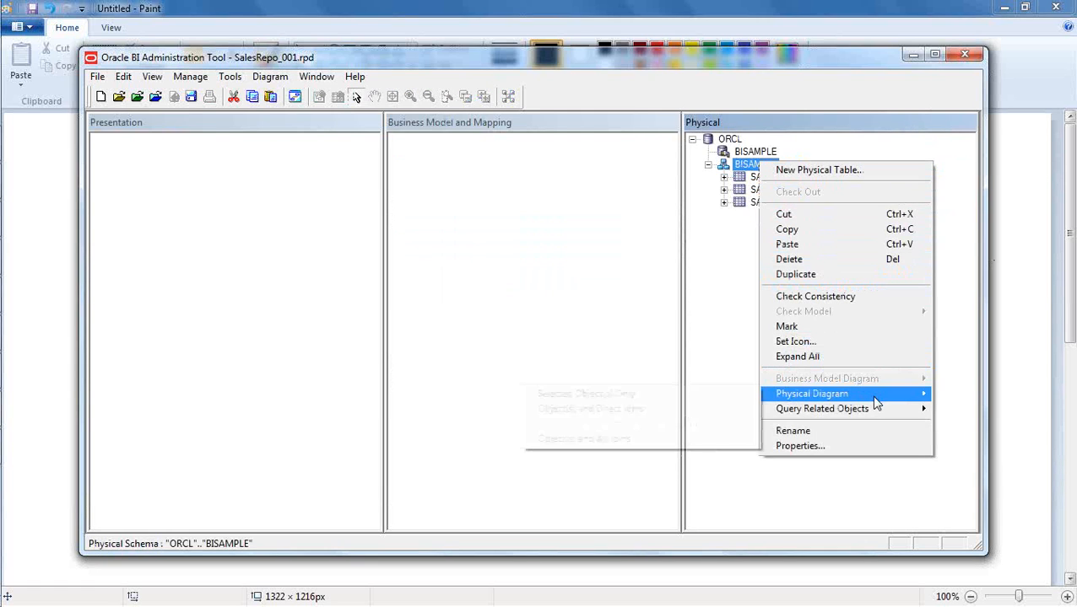
pyautogui.click(661, 440)
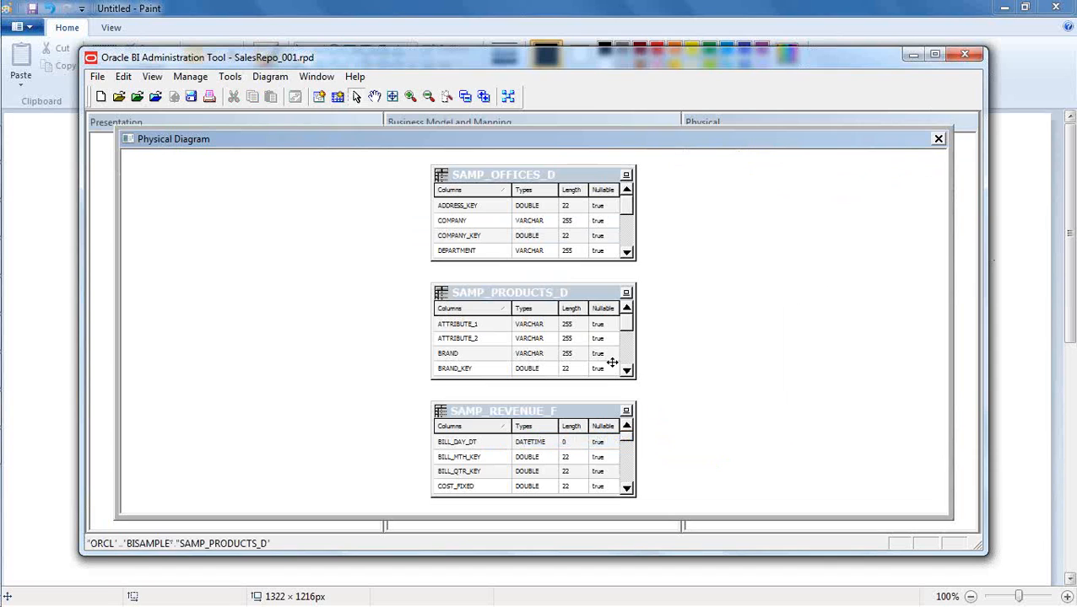
pyautogui.click(465, 96)
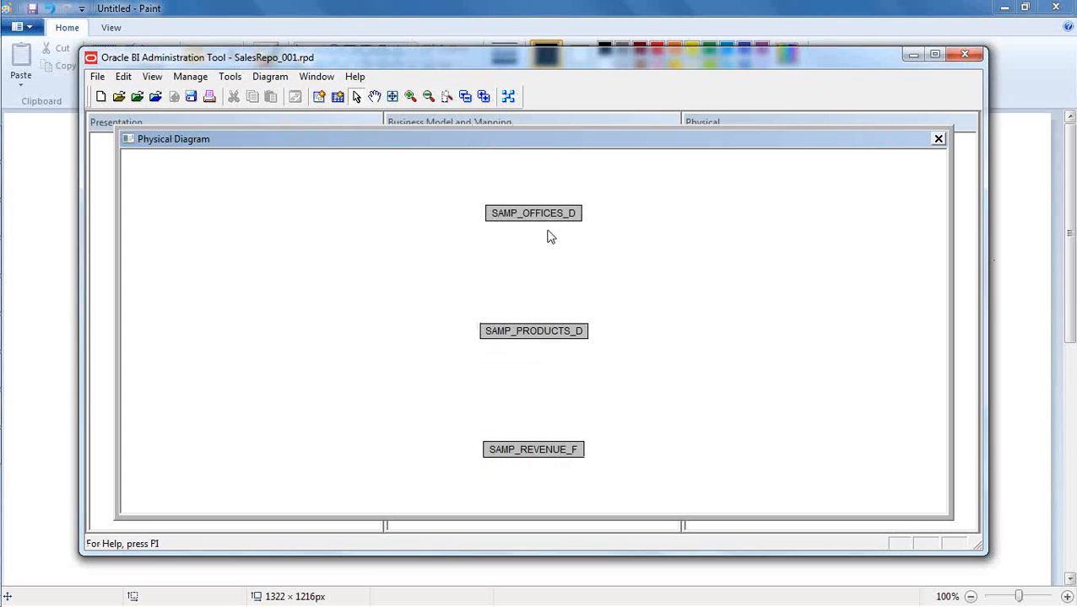
pyautogui.click(508, 96)
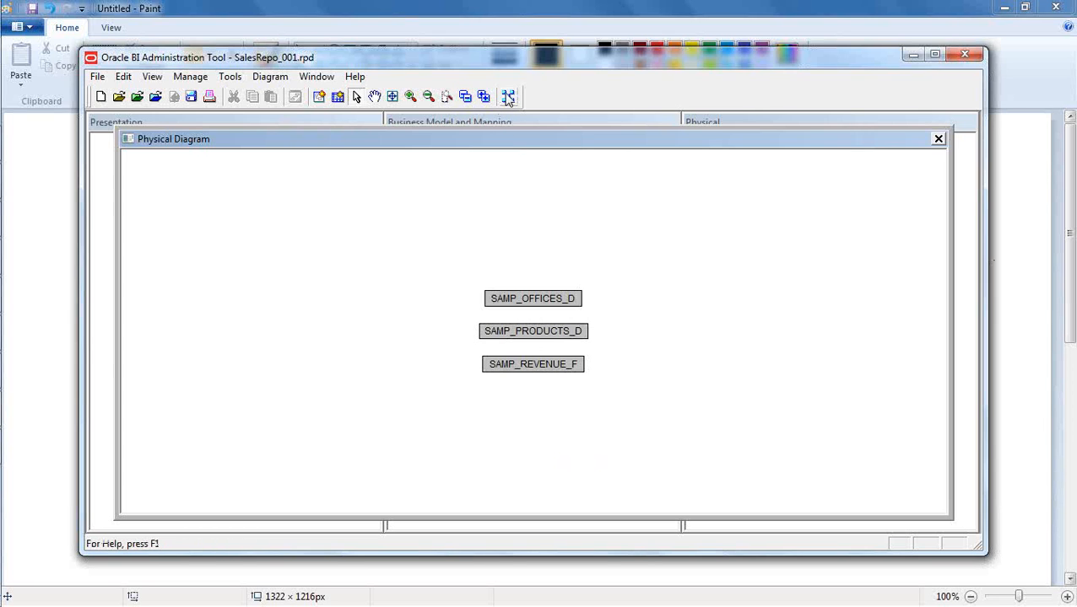
pyautogui.click(410, 96)
pyautogui.click(411, 97)
pyautogui.click(410, 98)
pyautogui.click(411, 98)
pyautogui.click(411, 98)
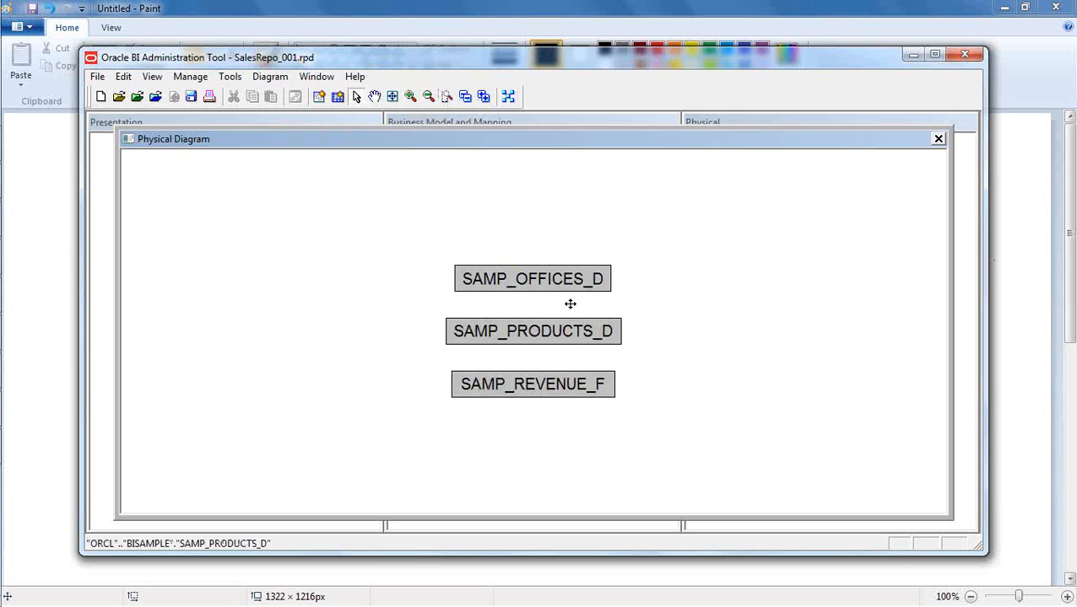
# - Arrange the diagram with SAMP_OFFICES_D and SAMP_PRODUCTS_D spread apart on either side above SAMP_REVENUE_F
pyautogui.moveTo(557, 278); pyautogui.dragTo(381, 256)
pyautogui.click(548, 334)
pyautogui.moveTo(548, 334); pyautogui.dragTo(739, 258)
pyautogui.moveTo(533, 378); pyautogui.dragTo(536, 360)
pyautogui.click(703, 372)
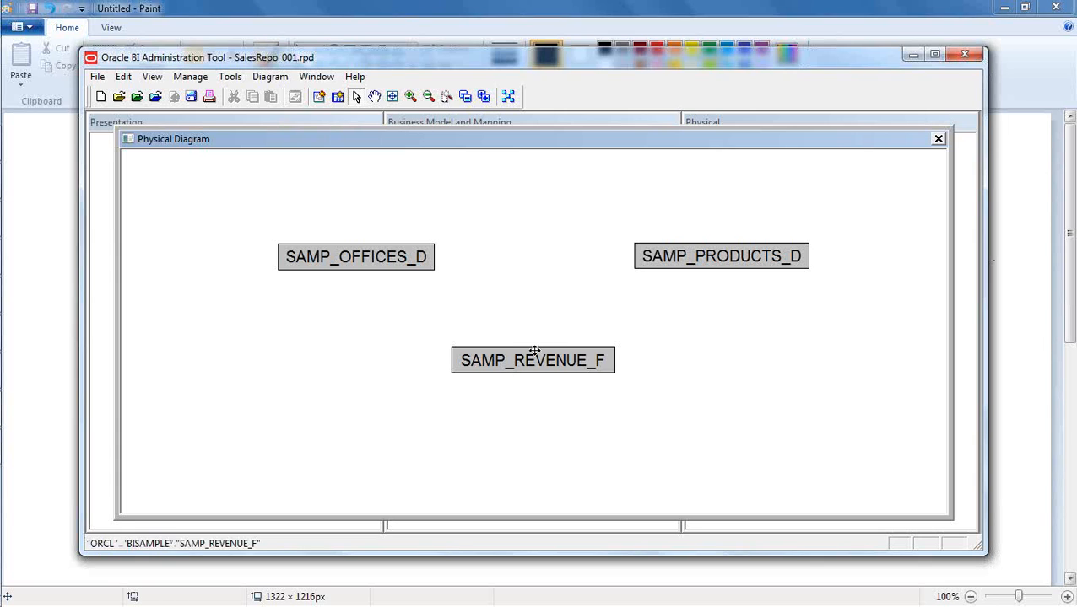
# - Start a new join in the BISAMPLE physical diagram
pyautogui.click(318, 98)
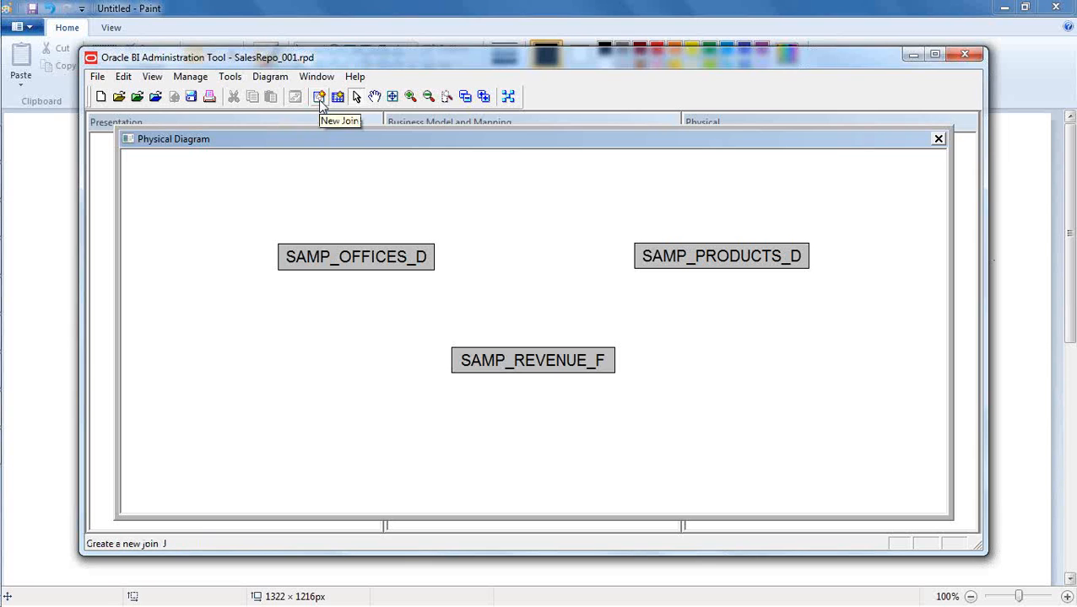
# - Join SAMP_REVENUE_F to SAMP_OFFICES_D in the physical diagram with a foreign key on OFFICE_KEY
pyautogui.click(320, 99)
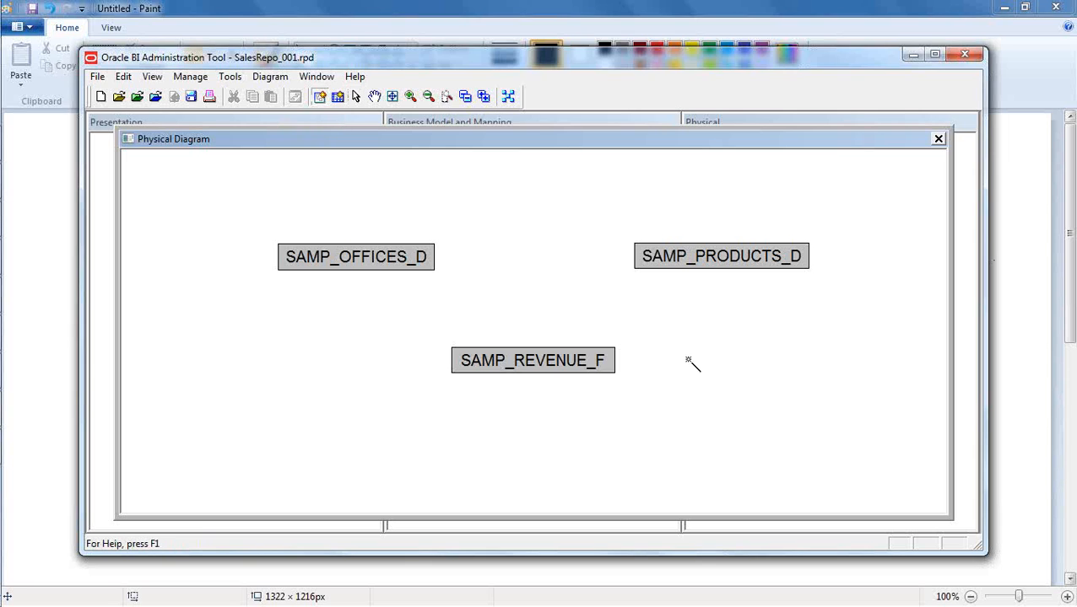
pyautogui.moveTo(514, 355); pyautogui.dragTo(387, 254)
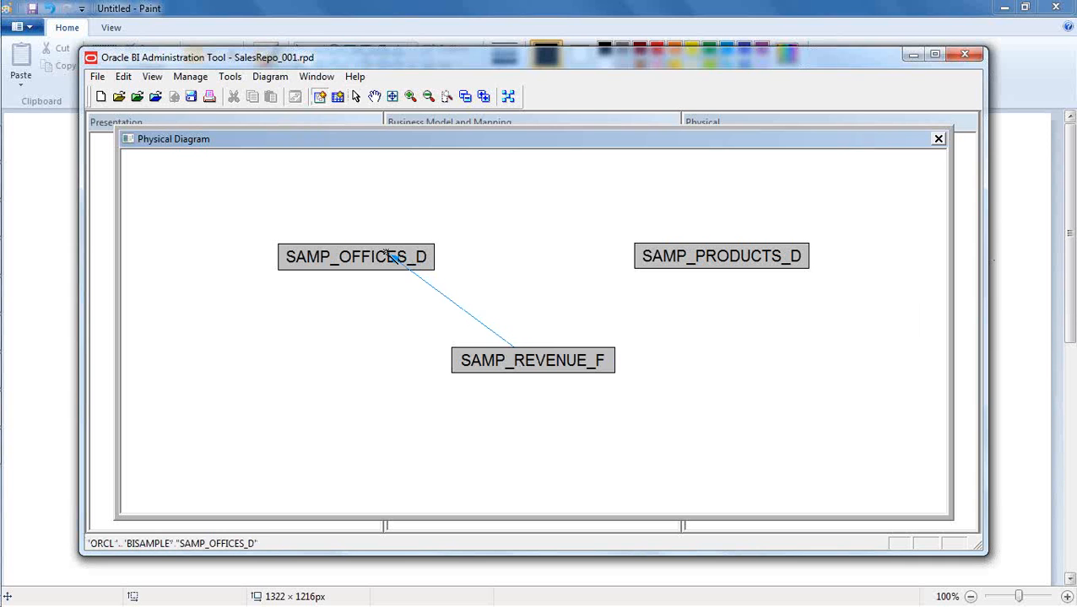
pyautogui.doubleClick(390, 257)
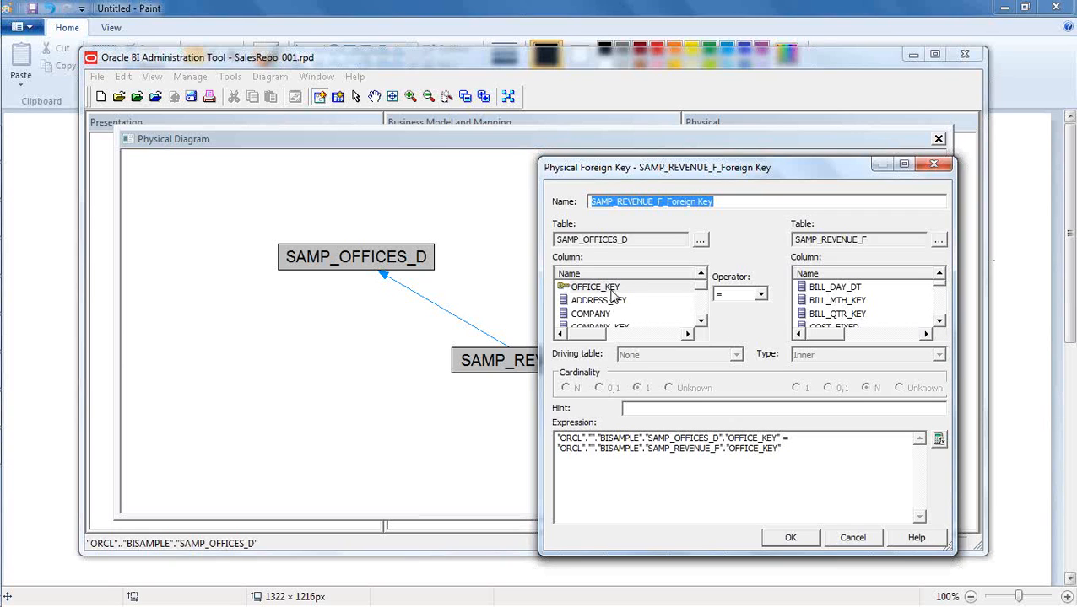
pyautogui.click(939, 322)
pyautogui.click(939, 321)
pyautogui.click(939, 322)
pyautogui.click(939, 322)
pyautogui.click(939, 321)
pyautogui.click(939, 321)
pyautogui.click(939, 321)
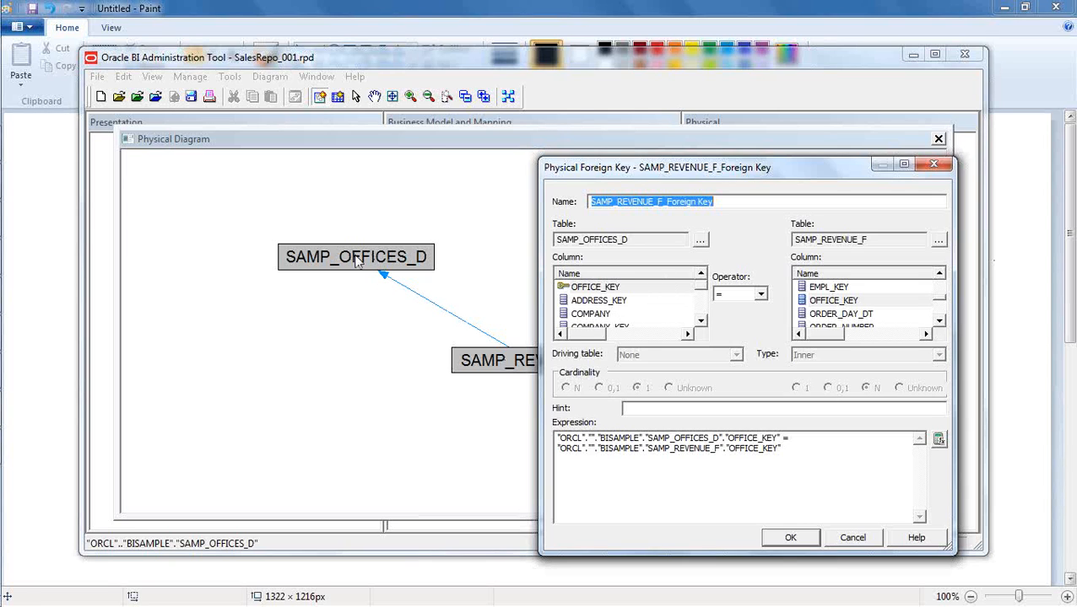
pyautogui.click(798, 541)
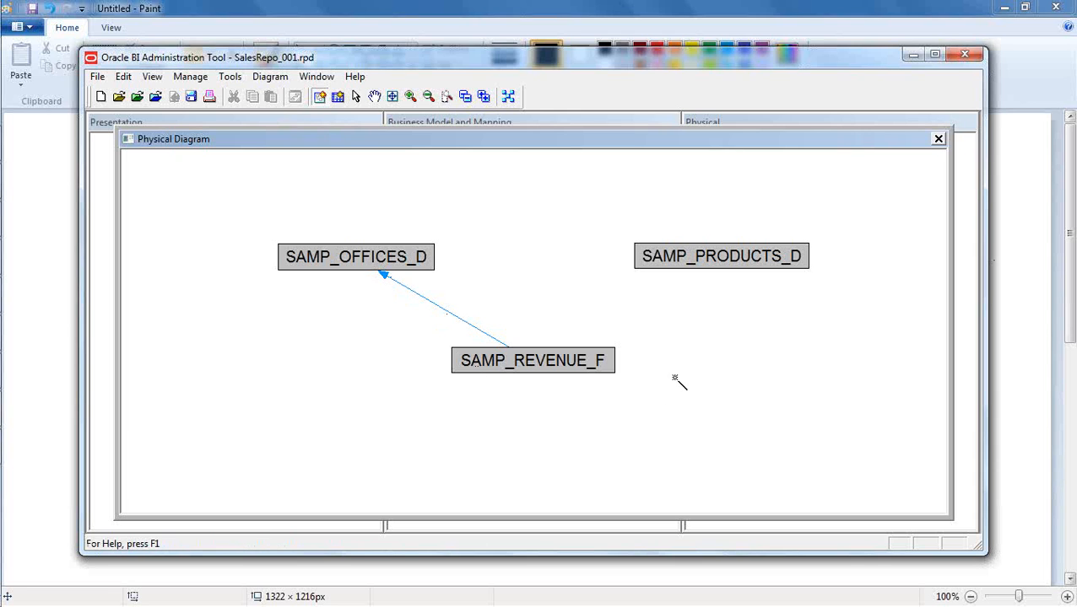
# - Join SAMP_REVENUE_F to SAMP_PRODUCTS_D in the physical diagram with a foreign key on PROD_KEY
pyautogui.moveTo(582, 362); pyautogui.dragTo(729, 265)
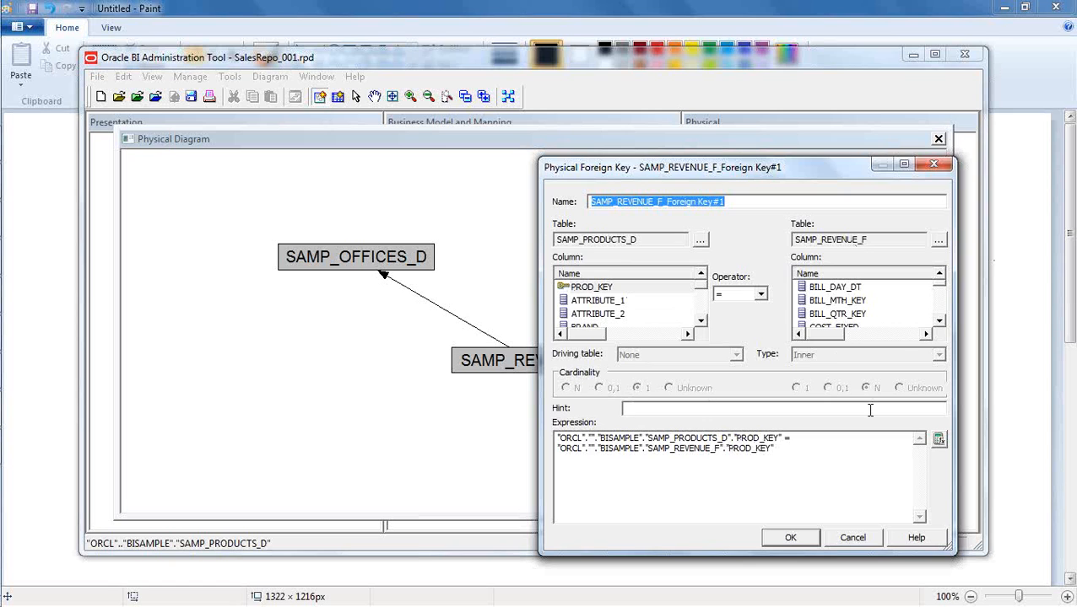
pyautogui.moveTo(775, 176); pyautogui.dragTo(958, 333)
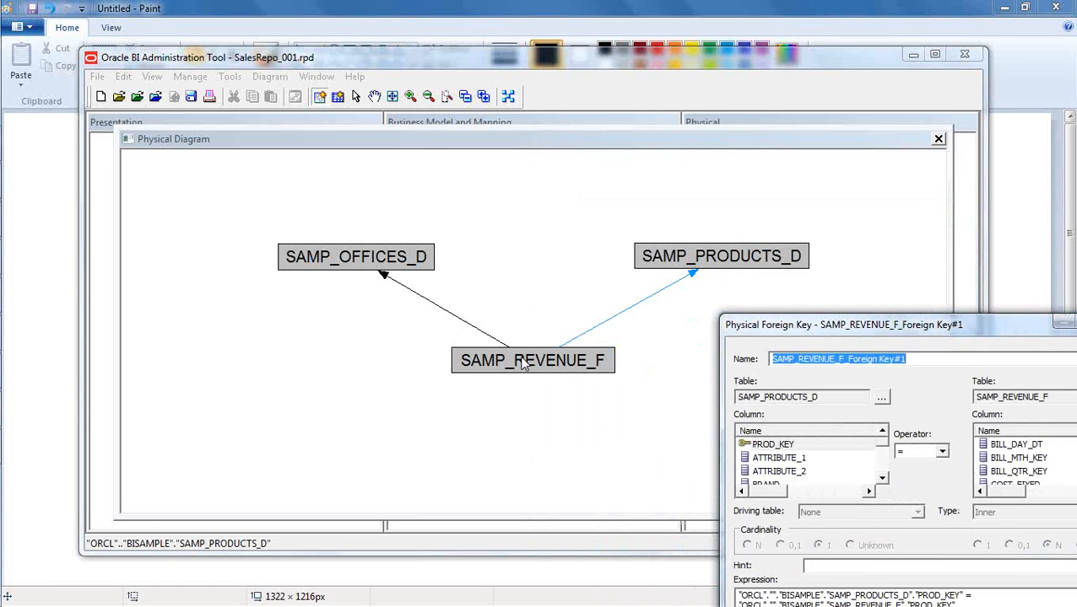
pyautogui.moveTo(893, 328); pyautogui.dragTo(713, 149)
pyautogui.click(792, 516)
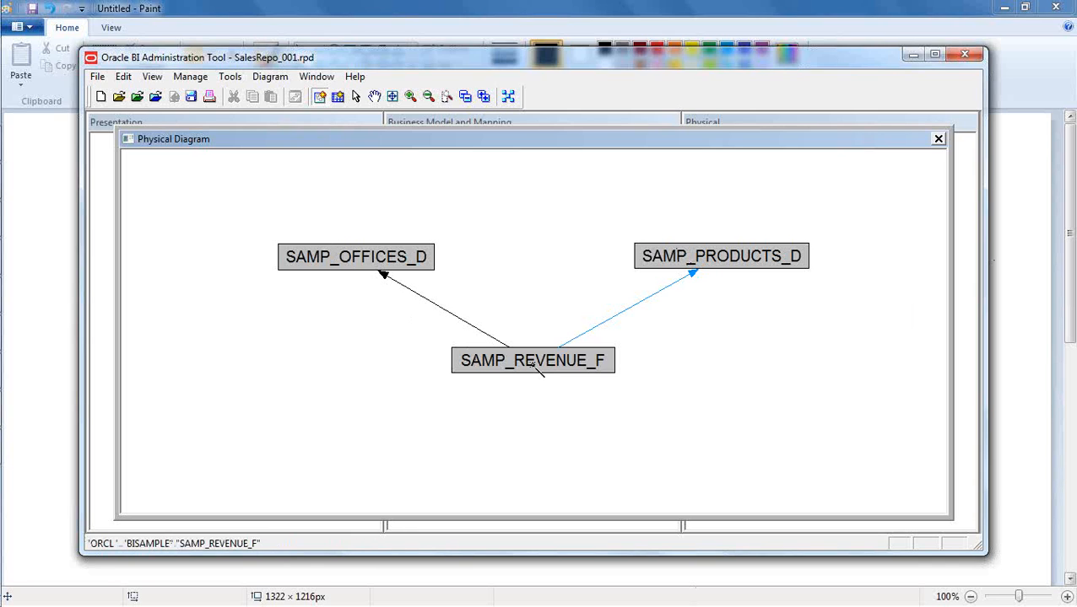
# - Leave join mode and close the BISAMPLE physical diagram
pyautogui.click(924, 38)
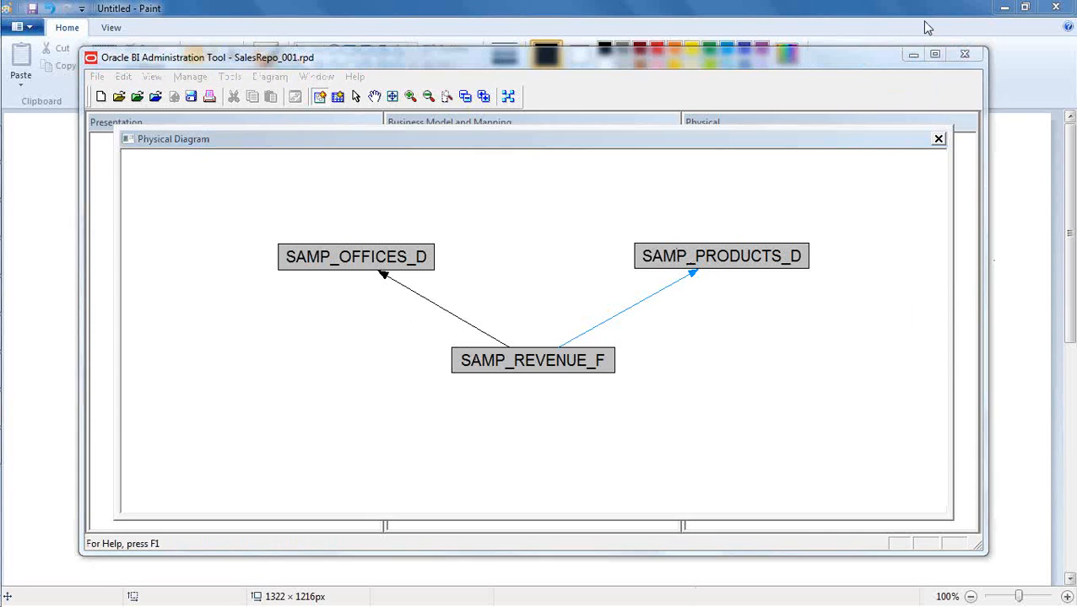
pyautogui.click(709, 393)
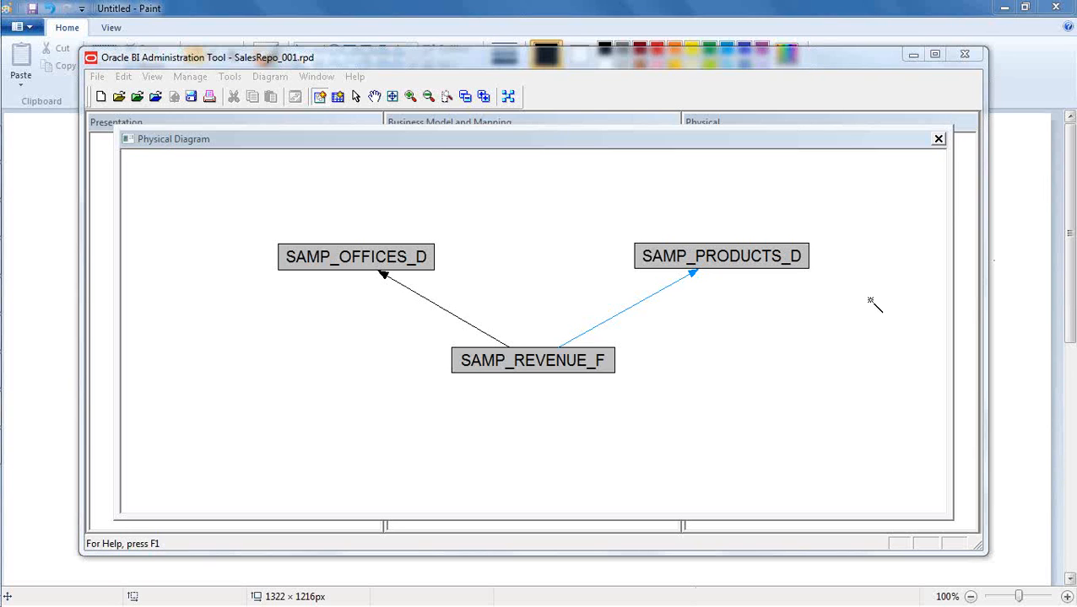
pyautogui.click(355, 96)
pyautogui.click(730, 402)
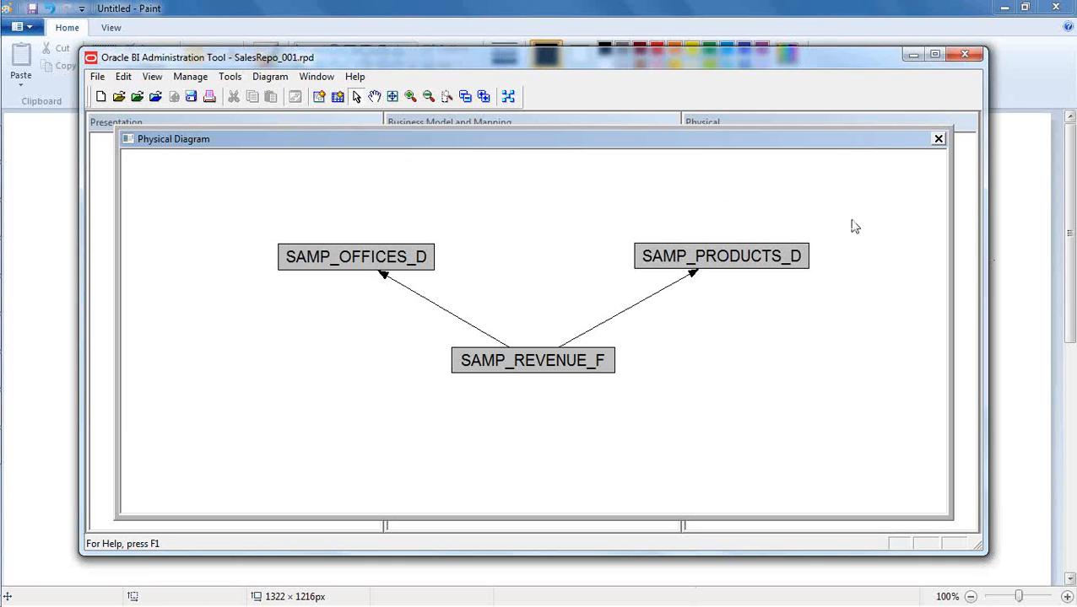
pyautogui.click(938, 140)
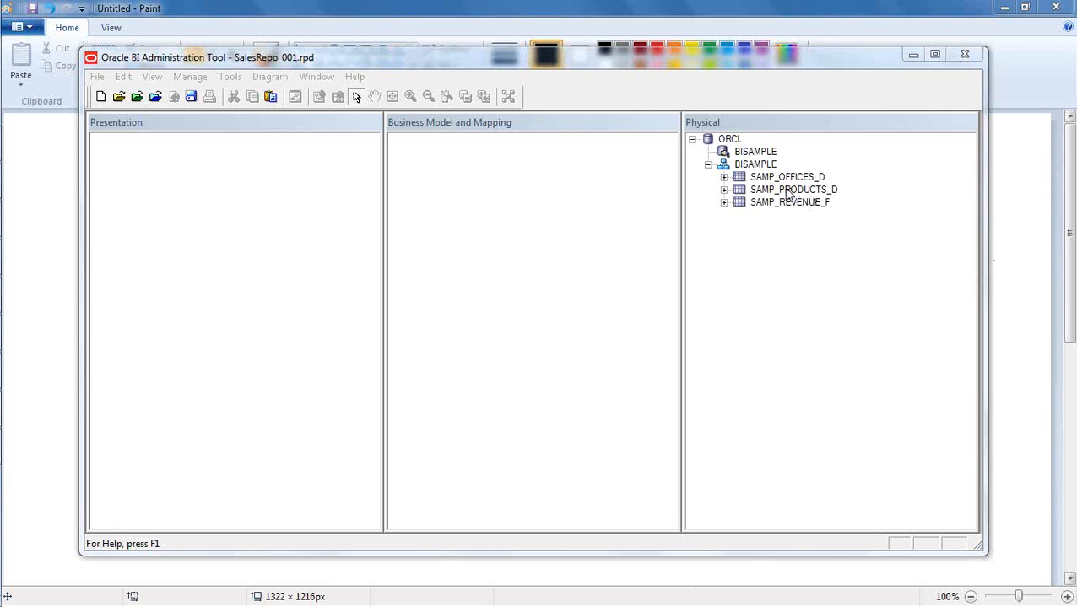
# - Review the columns of SAMP_OFFICES_D and SAMP_REVENUE_F in the physical layer, collapsing each table again
pyautogui.click(723, 178)
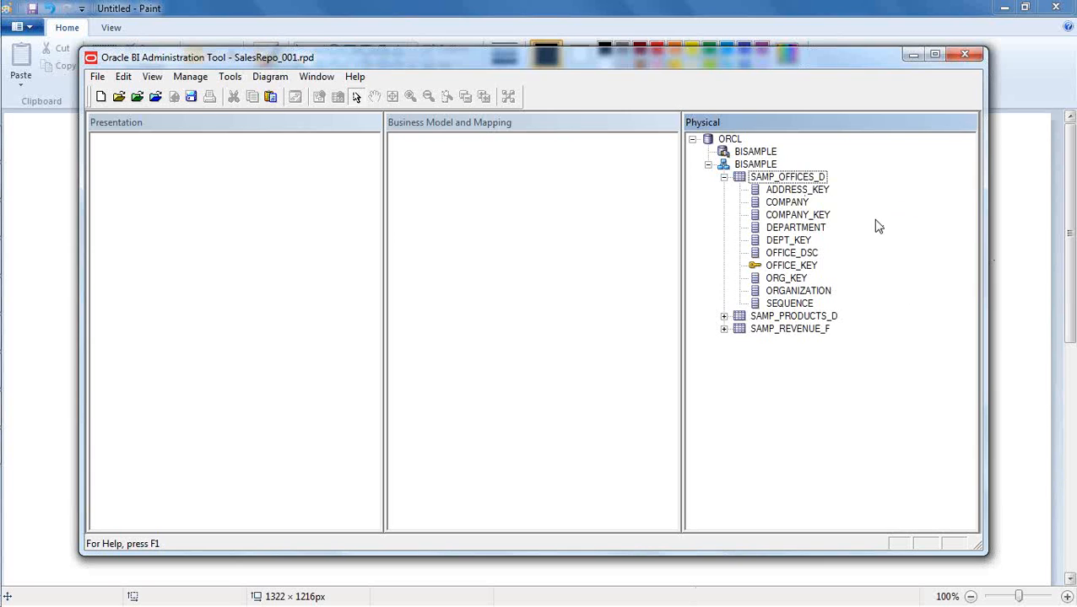
pyautogui.click(723, 177)
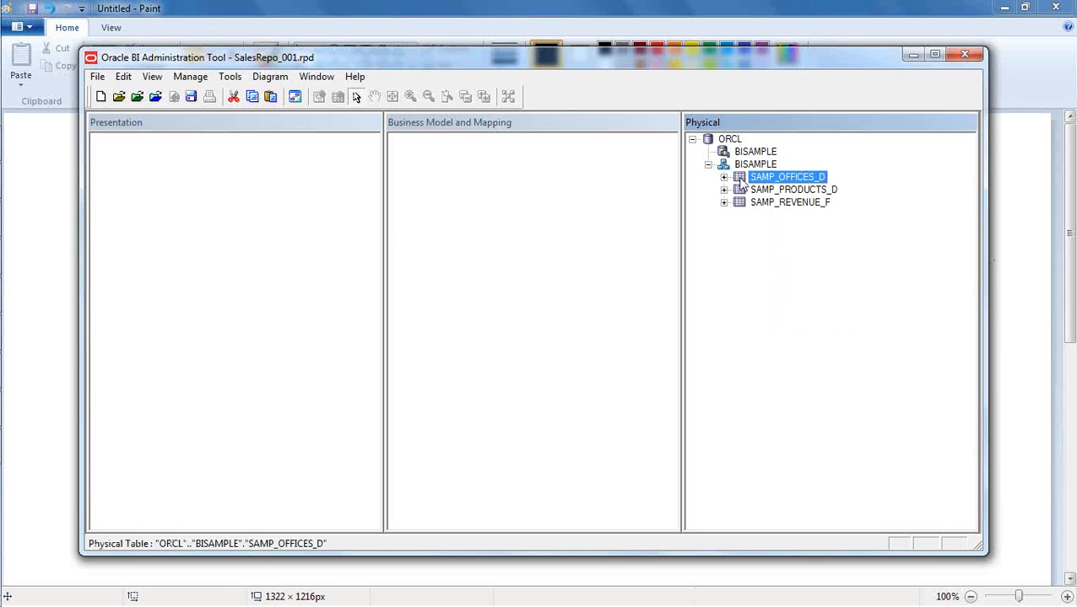
pyautogui.click(744, 231)
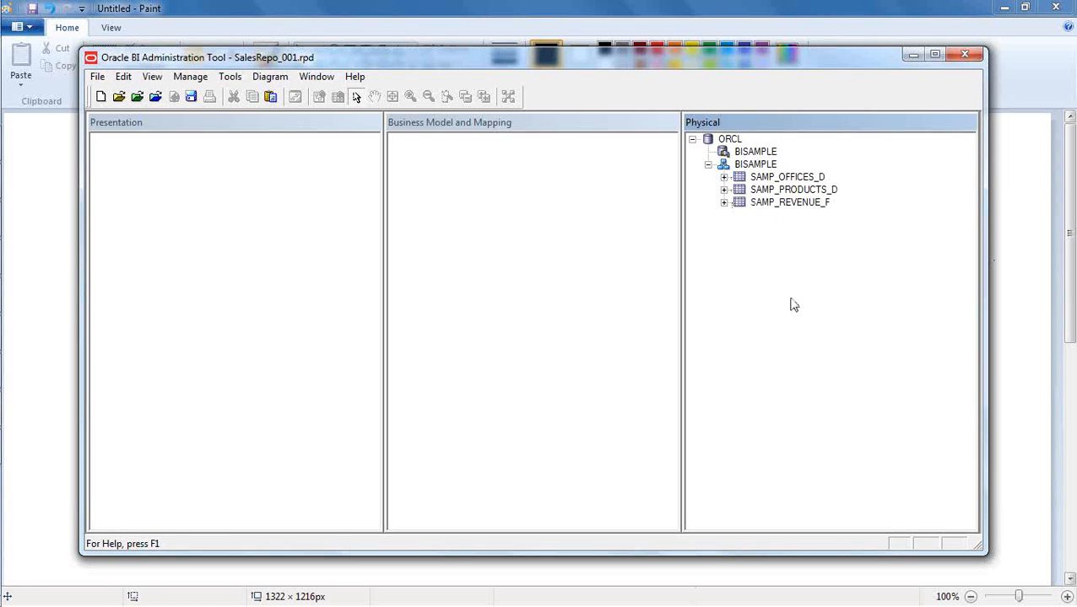
pyautogui.click(499, 190)
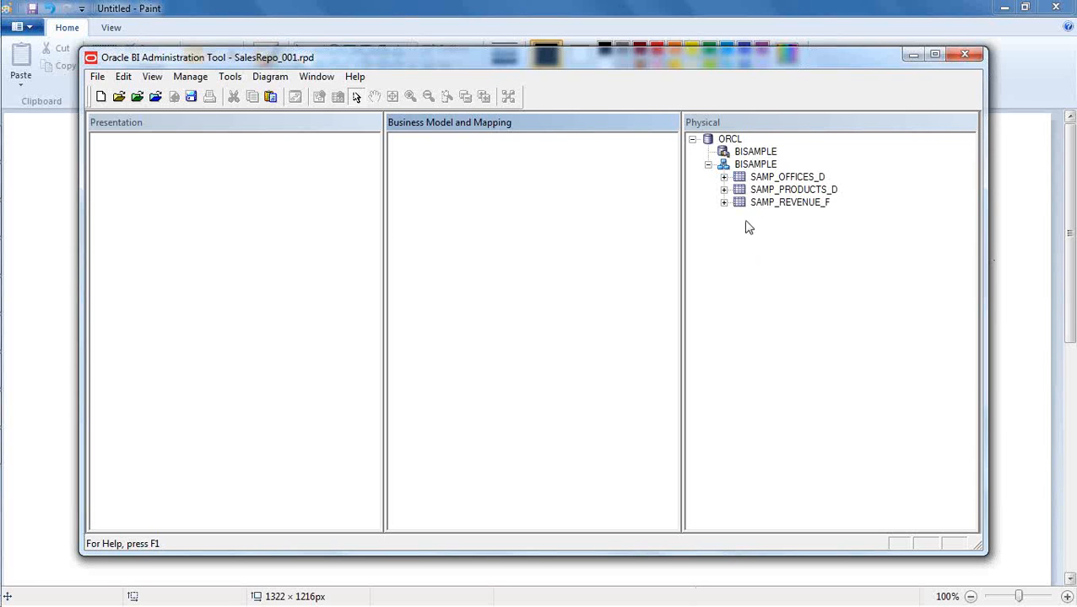
pyautogui.click(724, 204)
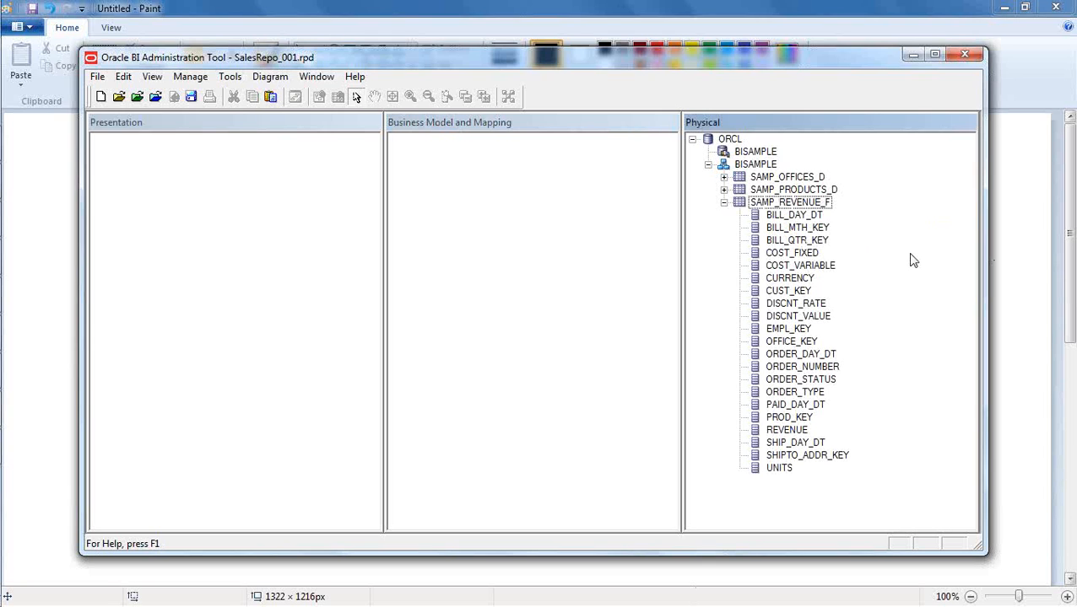
pyautogui.click(724, 204)
pyautogui.click(770, 276)
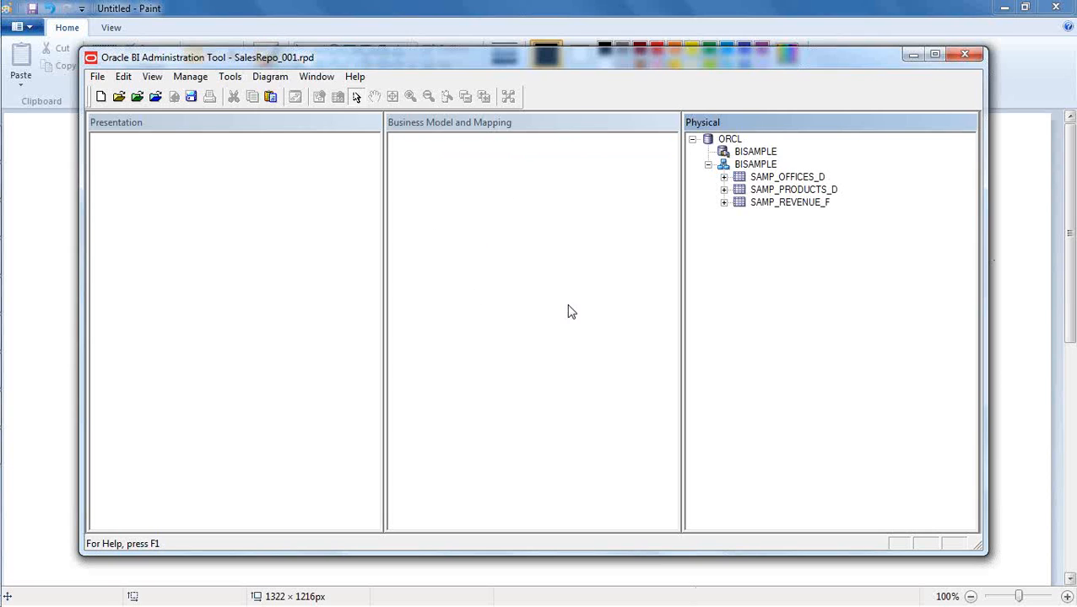
pyautogui.click(504, 229)
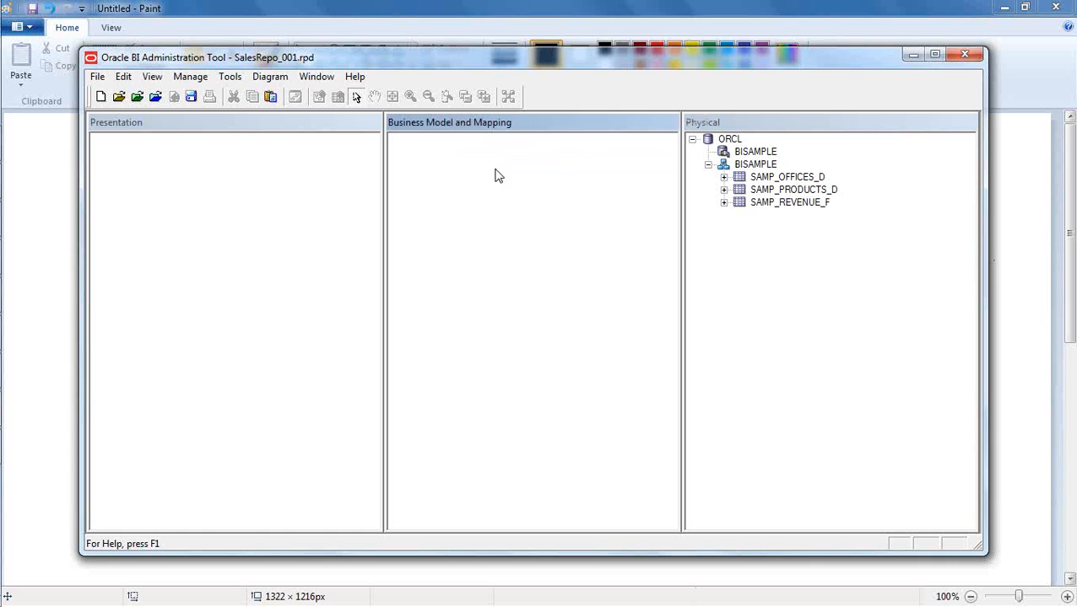
# - Switch to Paint and add the text "Multi Dimensional Model" on one line below the numbered list
pyautogui.click(448, 17)
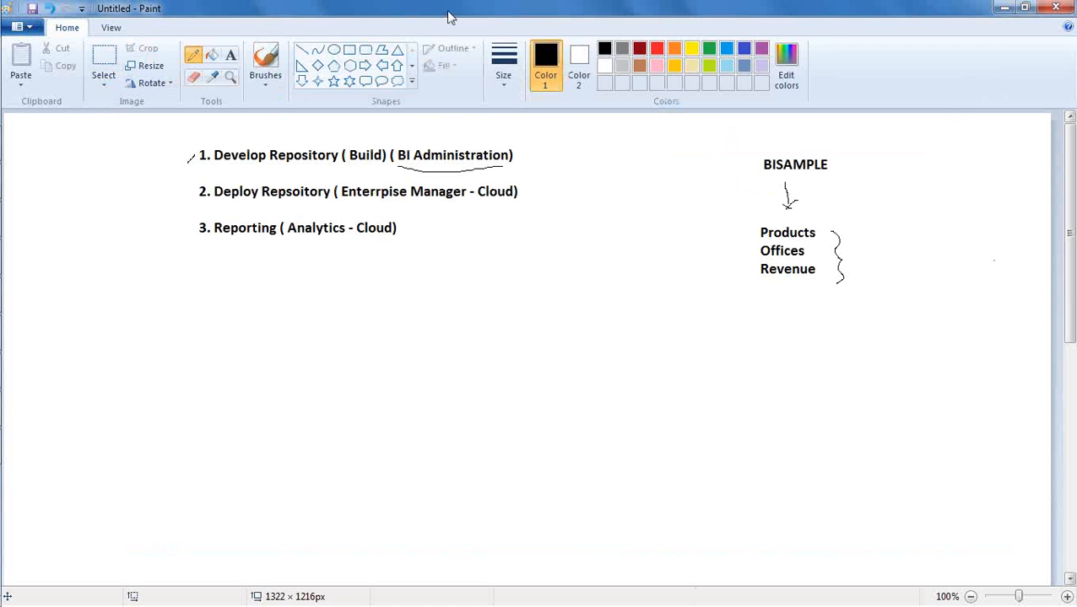
pyautogui.click(230, 55)
pyautogui.moveTo(103, 328); pyautogui.dragTo(151, 379)
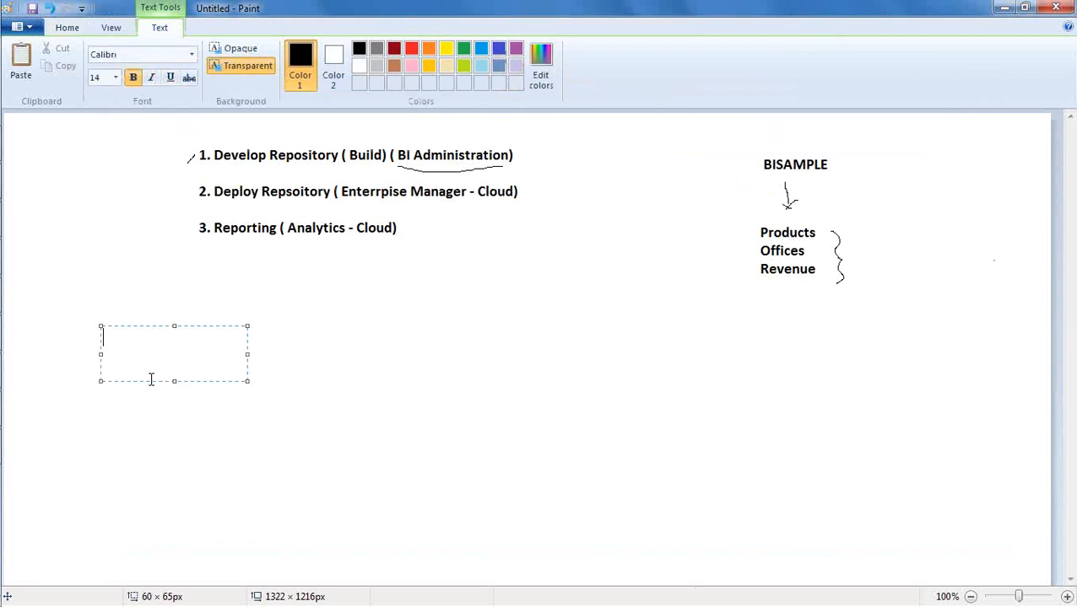
pyautogui.write('Multi Dimension')
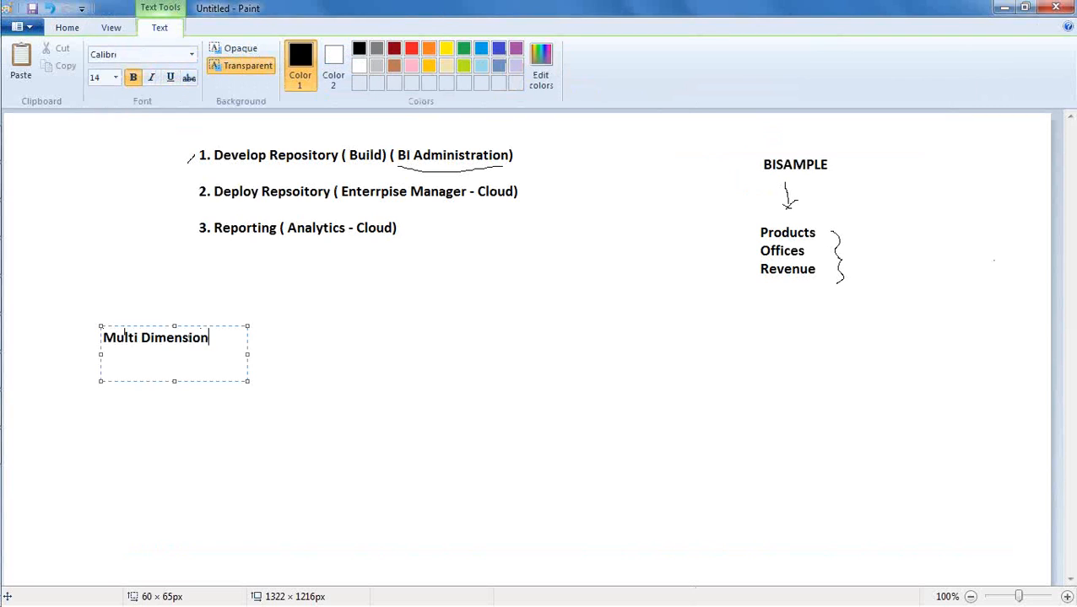
pyautogui.write('al Model')
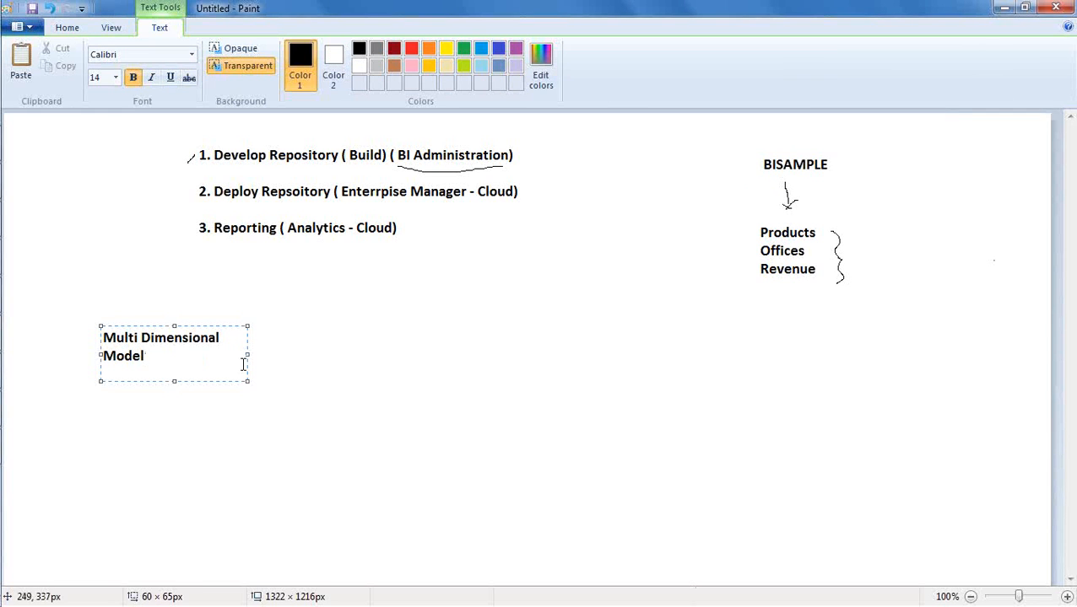
pyautogui.moveTo(247, 354); pyautogui.dragTo(376, 353)
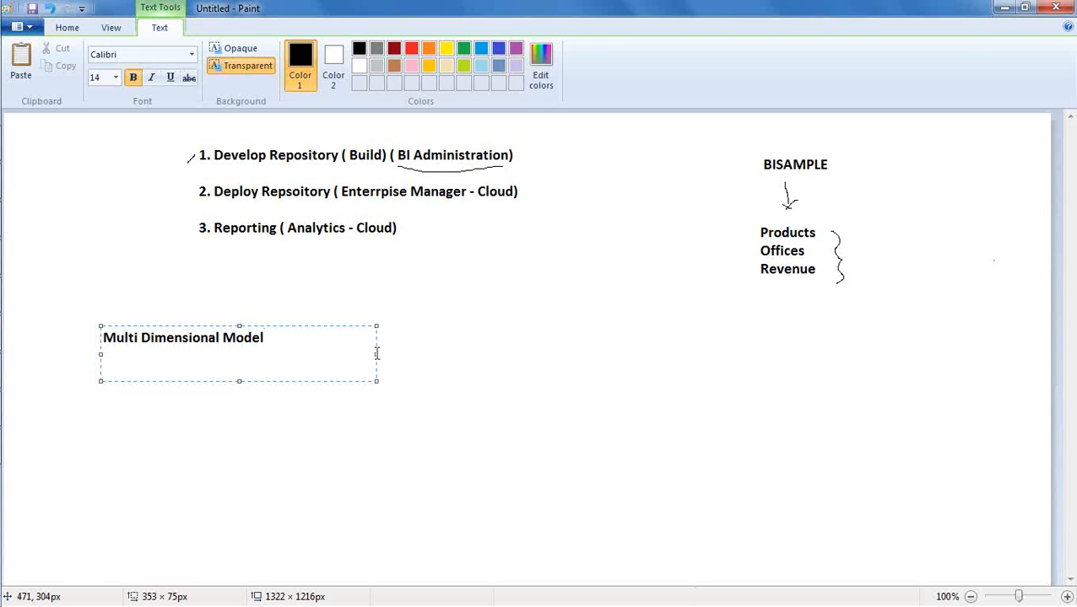
pyautogui.click(111, 279)
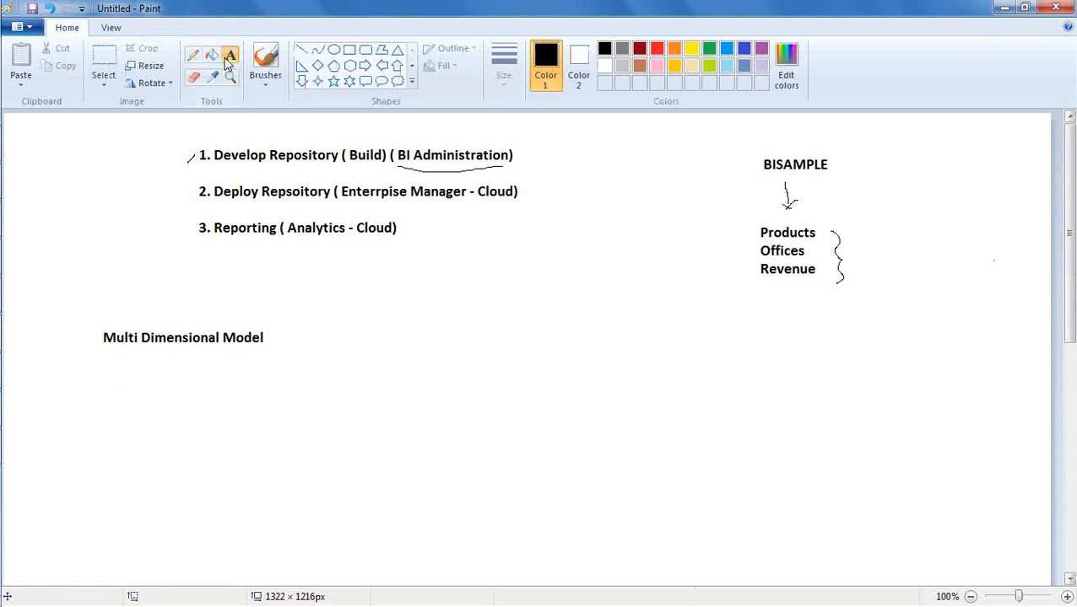
# - Add the text "OLAP" above and to the left of the "Multi Dimensional Model" text
pyautogui.click(41, 281)
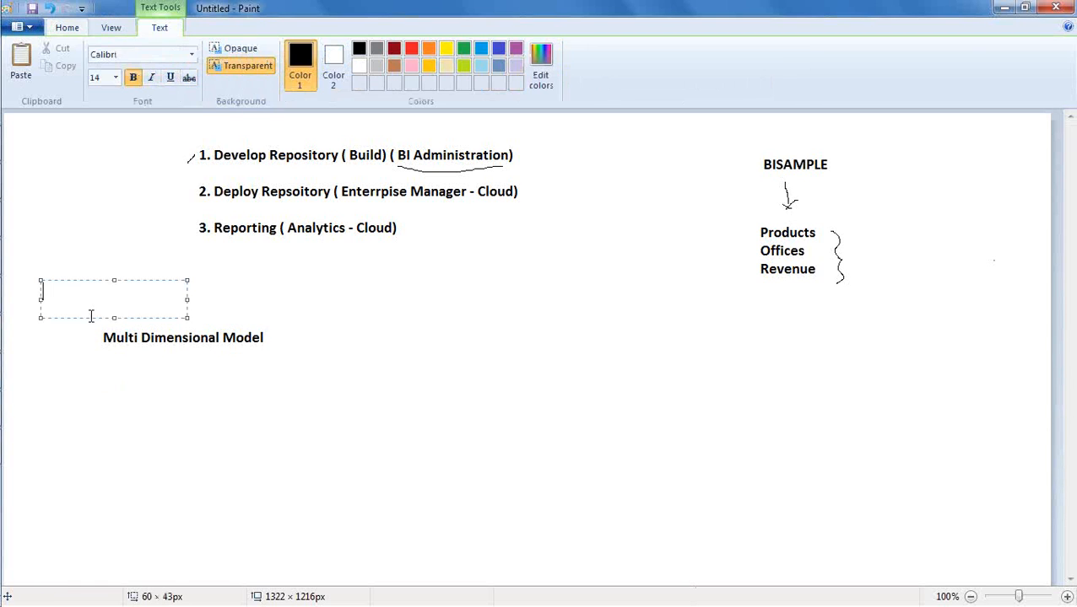
pyautogui.write('OLAP')
pyautogui.moveTo(94, 280); pyautogui.dragTo(102, 240)
pyautogui.click(85, 295)
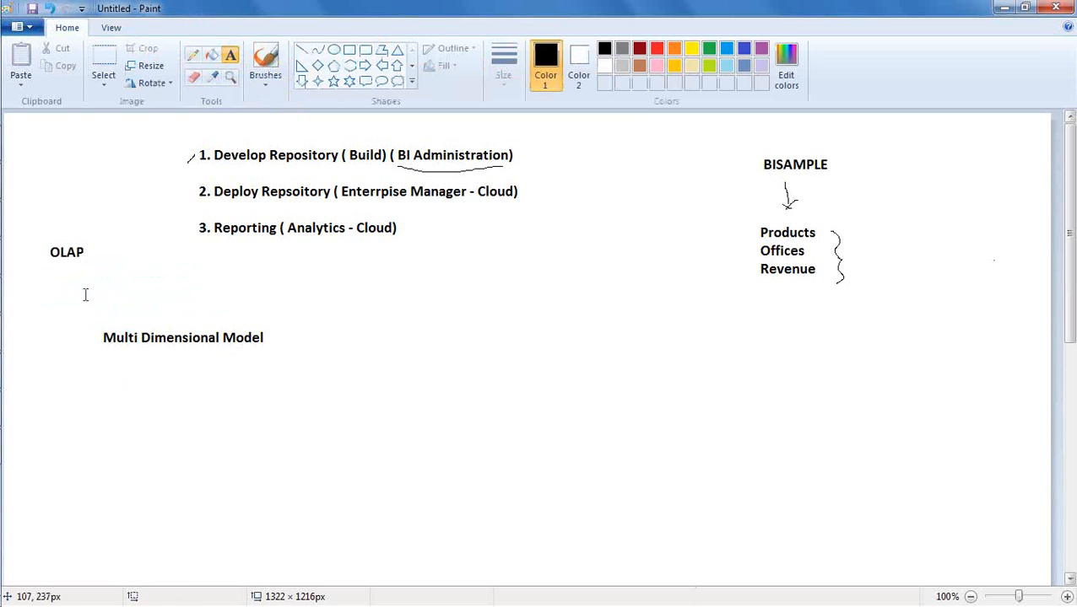
# - With the Pencil, draw an arrow from OLAP towards "Multi Dimensional Model", box OLAP and underline the model text
pyautogui.click(193, 57)
pyautogui.moveTo(72, 265)
pyautogui.mouseDown()
pyautogui.moveTo(102, 298)
pyautogui.moveTo(103, 287)
pyautogui.mouseUp()
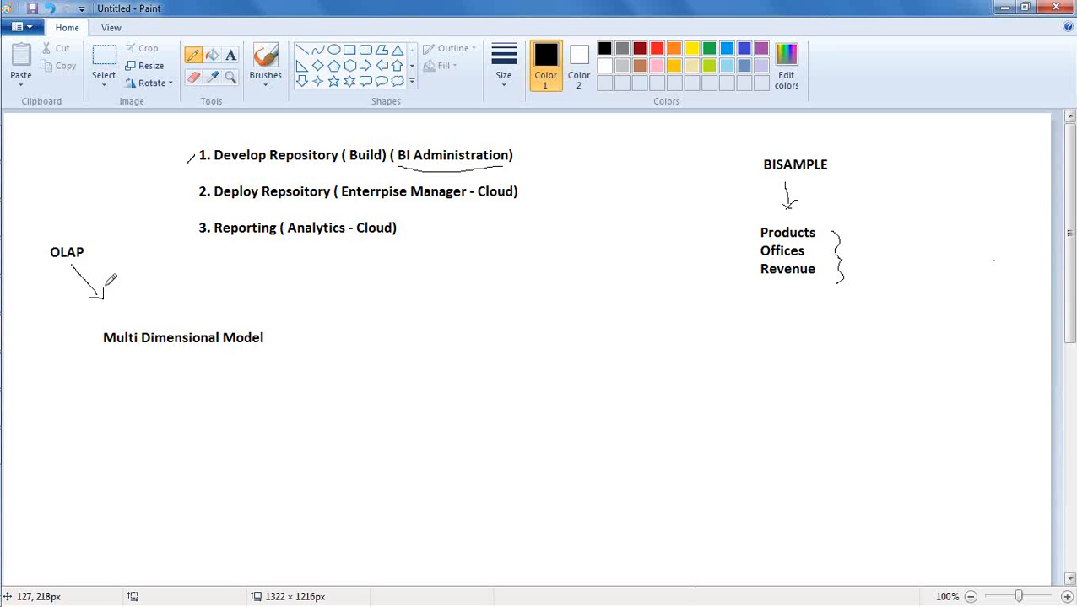
pyautogui.moveTo(41, 262)
pyautogui.mouseDown()
pyautogui.moveTo(91, 266)
pyautogui.moveTo(90, 236)
pyautogui.moveTo(48, 236)
pyautogui.moveTo(43, 256)
pyautogui.mouseUp()
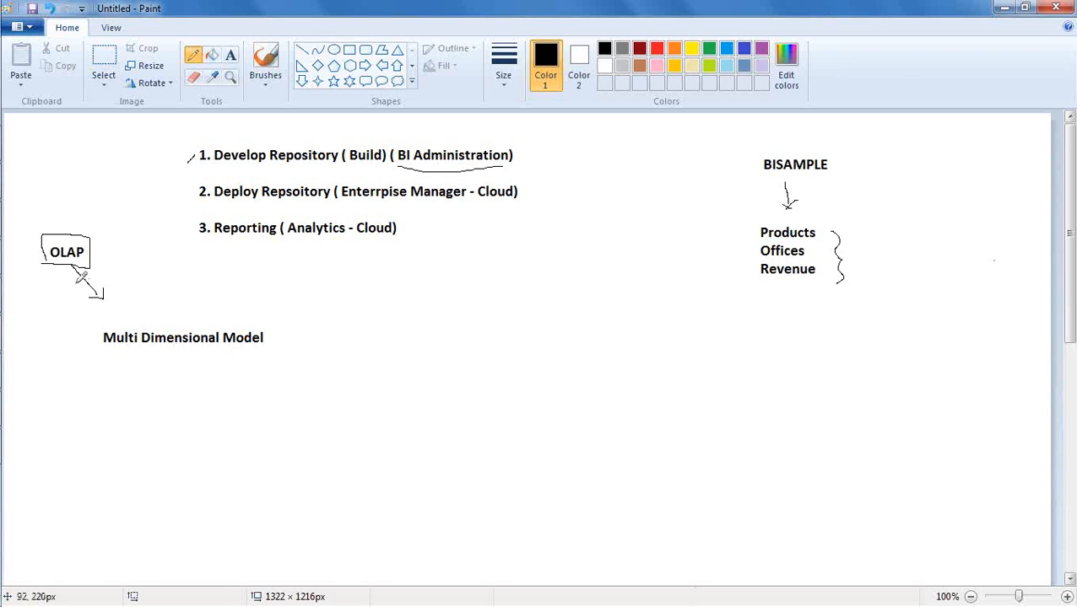
pyautogui.moveTo(125, 356); pyautogui.dragTo(239, 359)
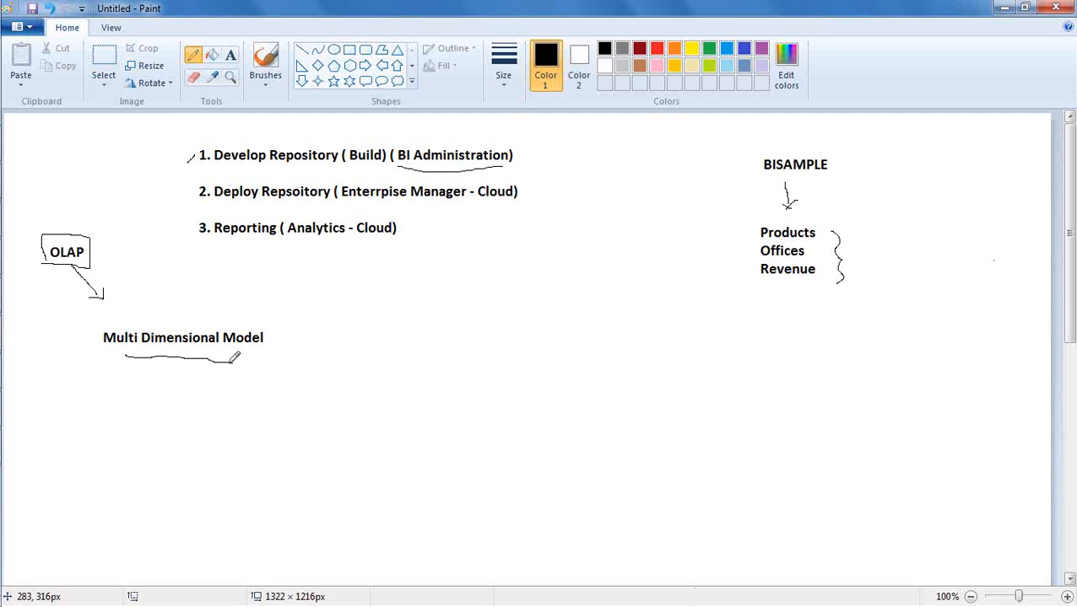
# - Switch back to Oracle BI Administration Tool and view the physical tables and the Business Model and Mapping layer
pyautogui.click(38, 410)
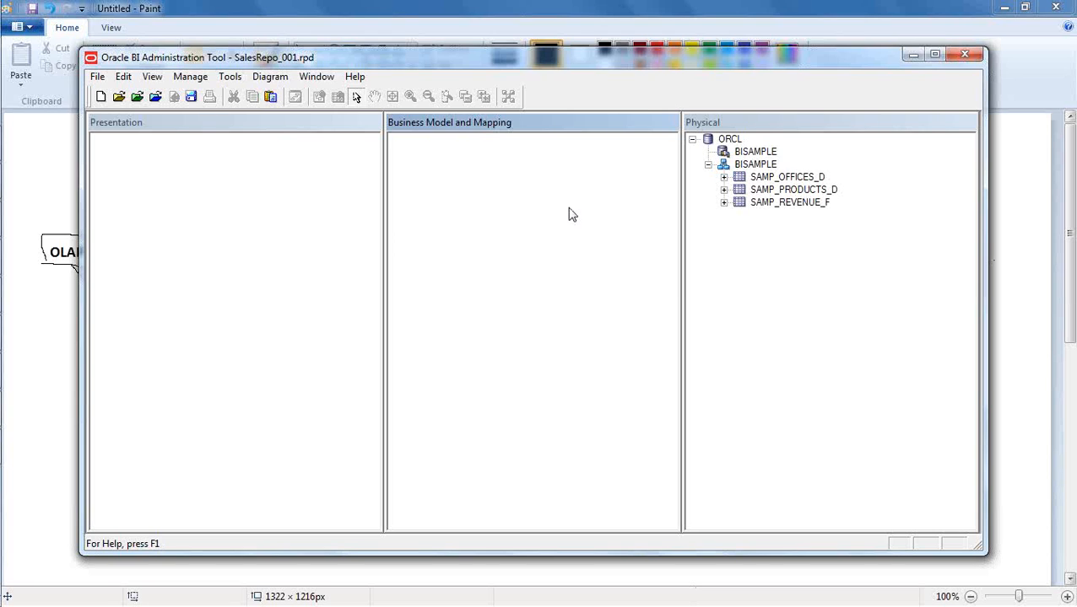
pyautogui.click(826, 288)
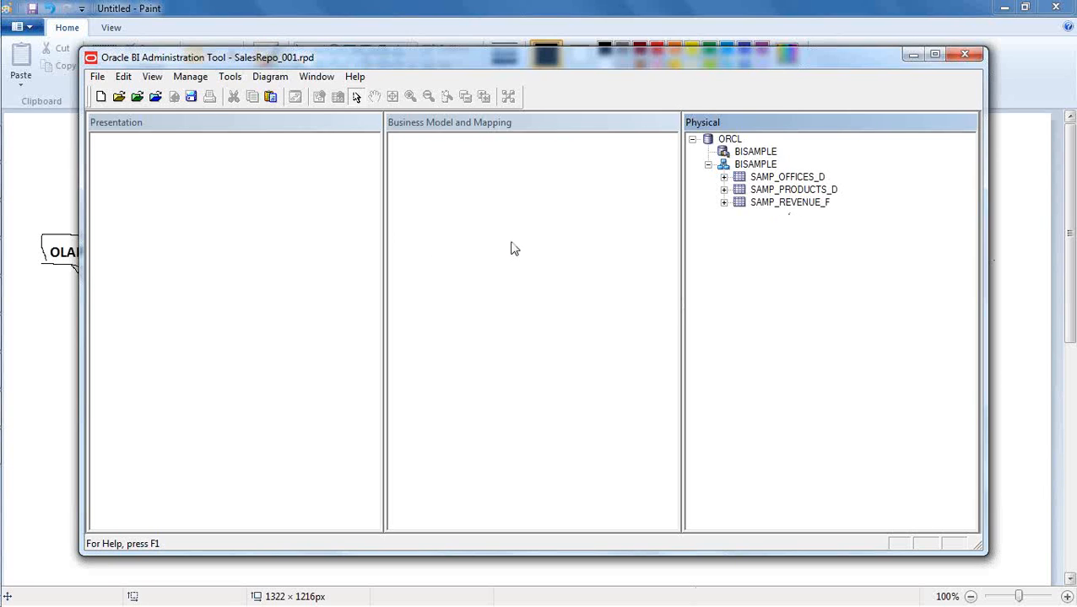
pyautogui.click(503, 204)
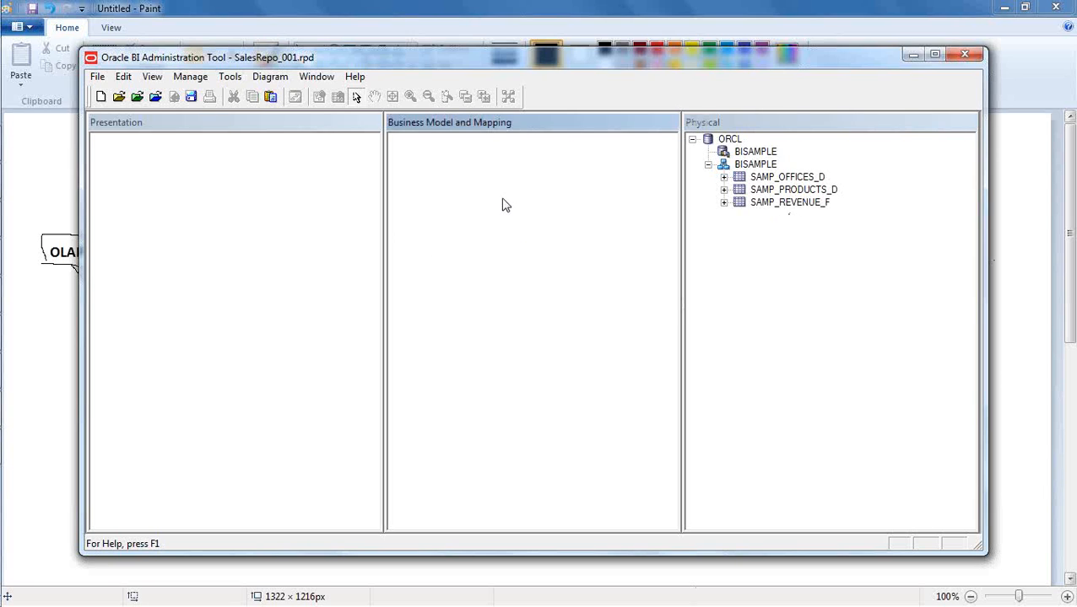
# - Switch to Paint and draw two rectangles, about 107 × 71 px below and 105 × 69 px beside the "Multi Dimensional Model" text
pyautogui.click(264, 13)
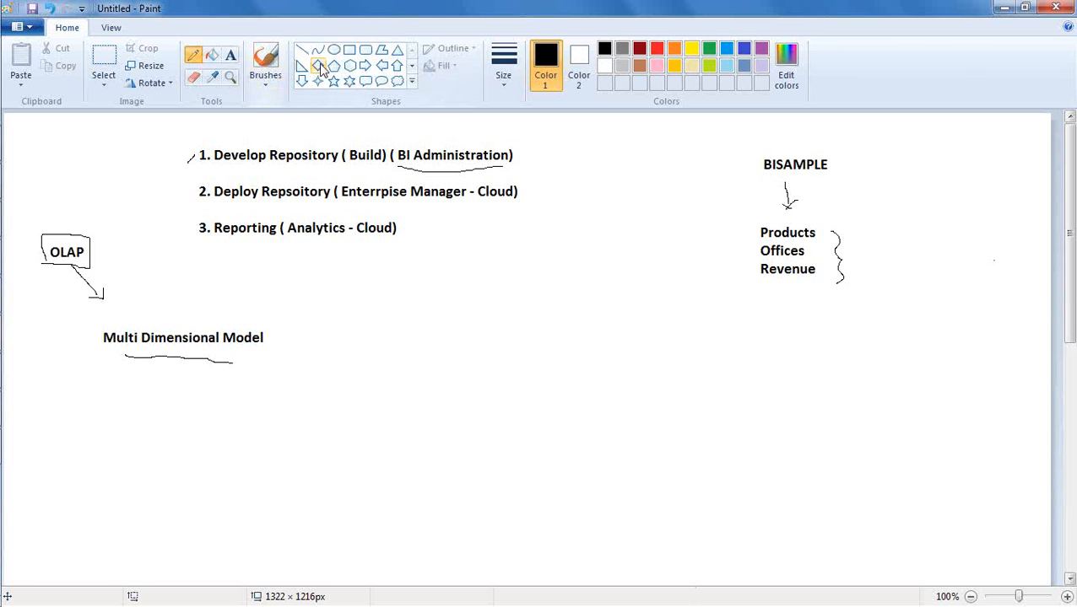
pyautogui.click(350, 49)
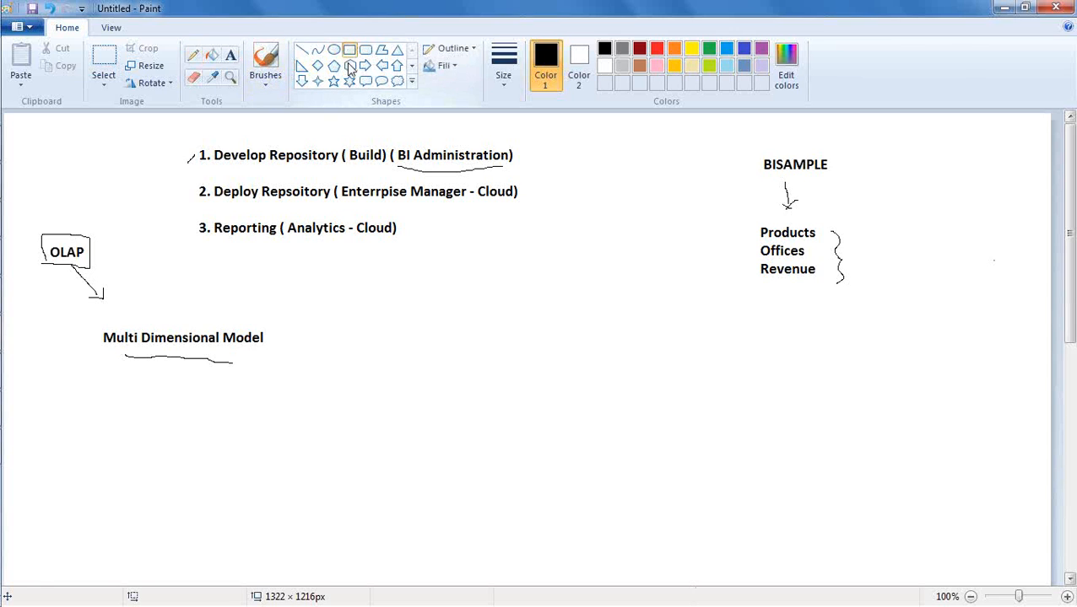
pyautogui.moveTo(239, 420)
pyautogui.mouseDown()
pyautogui.moveTo(307, 482)
pyautogui.moveTo(266, 459)
pyautogui.moveTo(291, 495)
pyautogui.moveTo(263, 462)
pyautogui.moveTo(321, 498)
pyautogui.mouseUp()
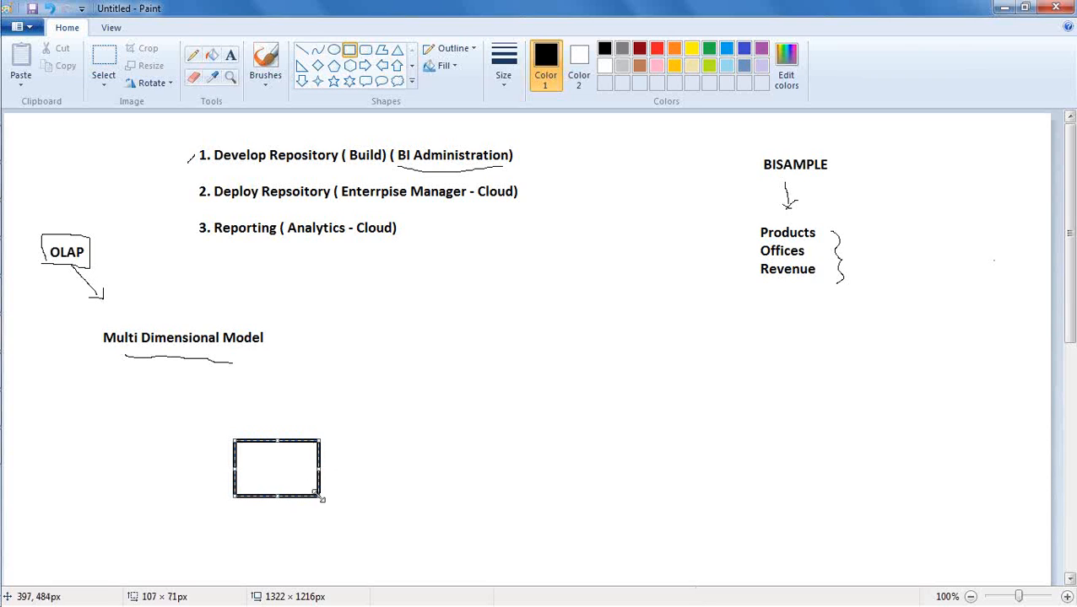
pyautogui.moveTo(342, 328); pyautogui.dragTo(427, 385)
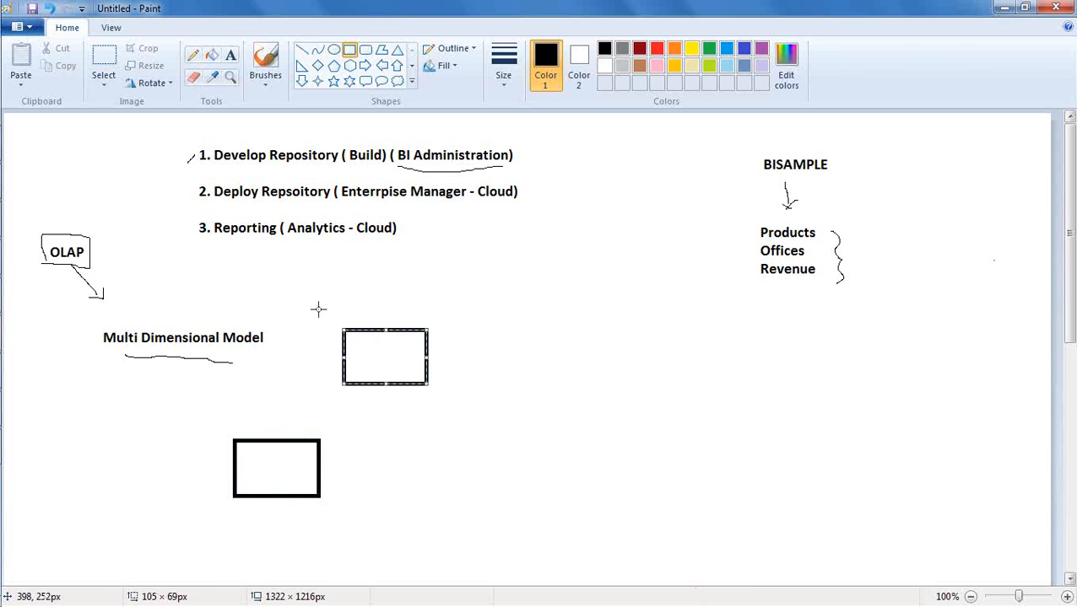
# - Add the text "Fact" inside the lower rectangle and "Dimension" inside the upper rectangle, shifting the latter to fit its box
pyautogui.click(232, 55)
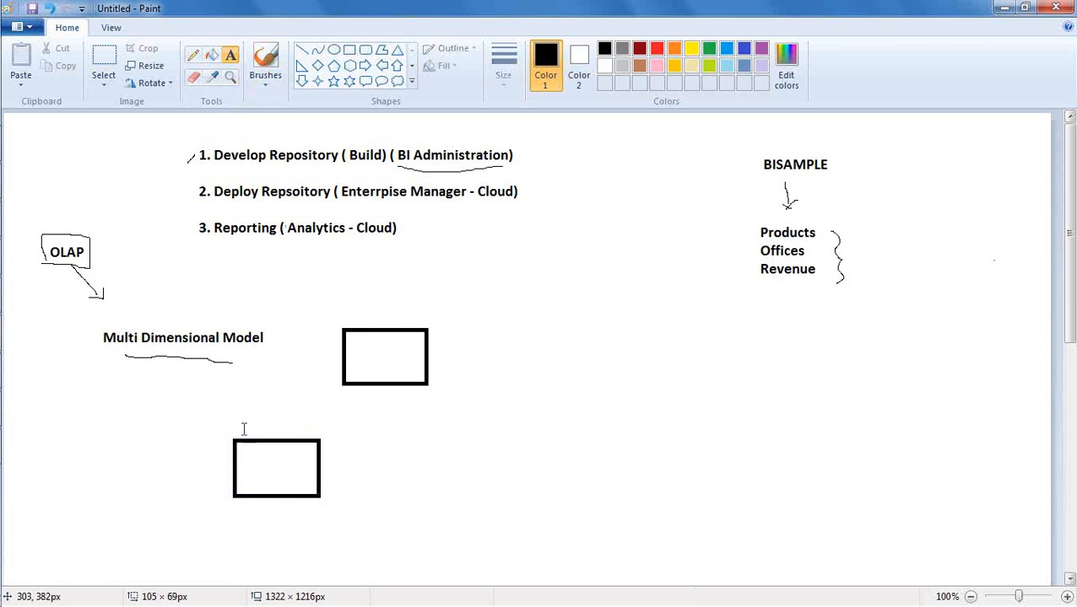
pyautogui.click(251, 461)
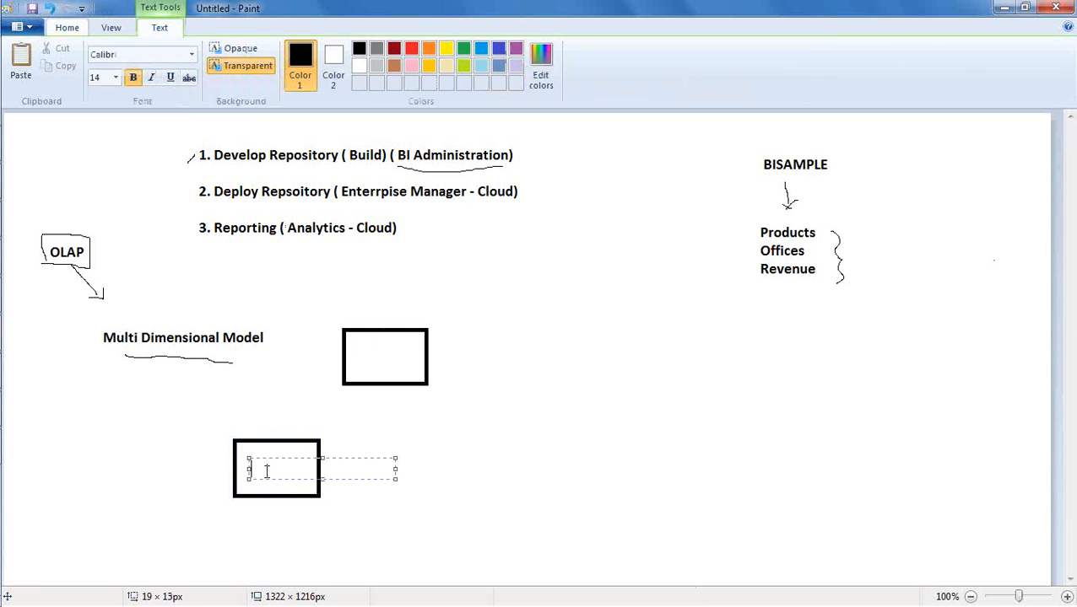
pyautogui.write('Fact')
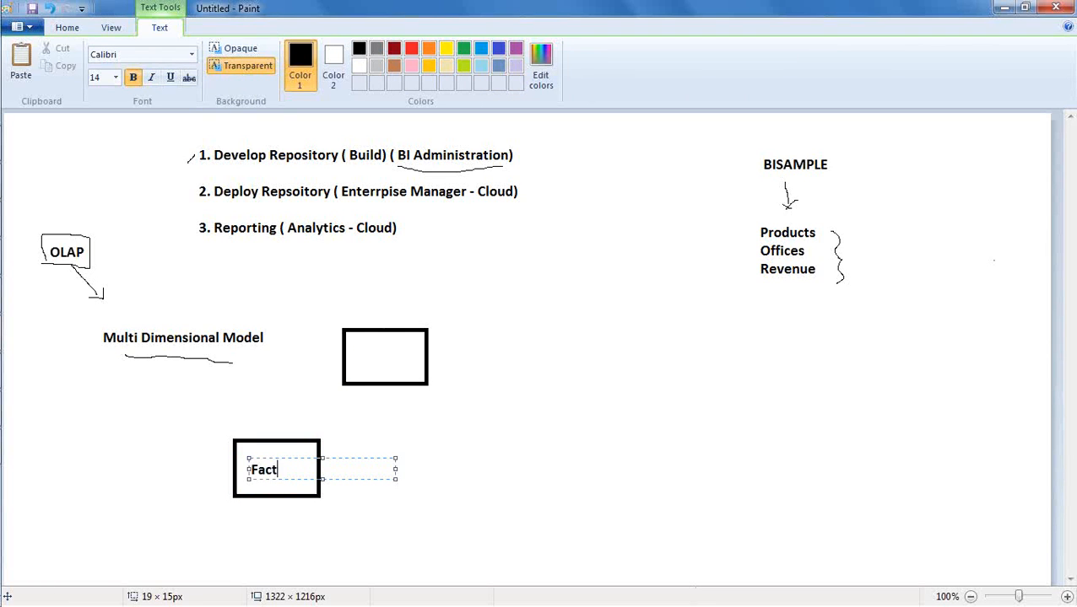
pyautogui.click(358, 350)
pyautogui.write('Dimens')
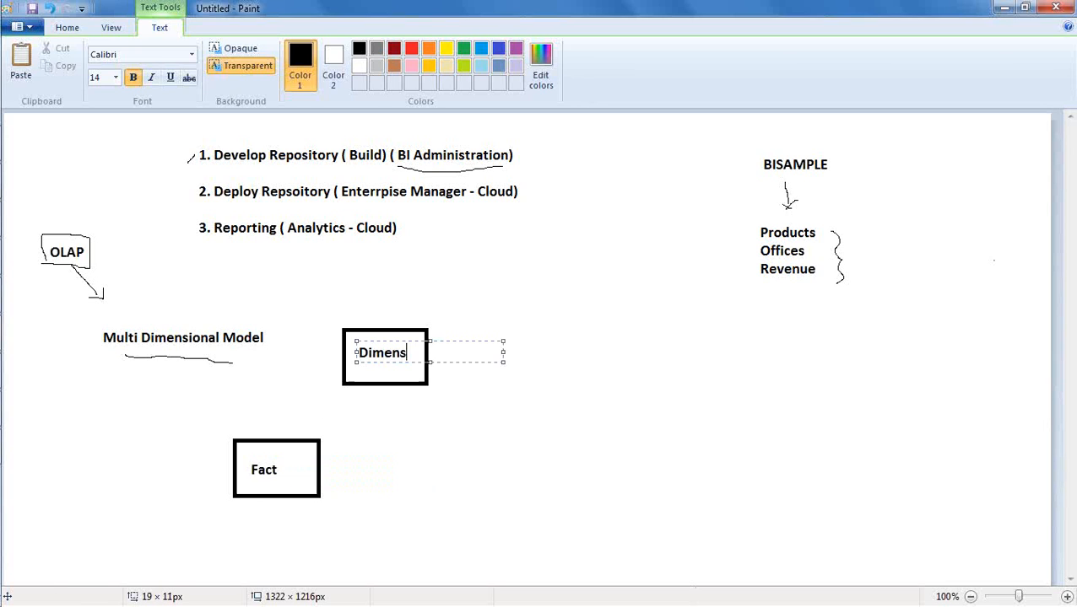
pyautogui.write('ion')
pyautogui.moveTo(386, 339); pyautogui.dragTo(381, 341)
pyautogui.click(404, 429)
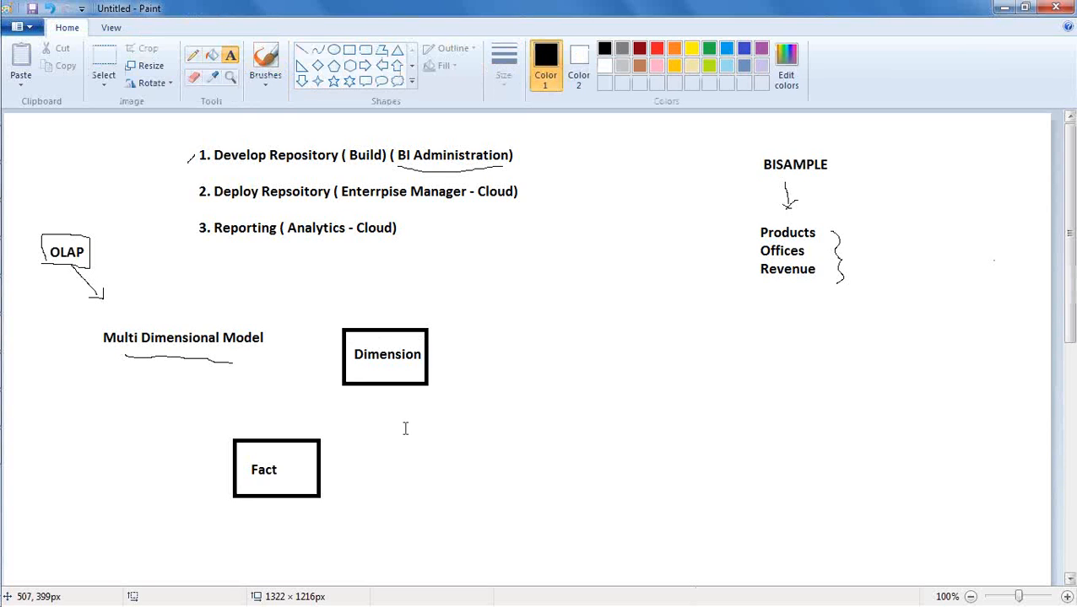
# - With the Pencil, connect the Fact and Dimension boxes with a line, marking N at Fact and 1 at Dimension
pyautogui.click(192, 57)
pyautogui.moveTo(293, 438); pyautogui.dragTo(395, 385)
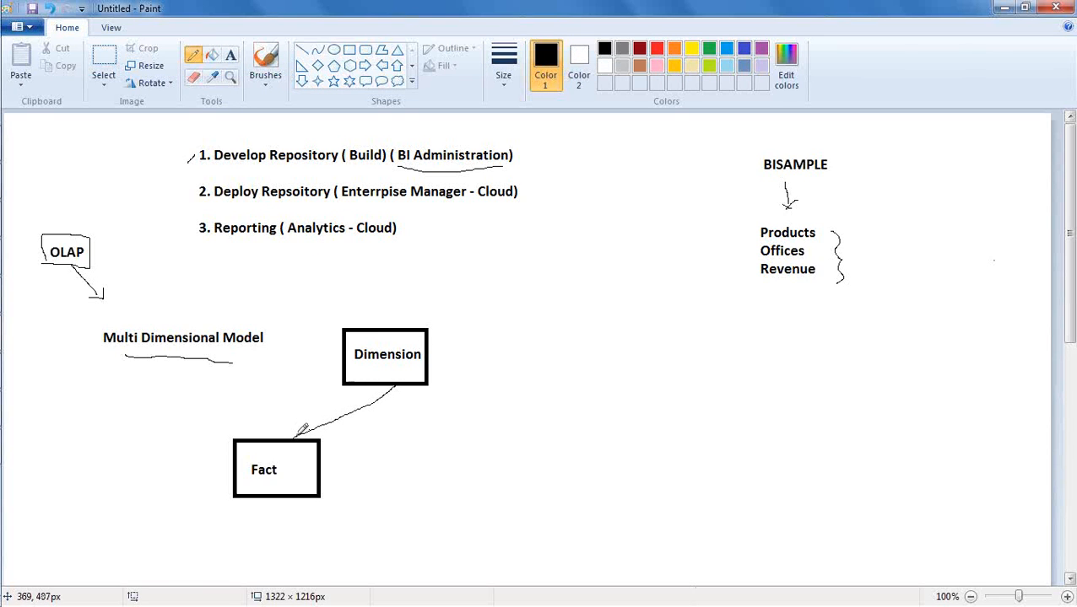
pyautogui.moveTo(288, 432); pyautogui.dragTo(293, 426)
pyautogui.moveTo(398, 395); pyautogui.dragTo(403, 393)
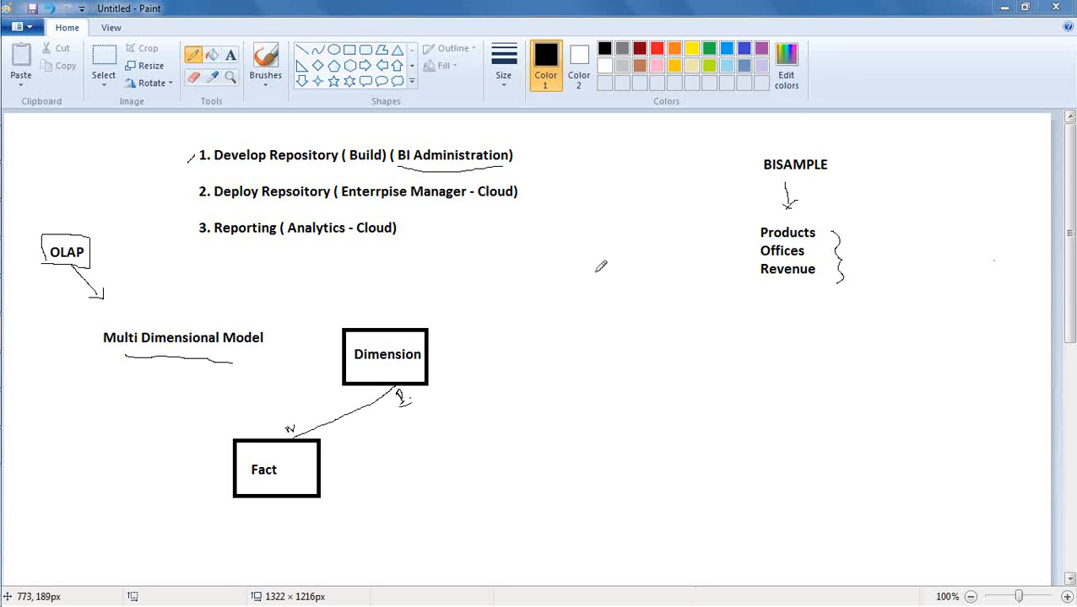
# - View the physical tables in Oracle BI Administration Tool, then return to Paint and sketch two more boxes beside and below the Fact box
pyautogui.click(24, 382)
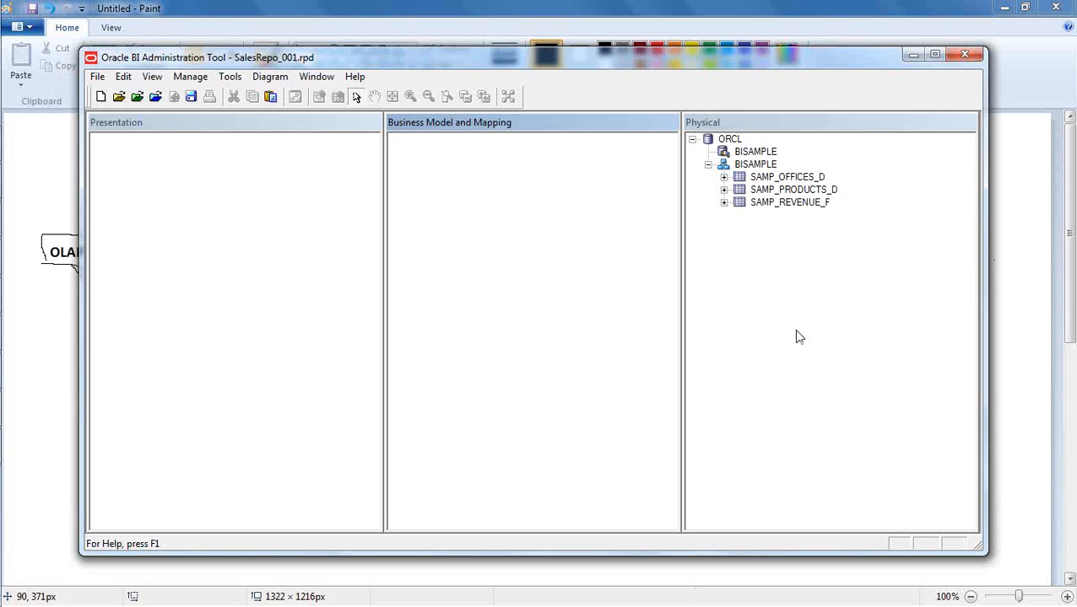
pyautogui.click(913, 54)
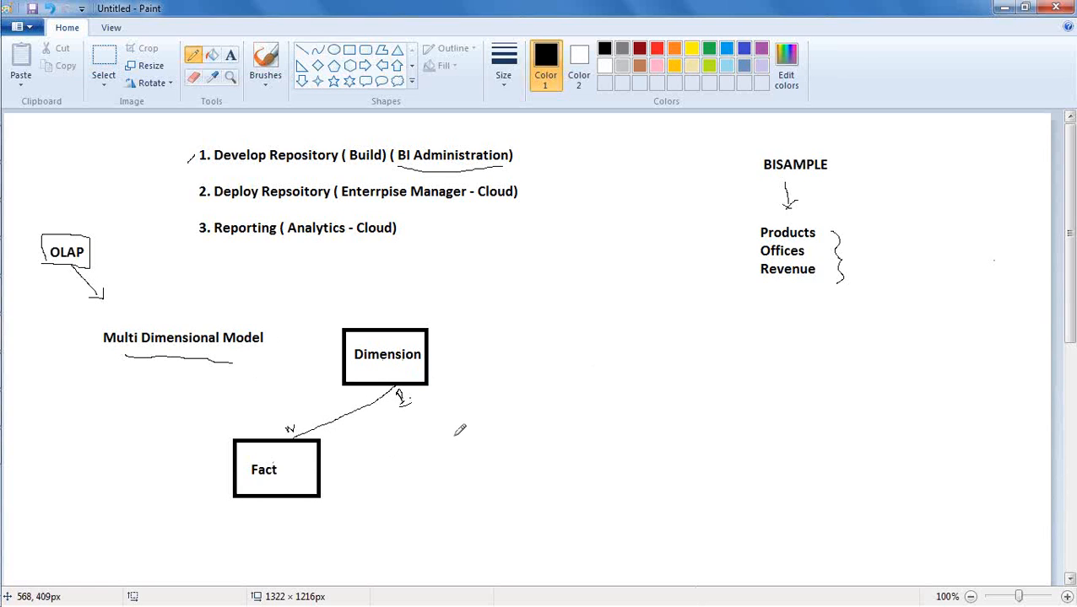
pyautogui.moveTo(452, 421)
pyautogui.mouseDown()
pyautogui.moveTo(461, 445)
pyautogui.moveTo(503, 452)
pyautogui.moveTo(499, 410)
pyautogui.moveTo(433, 419)
pyautogui.mouseUp()
pyautogui.moveTo(396, 517)
pyautogui.mouseDown()
pyautogui.moveTo(413, 550)
pyautogui.moveTo(469, 499)
pyautogui.moveTo(393, 504)
pyautogui.moveTo(396, 518)
pyautogui.mouseUp()
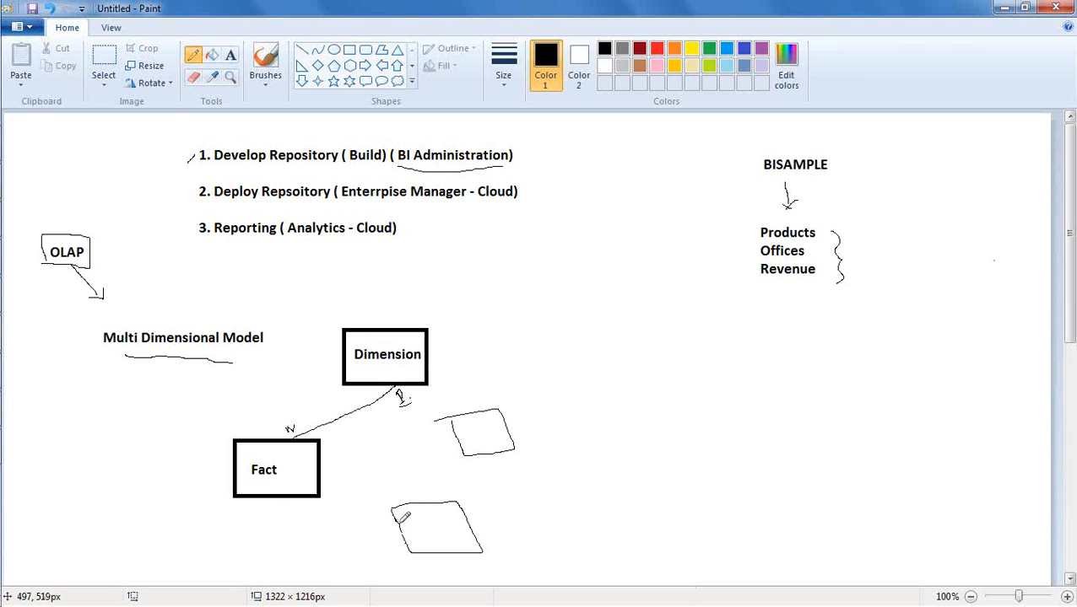
# - Connect the two sketched boxes to the Fact box with freehand lines and label each sketched box D
pyautogui.moveTo(464, 436); pyautogui.dragTo(374, 431)
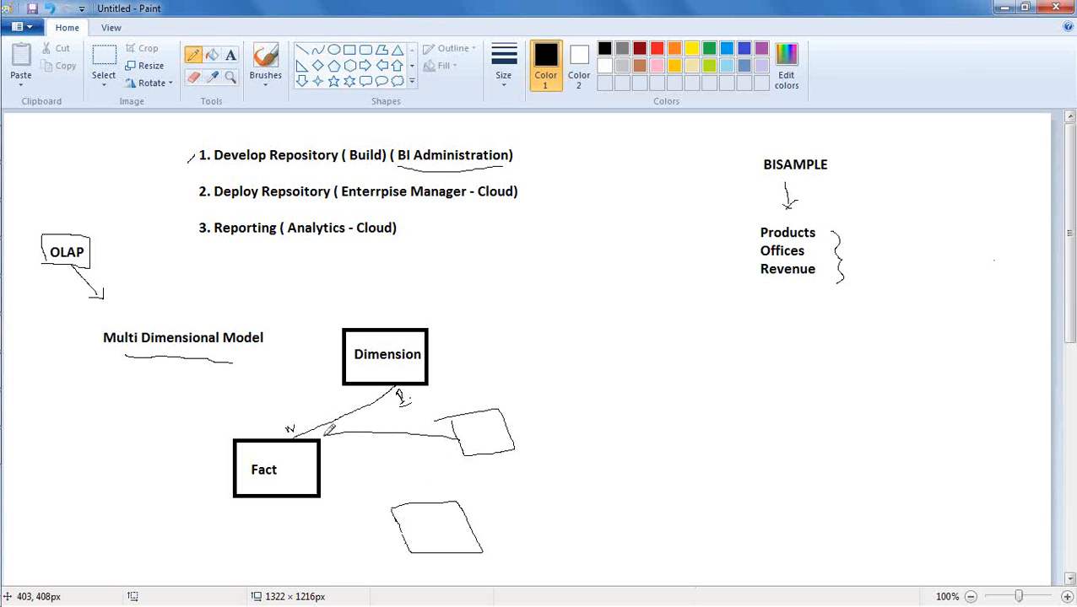
pyautogui.hotkey('ctrl', 'z')
pyautogui.moveTo(456, 438); pyautogui.dragTo(320, 458)
pyautogui.moveTo(402, 530); pyautogui.dragTo(321, 493)
pyautogui.moveTo(427, 517); pyautogui.dragTo(427, 524)
pyautogui.moveTo(465, 444)
pyautogui.mouseDown()
pyautogui.moveTo(465, 428)
pyautogui.moveTo(479, 428)
pyautogui.moveTo(469, 437)
pyautogui.mouseUp()
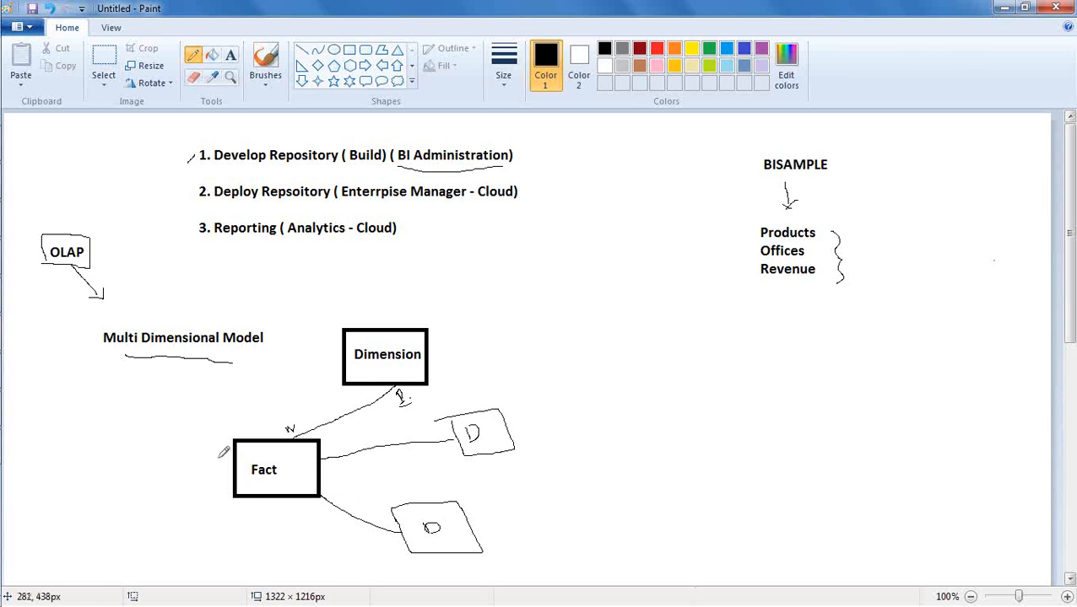
# - Draw an arrow pointing to the Fact box, add a stroke beside the Fact text and underline Dimension
pyautogui.moveTo(174, 462)
pyautogui.mouseDown()
pyautogui.moveTo(231, 463)
pyautogui.moveTo(222, 475)
pyautogui.mouseUp()
pyautogui.moveTo(283, 460); pyautogui.dragTo(286, 480)
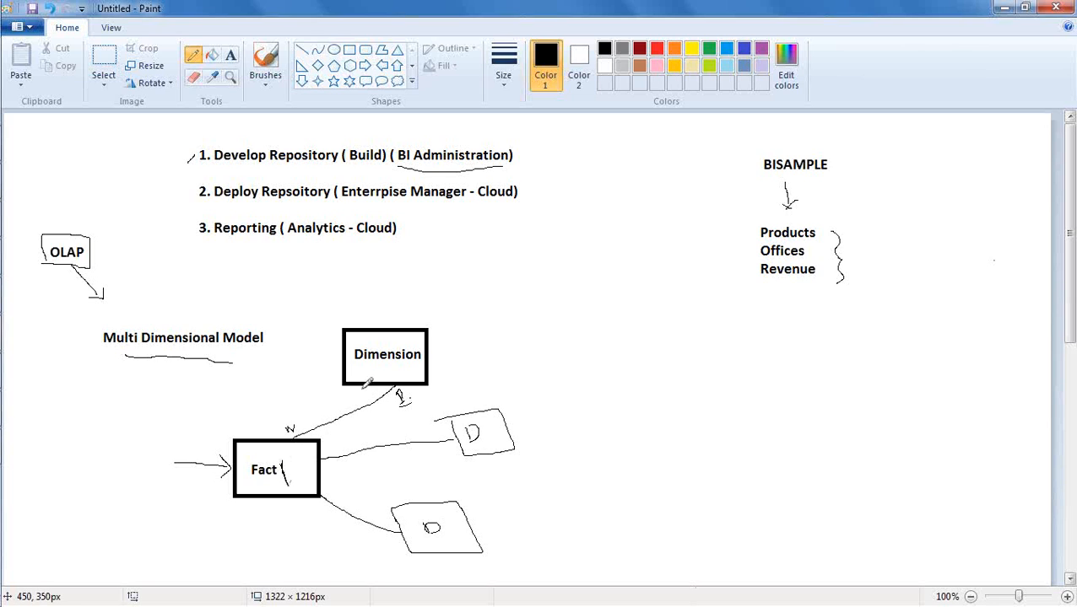
pyautogui.moveTo(367, 365); pyautogui.dragTo(394, 369)
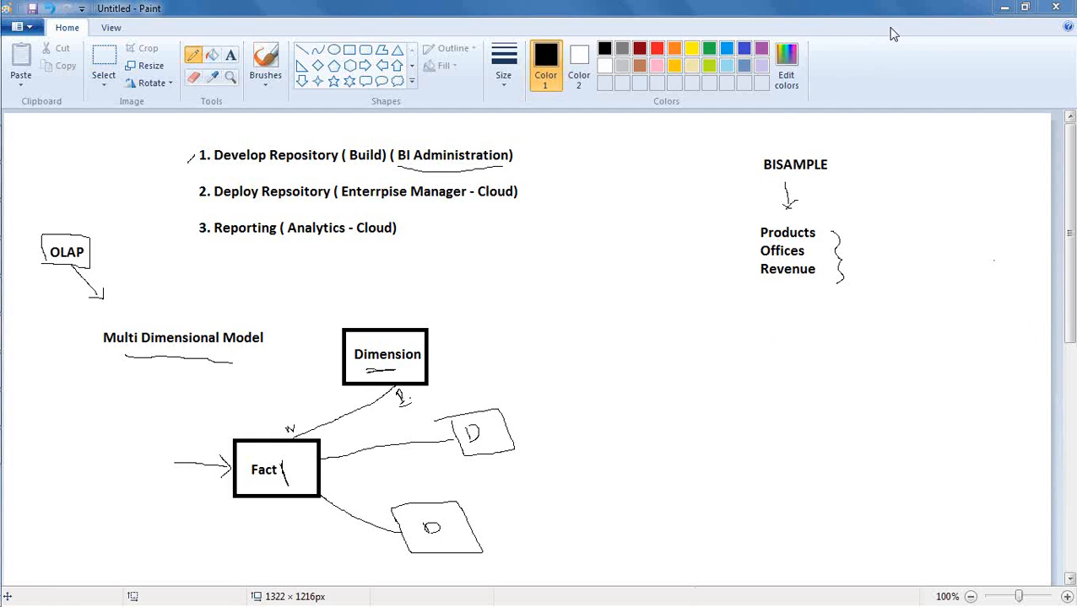
# - Switch to Oracle BI Administration Tool and create a new business model named Model_BISample
pyautogui.click(24, 409)
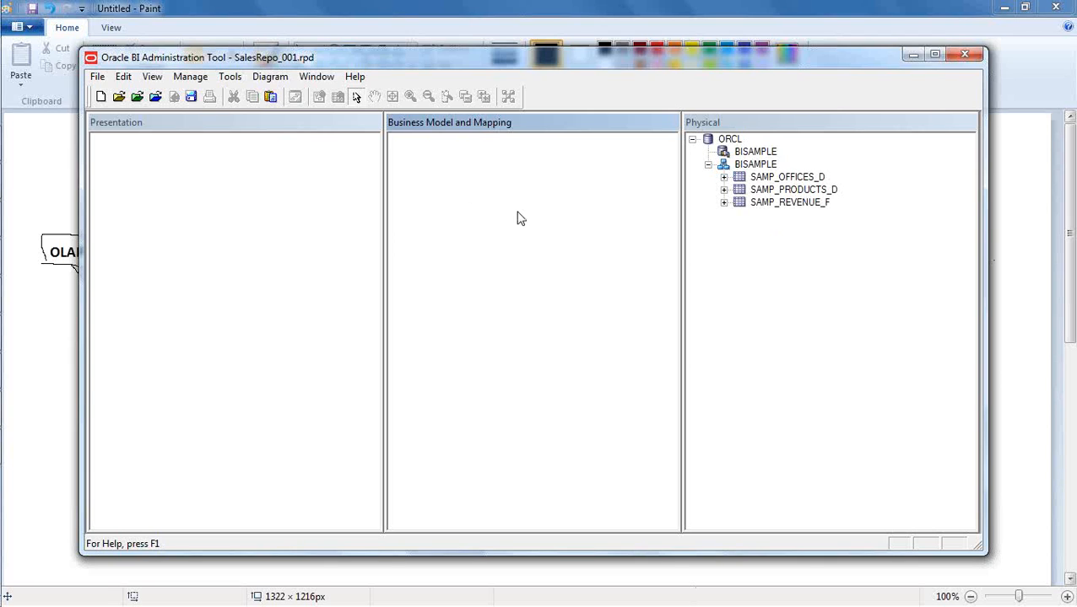
pyautogui.rightClick(456, 164)
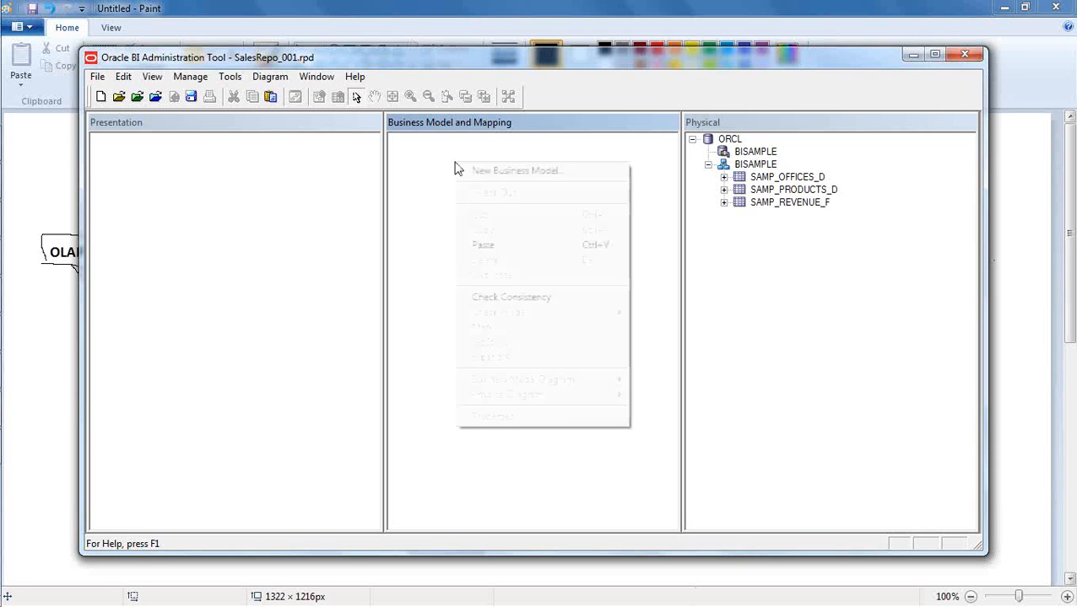
pyautogui.click(585, 173)
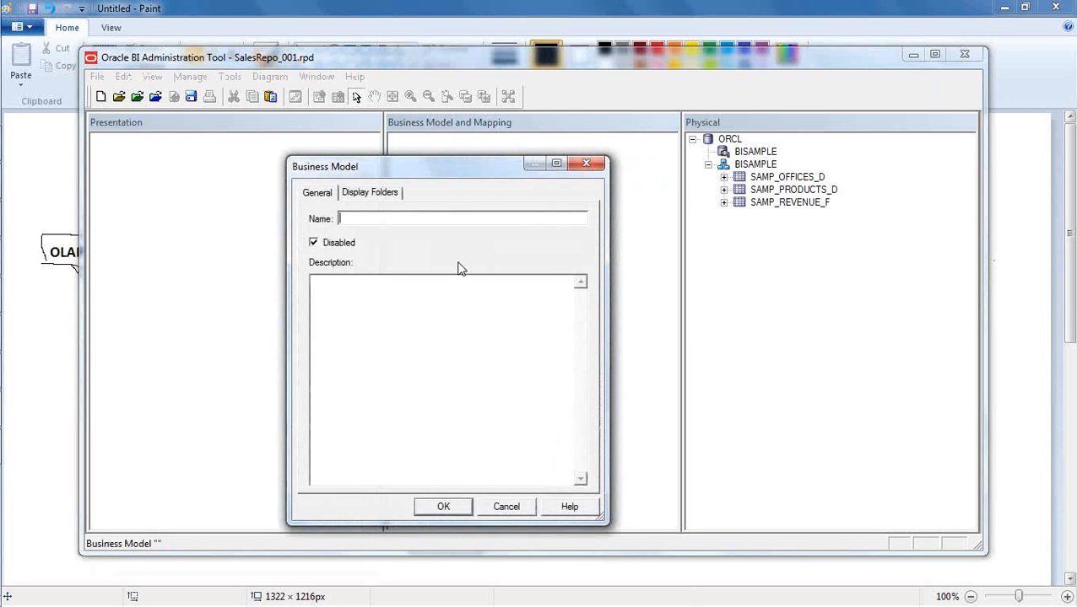
pyautogui.write('Model')
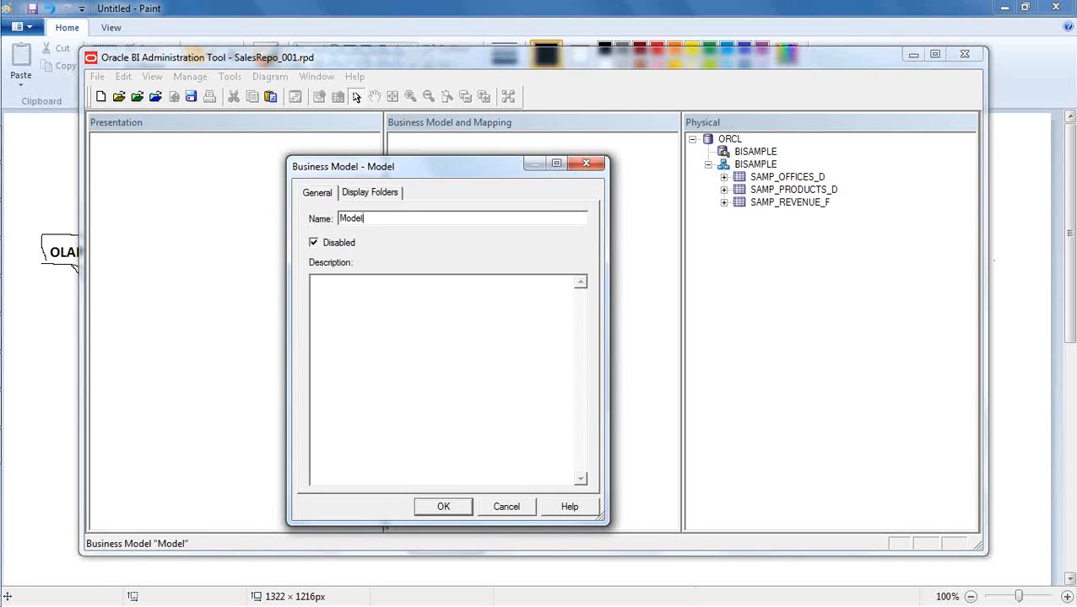
pyautogui.write('_BISample')
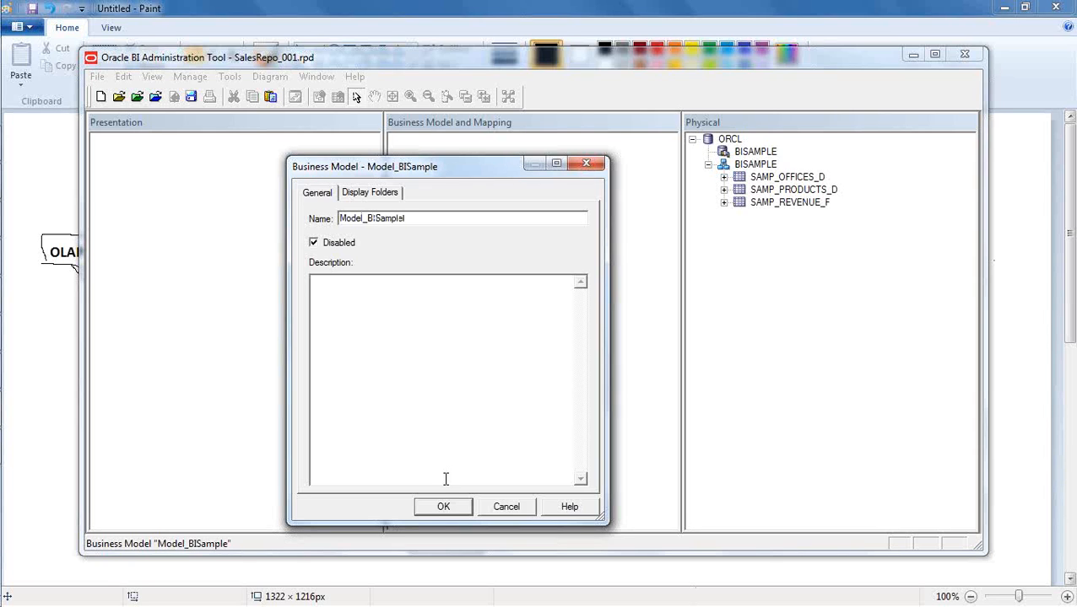
pyautogui.click(443, 506)
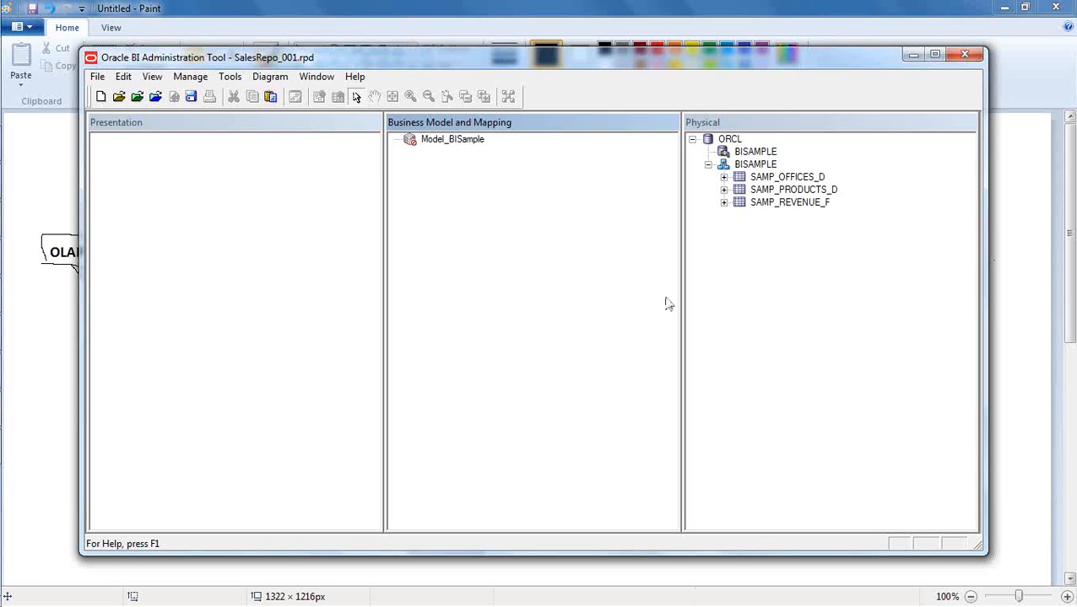
pyautogui.click(768, 290)
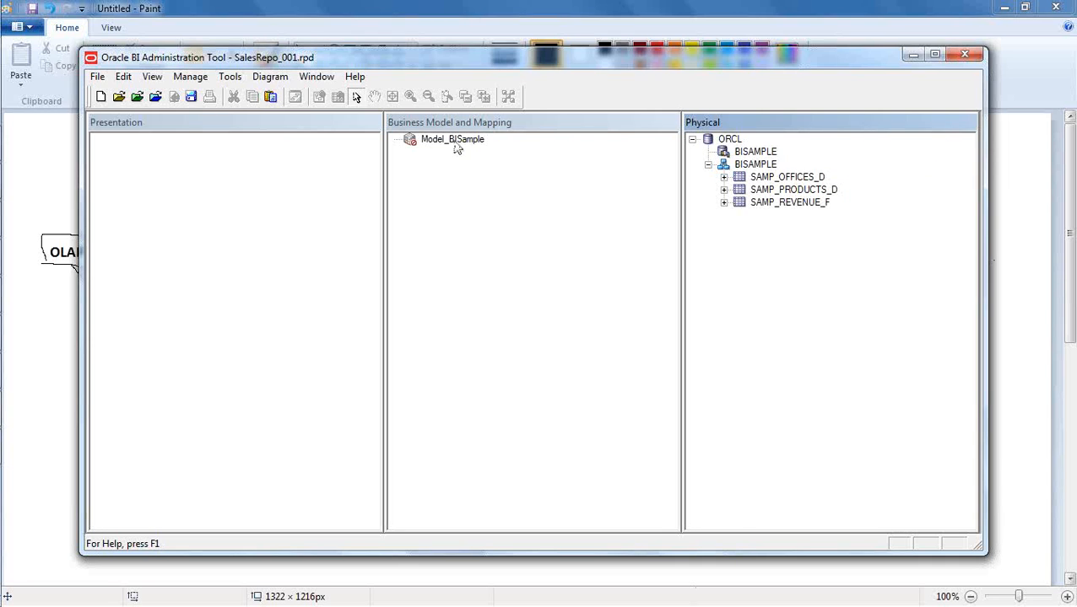
pyautogui.click(466, 186)
pyautogui.rightClick(451, 149)
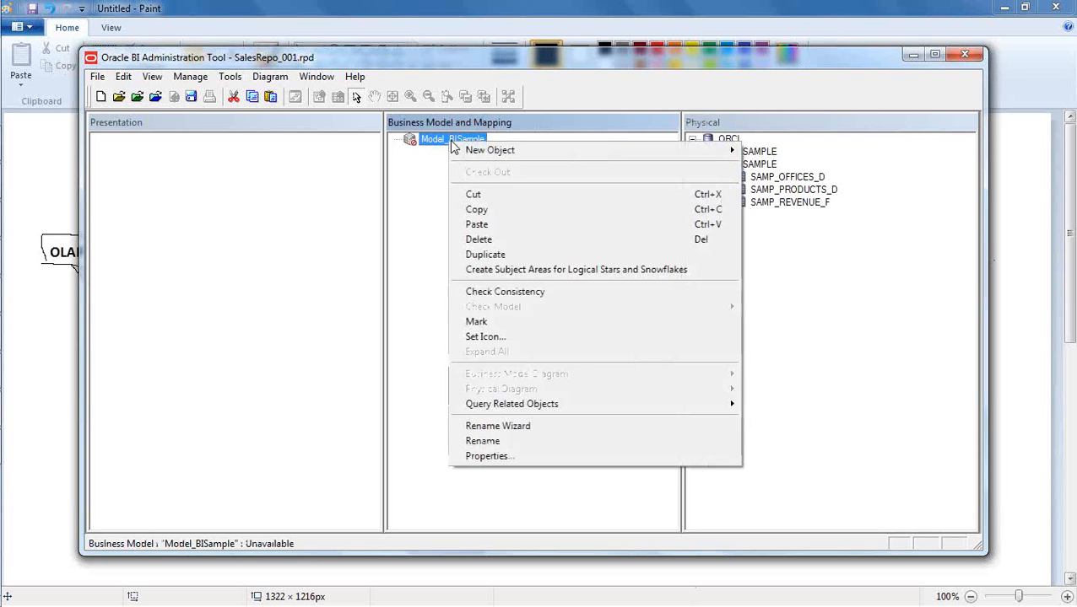
pyautogui.moveTo(663, 147)
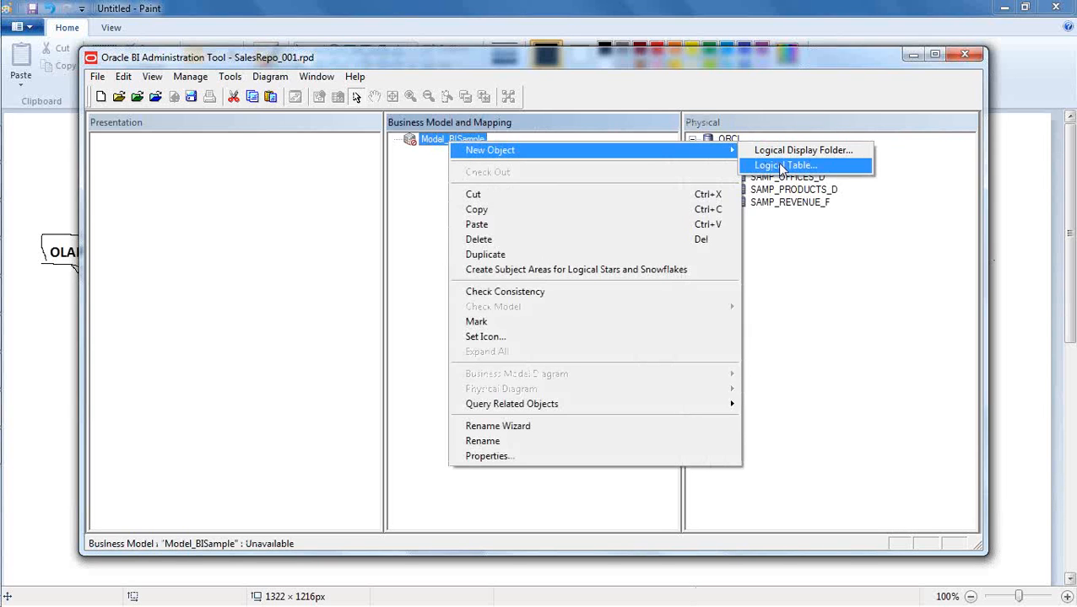
pyautogui.click(423, 232)
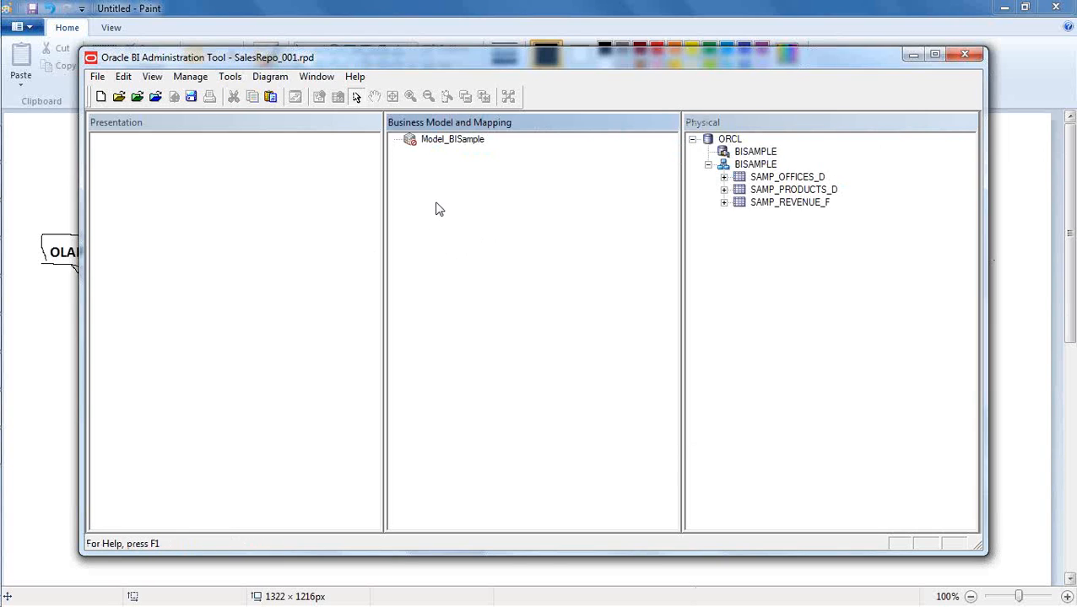
# - Create a new logical table named Offices in the Model_BISample business model
pyautogui.click(454, 148)
pyautogui.rightClick(454, 147)
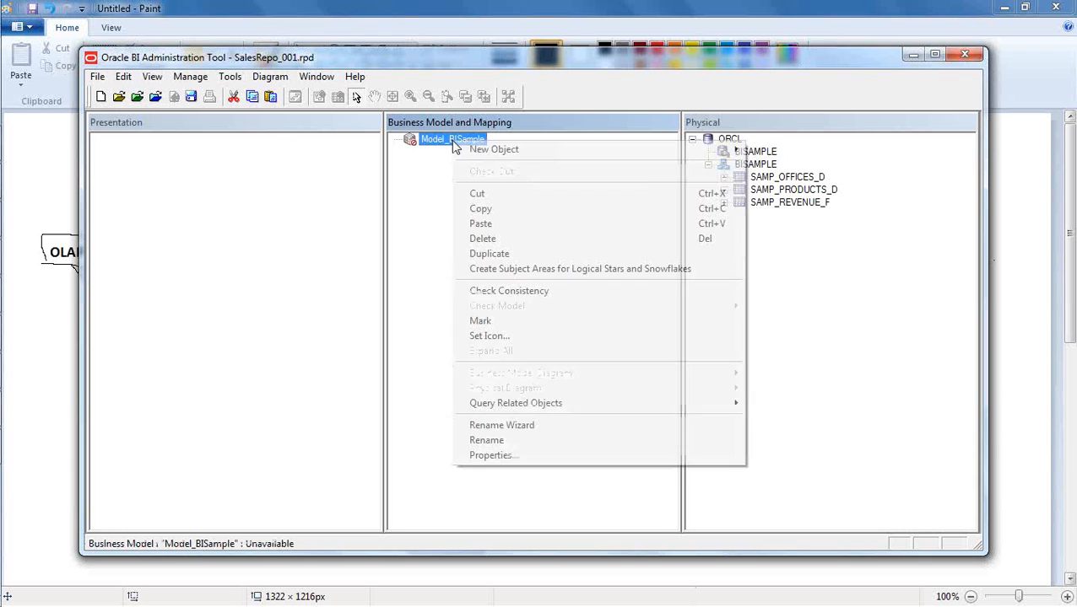
pyautogui.moveTo(573, 156)
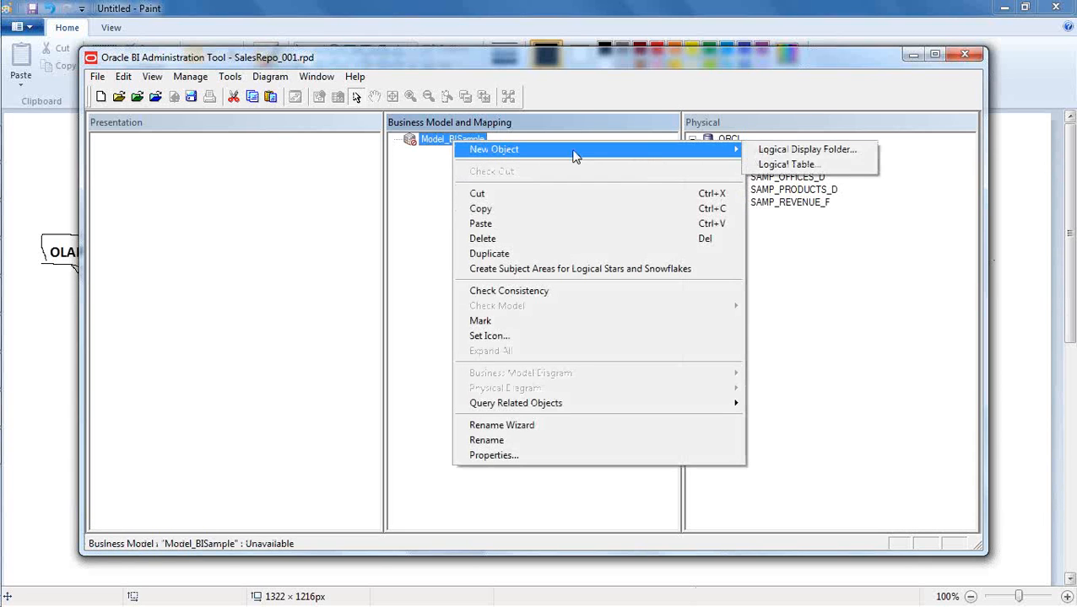
pyautogui.click(793, 168)
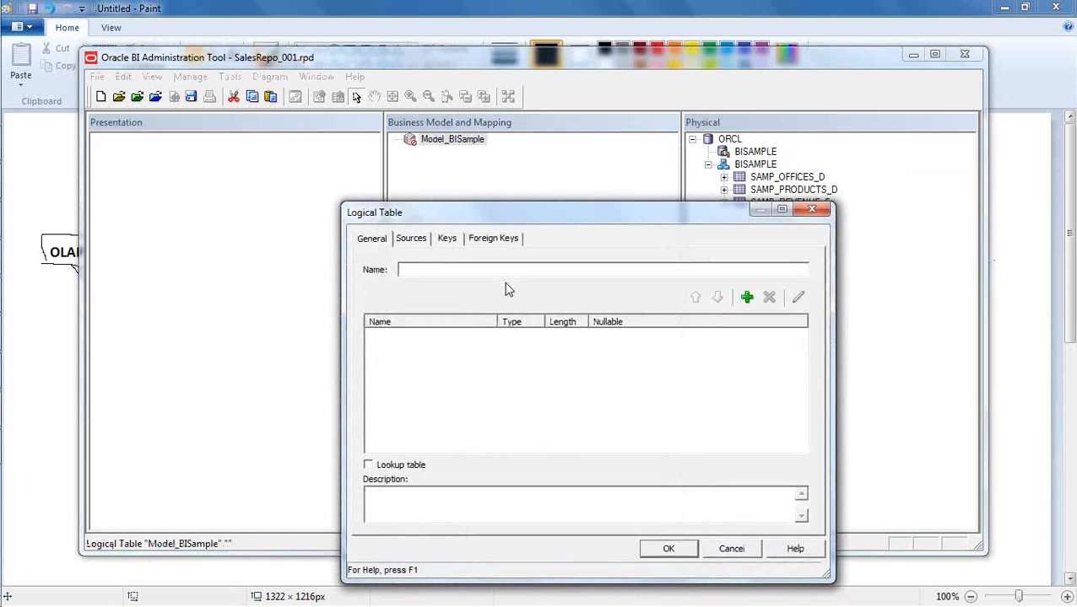
pyautogui.write('Offices')
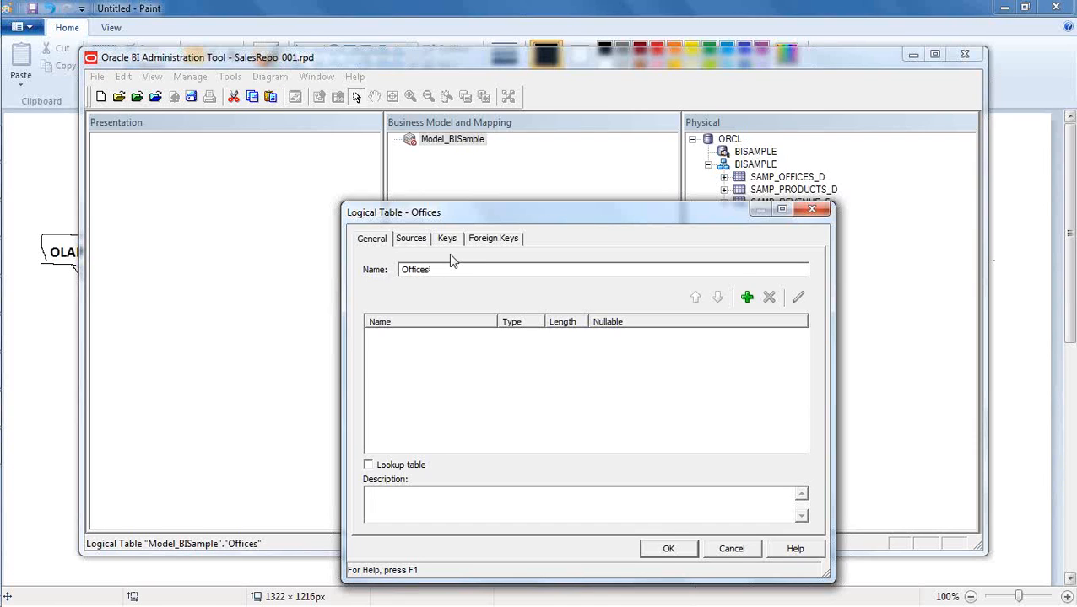
pyautogui.click(679, 546)
pyautogui.click(490, 250)
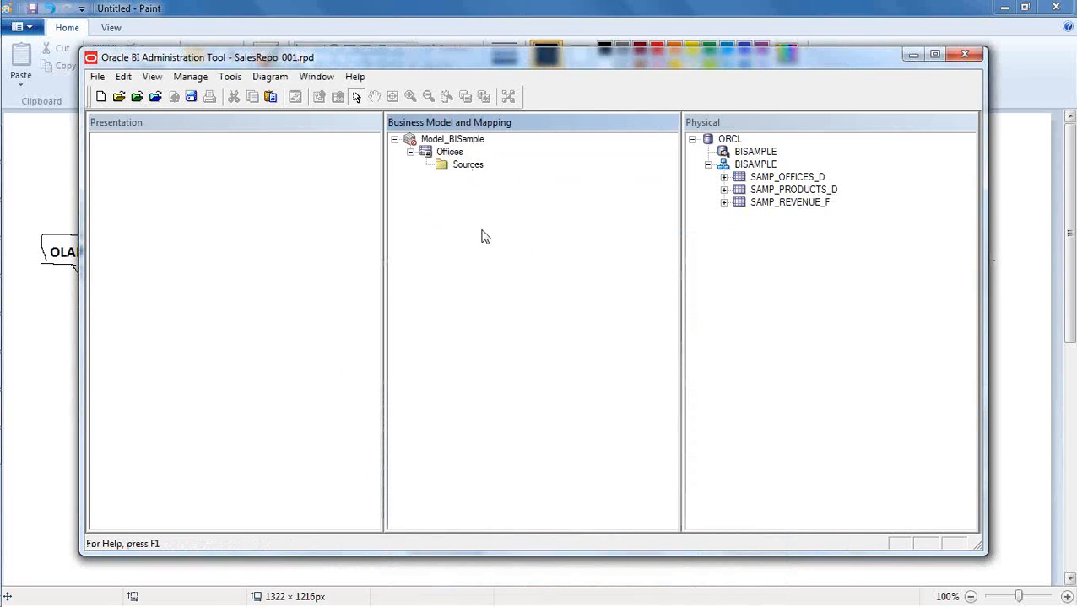
pyautogui.click(449, 152)
pyautogui.rightClick(446, 148)
pyautogui.moveTo(581, 156)
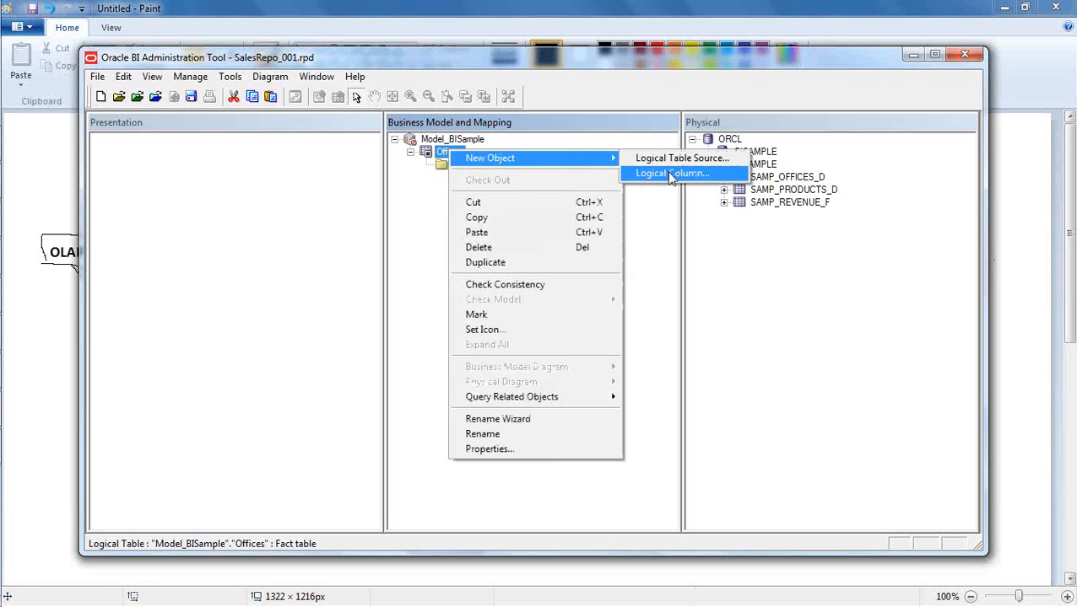
pyautogui.click(669, 233)
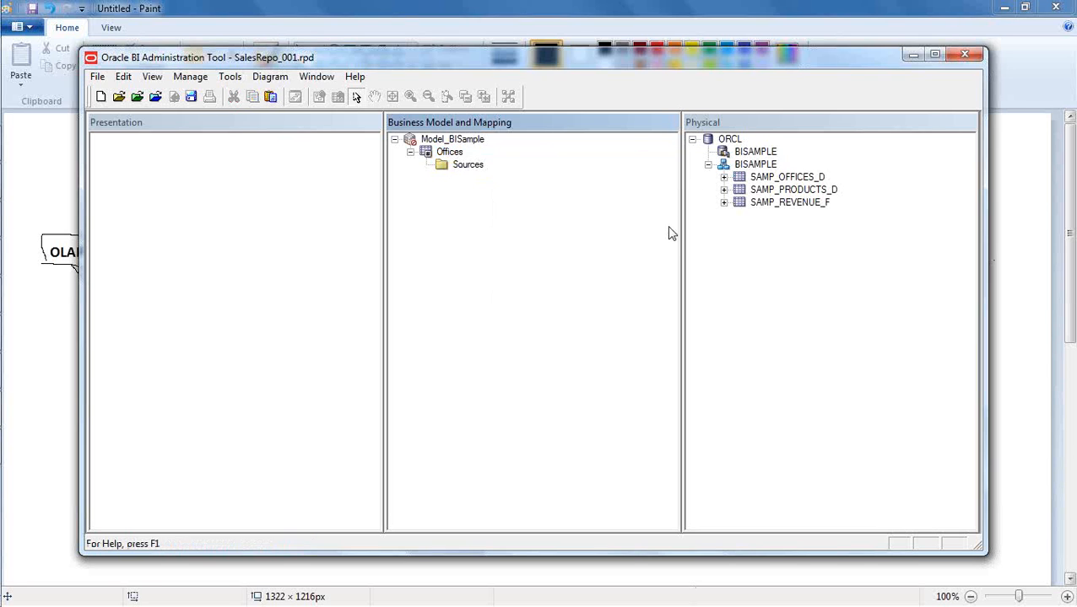
# - Delete the Model_BISample business model from the Business Model and Mapping layer
pyautogui.click(723, 178)
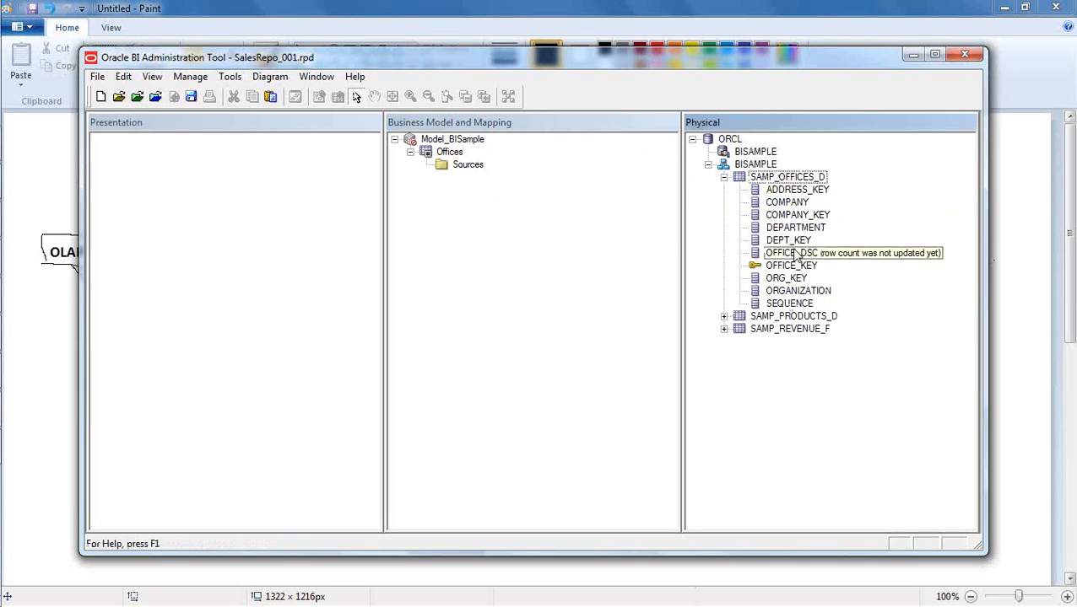
pyautogui.click(394, 140)
pyautogui.rightClick(440, 141)
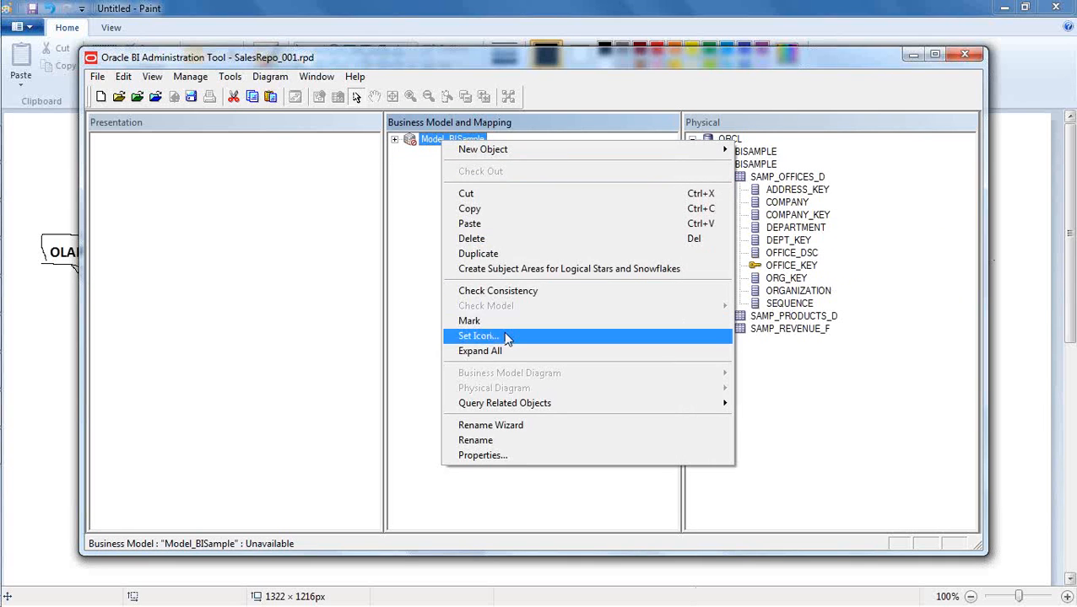
pyautogui.click(506, 239)
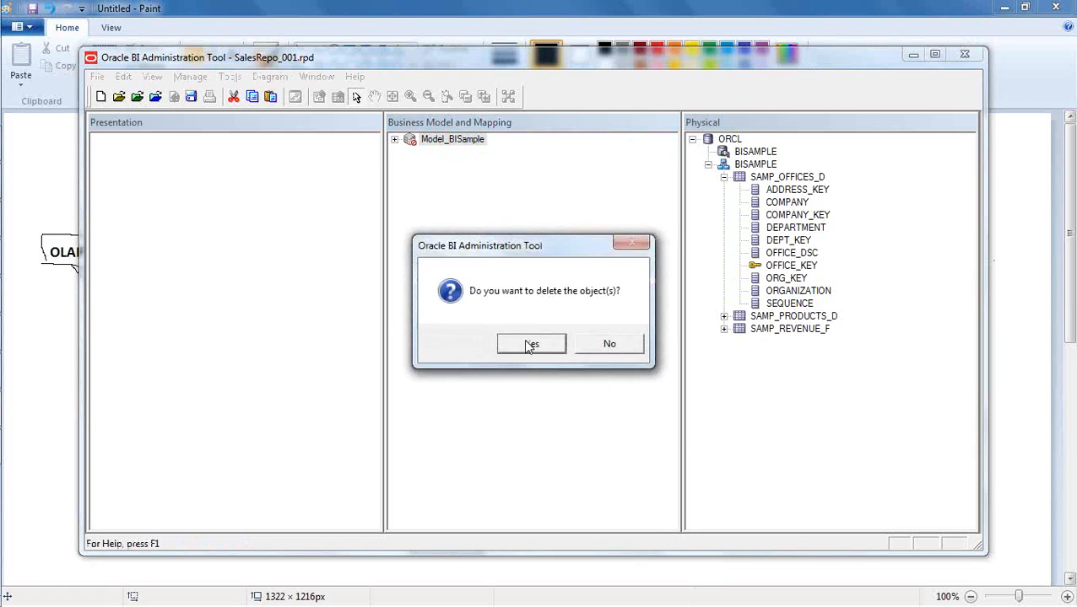
pyautogui.click(528, 345)
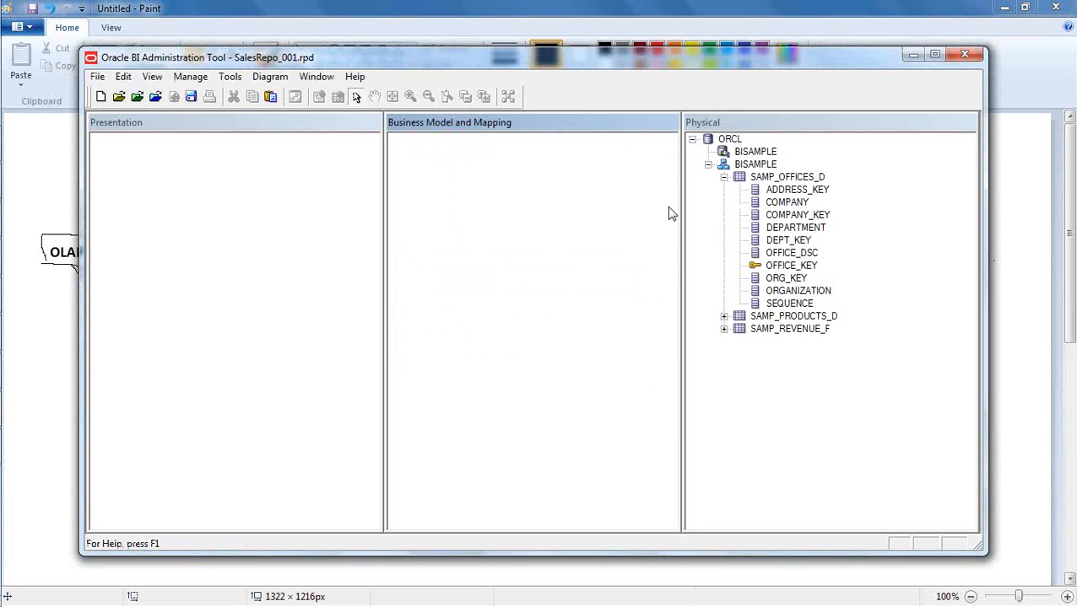
# - Create a BISAMPLE business model from the physical BISAMPLE schema and expand it to list its logical tables
pyautogui.click(707, 164)
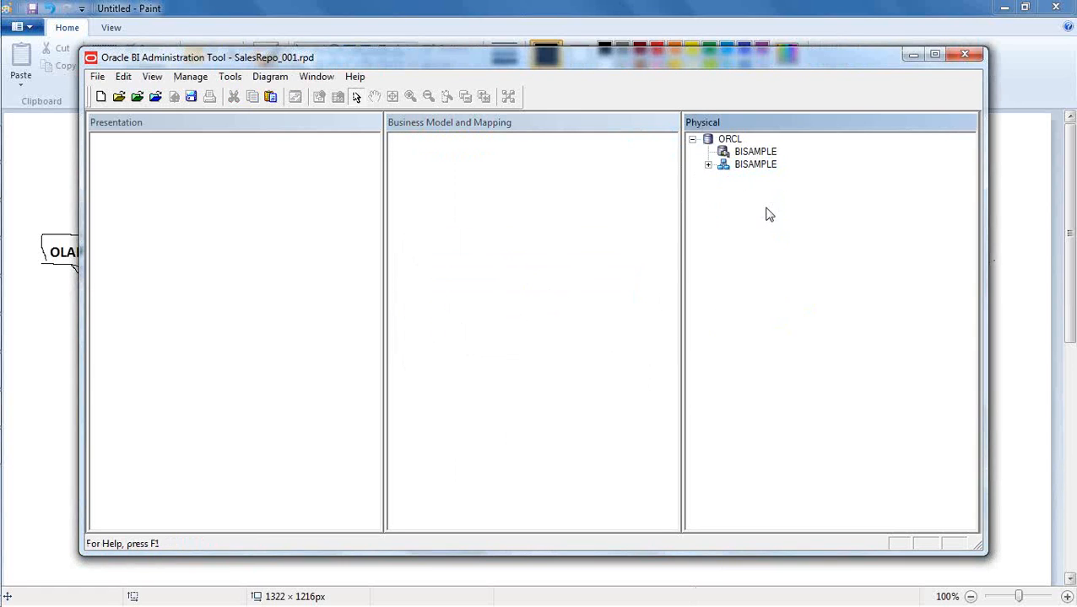
pyautogui.click(708, 166)
pyautogui.moveTo(755, 165); pyautogui.dragTo(510, 187)
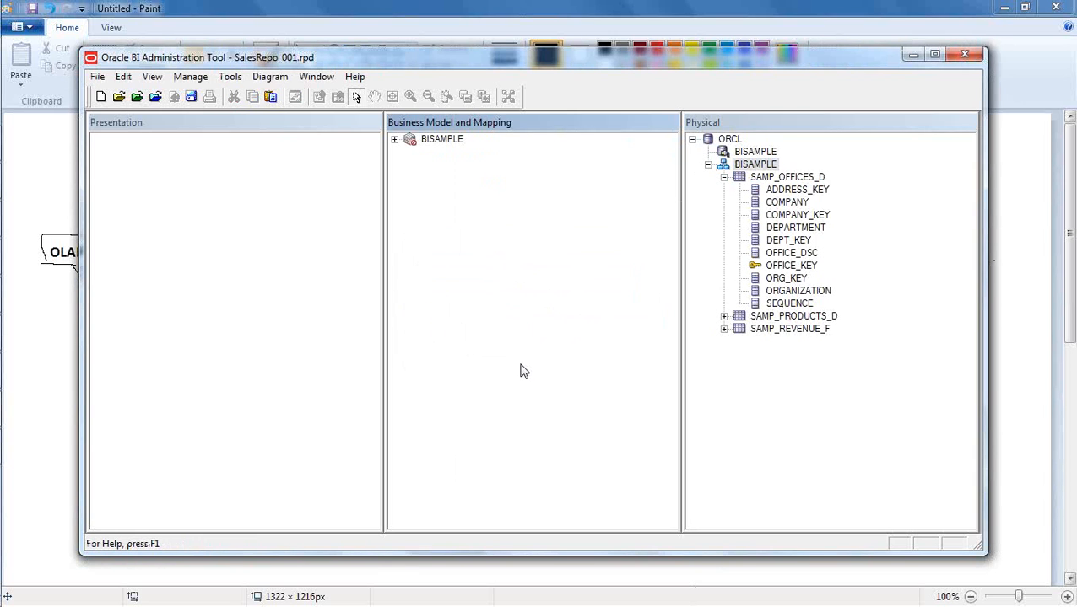
pyautogui.click(723, 177)
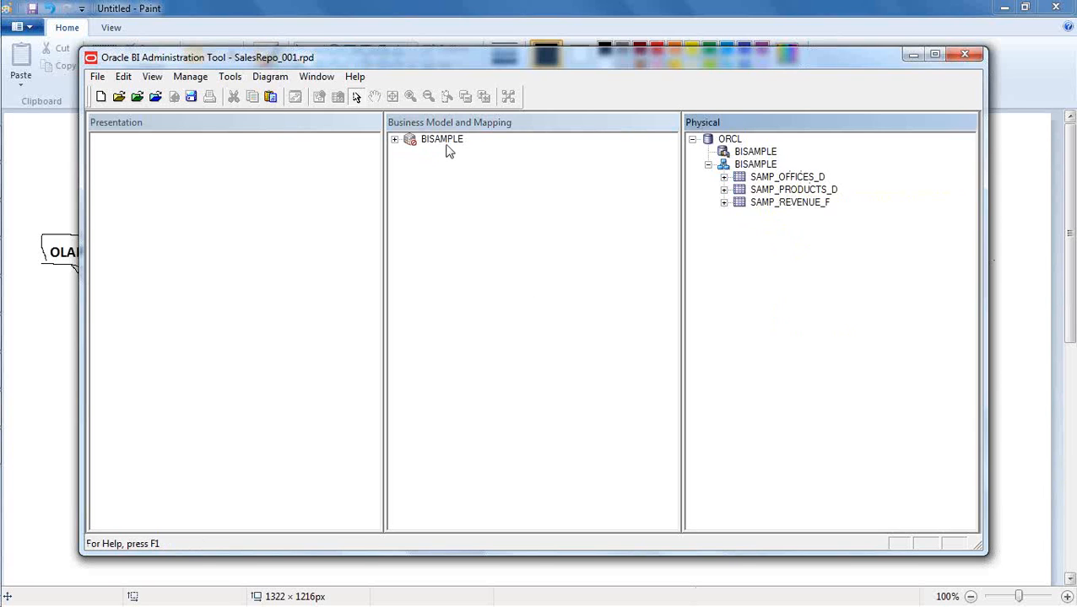
pyautogui.click(394, 140)
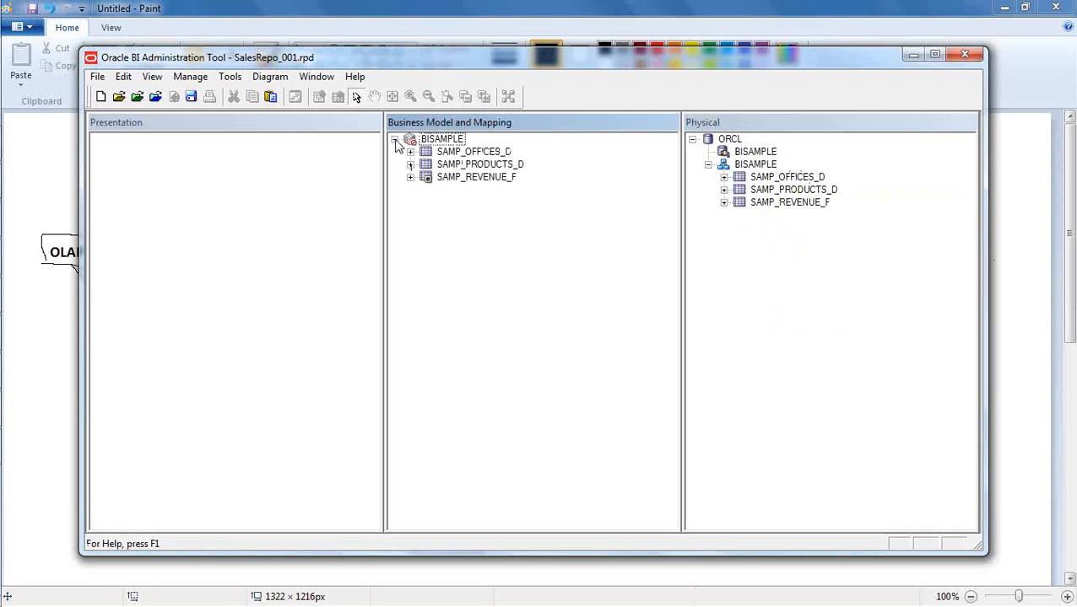
# - Switch to Paint to review the Fact and Dimension diagram, and return to Oracle BI Administration Tool
pyautogui.click(464, 258)
pyautogui.click(44, 313)
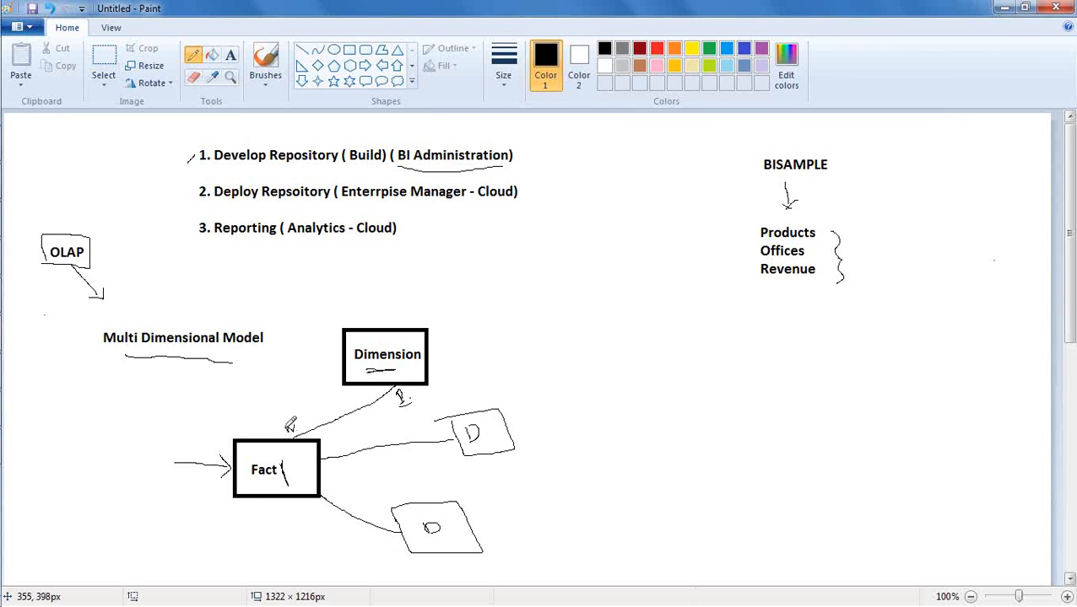
pyautogui.moveTo(294, 420)
pyautogui.mouseDown()
pyautogui.moveTo(300, 431)
pyautogui.moveTo(279, 438)
pyautogui.moveTo(294, 418)
pyautogui.mouseUp()
pyautogui.hotkey('alt', 'Tab')
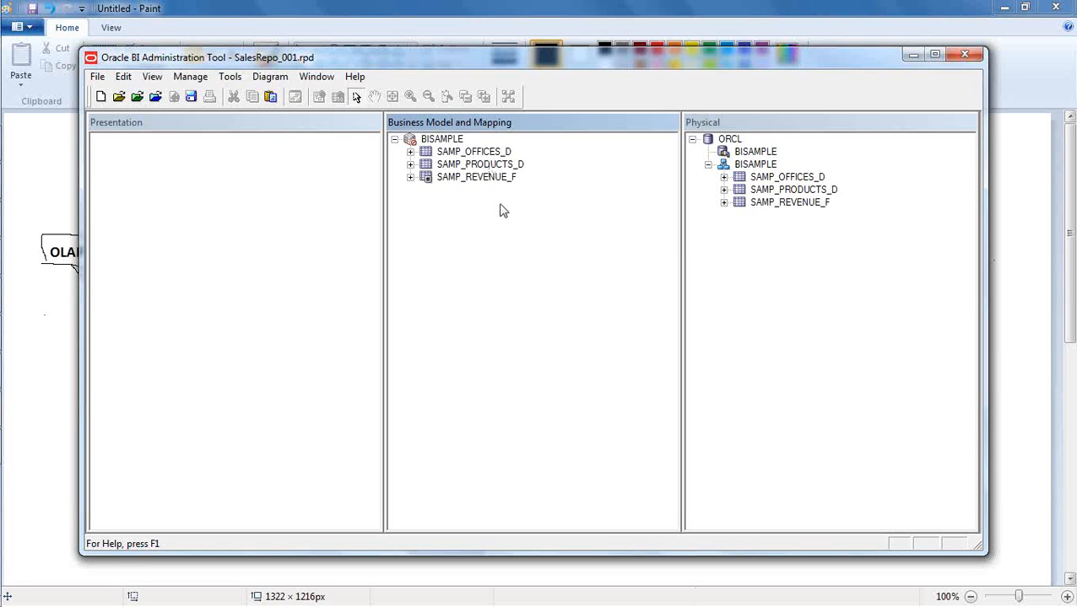
pyautogui.click(718, 41)
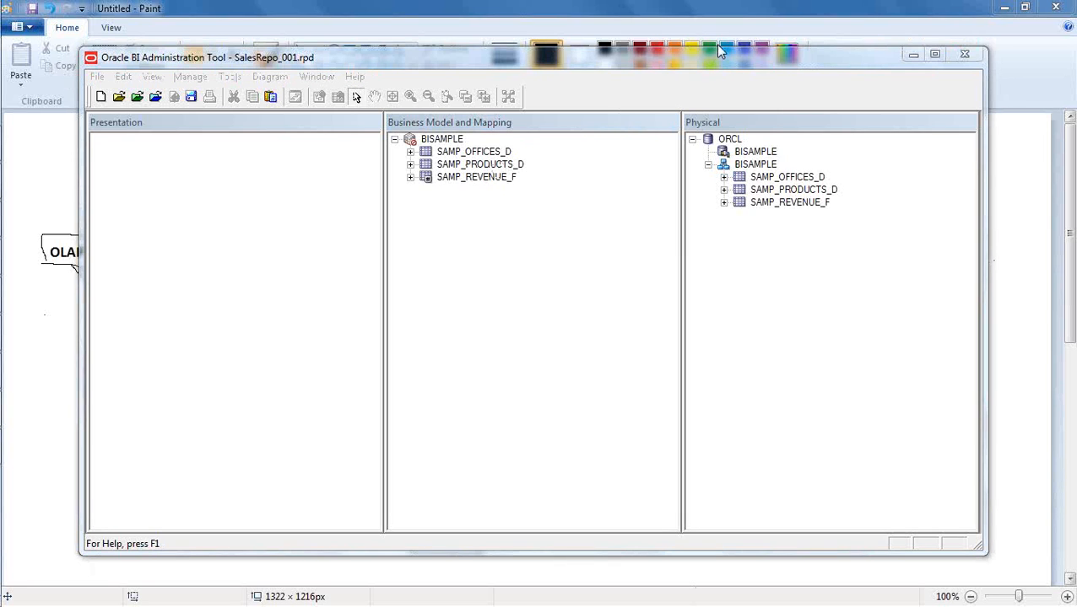
# - Examine the columns of the SAMP_REVENUE_F, SAMP_PRODUCTS_D and SAMP_OFFICES_D logical tables
pyautogui.click(410, 178)
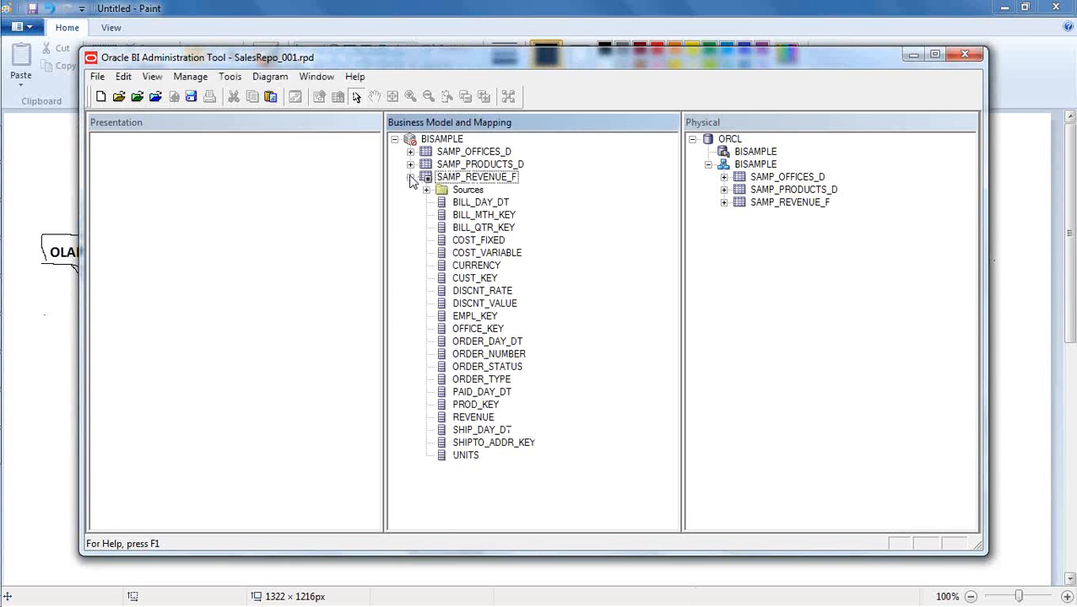
pyautogui.click(411, 165)
pyautogui.click(410, 152)
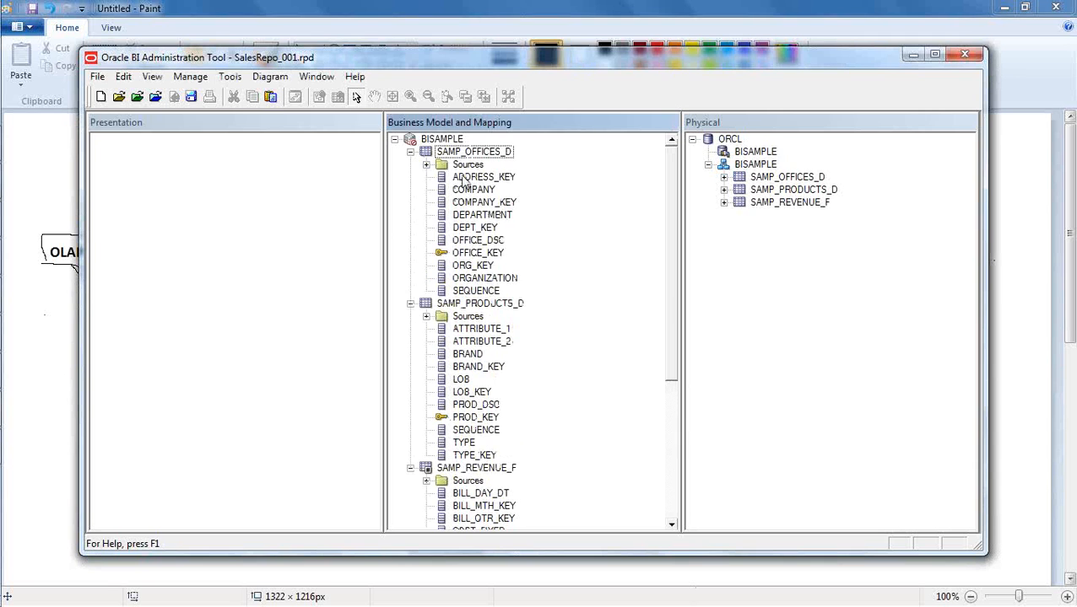
pyautogui.click(410, 152)
pyautogui.click(411, 165)
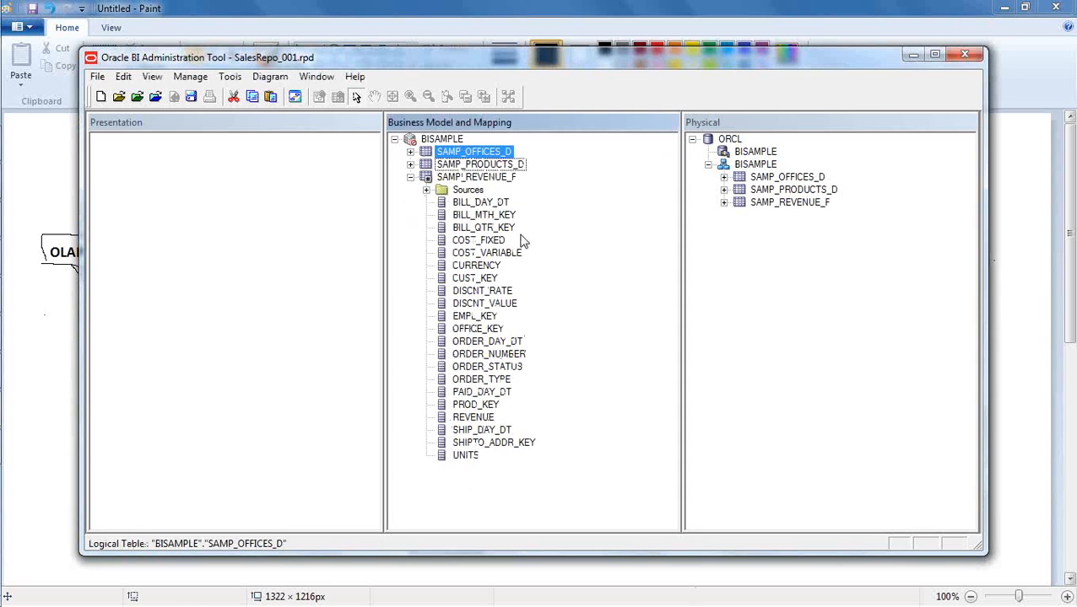
pyautogui.click(497, 164)
pyautogui.click(501, 152)
pyautogui.click(497, 177)
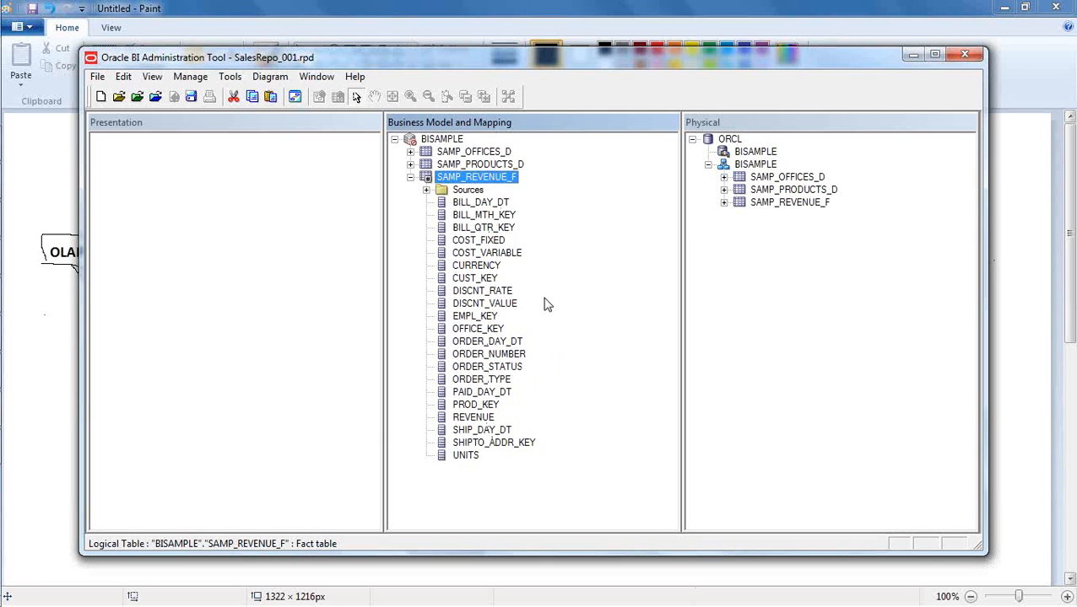
# - Delete all columns except REVENUE and UNITS from the SAMP_REVENUE_F logical table
pyautogui.click(494, 204)
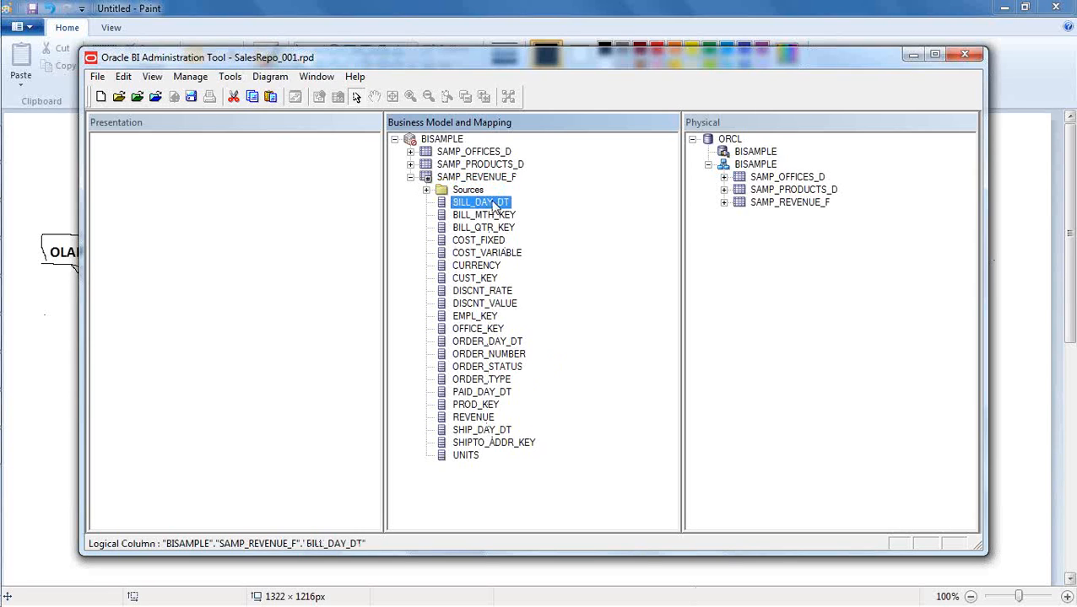
pyautogui.hotkey('shift', 'Down')
pyautogui.hotkey('shift', 'Down')
pyautogui.hotkey('shift', 'Down')
pyautogui.hotkey('shift', 'Down')
pyautogui.hotkey('shift', 'Down')
pyautogui.hotkey('shift', 'Down')
pyautogui.hotkey('shift', 'Down')
pyautogui.hotkey('shift', 'Down')
pyautogui.hotkey('shift', 'Down')
pyautogui.hotkey('shift', 'Down')
pyautogui.hotkey('shift', 'Down')
pyautogui.hotkey('shift', 'Down')
pyautogui.hotkey('shift', 'Down')
pyautogui.hotkey('shift', 'Down')
pyautogui.hotkey('shift', 'Down')
pyautogui.hotkey('shift', 'Down')
pyautogui.hotkey('shift', 'Down')
pyautogui.hotkey('shift', 'Down')
pyautogui.hotkey('shift', 'Down')
pyautogui.hotkey('shift', 'Down')
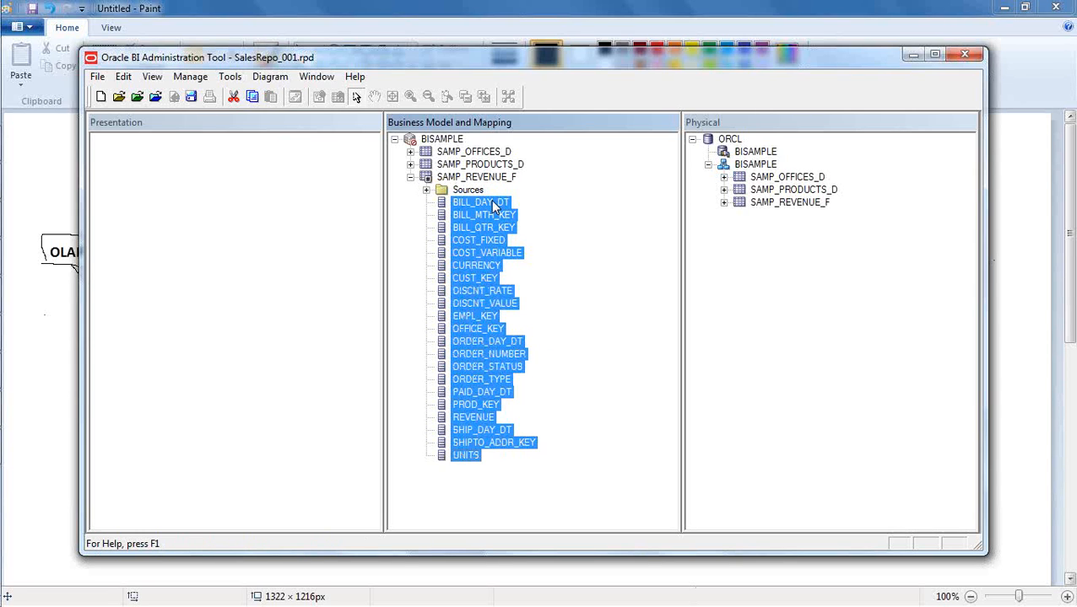
pyautogui.keyDown('ctrl'); pyautogui.click(467, 455); pyautogui.keyUp('ctrl')
pyautogui.keyDown('ctrl'); pyautogui.click(475, 420); pyautogui.keyUp('ctrl')
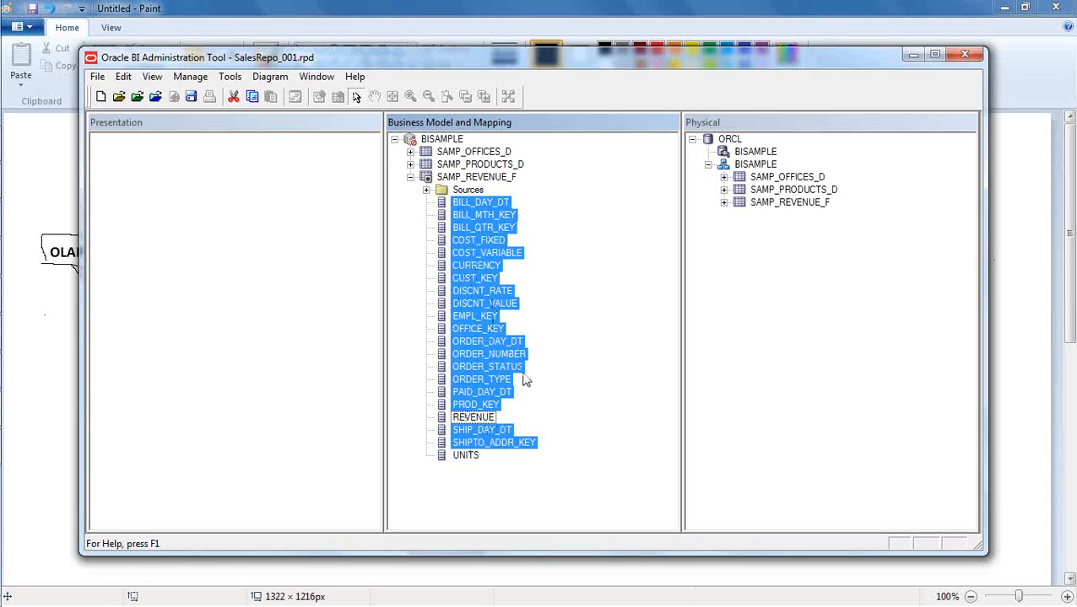
pyautogui.rightClick(485, 262)
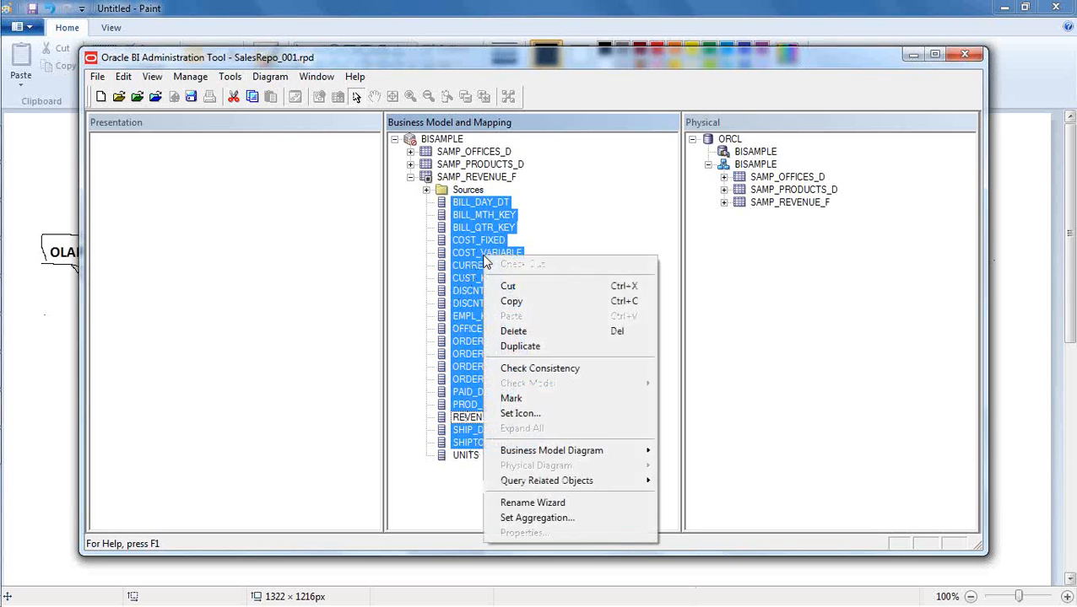
pyautogui.click(546, 332)
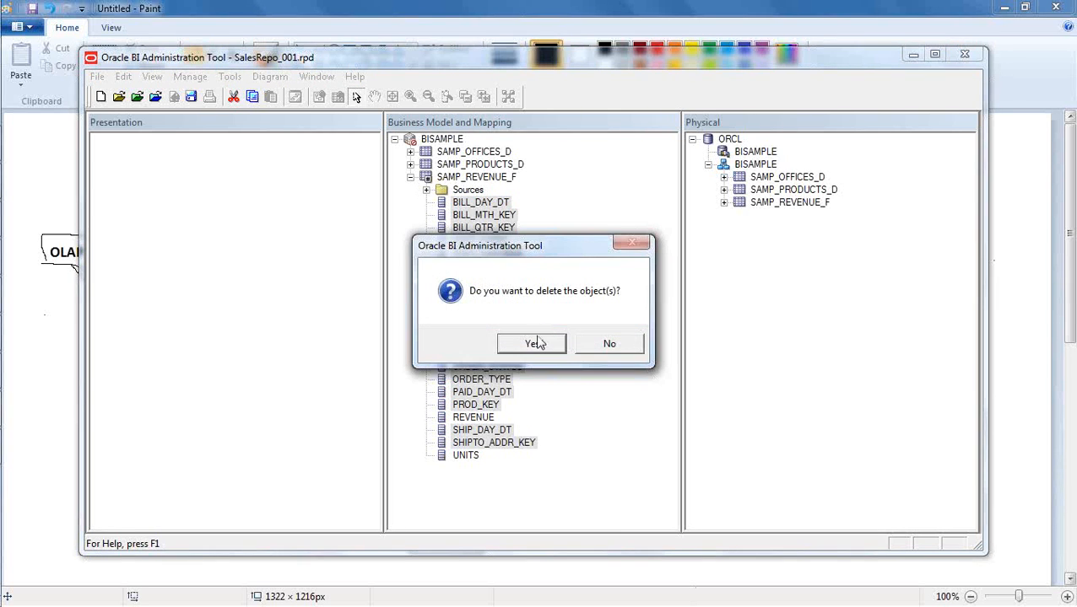
pyautogui.click(535, 343)
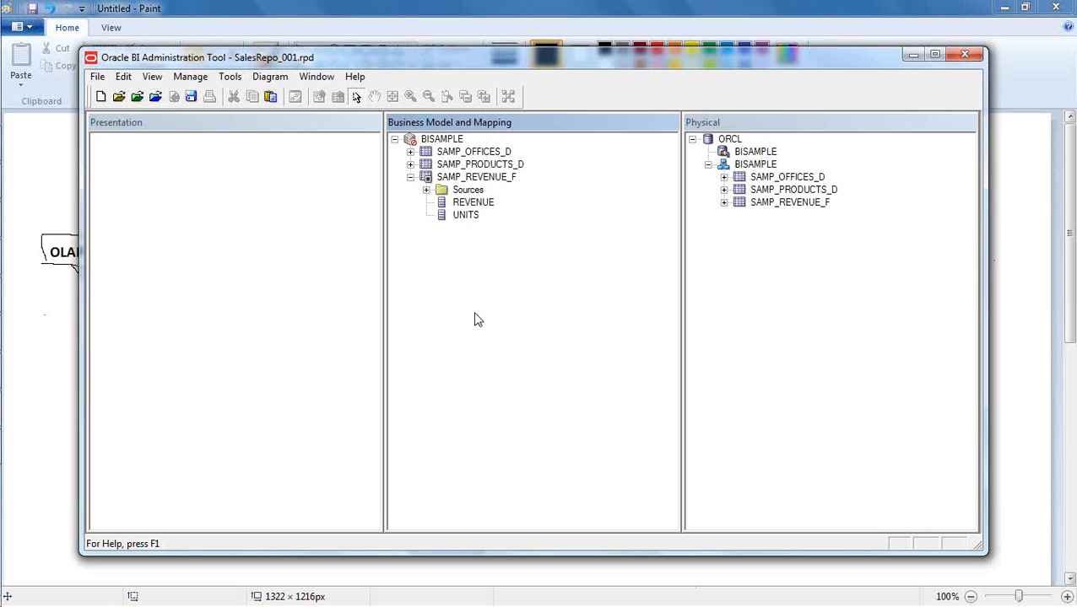
# - Delete the ATTRIBUTE_1, ATTRIBUTE_2 and SEQUENCE columns from the SAMP_PRODUCTS_D logical table
pyautogui.click(410, 164)
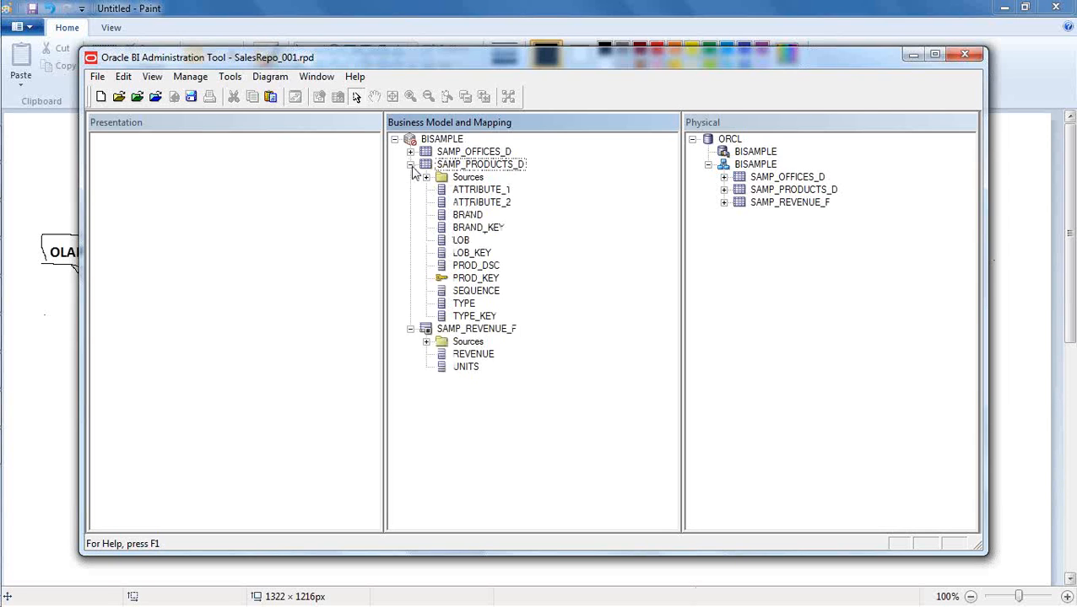
pyautogui.click(505, 193)
pyautogui.keyDown('ctrl'); pyautogui.click(501, 204); pyautogui.keyUp('ctrl')
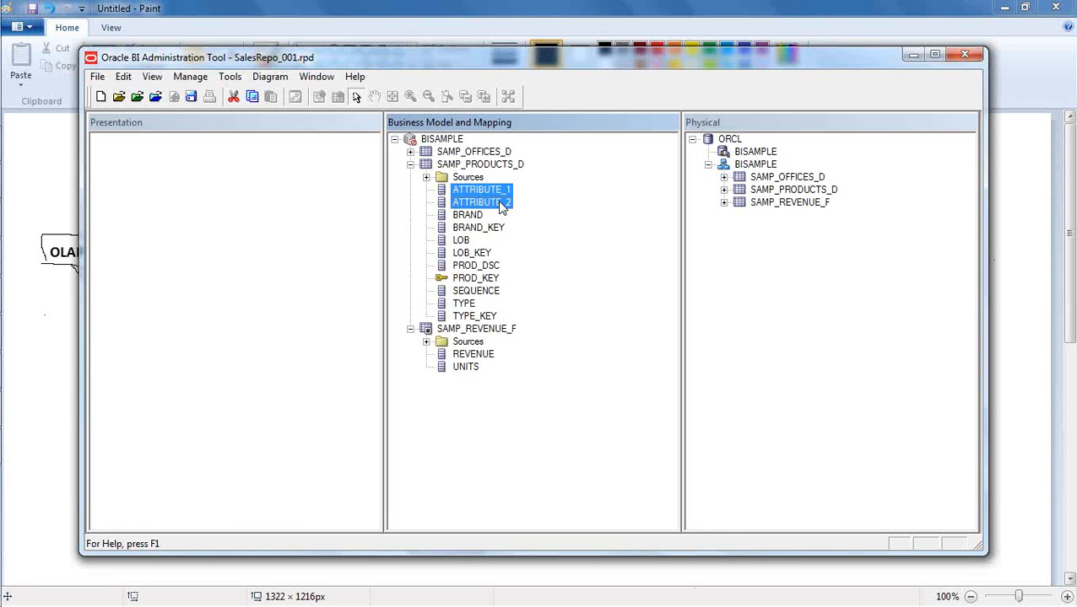
pyautogui.keyDown('ctrl'); pyautogui.click(489, 291); pyautogui.keyUp('ctrl')
pyautogui.rightClick(498, 207)
pyautogui.click(559, 284)
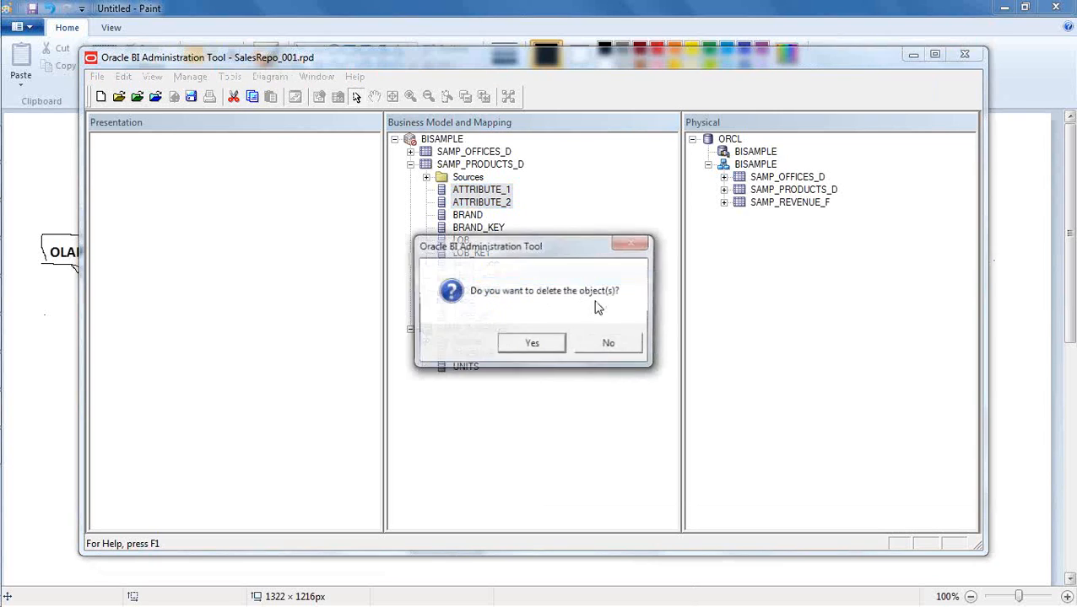
pyautogui.click(556, 343)
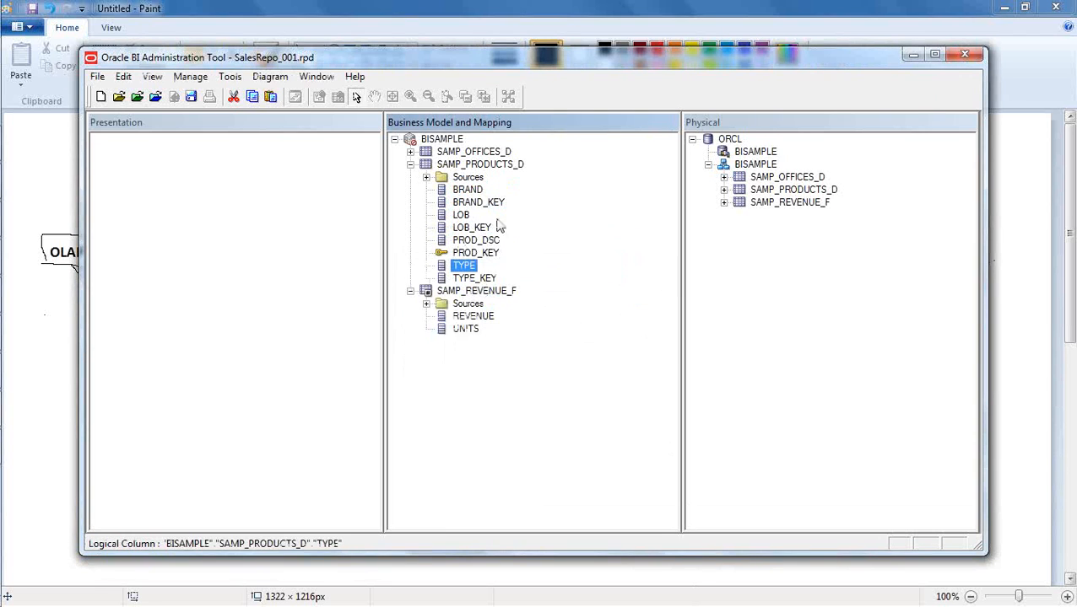
# - Delete the SEQUENCE column from the SAMP_OFFICES_D logical table
pyautogui.click(410, 152)
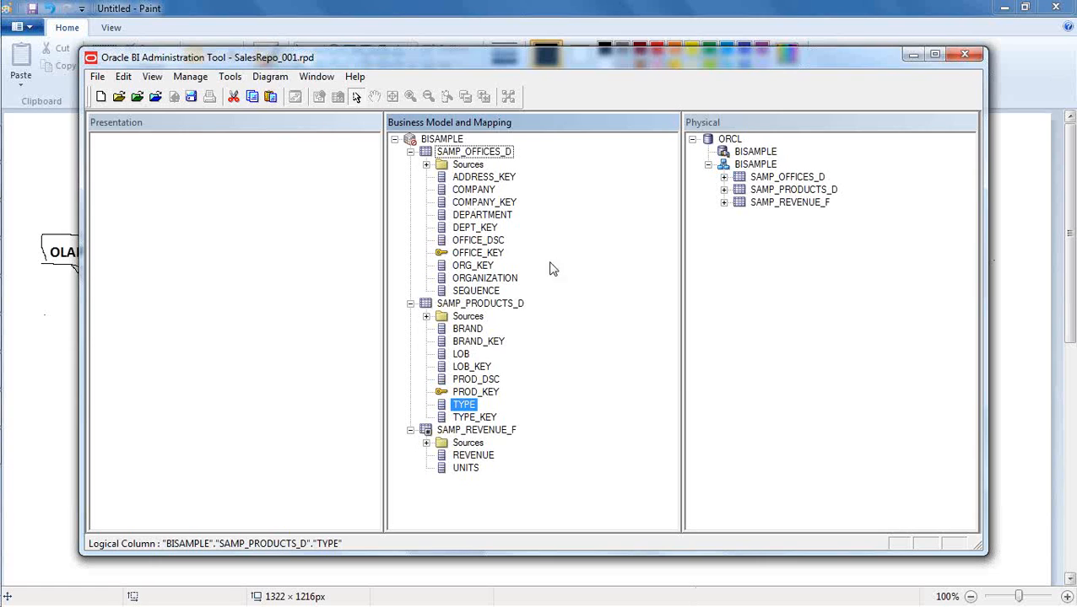
pyautogui.click(475, 291)
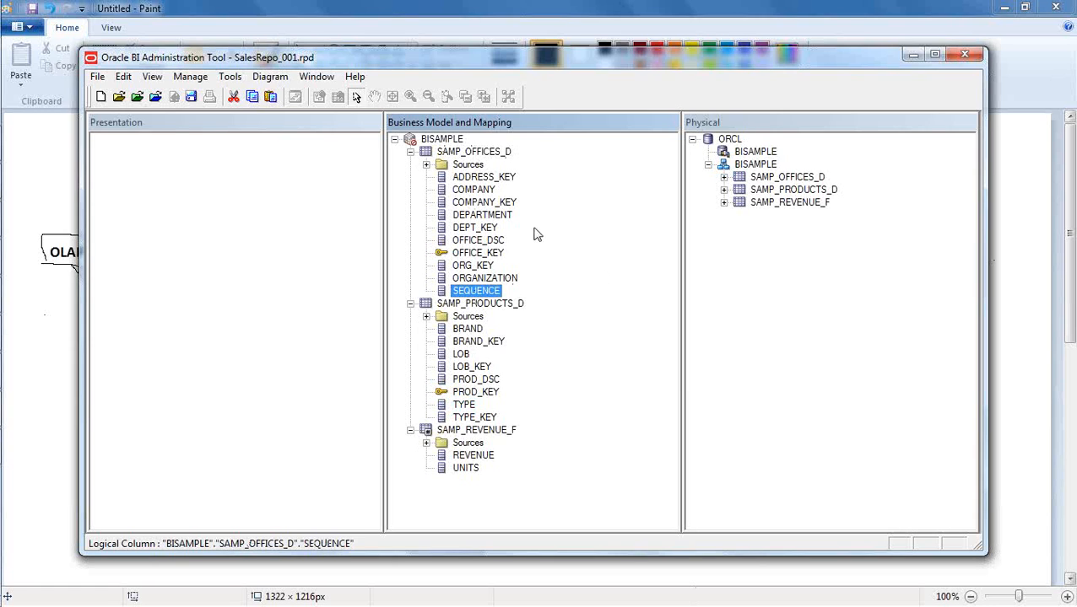
pyautogui.rightClick(488, 293)
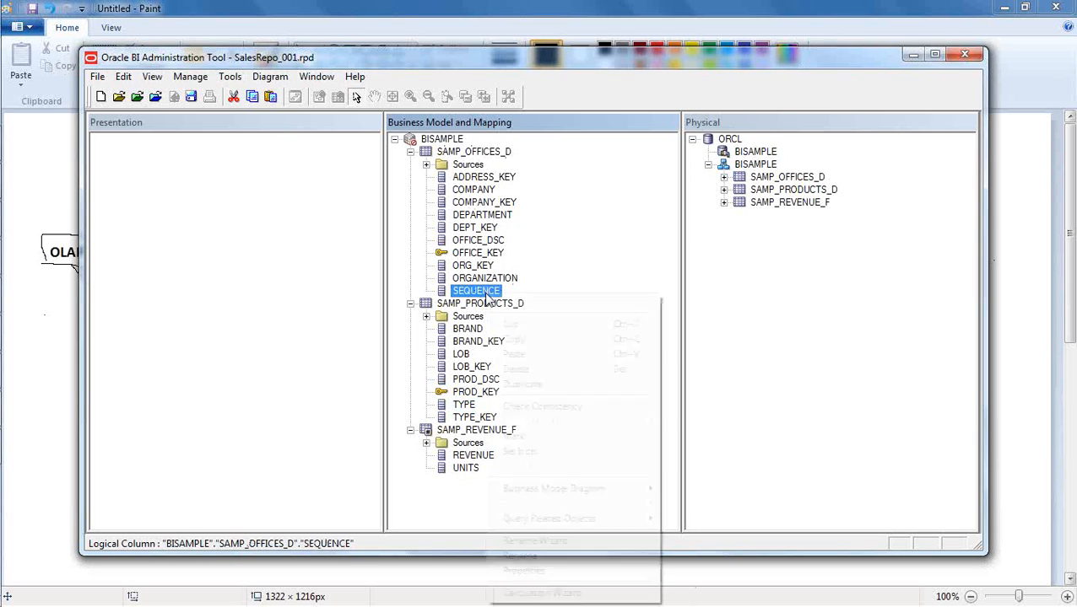
pyautogui.click(541, 368)
pyautogui.click(537, 347)
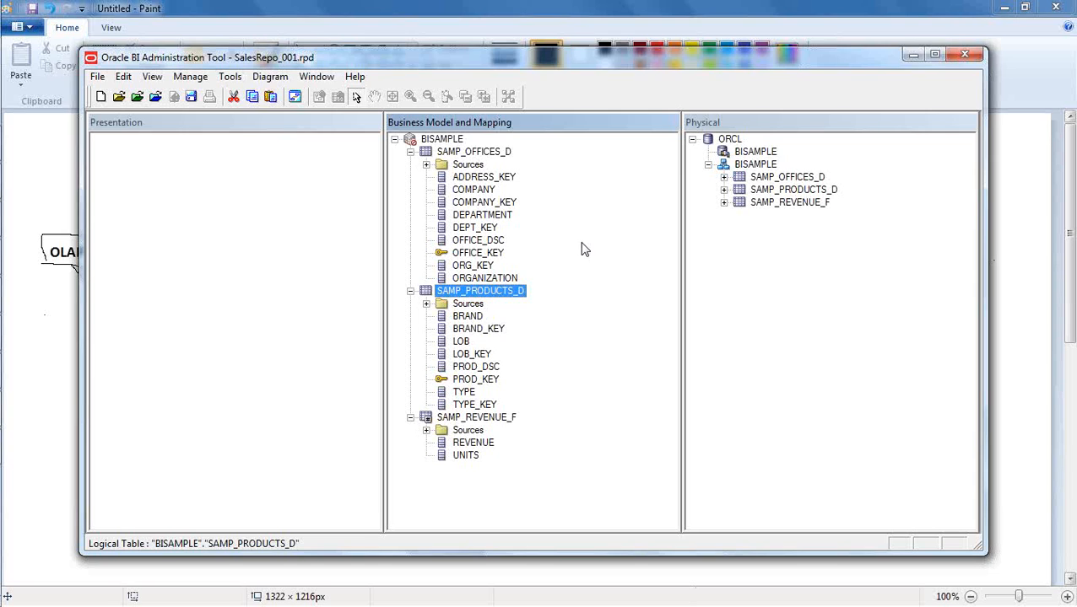
# - Rename the SAMP_OFFICES_D logical table in the BISAMPLE business model to Offices
pyautogui.click(410, 152)
pyautogui.click(410, 165)
pyautogui.click(410, 177)
pyautogui.click(496, 270)
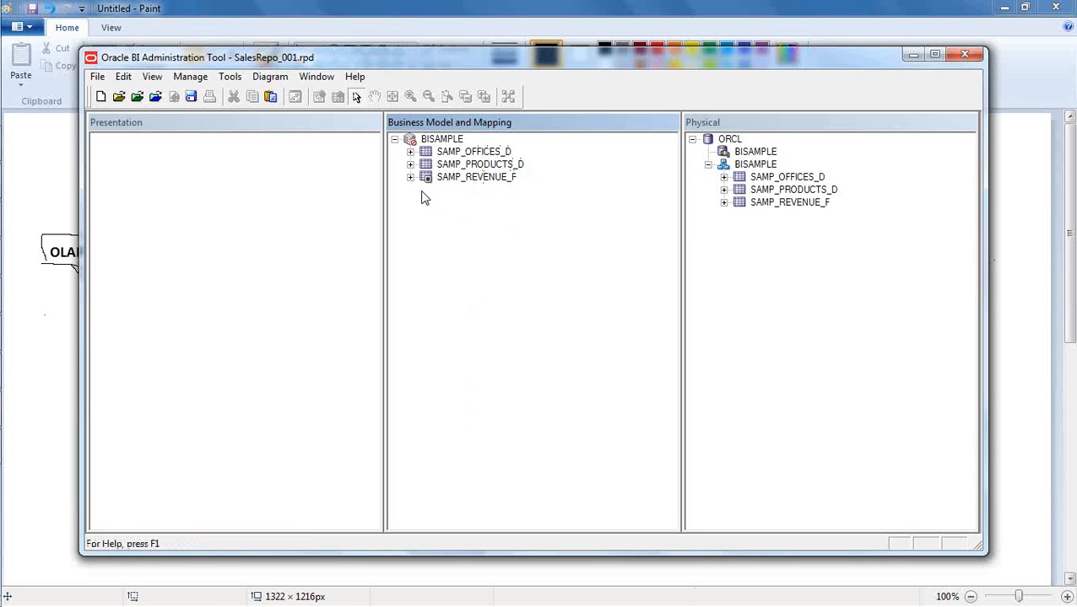
pyautogui.rightClick(478, 154)
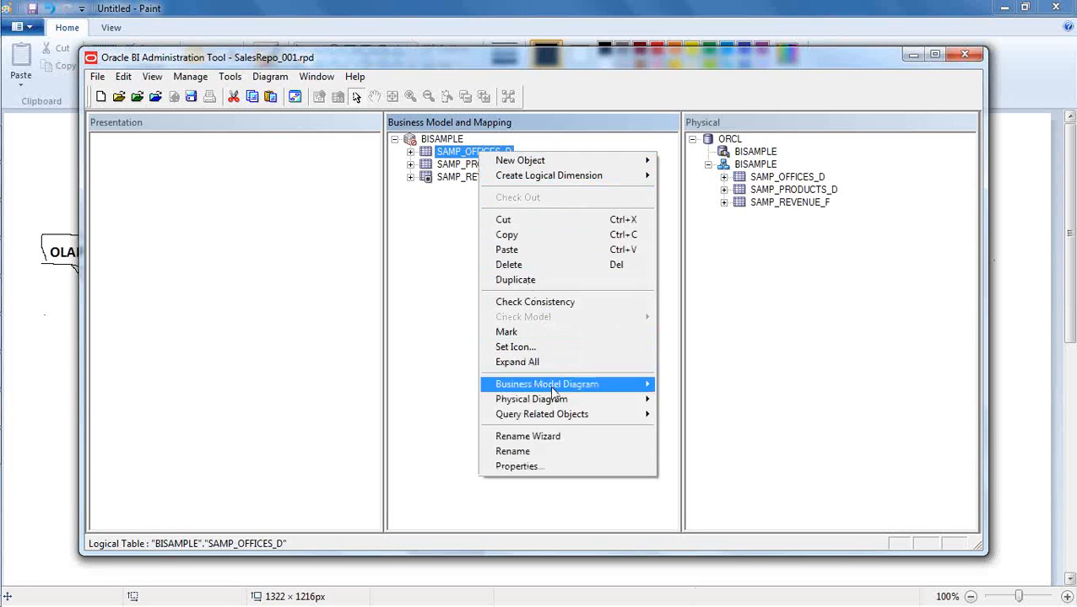
pyautogui.click(565, 453)
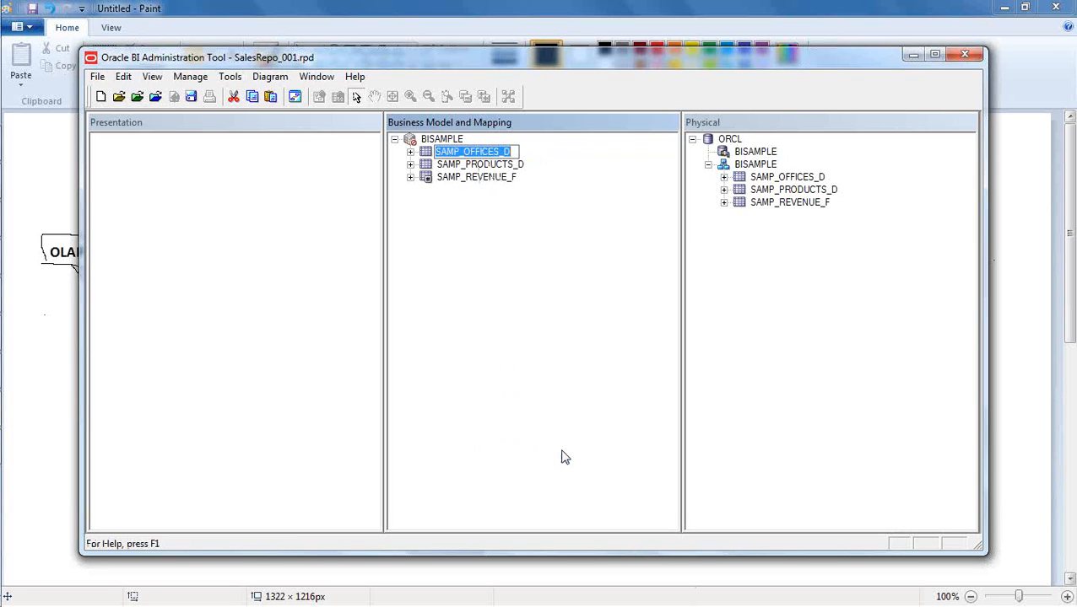
pyautogui.write('Offices')
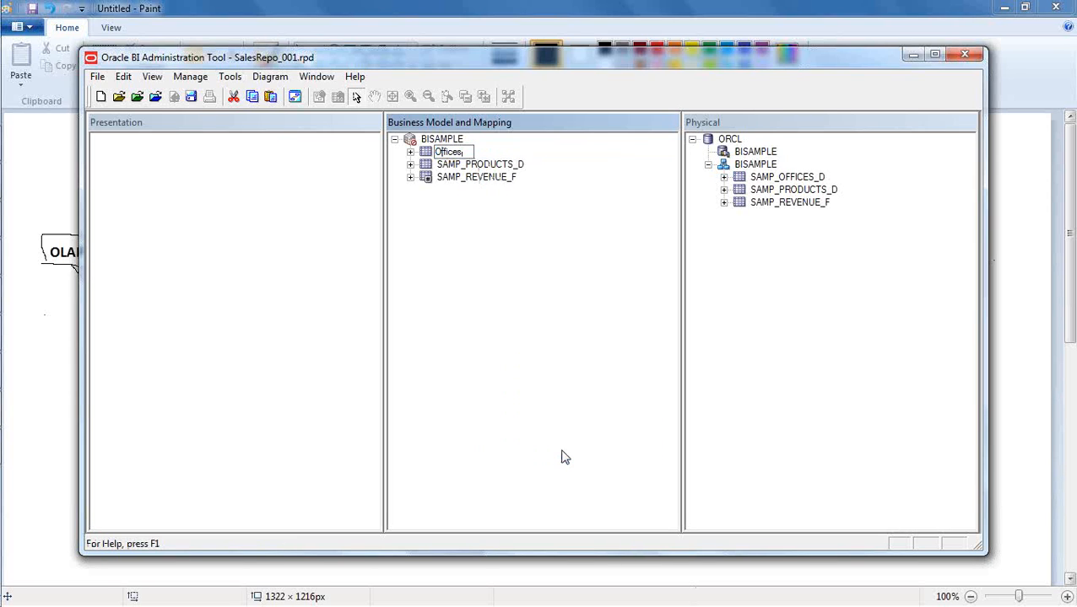
pyautogui.click(544, 408)
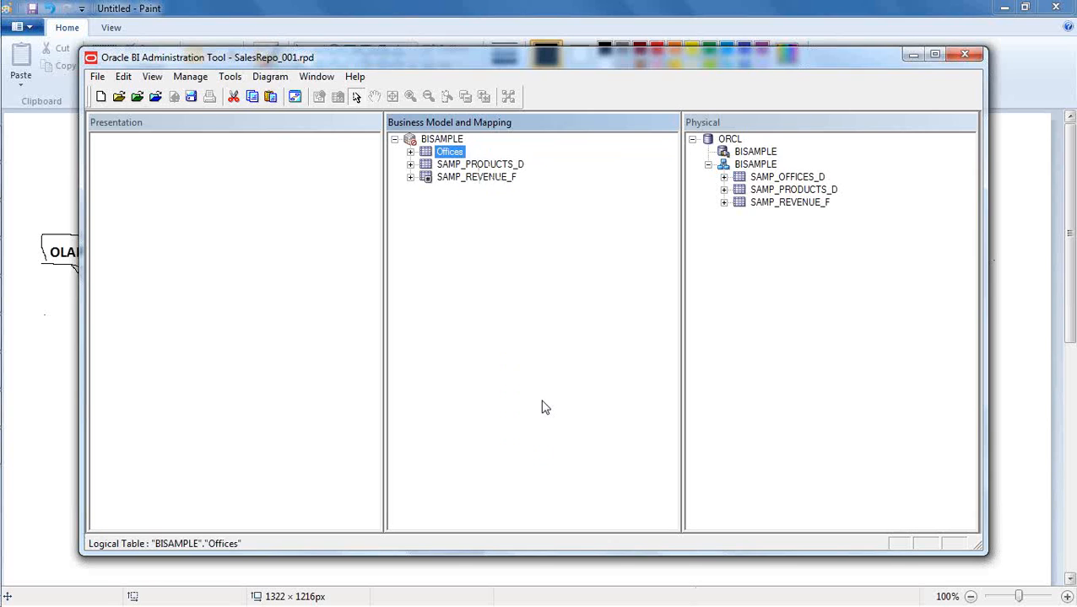
pyautogui.click(544, 408)
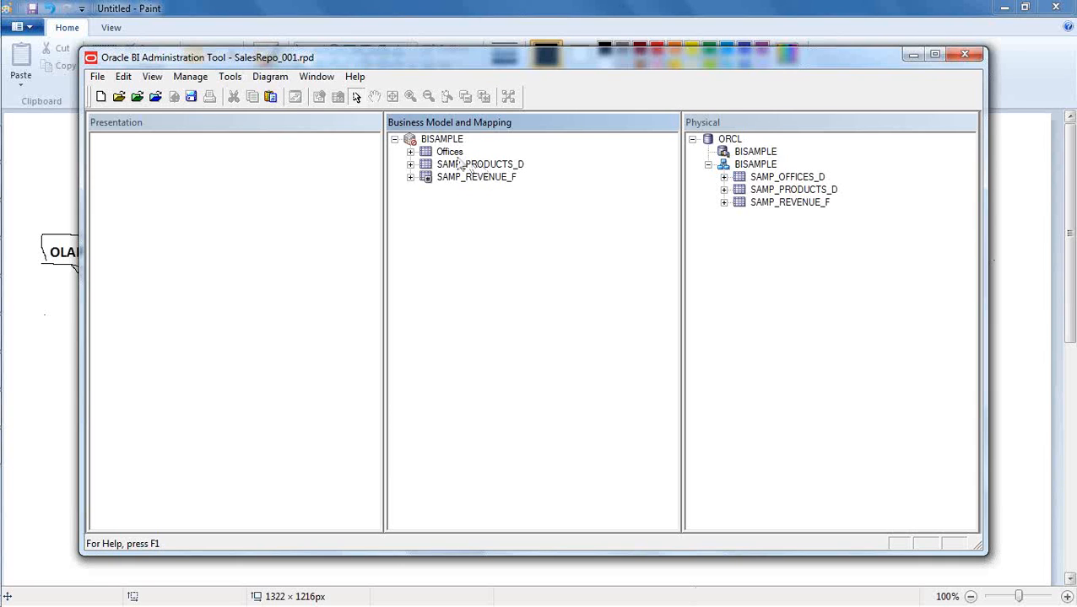
# - Examine the columns and the logical table source of the Offices table in the BISAMPLE business model
pyautogui.click(410, 153)
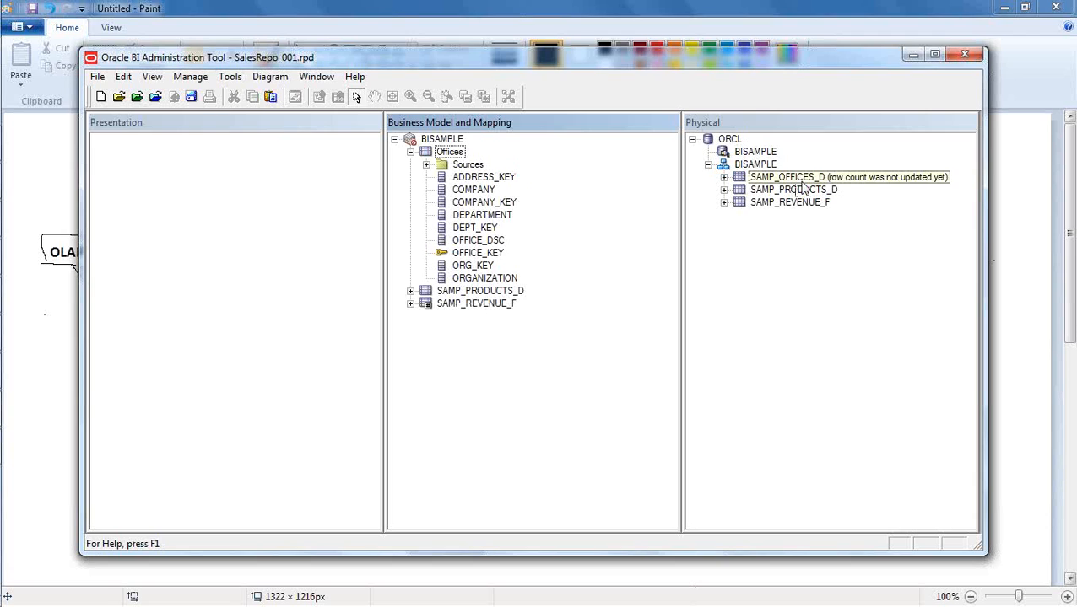
pyautogui.click(451, 153)
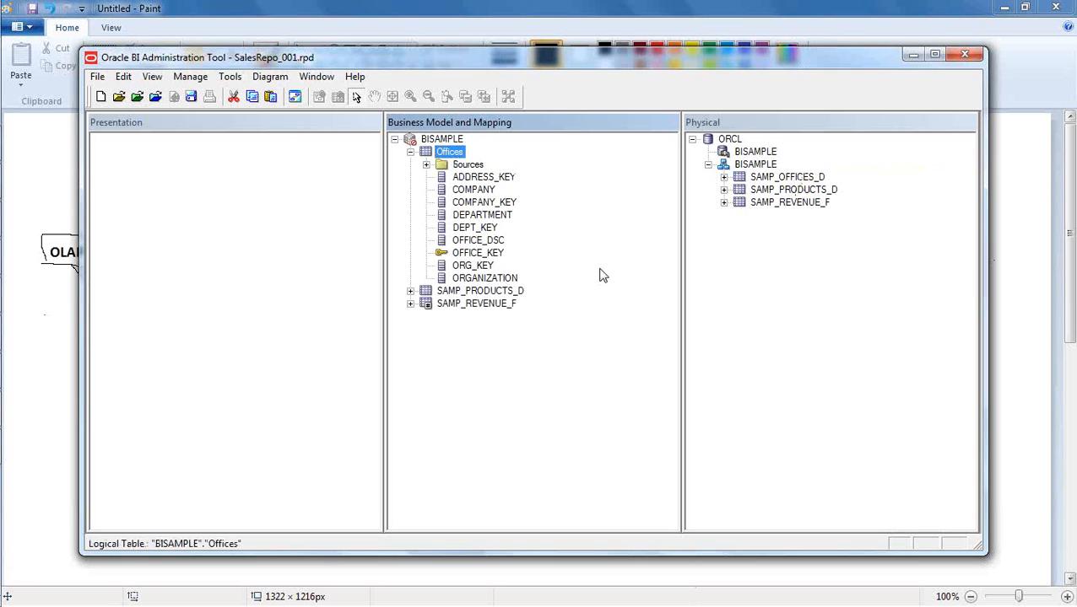
pyautogui.click(426, 164)
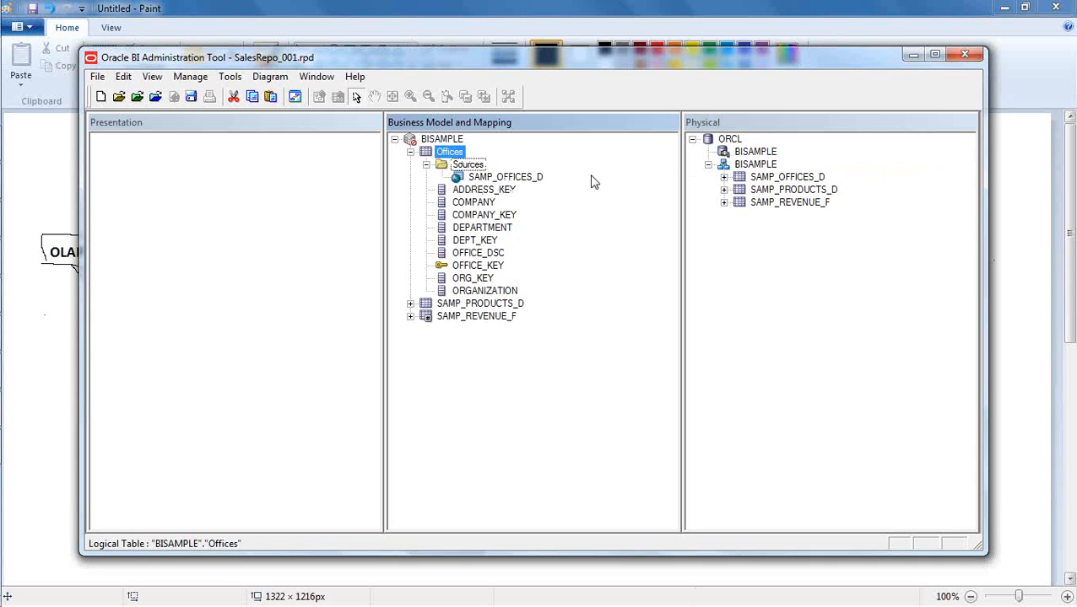
pyautogui.click(425, 164)
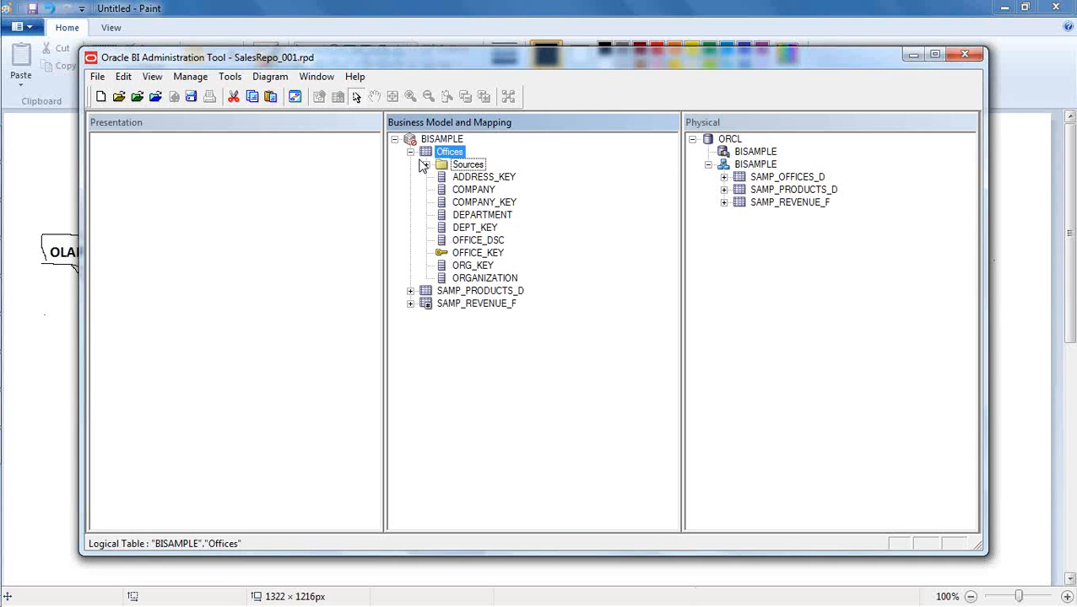
pyautogui.click(410, 153)
# - Switch to Paint and add the text View on the canvas below the Products, Offices and Revenue list
pyautogui.click(52, 314)
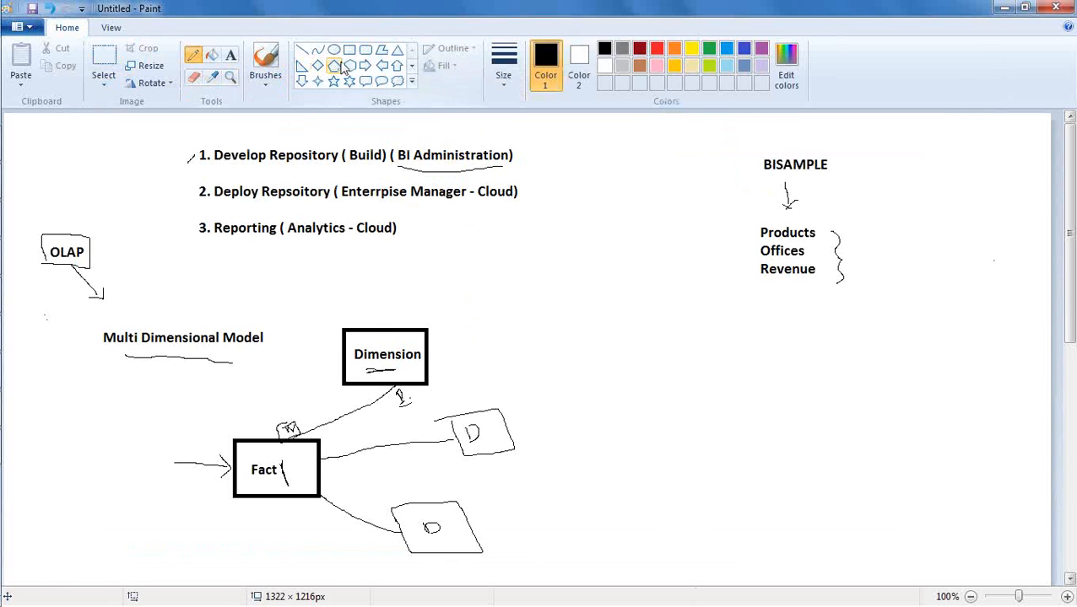
pyautogui.click(230, 55)
pyautogui.moveTo(733, 327); pyautogui.dragTo(751, 359)
pyautogui.write('View')
pyautogui.click(771, 463)
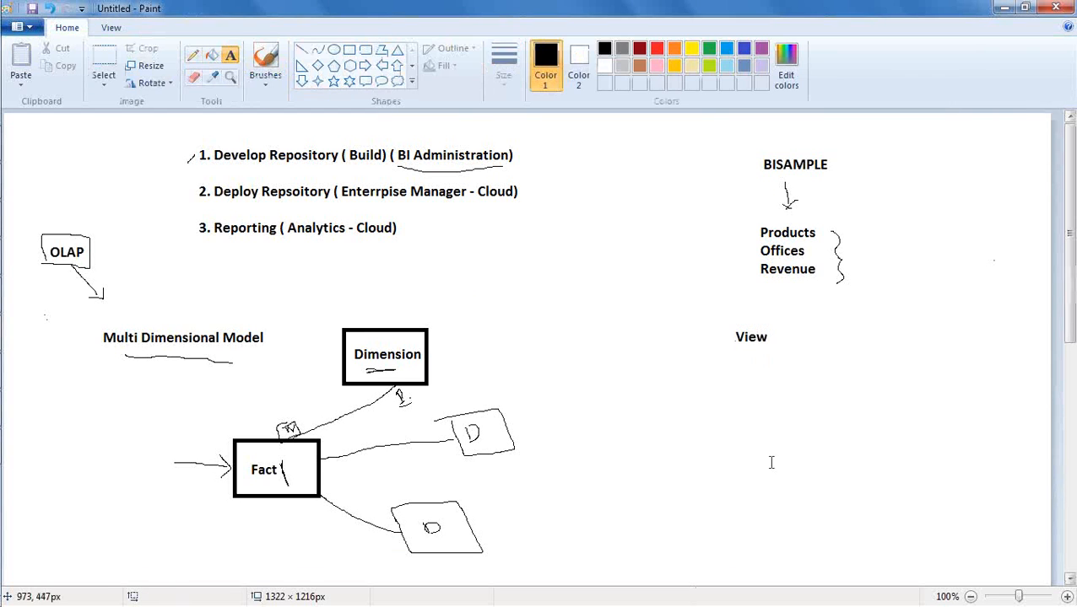
# - Draw a thick vertical line downward from the View label, undoing the arrowhead at its lower end
pyautogui.click(301, 51)
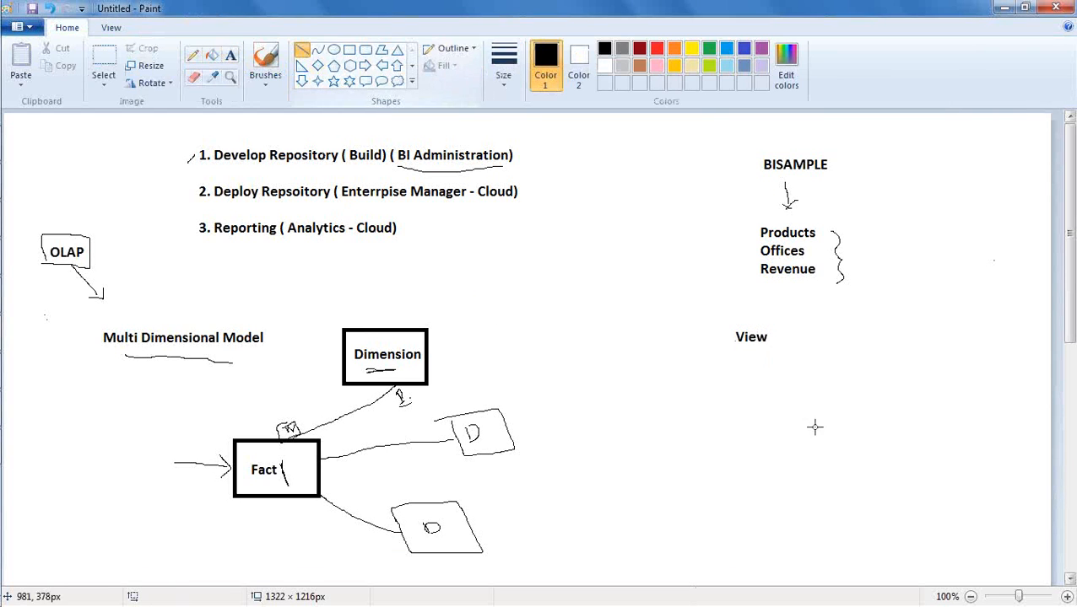
pyautogui.moveTo(746, 357); pyautogui.dragTo(746, 463)
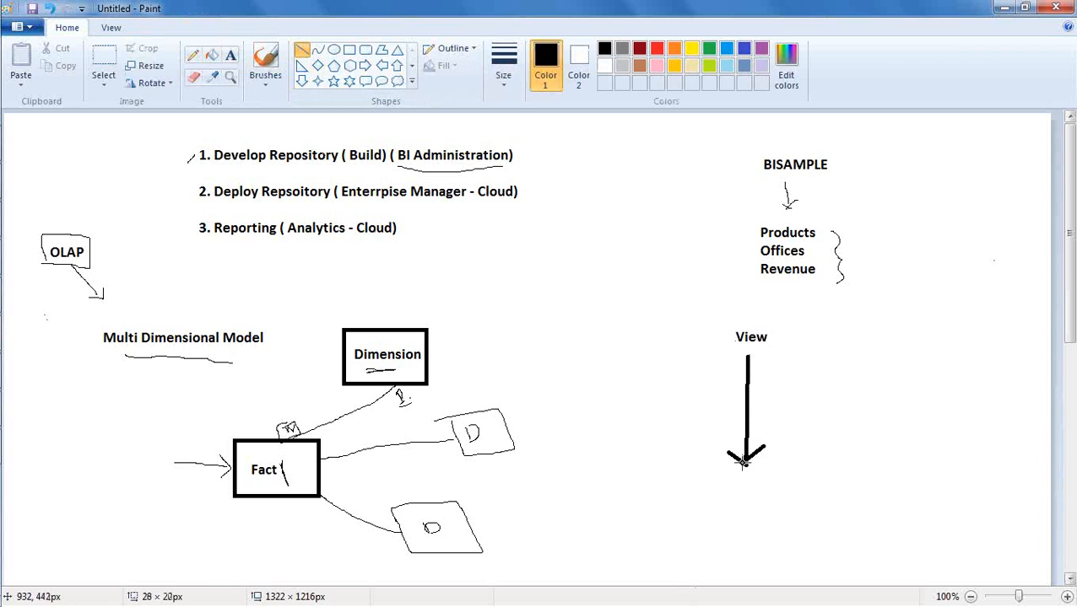
pyautogui.click(230, 55)
pyautogui.click(731, 480)
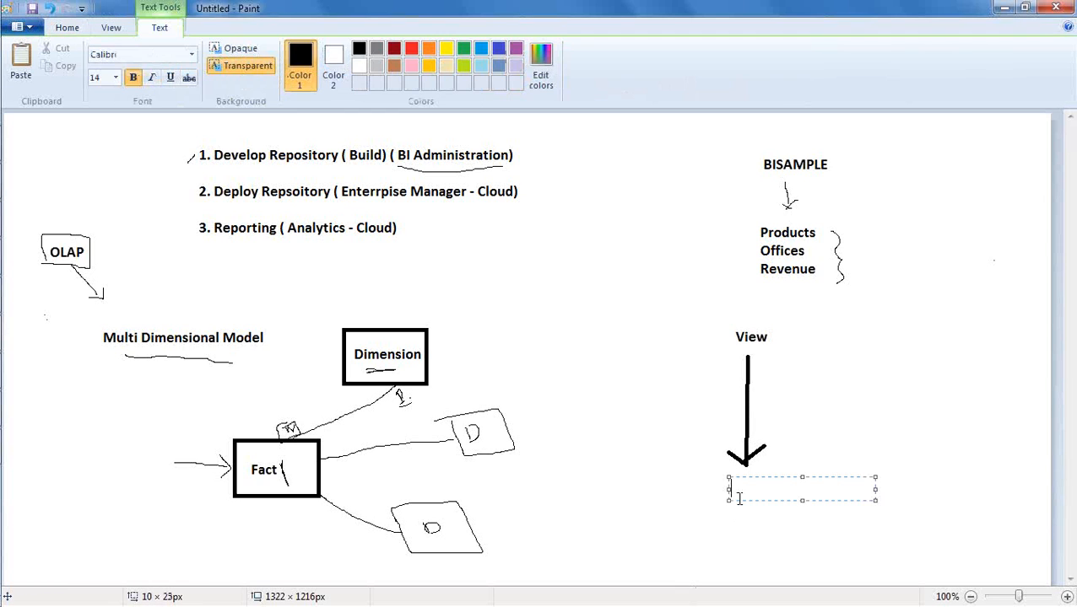
pyautogui.hotkey('ctrl', 'z')
pyautogui.hotkey('ctrl', 'z')
pyautogui.hotkey('ctrl', 'z')
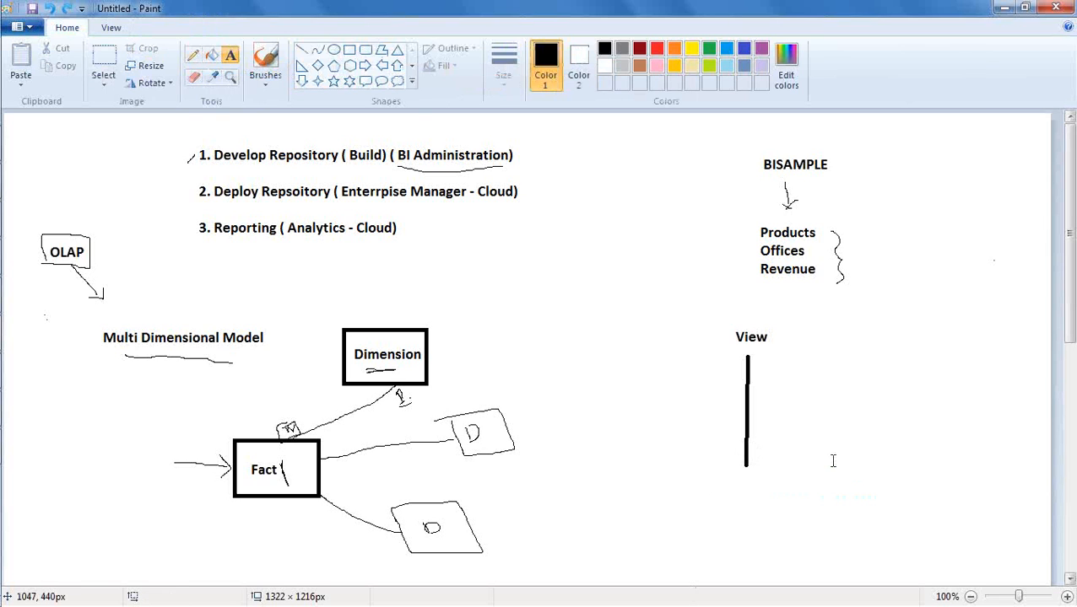
# - Add the text Table below the vertical line and draw an arrowhead at the line's upper end pointing to View
pyautogui.click(726, 485)
pyautogui.write('table')
pyautogui.hotkey('ctrl', 'a')
pyautogui.press('Delete')
pyautogui.write('T')
pyautogui.click(646, 360)
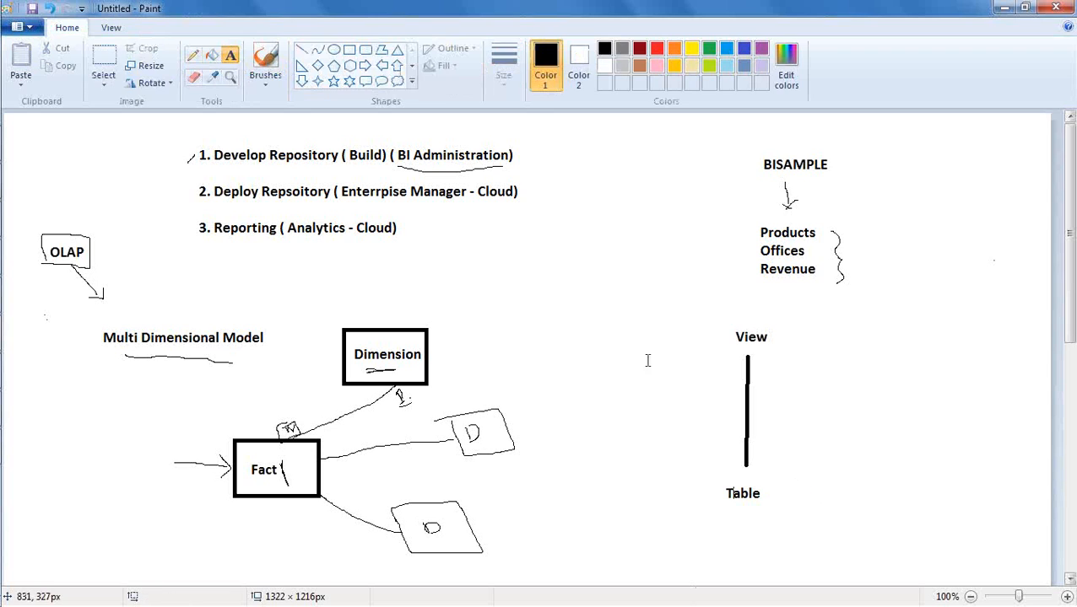
pyautogui.click(302, 50)
pyautogui.moveTo(735, 365); pyautogui.dragTo(760, 363)
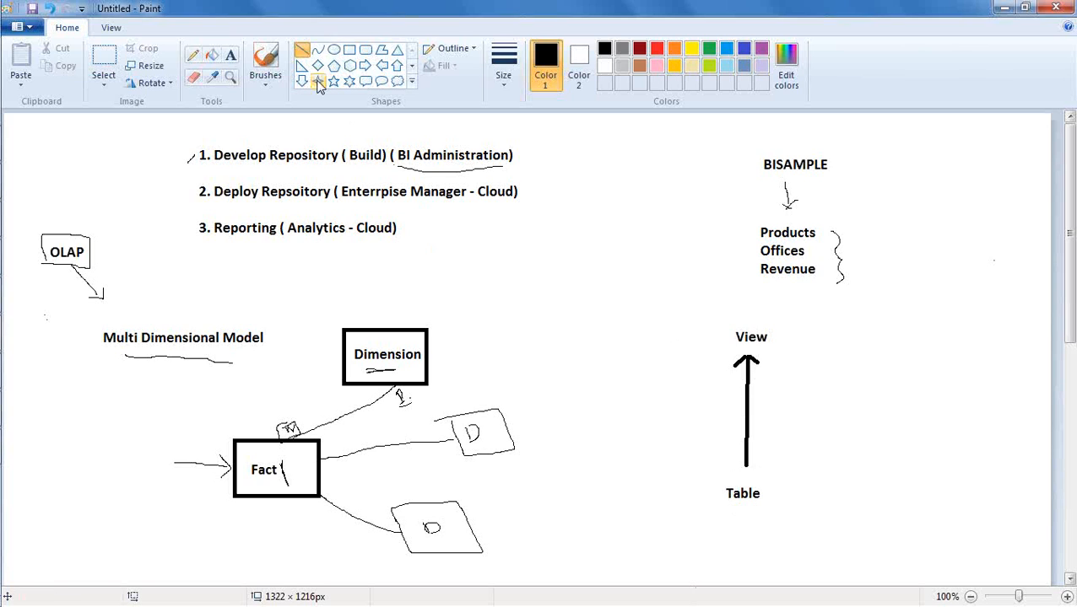
# - Draw two small rectangles in a row beside the Table label, the second about 74 × 45 px
pyautogui.click(350, 56)
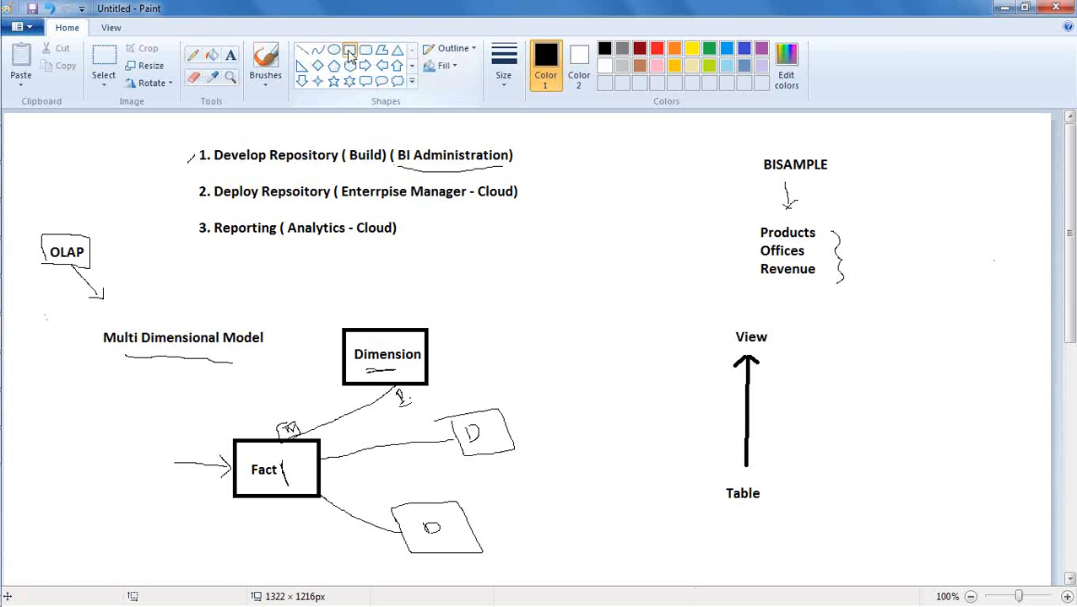
pyautogui.moveTo(823, 465)
pyautogui.mouseDown()
pyautogui.moveTo(837, 491)
pyautogui.moveTo(875, 500)
pyautogui.mouseUp()
pyautogui.moveTo(953, 471); pyautogui.dragTo(987, 479)
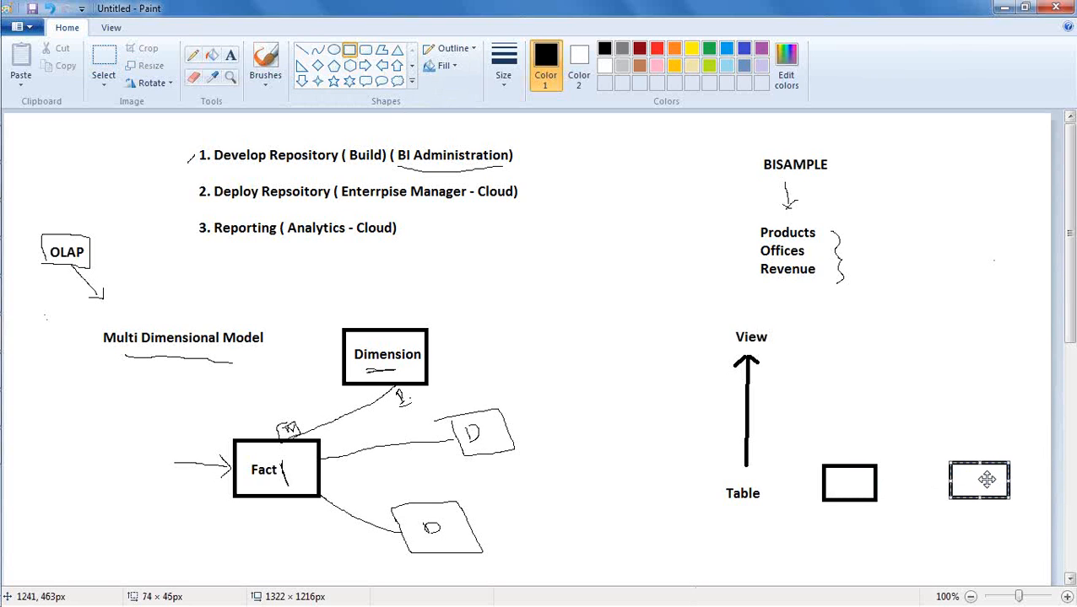
# - Label the first rectangle beside Table EMP and the second DEPT, positioning each text inside its box
pyautogui.click(232, 57)
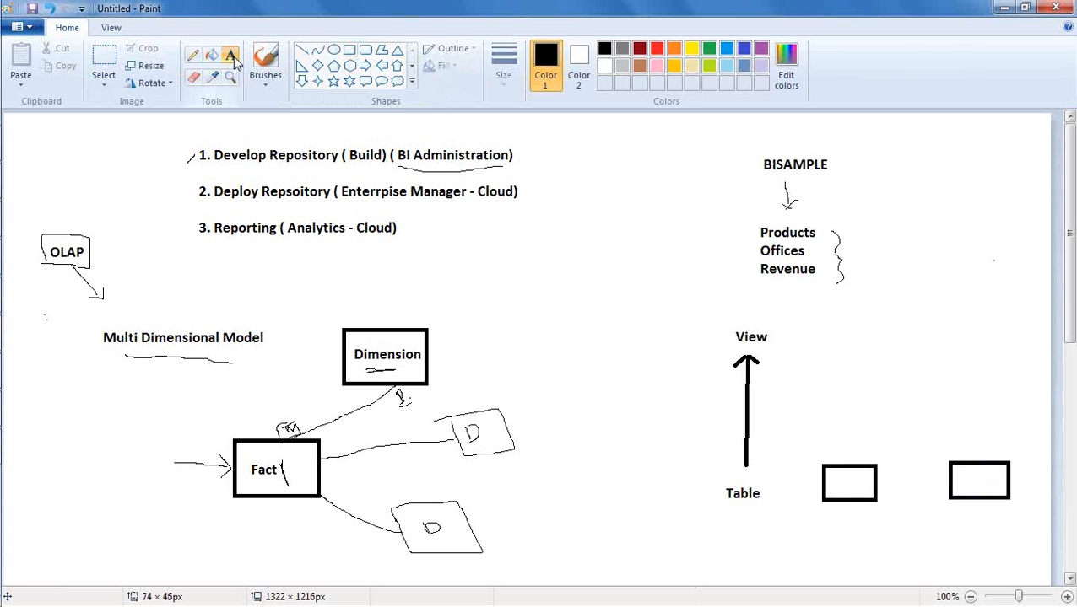
pyautogui.click(833, 468)
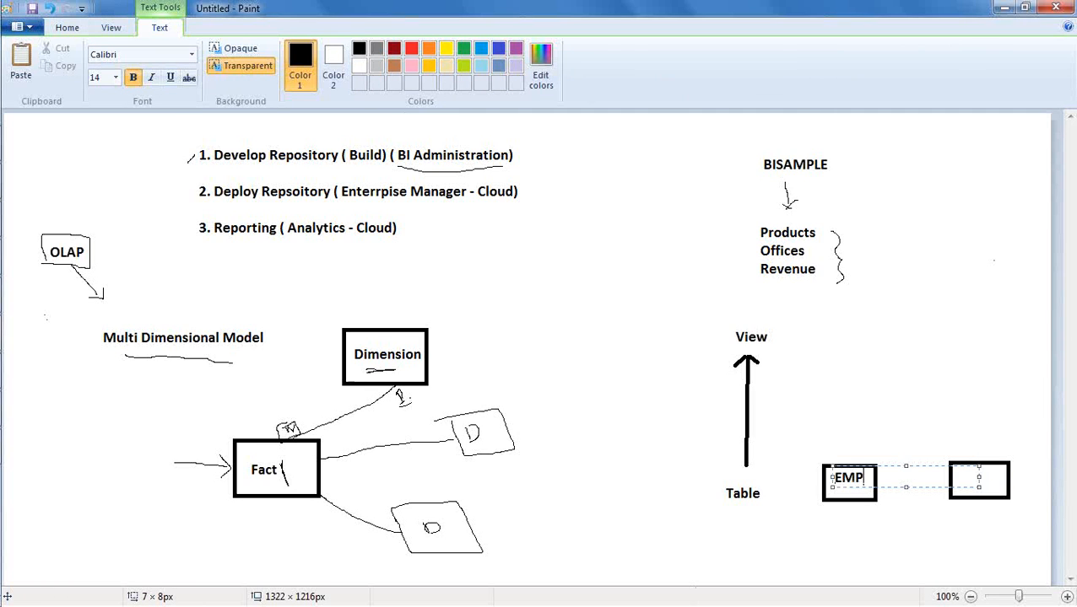
pyautogui.moveTo(874, 466); pyautogui.dragTo(874, 472)
pyautogui.click(877, 499)
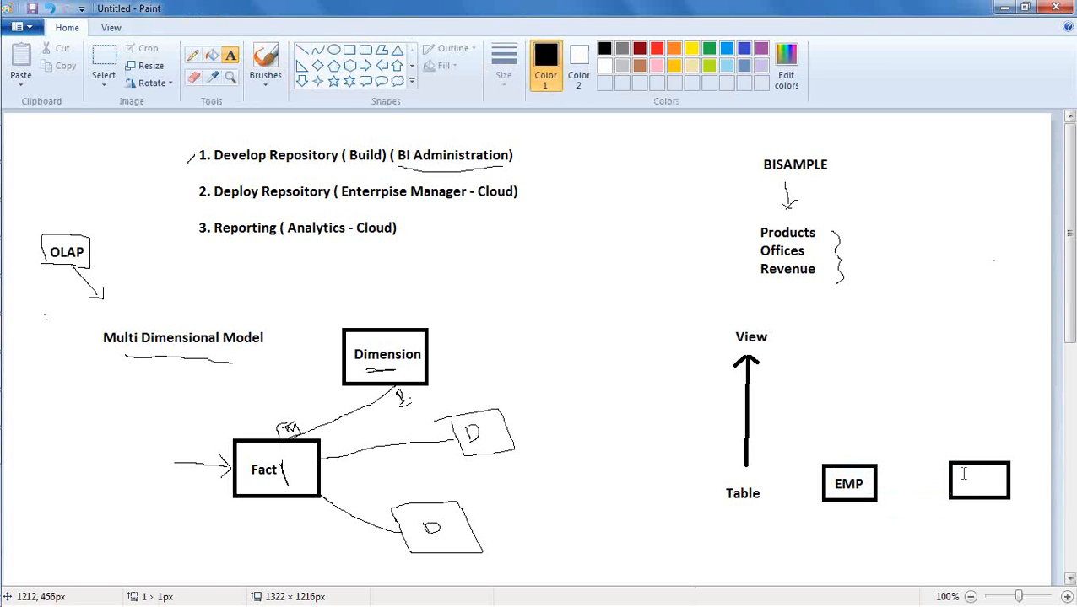
pyautogui.click(963, 474)
pyautogui.write('DEPT')
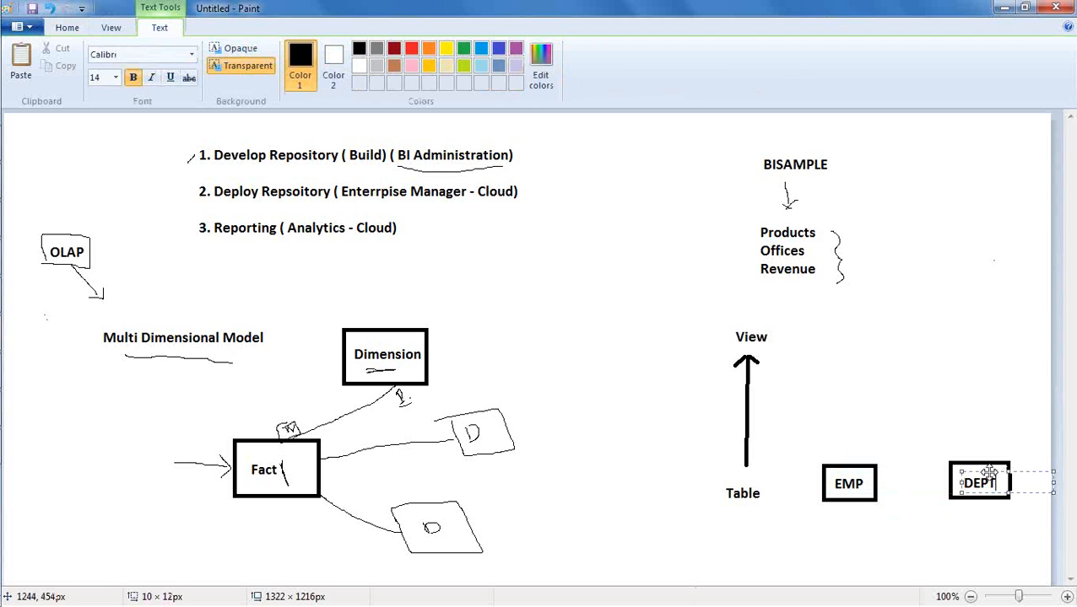
pyautogui.moveTo(989, 473); pyautogui.dragTo(989, 469)
pyautogui.click(920, 503)
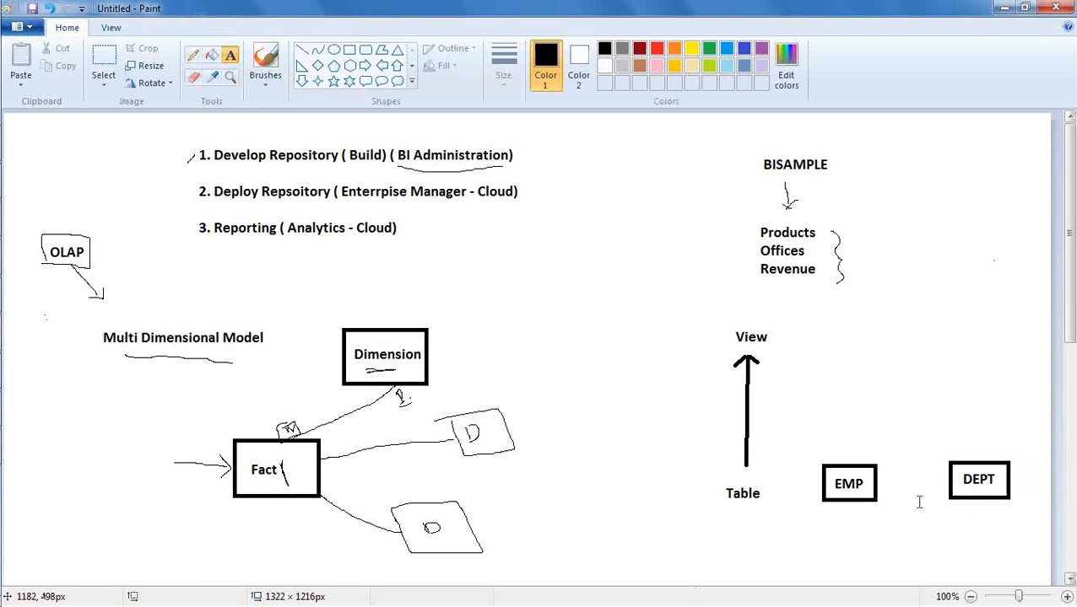
# - Add the text EMPDEPT beside the View label and frame it with a rectangle
pyautogui.moveTo(860, 329); pyautogui.dragTo(1004, 358)
pyautogui.write('EMPDEPT')
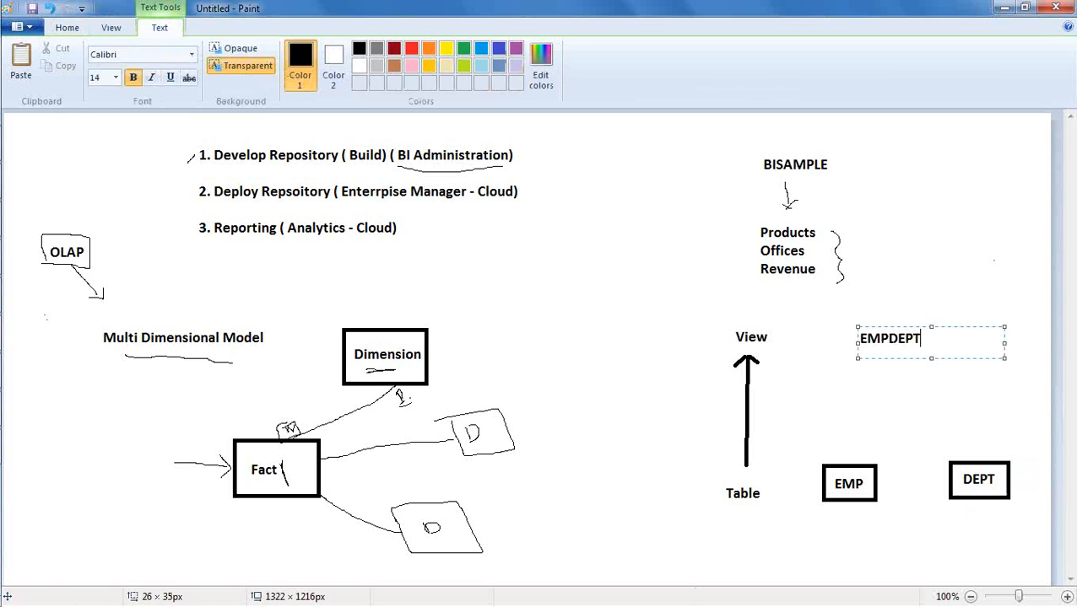
pyautogui.click(875, 372)
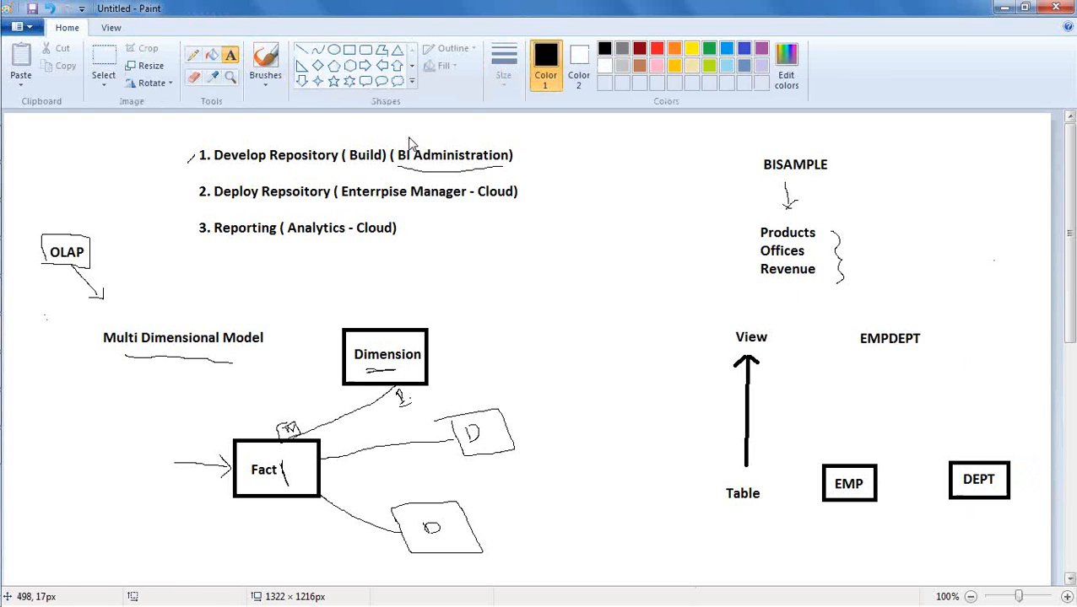
pyautogui.click(347, 50)
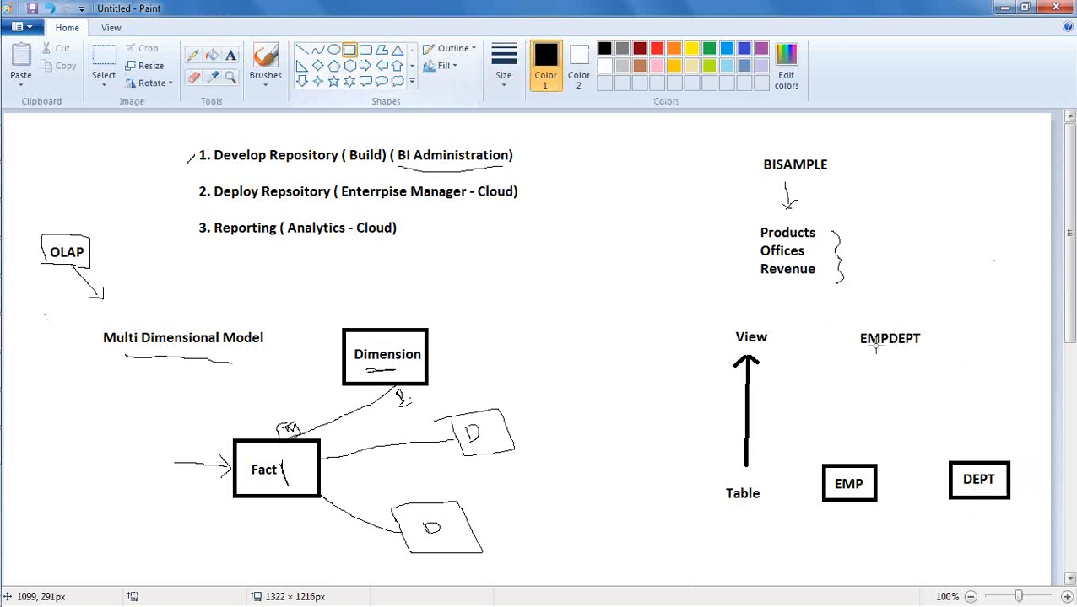
pyautogui.moveTo(852, 325); pyautogui.dragTo(933, 353)
pyautogui.click(916, 438)
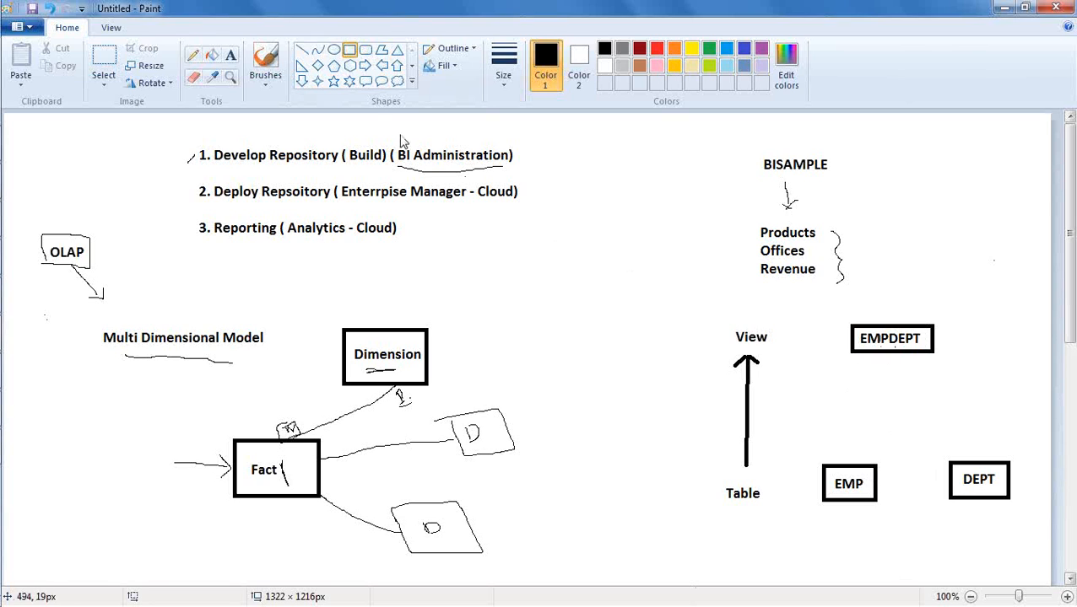
# - Select the rounded rectangle shape for drawing
pyautogui.click(365, 49)
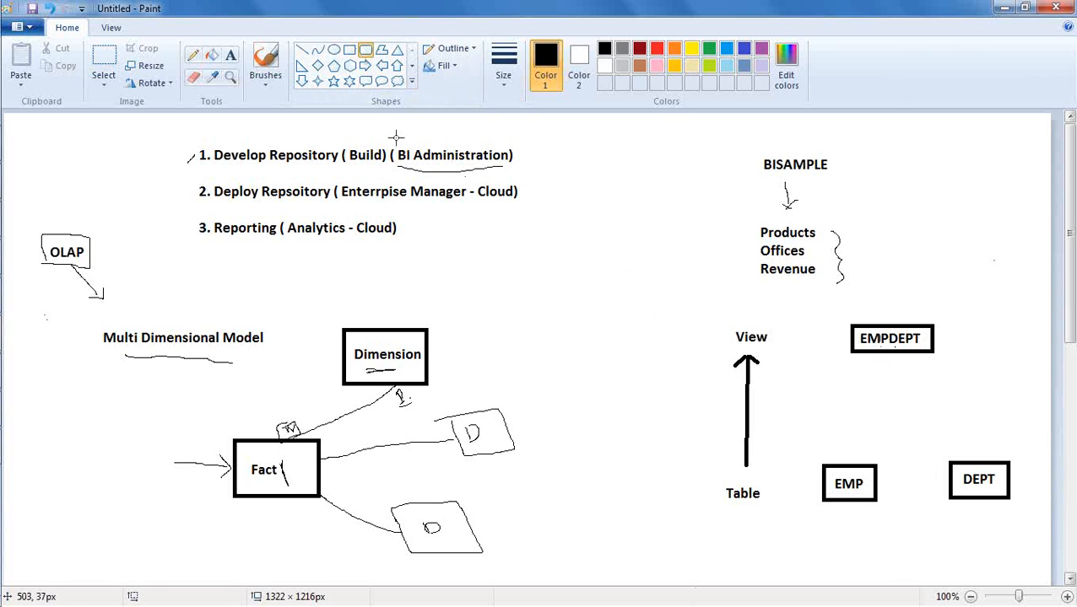
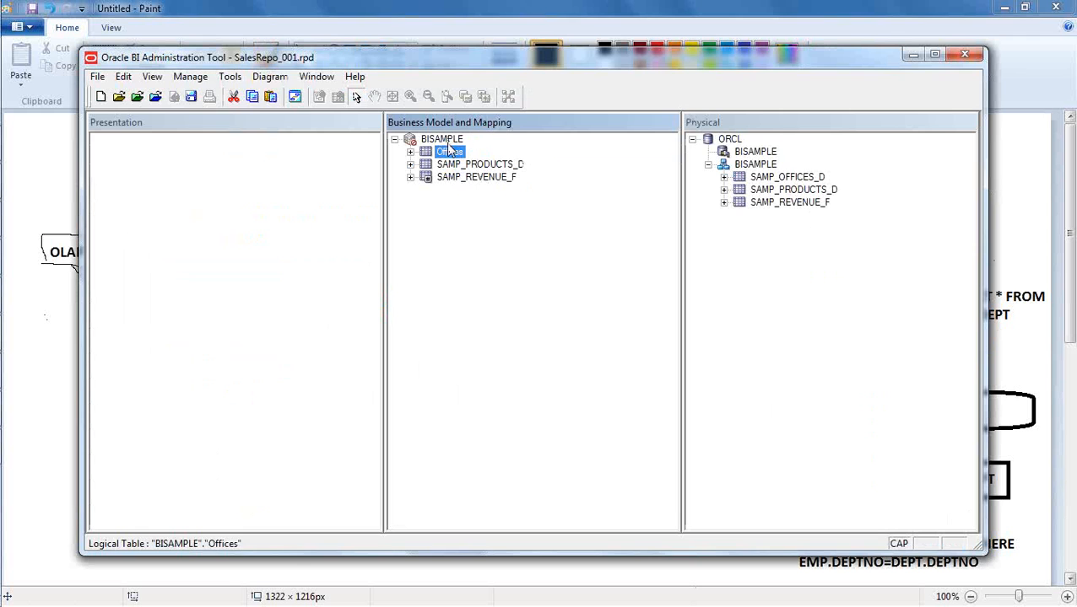
# - Compare the view-and-table diagram in Paint with the Offices logical table's columns and SAMP_OFFICES_D source in the Oracle BI Administration Tool
pyautogui.hotkey('alt', 'Tab')
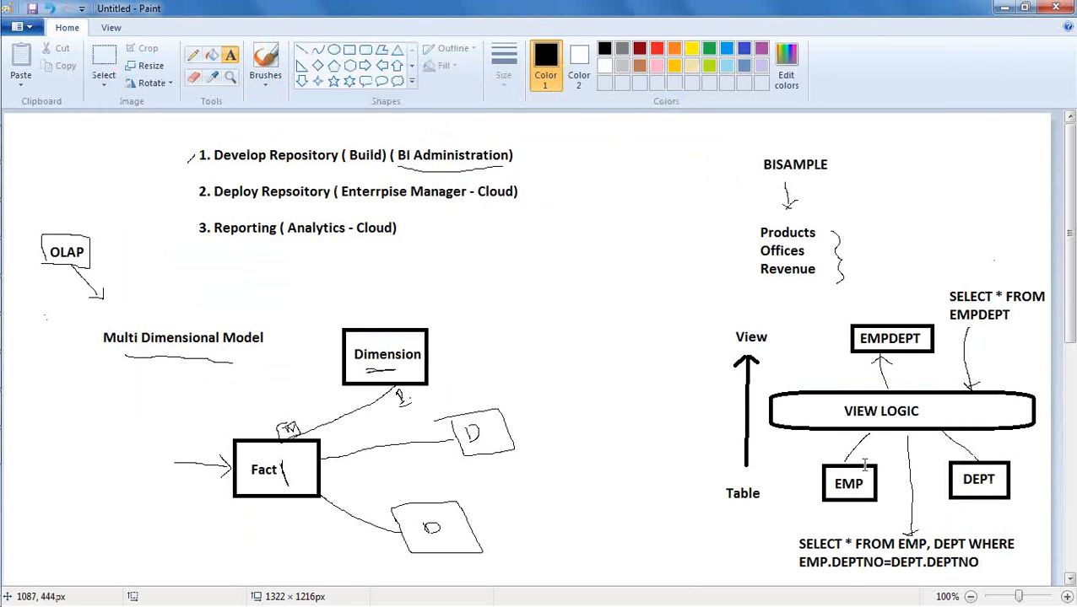
pyautogui.hotkey('alt', 'Tab')
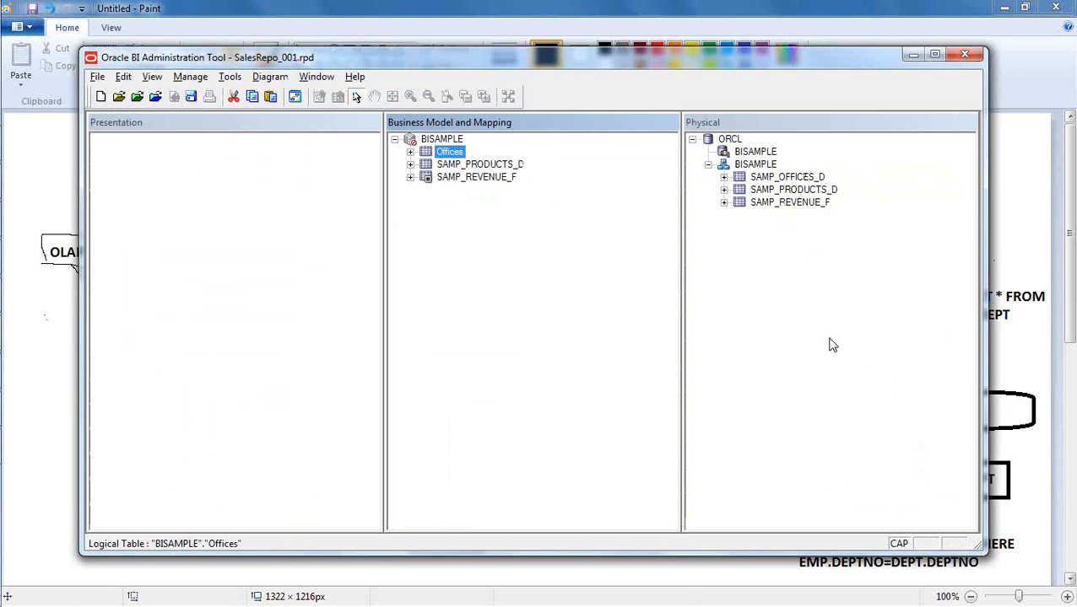
pyautogui.hotkey('alt', 'Tab')
pyautogui.hotkey('alt', 'Tab')
pyautogui.click(410, 152)
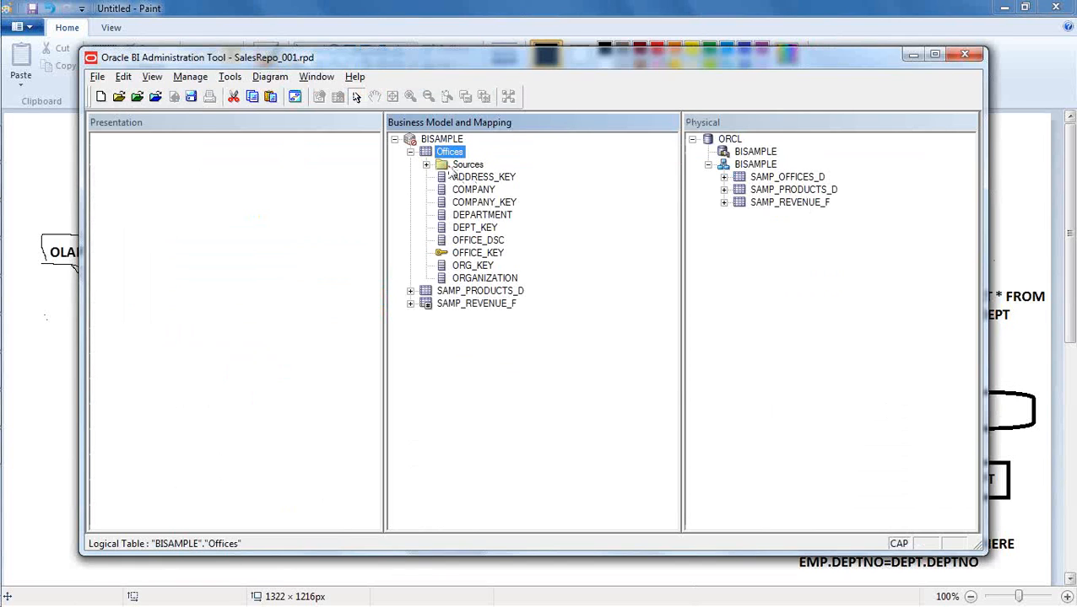
pyautogui.click(427, 166)
pyautogui.click(505, 177)
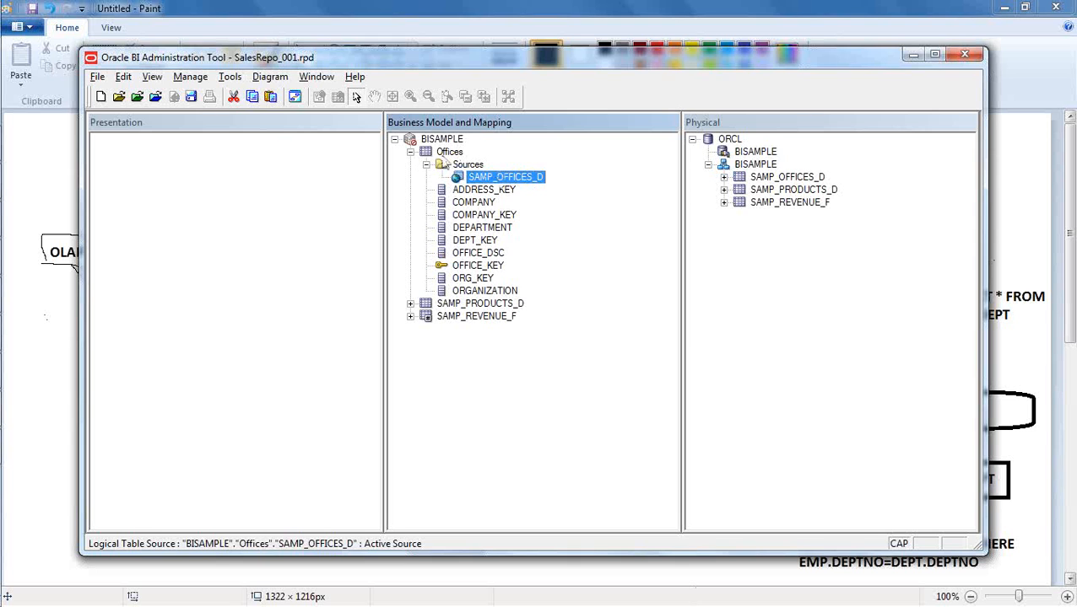
pyautogui.click(410, 152)
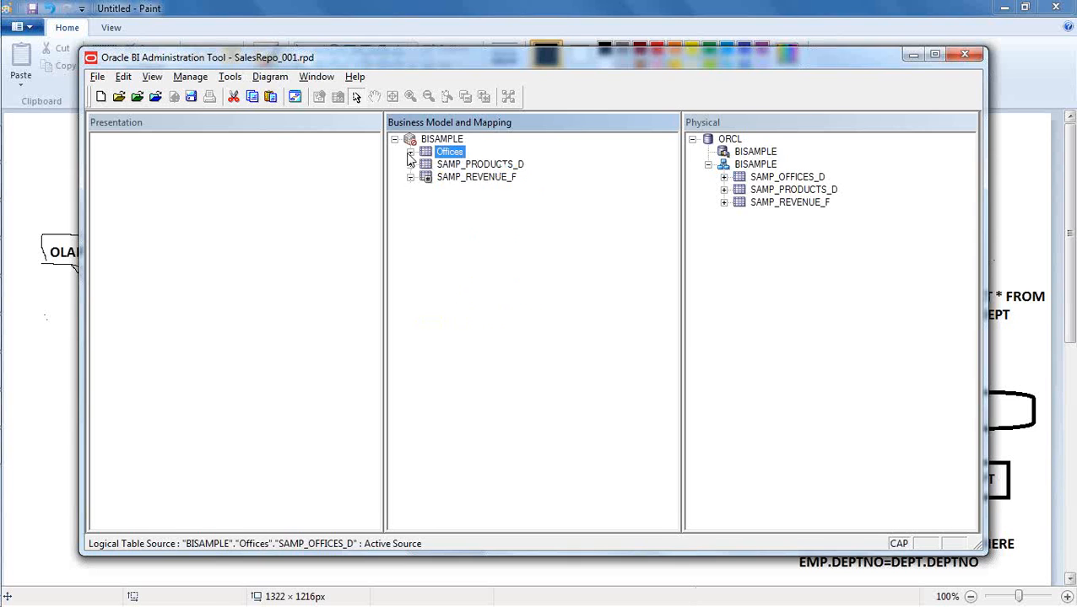
pyautogui.click(477, 289)
# - Revisit the EMPDEPT diagram in Paint, then recheck the Offices table's sources and columns in the Oracle BI Administration Tool
pyautogui.hotkey('alt', 'Tab')
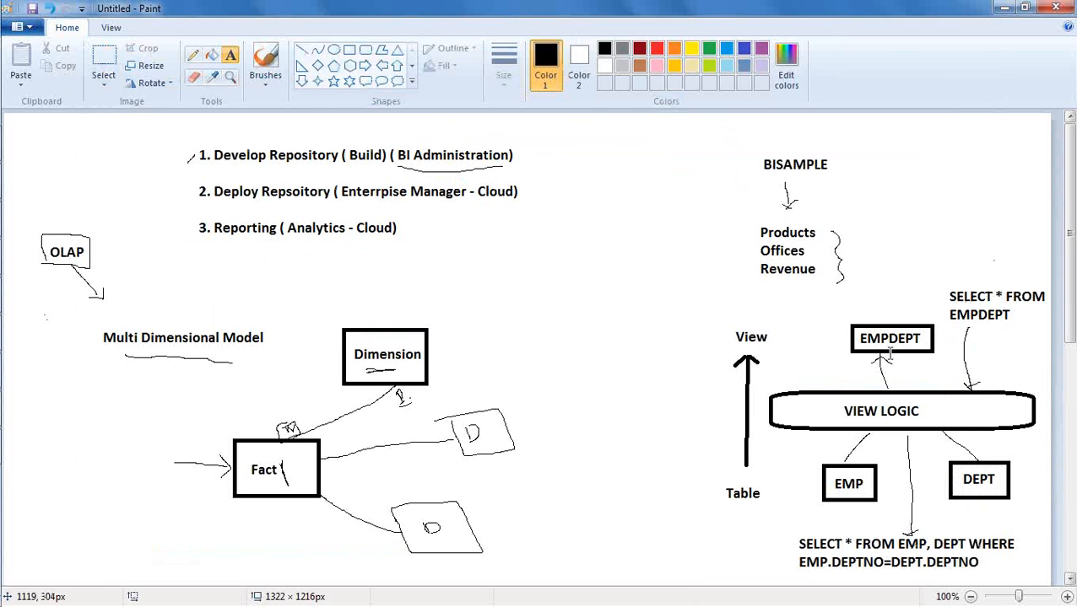
pyautogui.hotkey('alt', 'Tab')
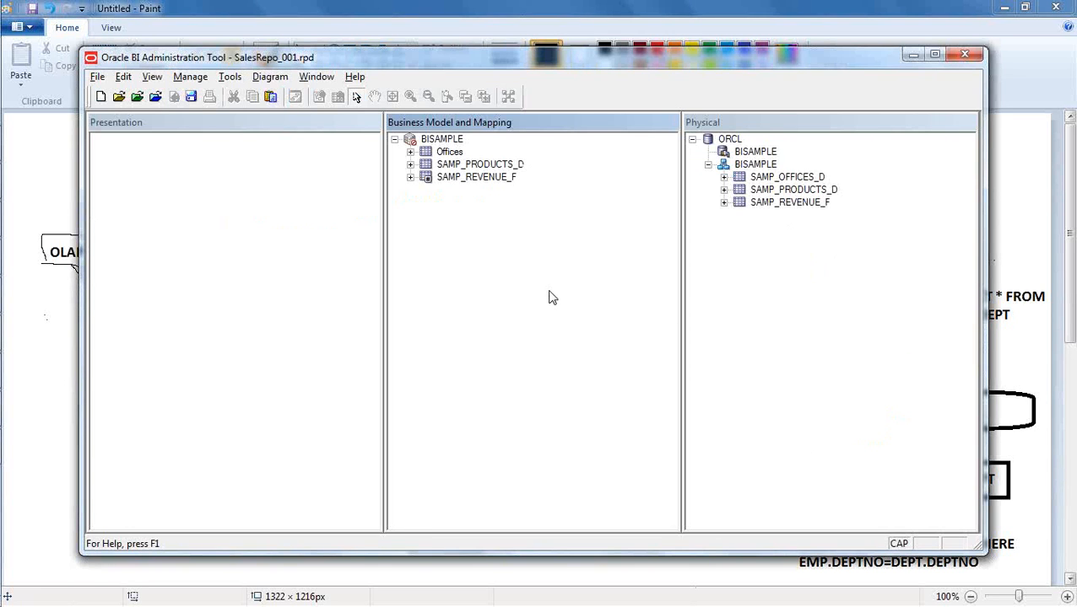
pyautogui.click(925, 19)
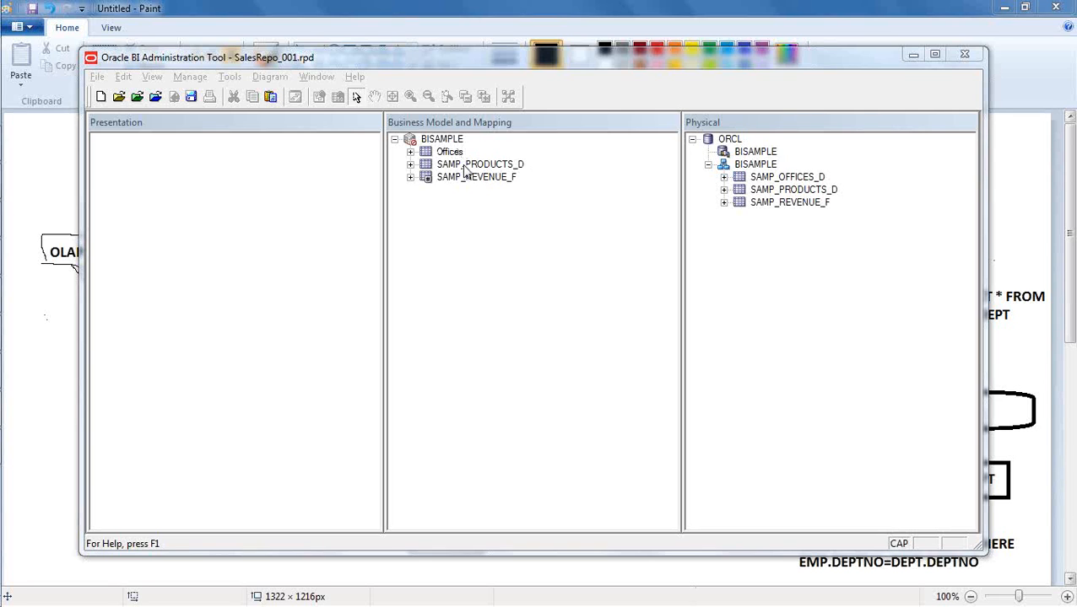
pyautogui.click(410, 151)
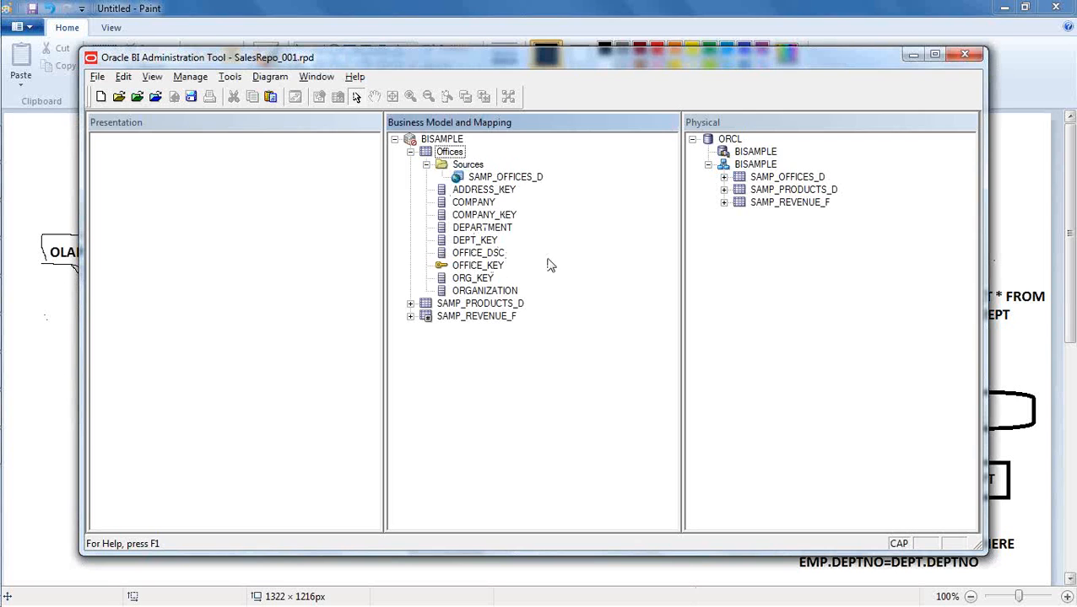
pyautogui.click(427, 166)
pyautogui.click(411, 153)
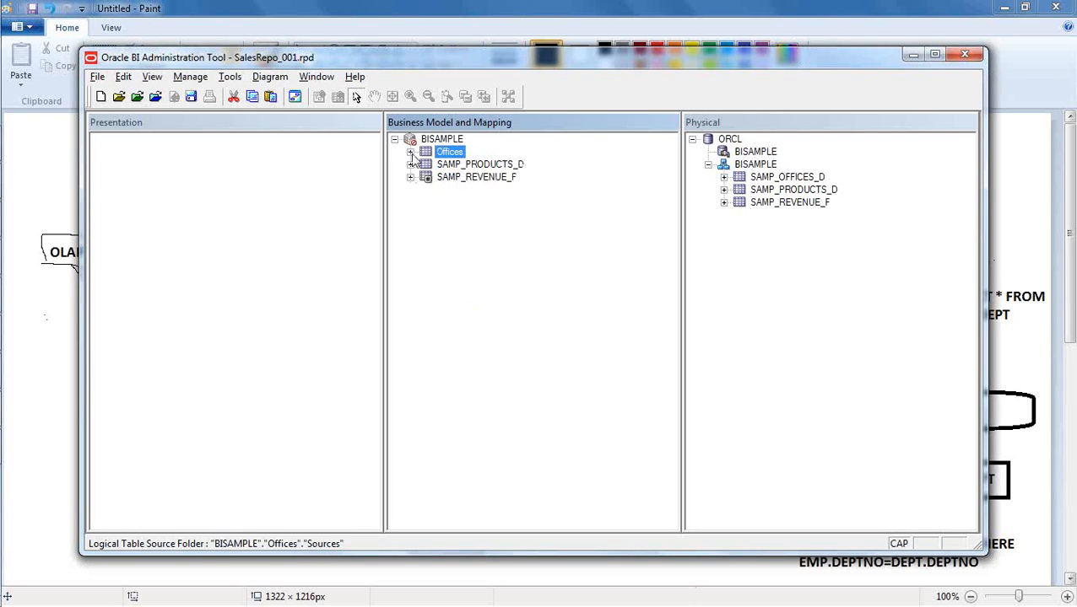
pyautogui.click(454, 270)
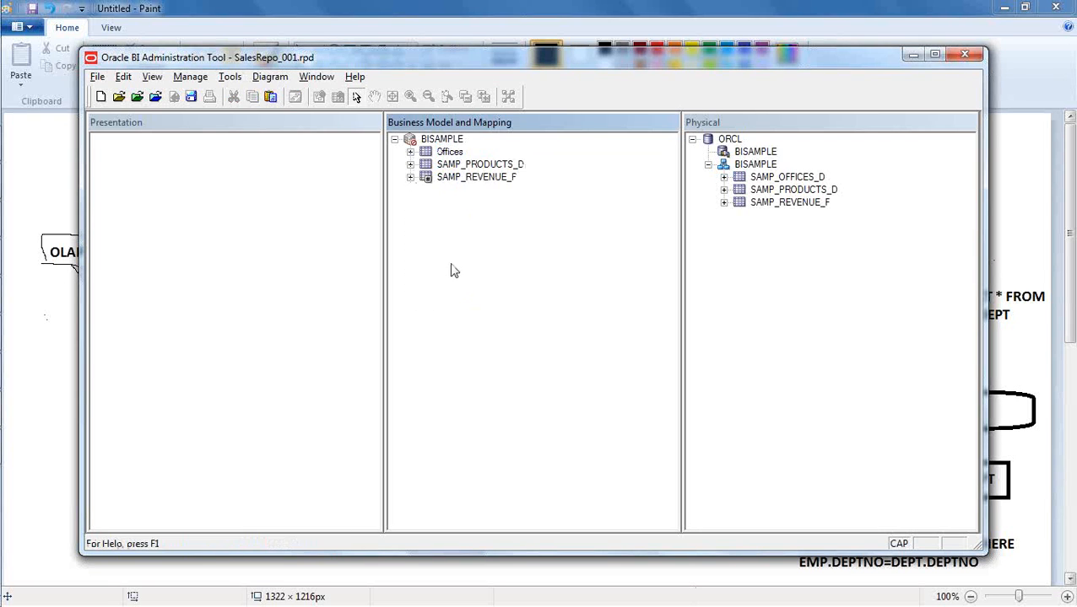
# - Rename the logical table SAMP_PRODUCTS_D in the BISAMPLE business model as Products
pyautogui.rightClick(466, 167)
pyautogui.click(541, 466)
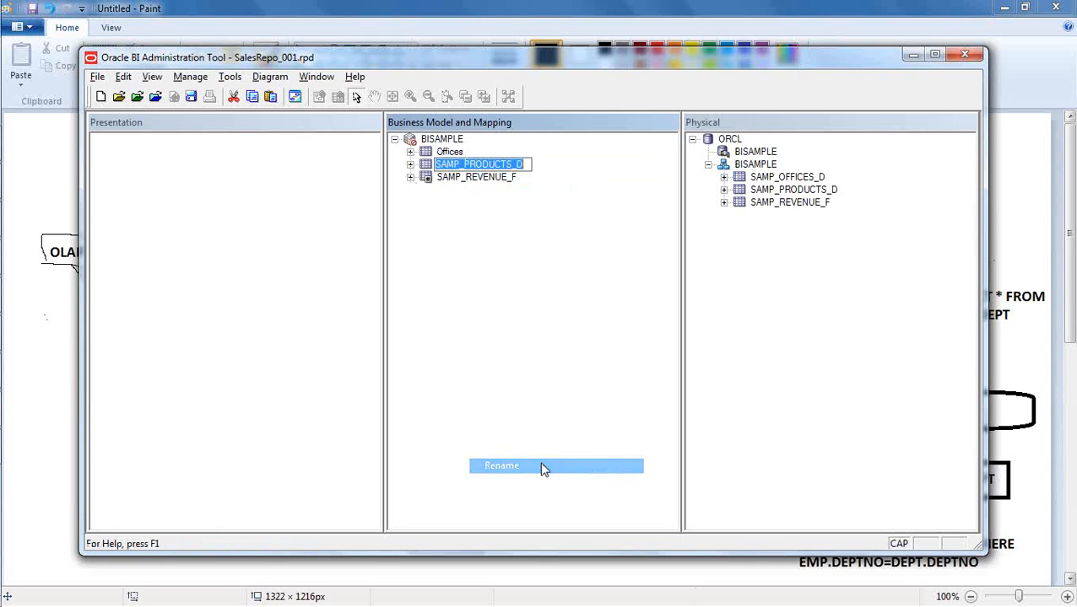
pyautogui.write('p')
pyautogui.write('Produc')
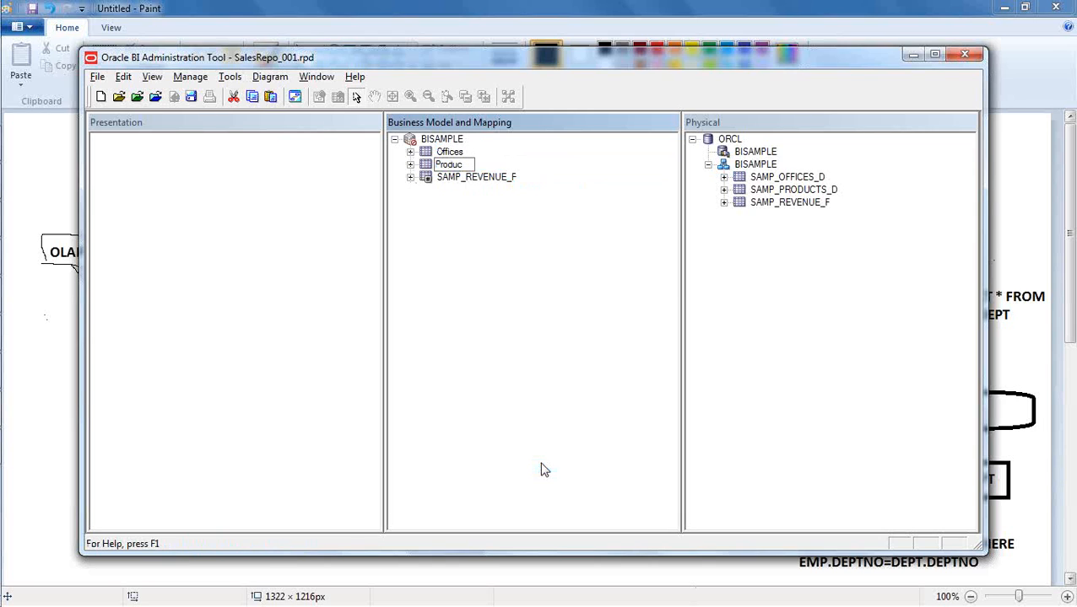
pyautogui.press('Return')
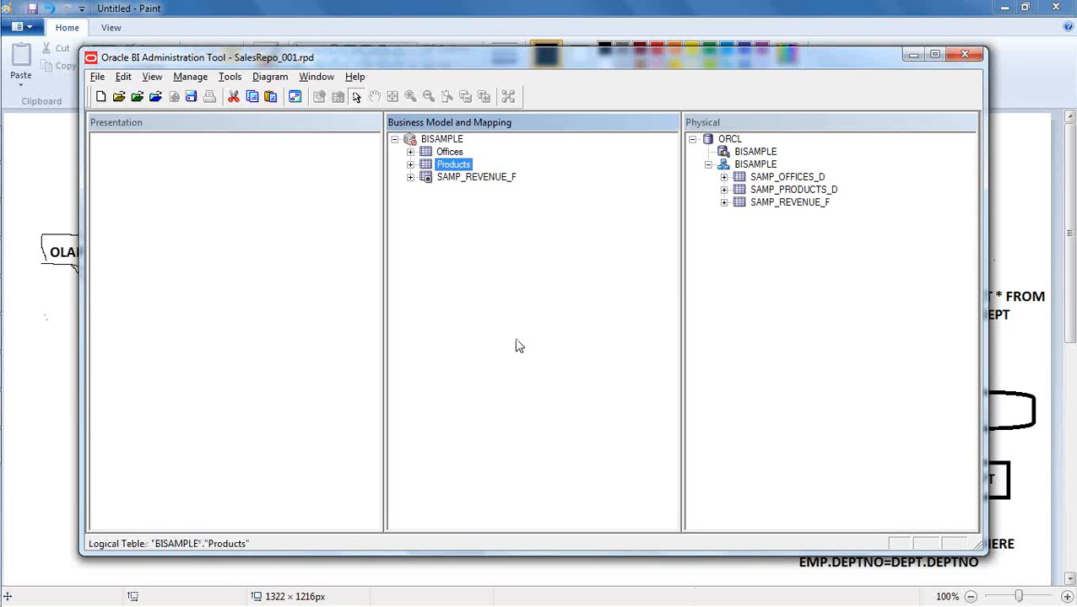
# - Rename the logical fact table SAMP_REVENUE_F in the BISAMPLE business model as Revenue
pyautogui.click(476, 177)
pyautogui.rightClick(477, 178)
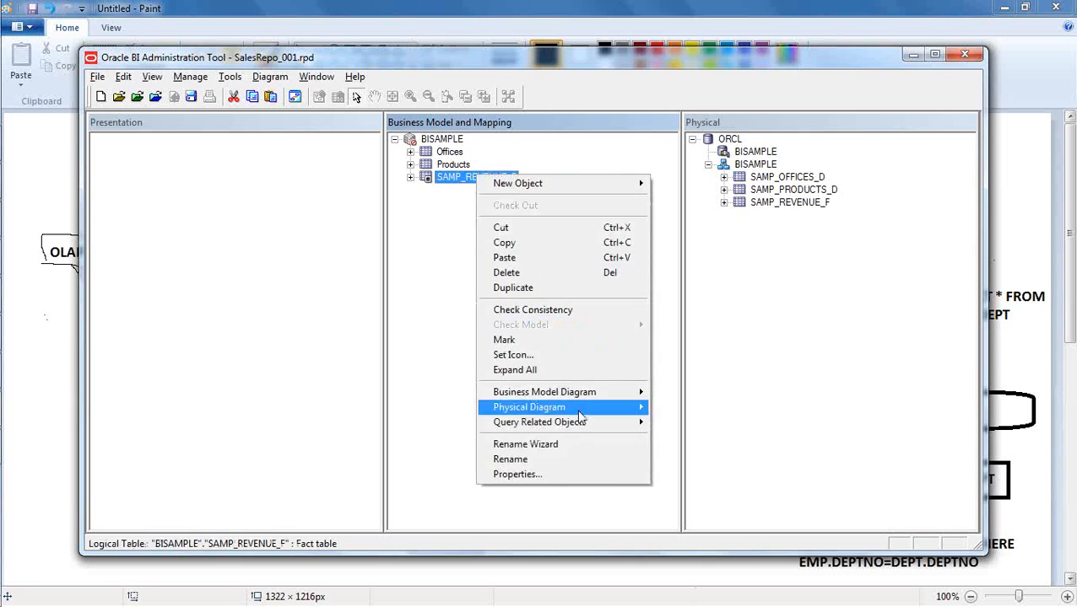
pyautogui.click(587, 460)
pyautogui.write('Revenue')
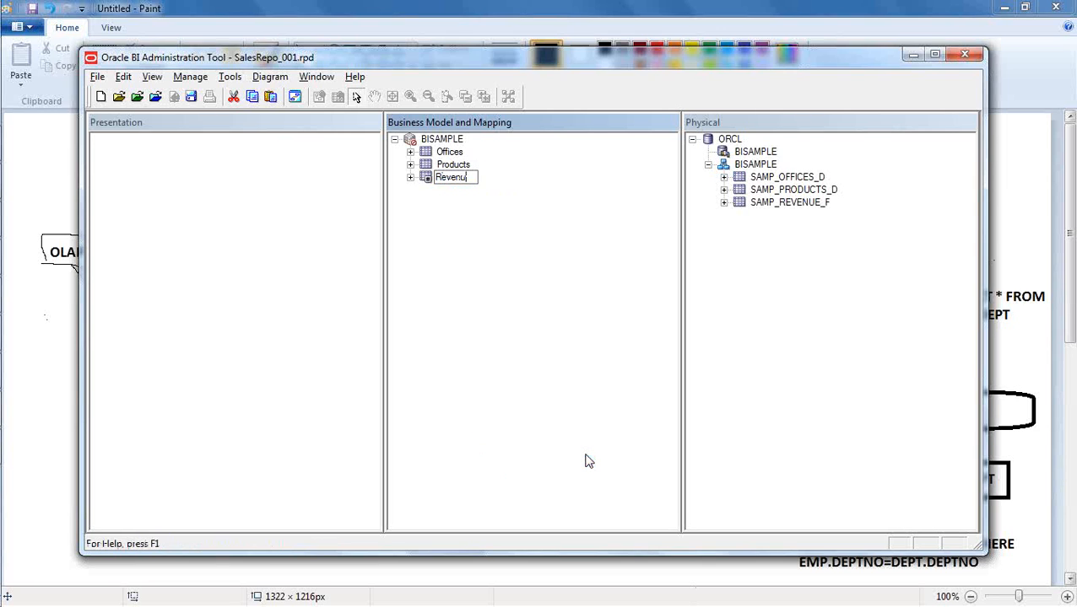
pyautogui.press('Return')
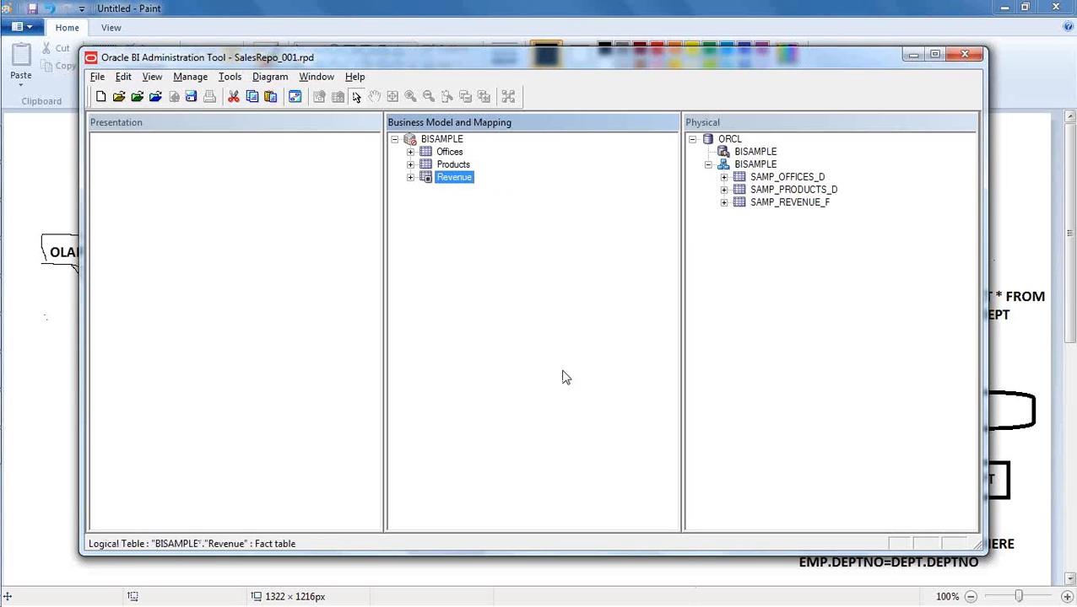
pyautogui.click(566, 377)
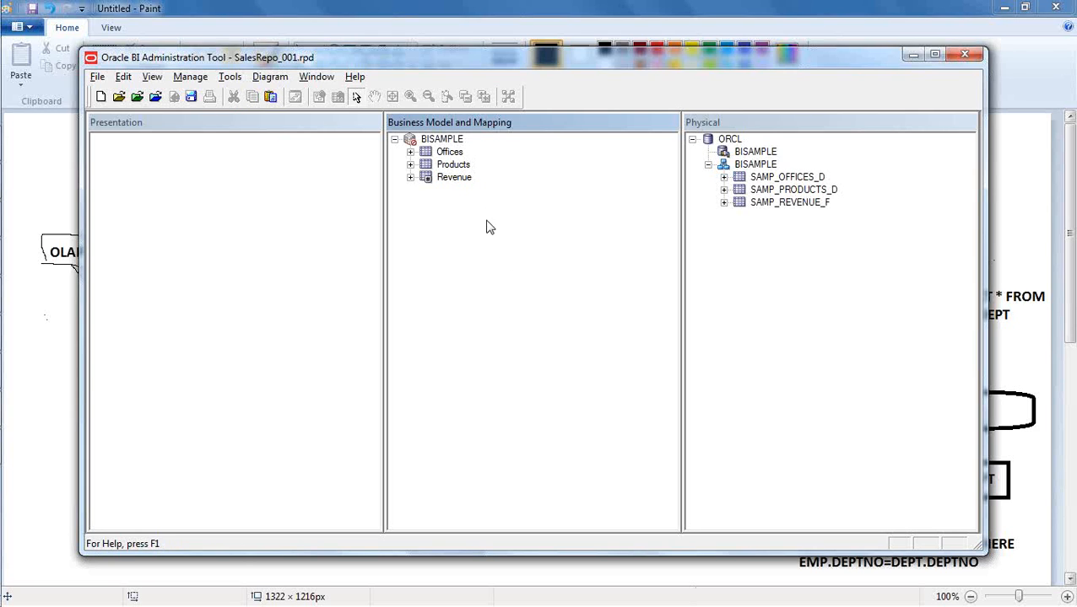
# - Examine the column names of the Revenue and Products logical tables, leaving both tables collapsed
pyautogui.click(410, 177)
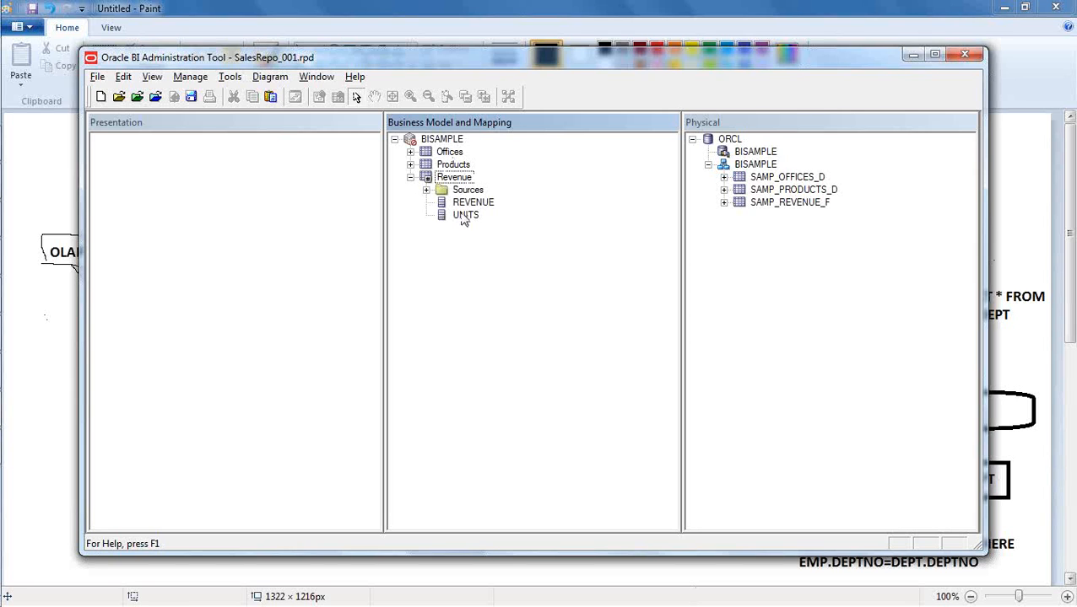
pyautogui.click(410, 165)
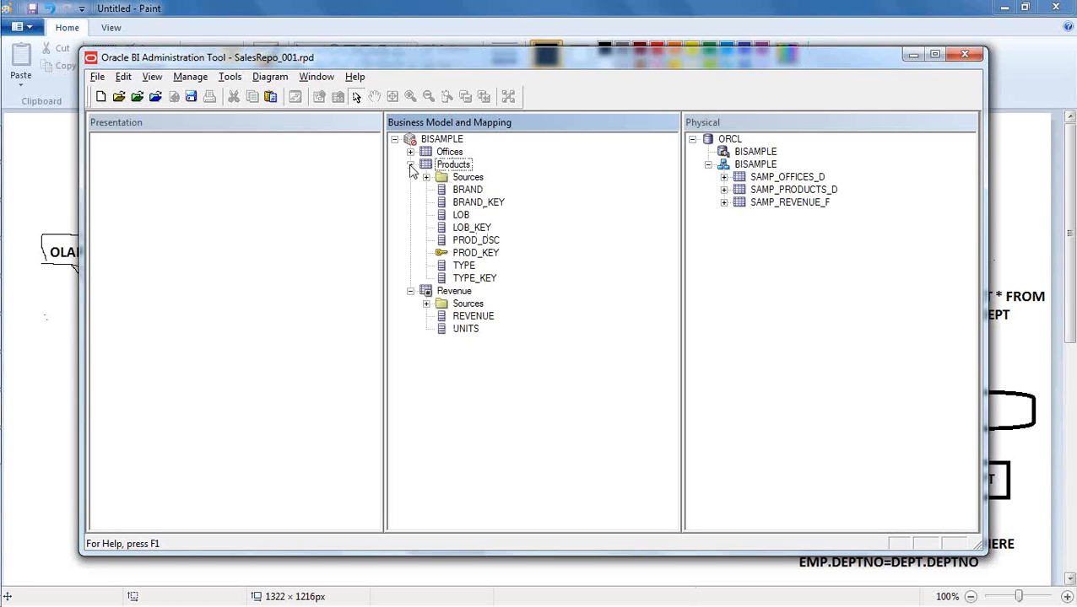
pyautogui.click(410, 165)
pyautogui.click(469, 275)
pyautogui.click(410, 177)
pyautogui.click(447, 249)
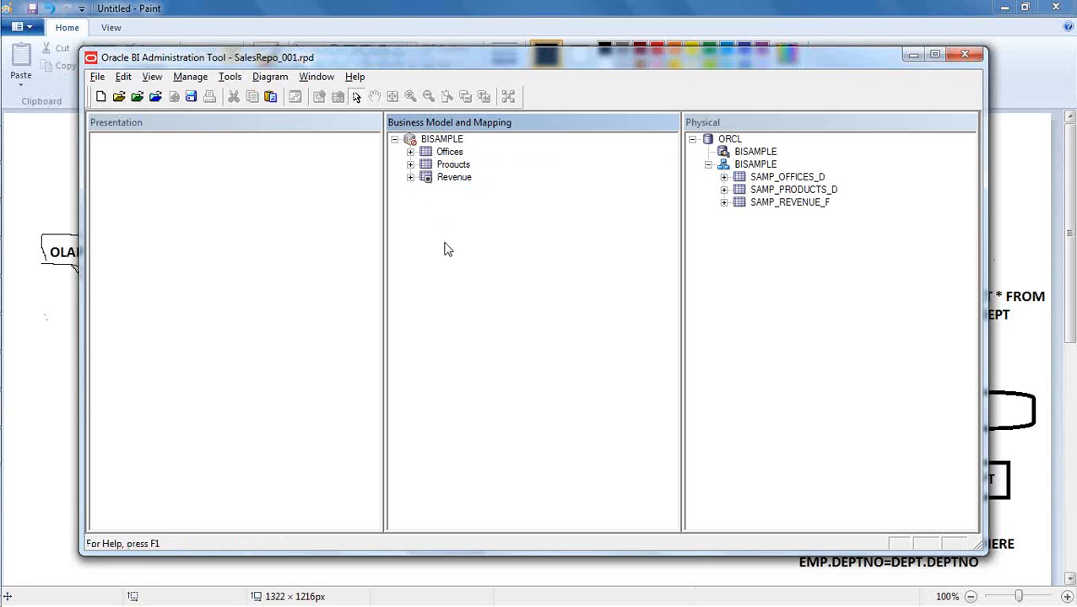
# - Launch the Rename Wizard from the repository utilities
pyautogui.click(226, 78)
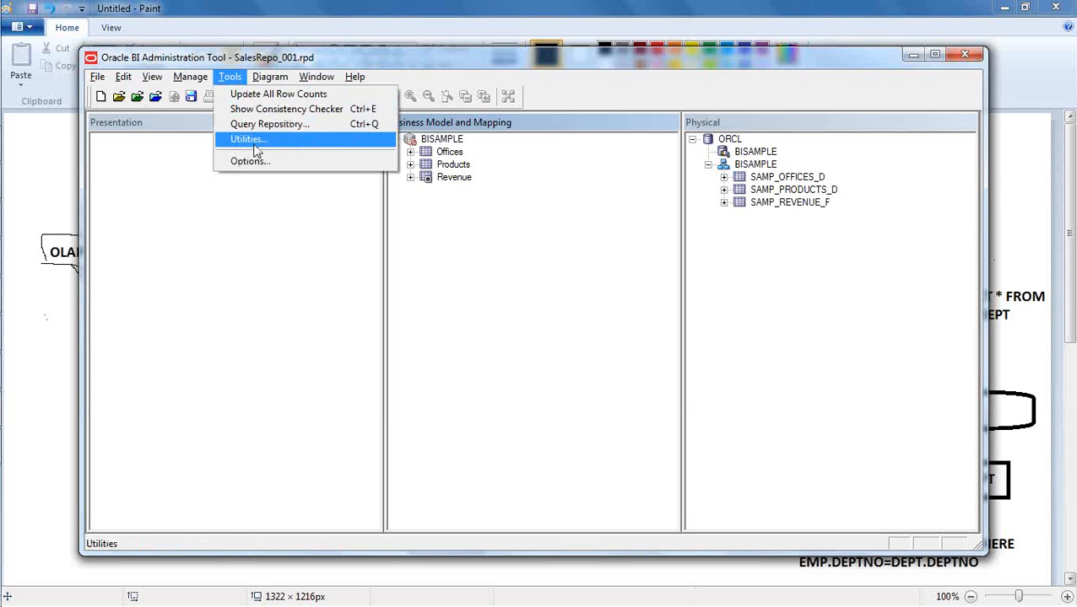
pyautogui.click(254, 142)
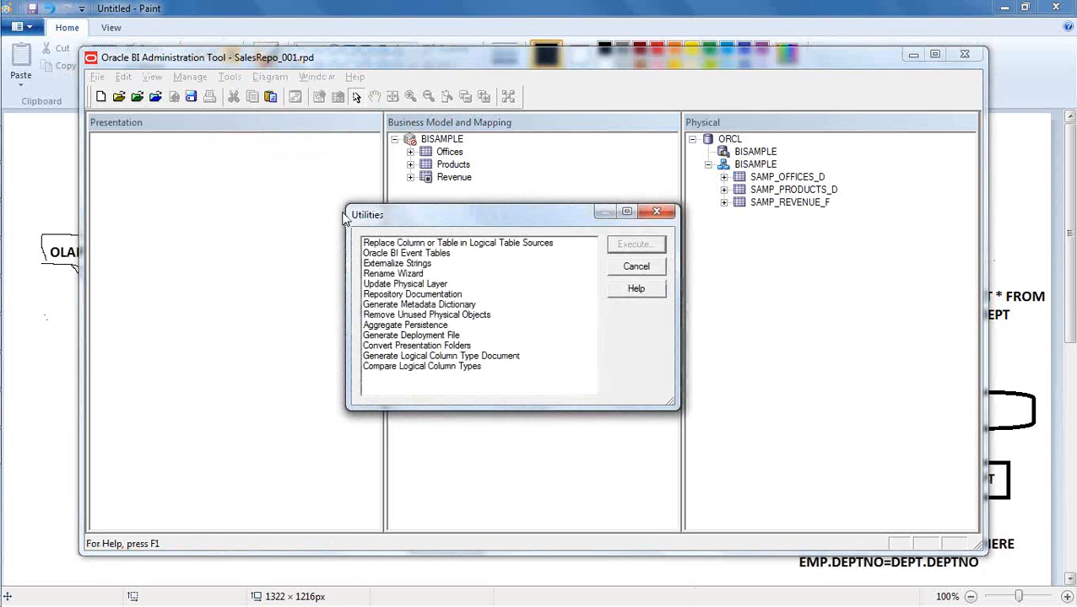
pyautogui.click(407, 275)
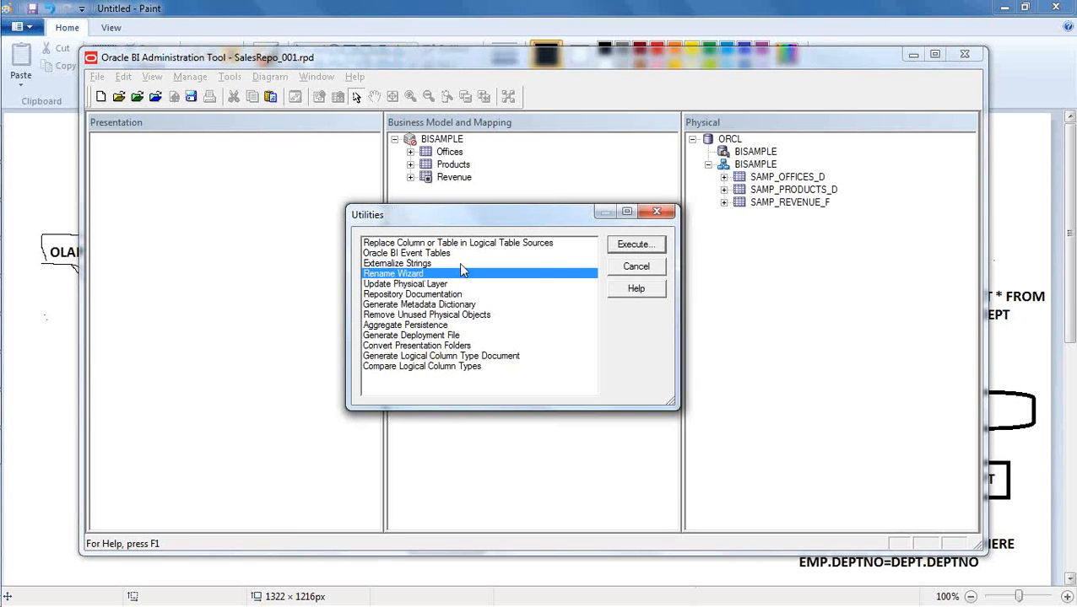
pyautogui.click(638, 247)
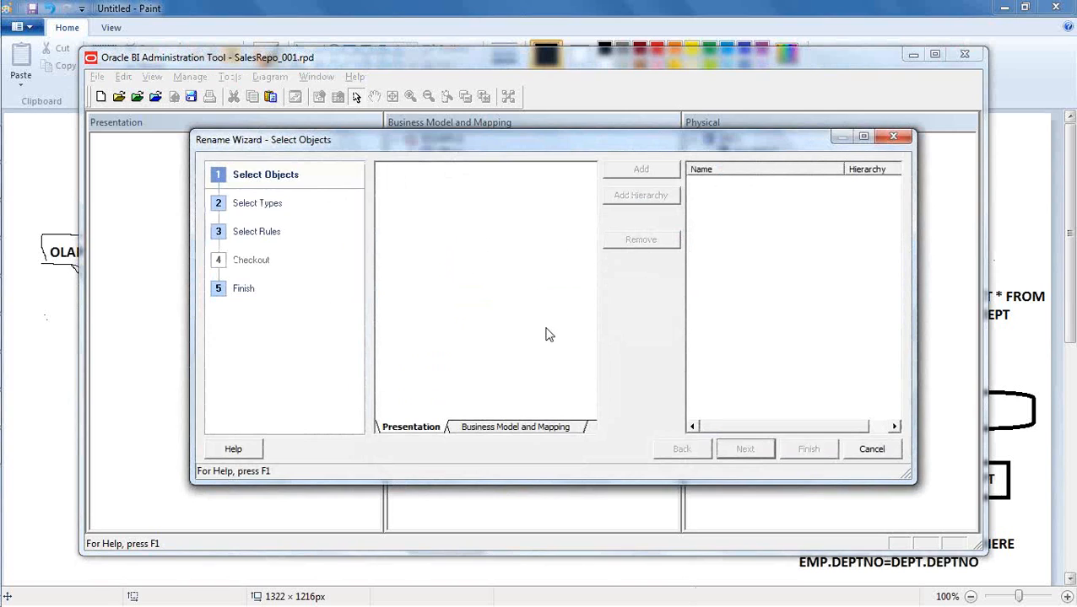
# - Add the BISAMPLE business model with its hierarchy to the rename selection and accept all object types
pyautogui.click(536, 426)
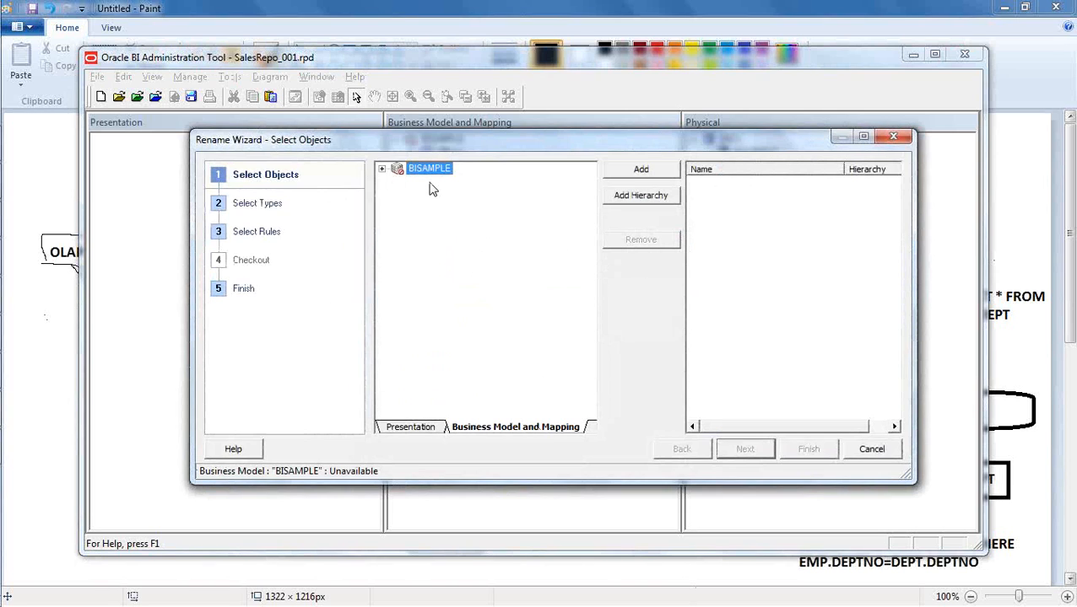
pyautogui.click(382, 169)
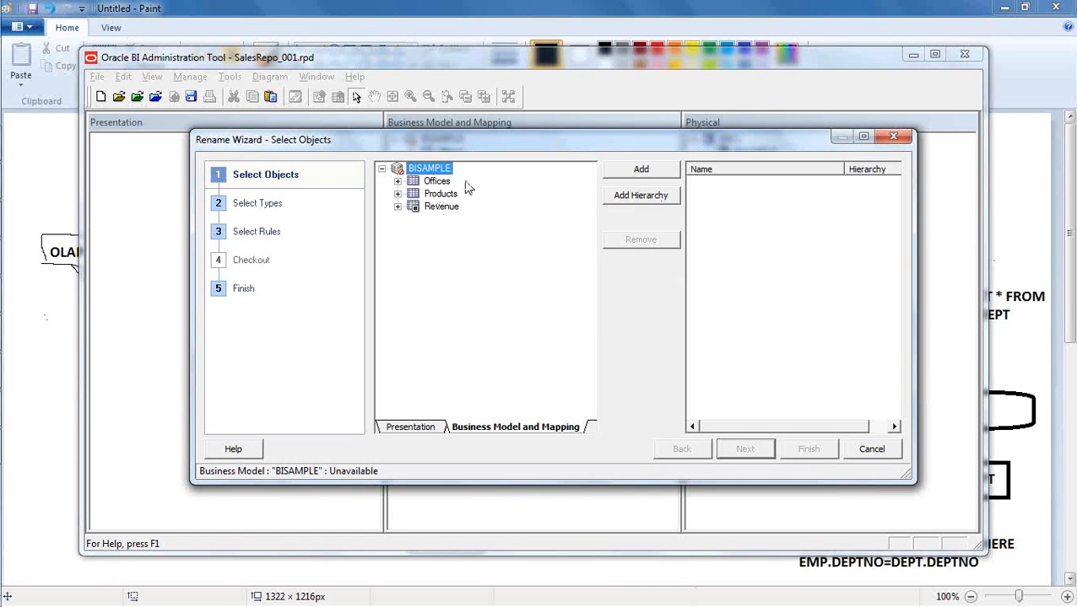
pyautogui.click(615, 199)
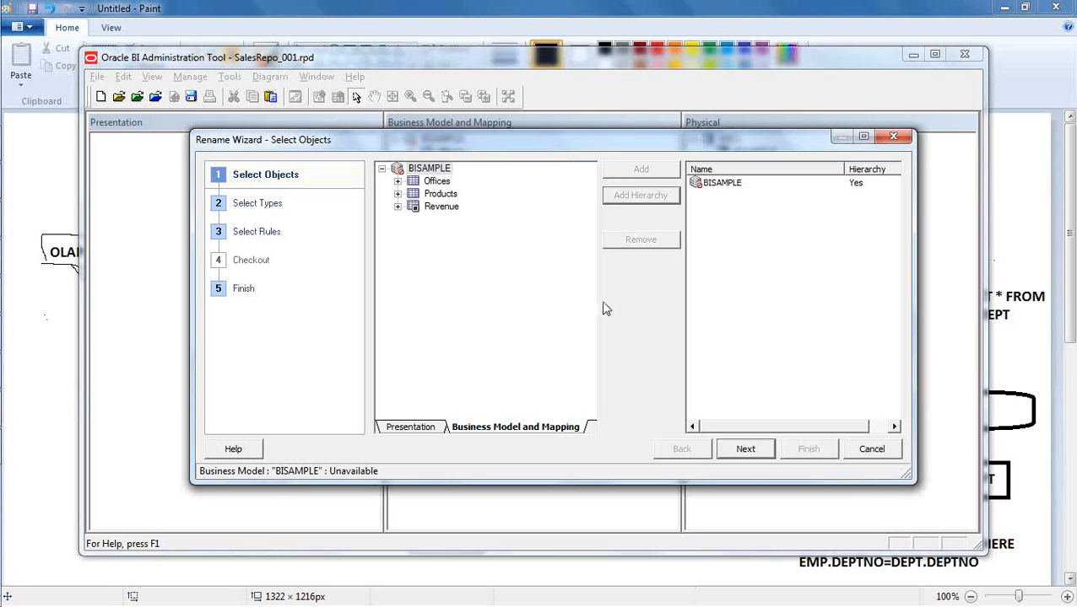
pyautogui.click(748, 451)
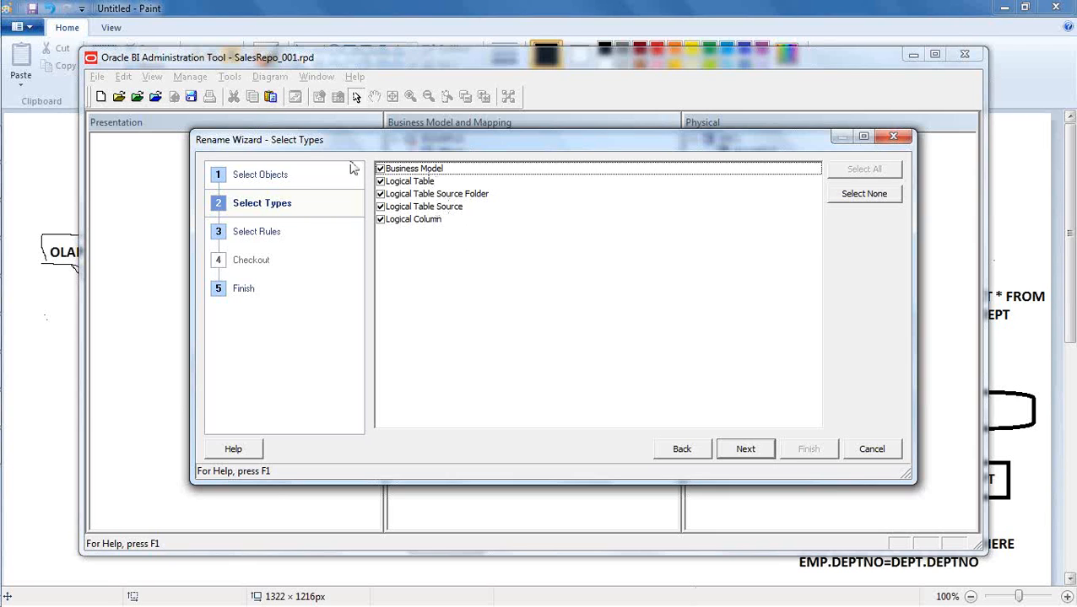
pyautogui.click(747, 449)
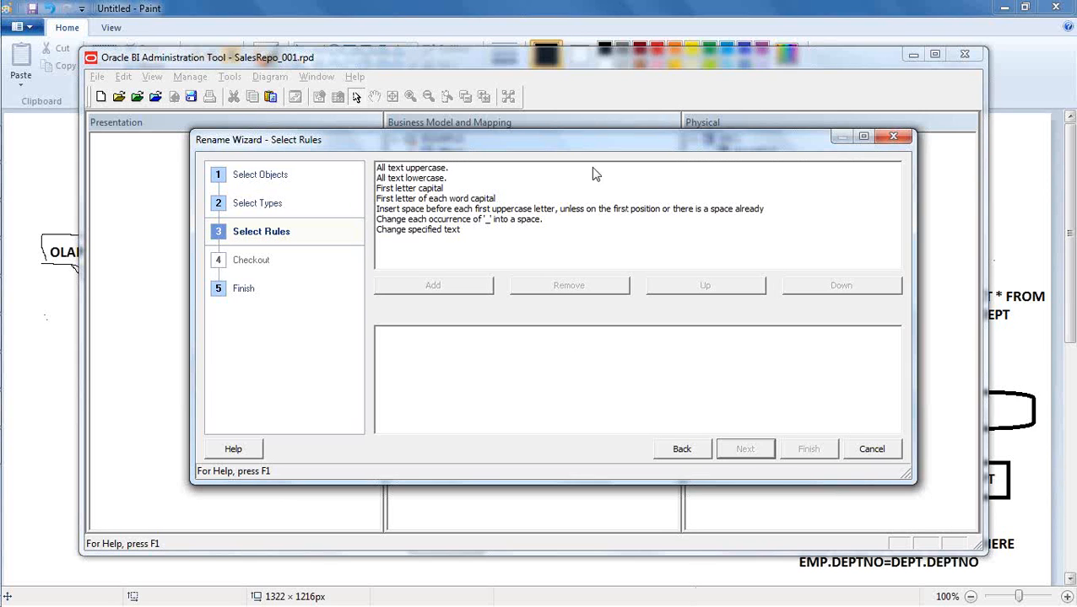
# - Add the rename rules "All text lowercase" and "Change each occurrence of '_' into a space"
pyautogui.moveTo(580, 148); pyautogui.dragTo(606, 221)
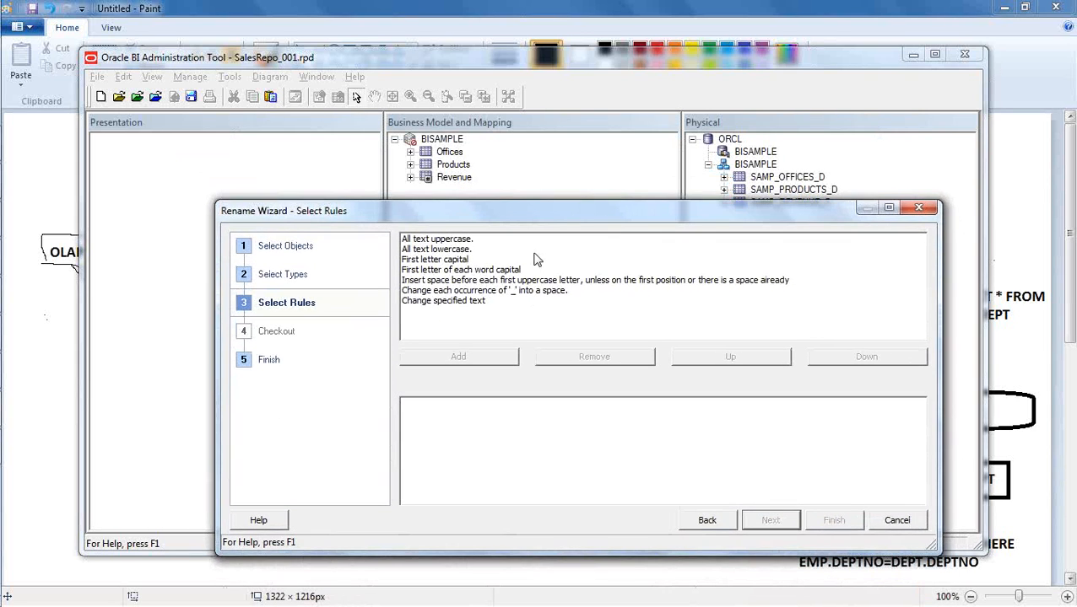
pyautogui.click(454, 250)
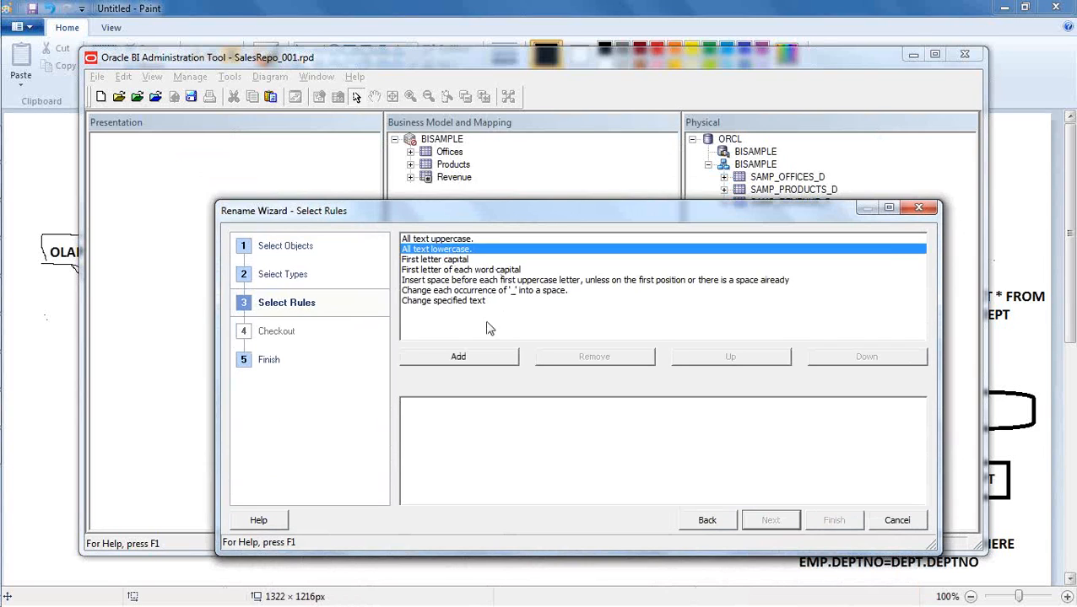
pyautogui.click(486, 356)
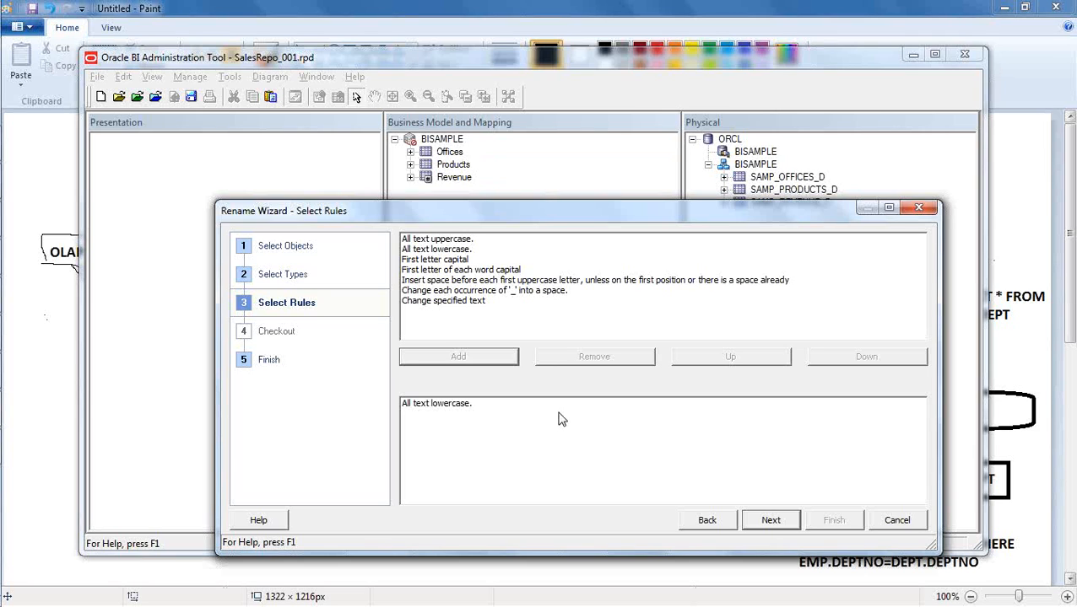
pyautogui.press('BackSpace')
pyautogui.click(459, 292)
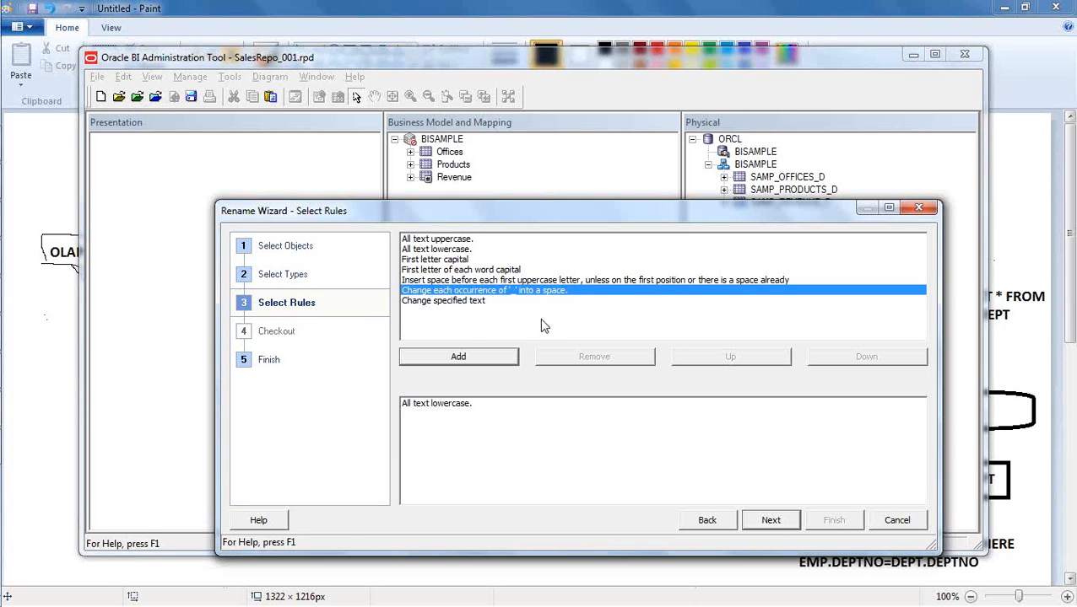
pyautogui.click(484, 356)
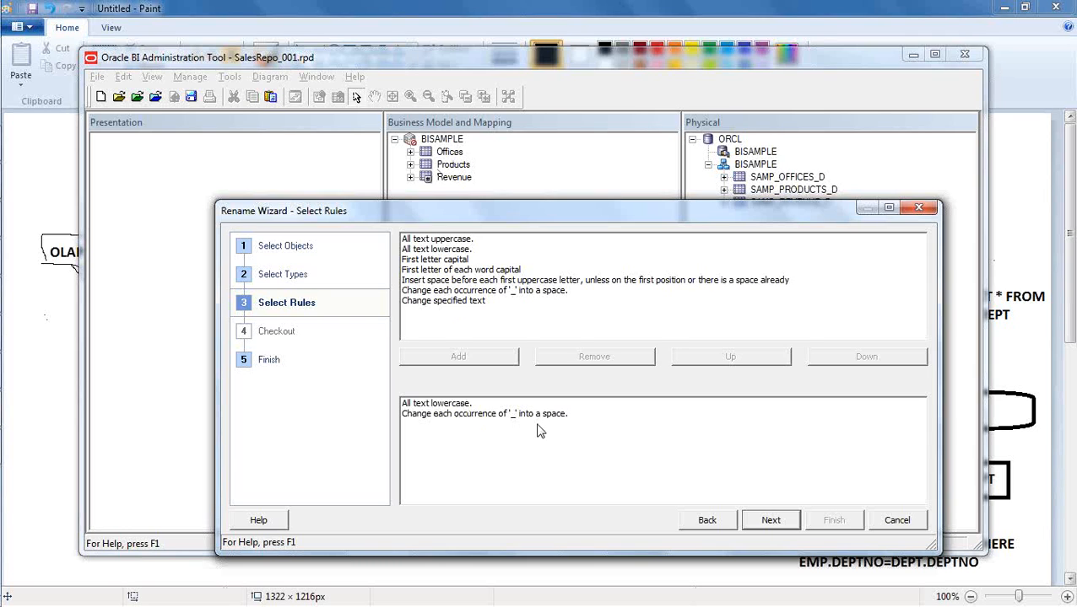
# - Add the rename rule "First letter of each word capital" after the two existing rules and review the rule order
pyautogui.click(437, 270)
pyautogui.click(485, 358)
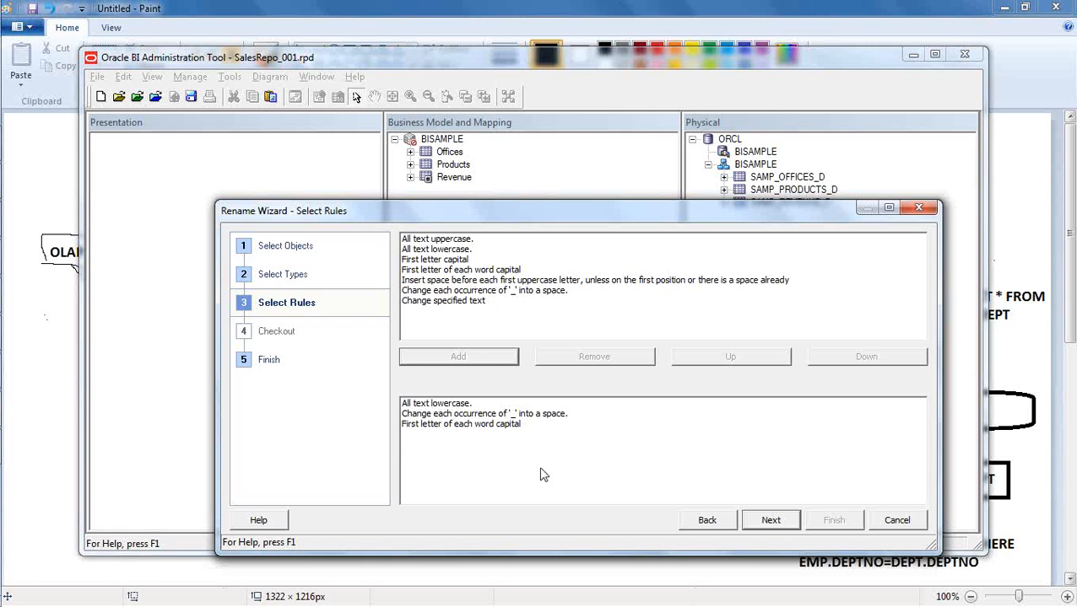
pyautogui.click(461, 407)
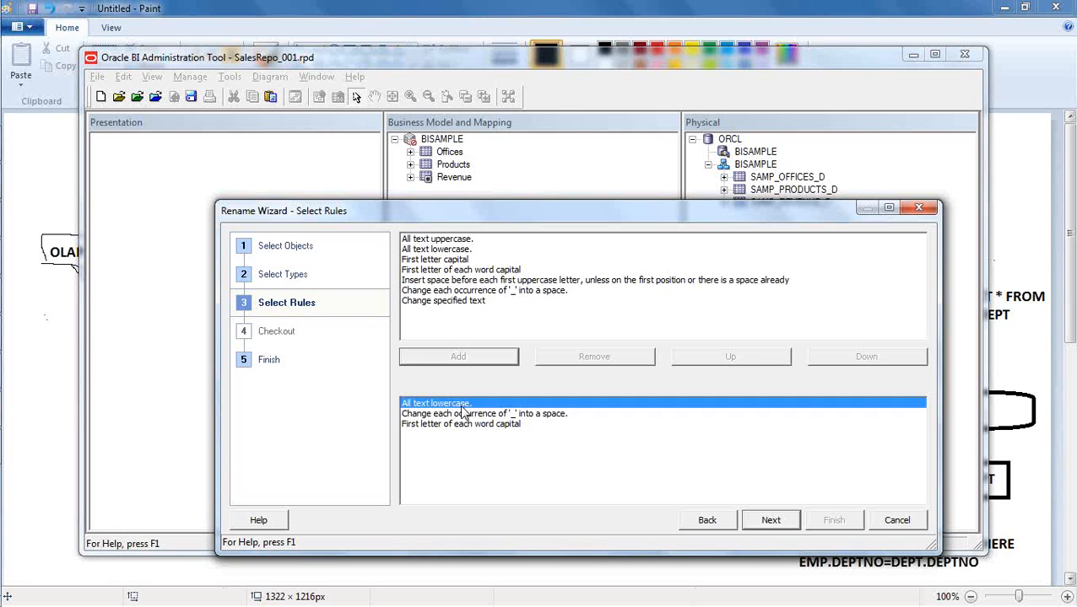
pyautogui.click(477, 414)
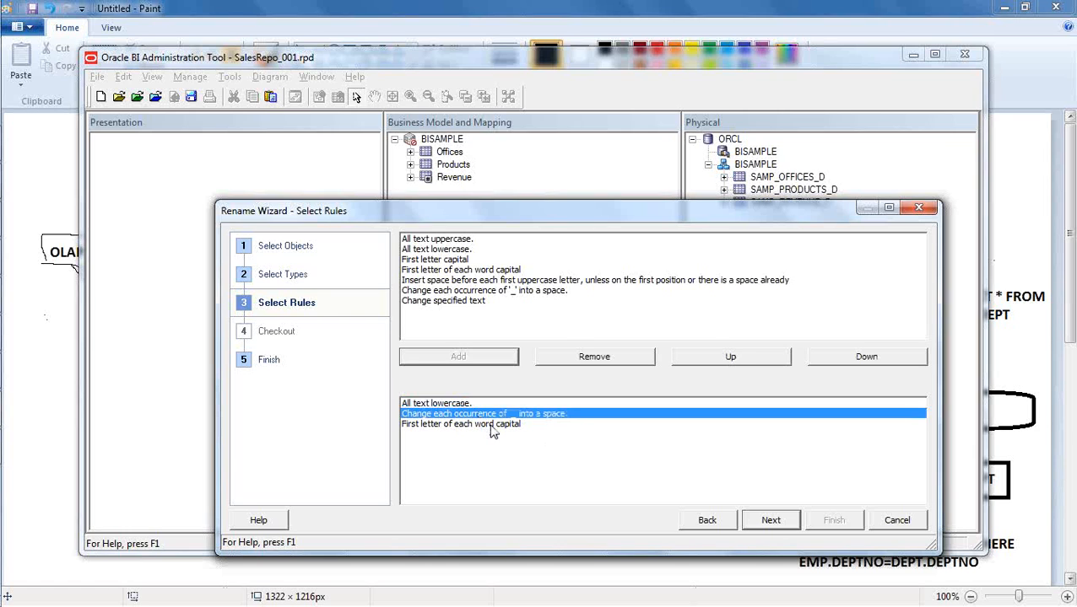
pyautogui.click(493, 429)
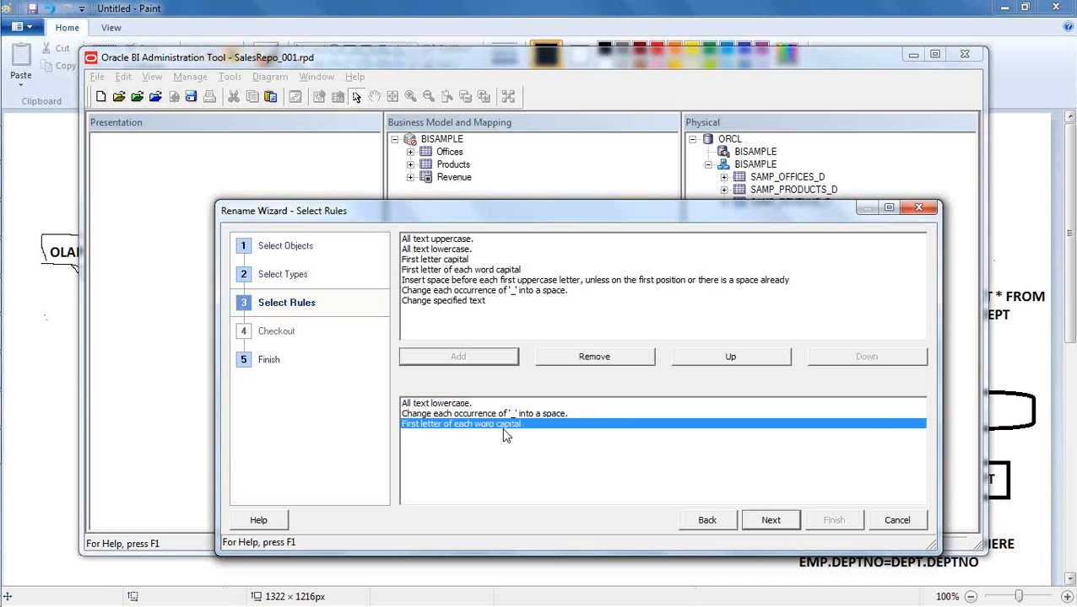
# - Review the list of objects affected by the rename rules and finish the Rename Wizard
pyautogui.click(783, 523)
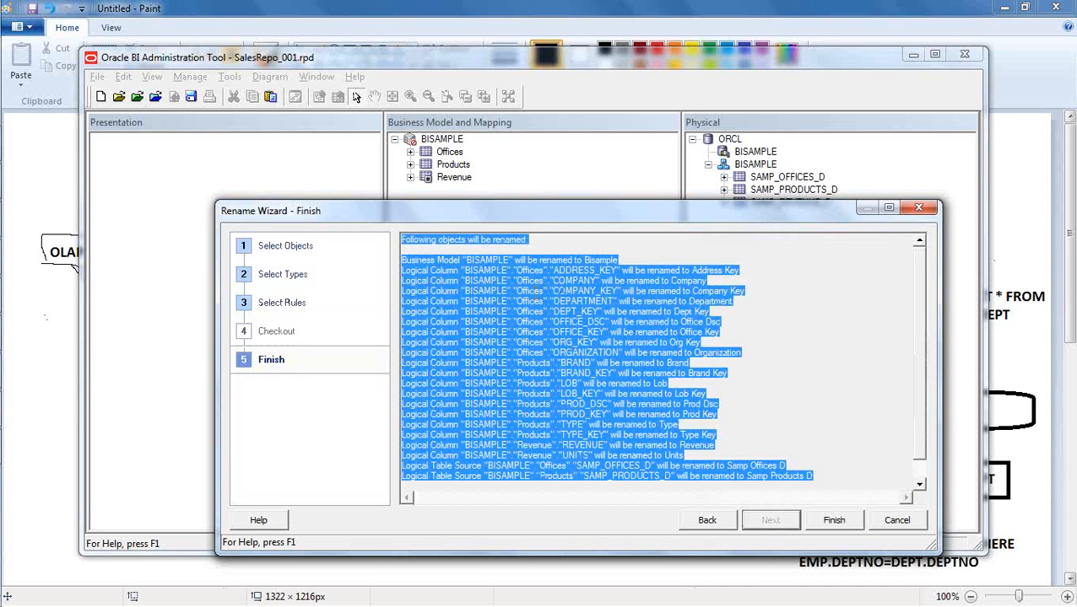
pyautogui.click(768, 317)
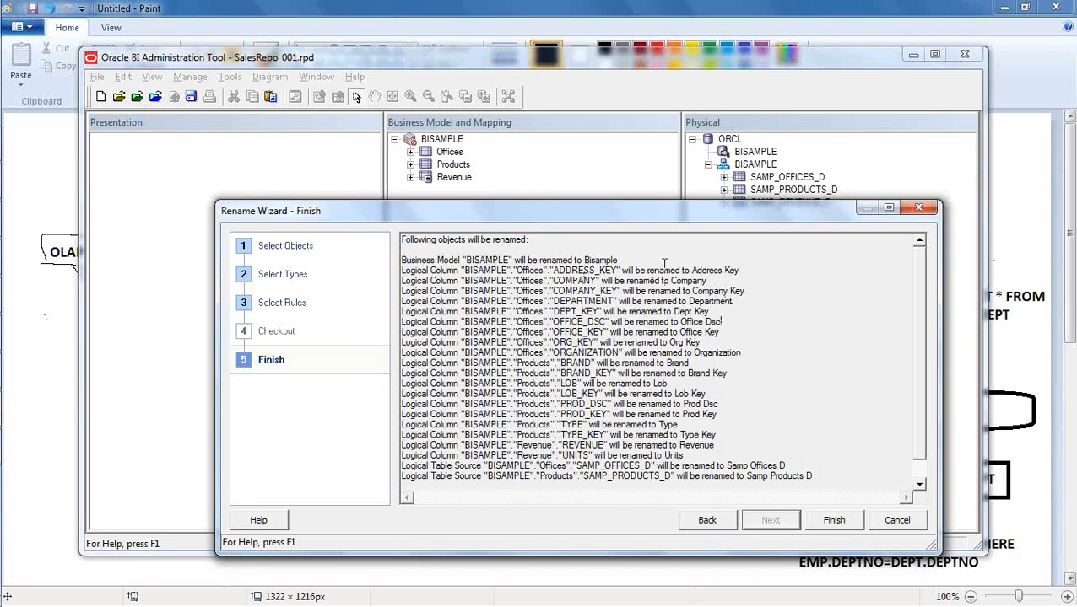
pyautogui.click(833, 521)
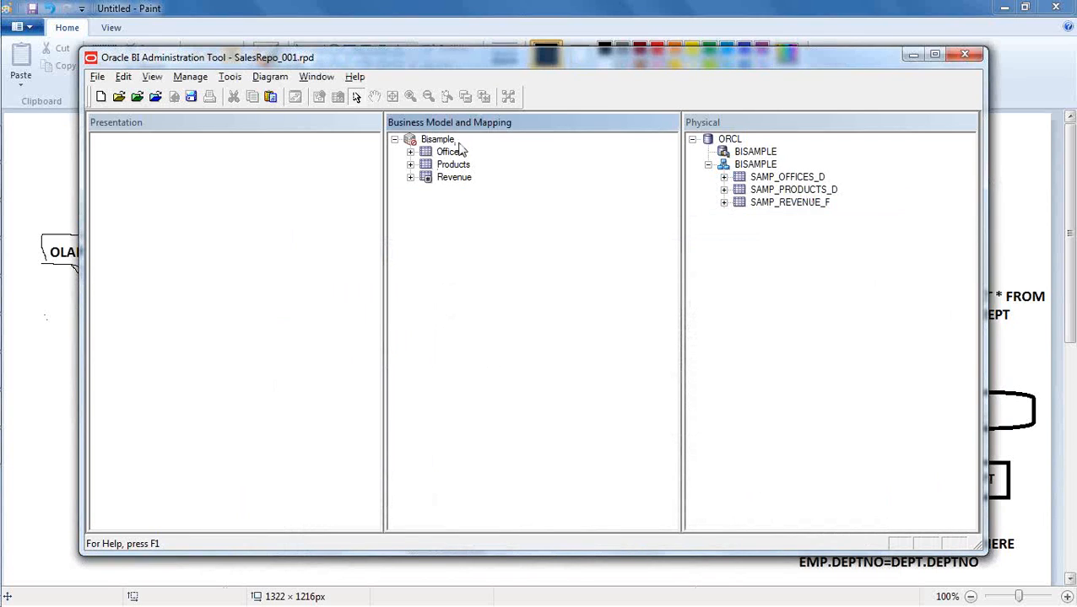
# - Examine the renamed columns of the Offices and Products logical tables, leaving both tables collapsed
pyautogui.click(410, 152)
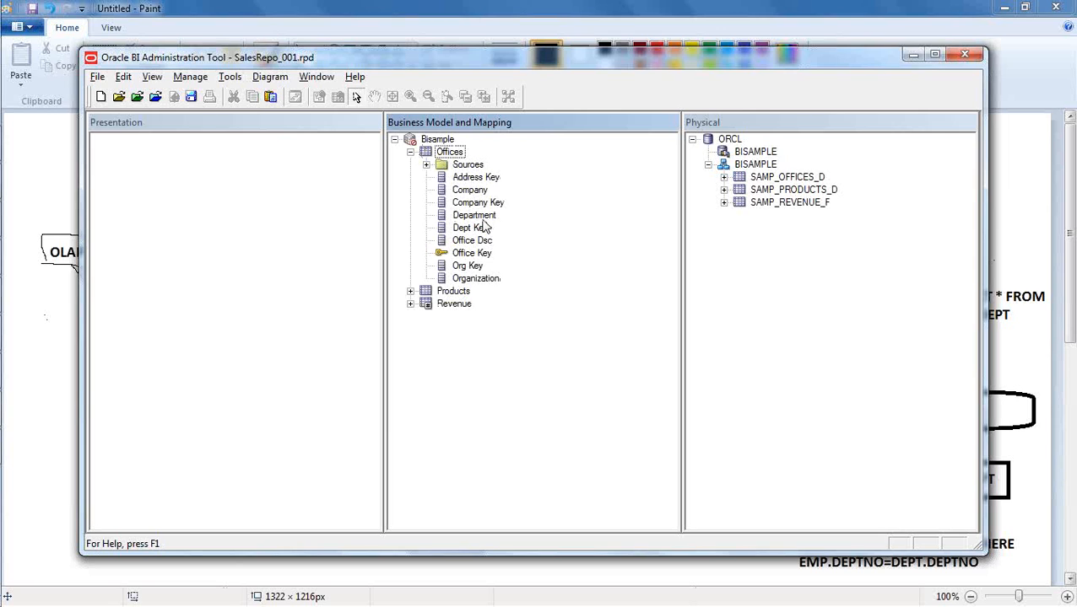
pyautogui.click(410, 291)
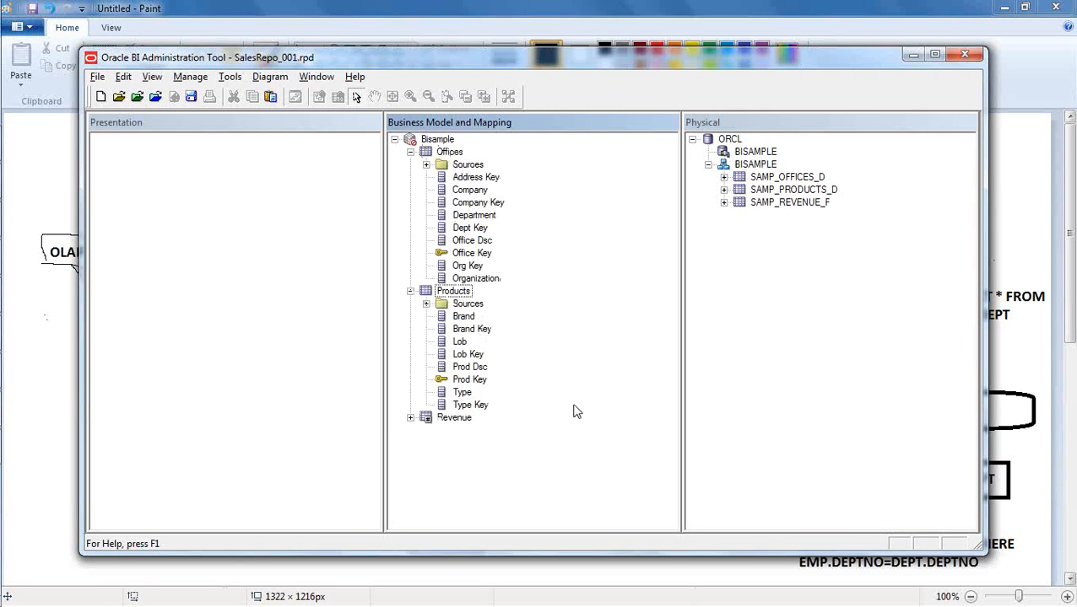
pyautogui.click(410, 291)
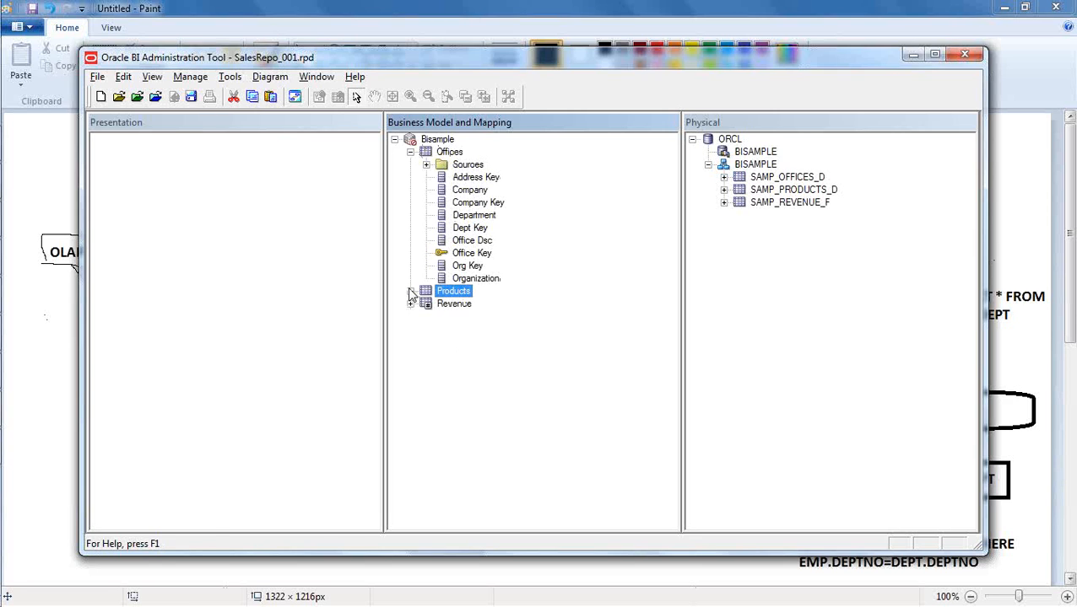
pyautogui.click(410, 153)
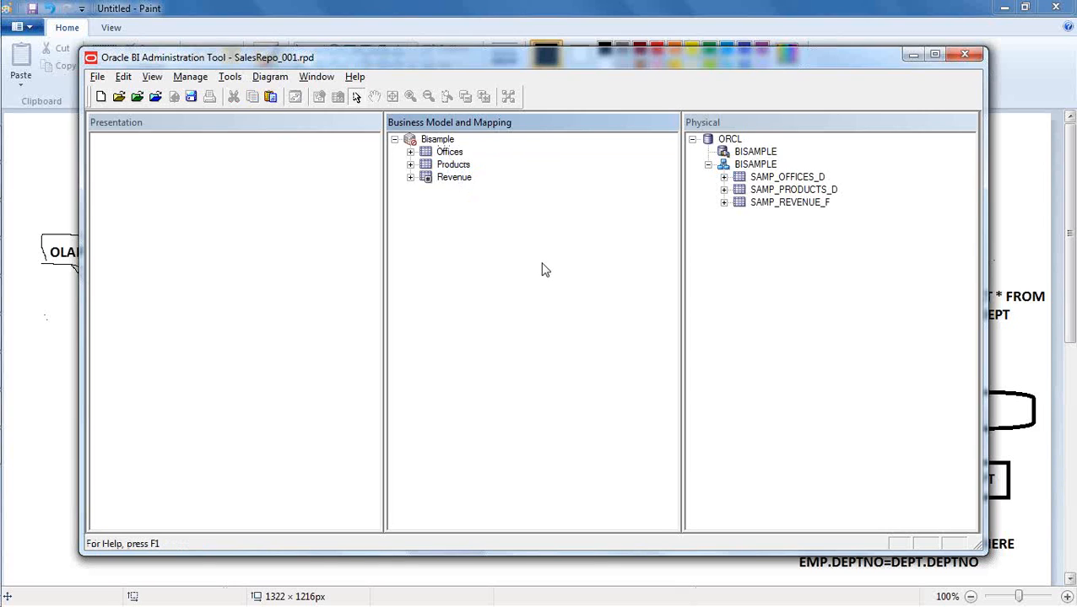
# - Rename the Bisample business model to BISAMPLE
pyautogui.click(443, 140)
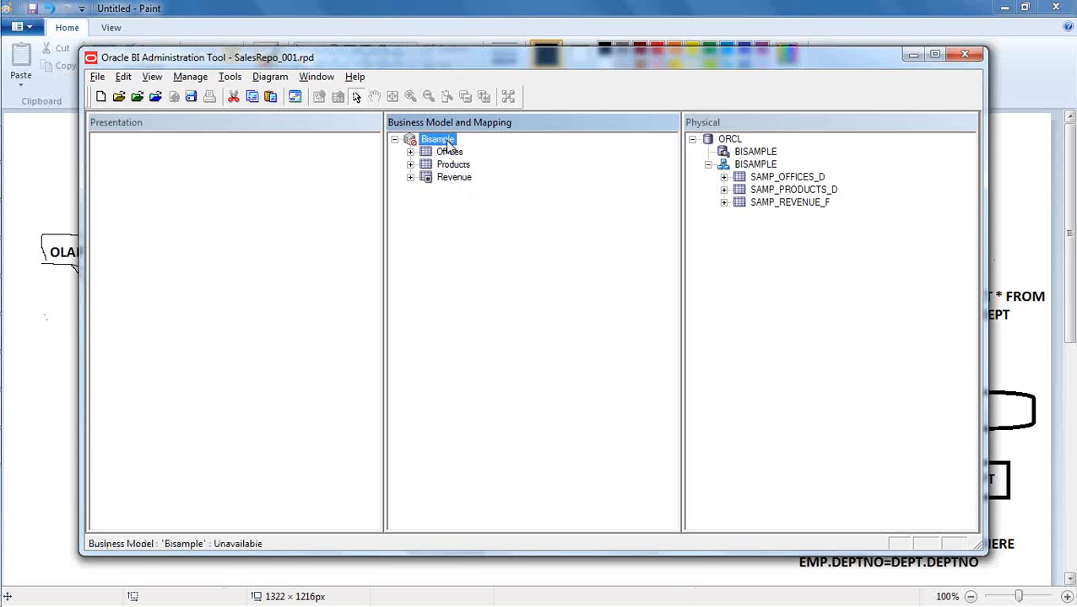
pyautogui.rightClick(447, 140)
pyautogui.click(546, 442)
pyautogui.press('capslock')
pyautogui.write('BISAMPLE')
pyautogui.press('Return')
pyautogui.click(527, 398)
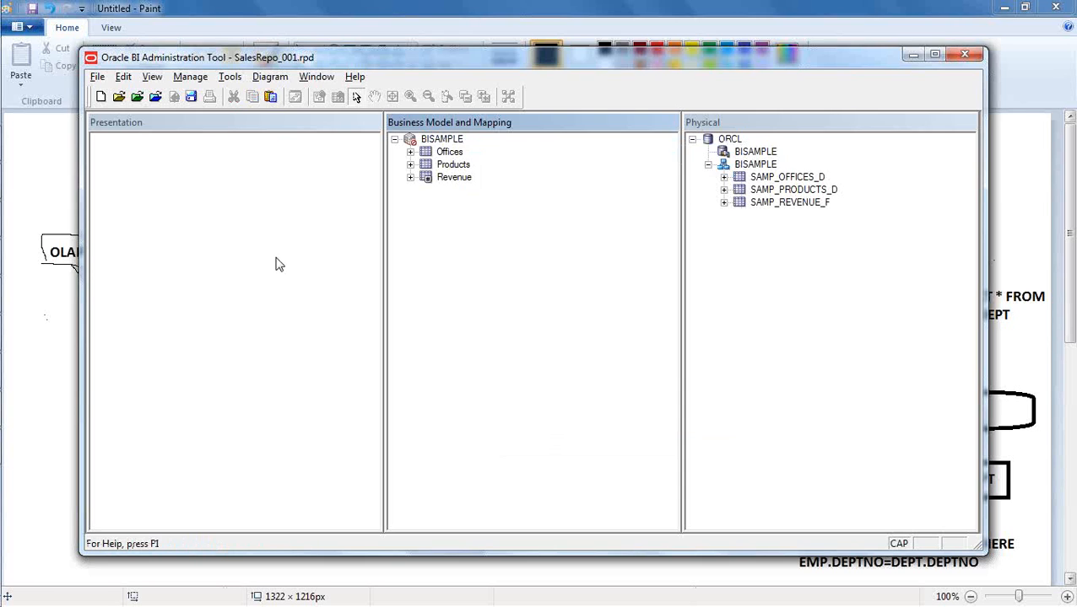
pyautogui.click(923, 22)
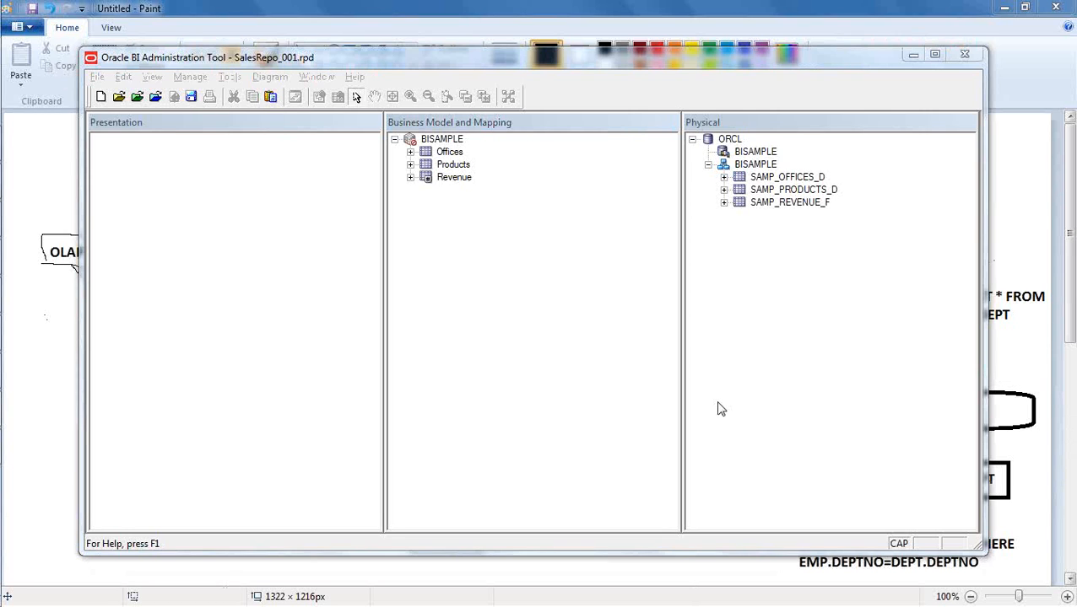
pyautogui.click(810, 59)
pyautogui.click(451, 144)
pyautogui.click(517, 276)
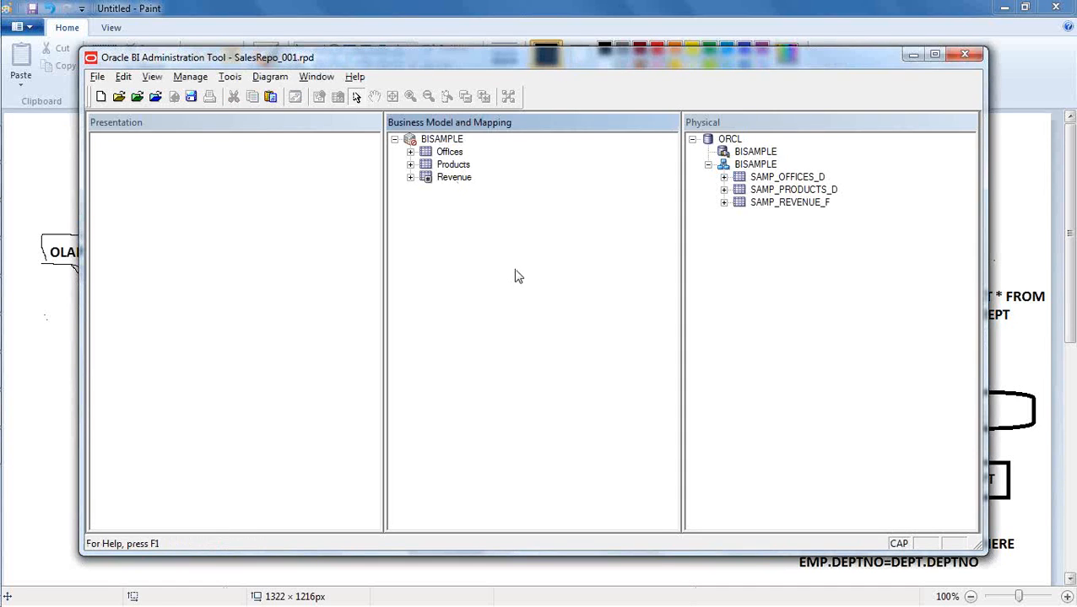
# - Create a subject area in the Presentation layer from the BISAMPLE business model and expand it to show its tables
pyautogui.moveTo(457, 142); pyautogui.dragTo(281, 221)
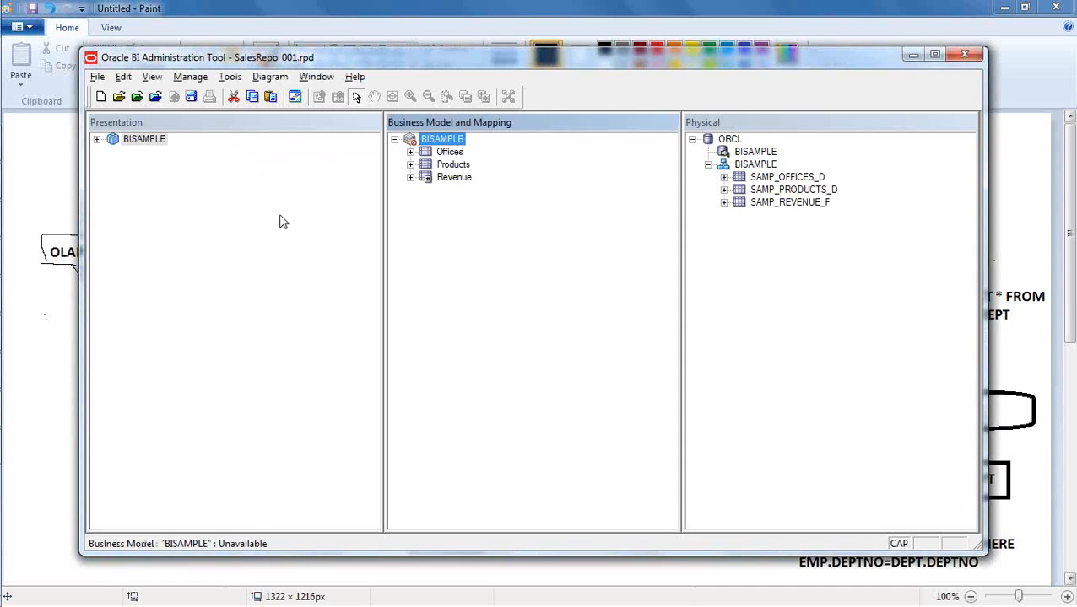
pyautogui.click(96, 139)
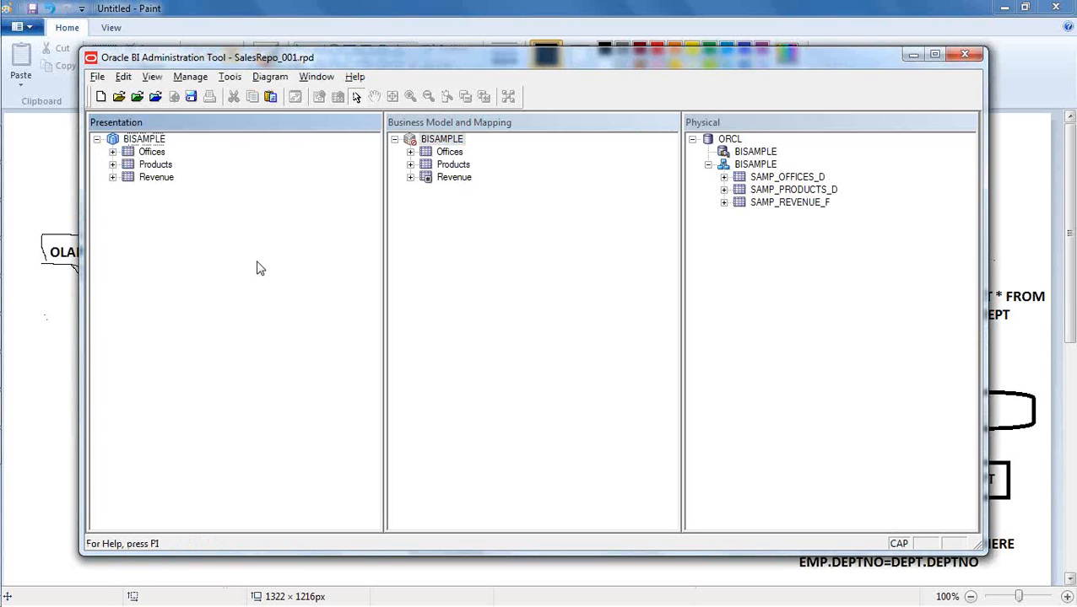
pyautogui.click(499, 279)
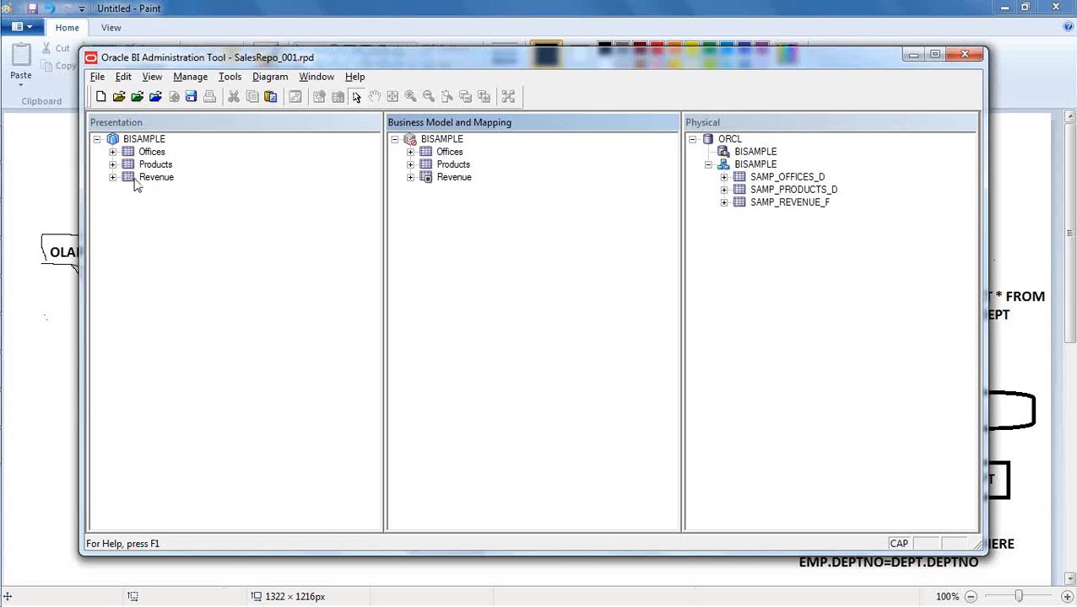
# - Examine the presentation tables and the columns of the Products presentation table, leaving the table collapsed
pyautogui.click(162, 166)
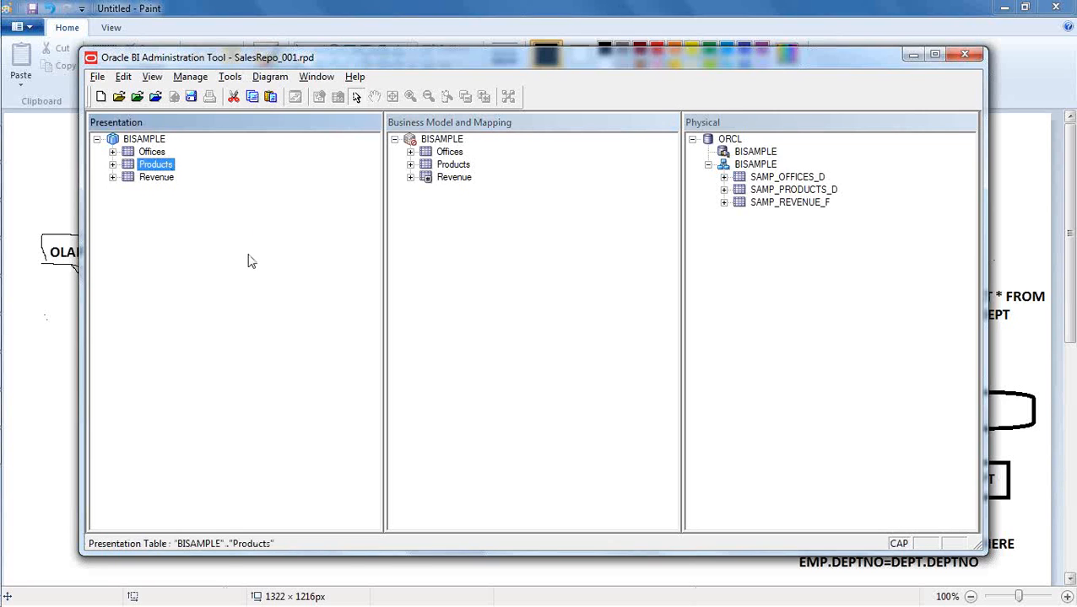
pyautogui.click(153, 153)
pyautogui.click(112, 164)
pyautogui.click(165, 204)
pyautogui.click(168, 255)
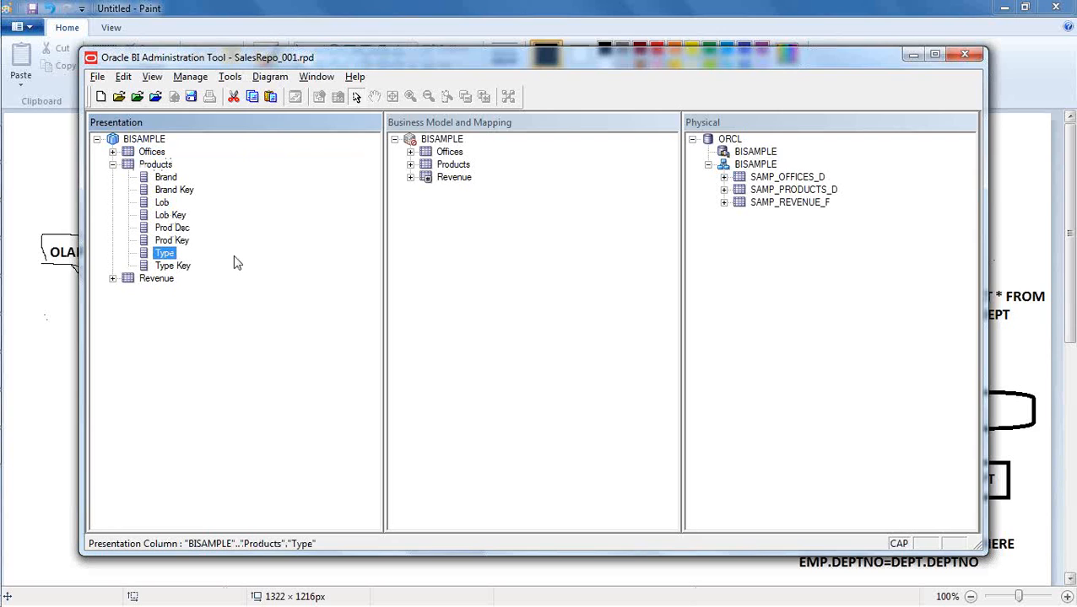
pyautogui.click(112, 165)
pyautogui.click(186, 233)
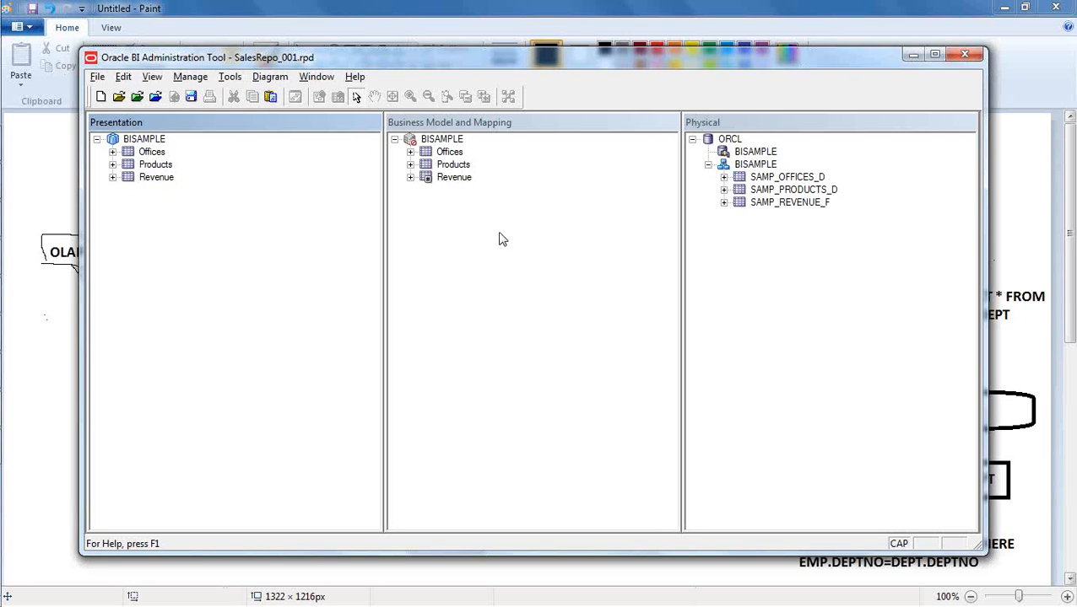
# - Create three more subject areas in the Presentation layer from the BISAMPLE business model
pyautogui.click(848, 311)
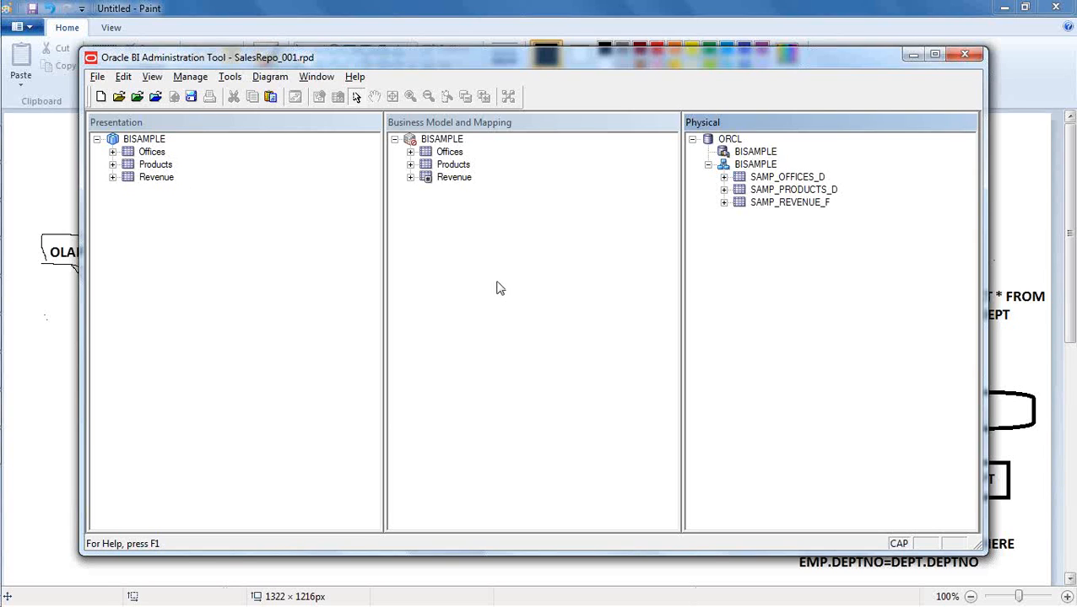
pyautogui.click(250, 237)
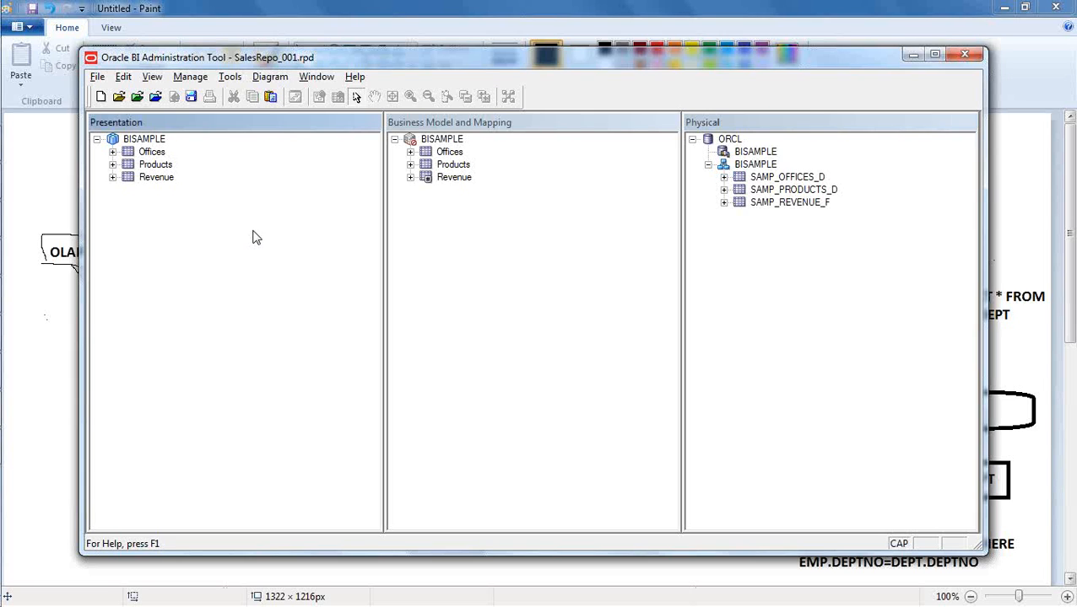
pyautogui.moveTo(456, 145); pyautogui.dragTo(274, 221)
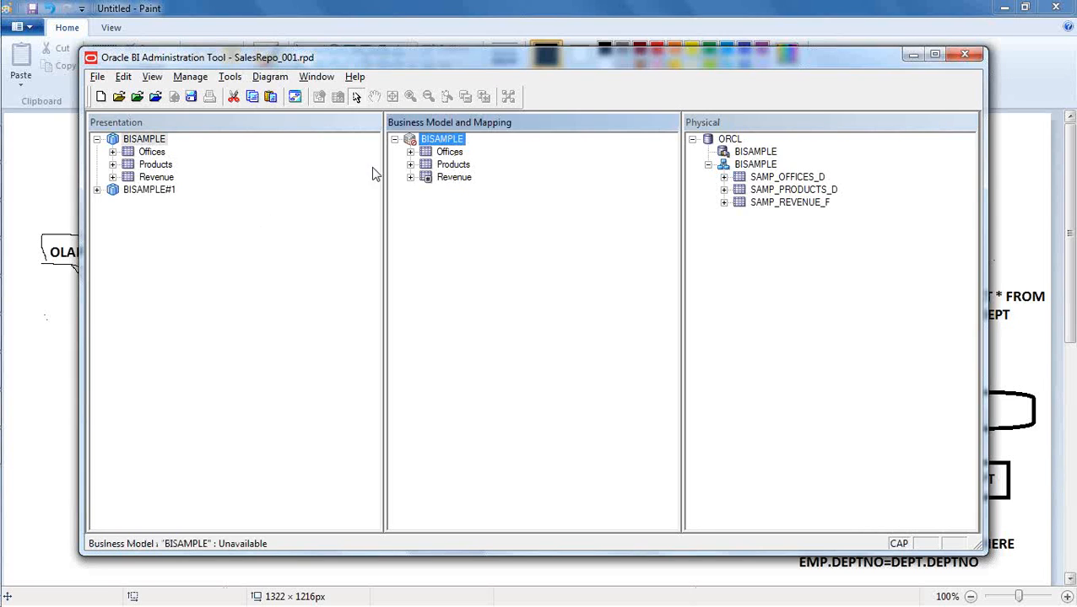
pyautogui.moveTo(433, 137); pyautogui.dragTo(252, 235)
pyautogui.moveTo(440, 142); pyautogui.dragTo(284, 255)
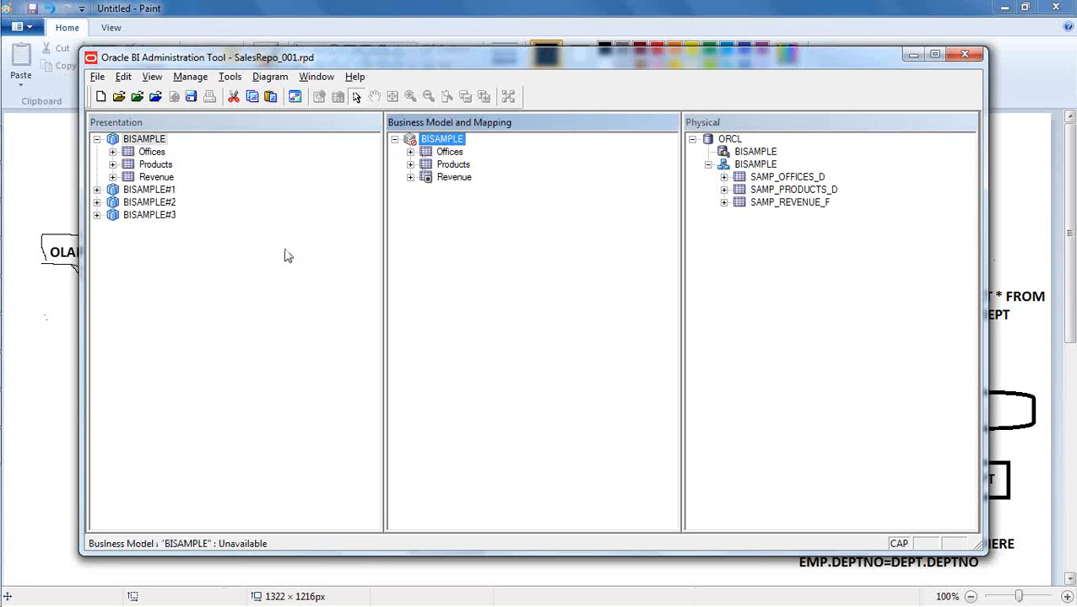
pyautogui.click(285, 255)
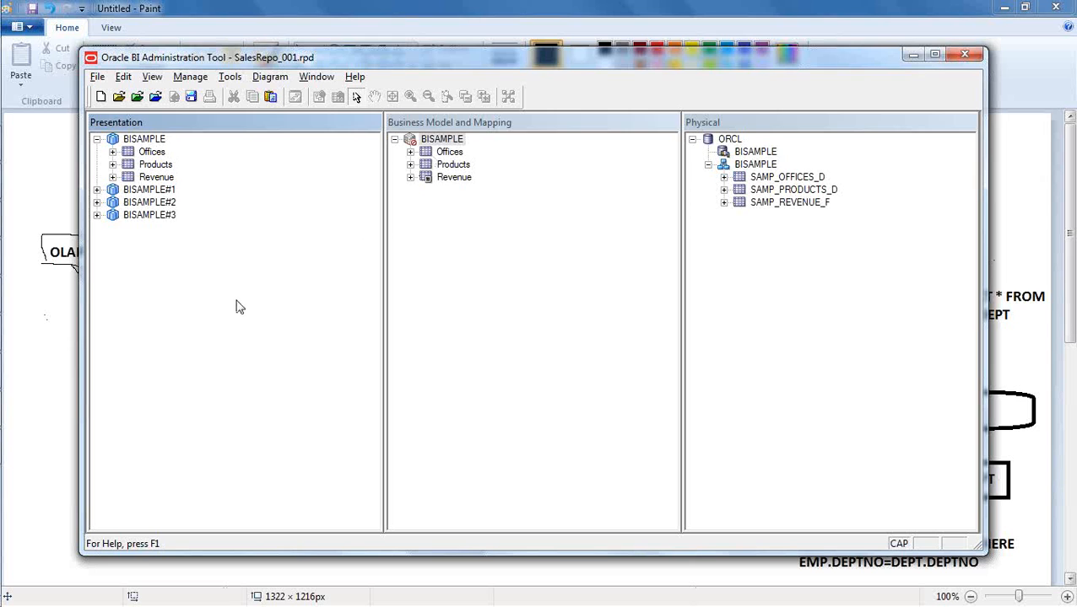
# - Rename the original BISAMPLE subject area to "BISAMPLE North"
pyautogui.rightClick(155, 139)
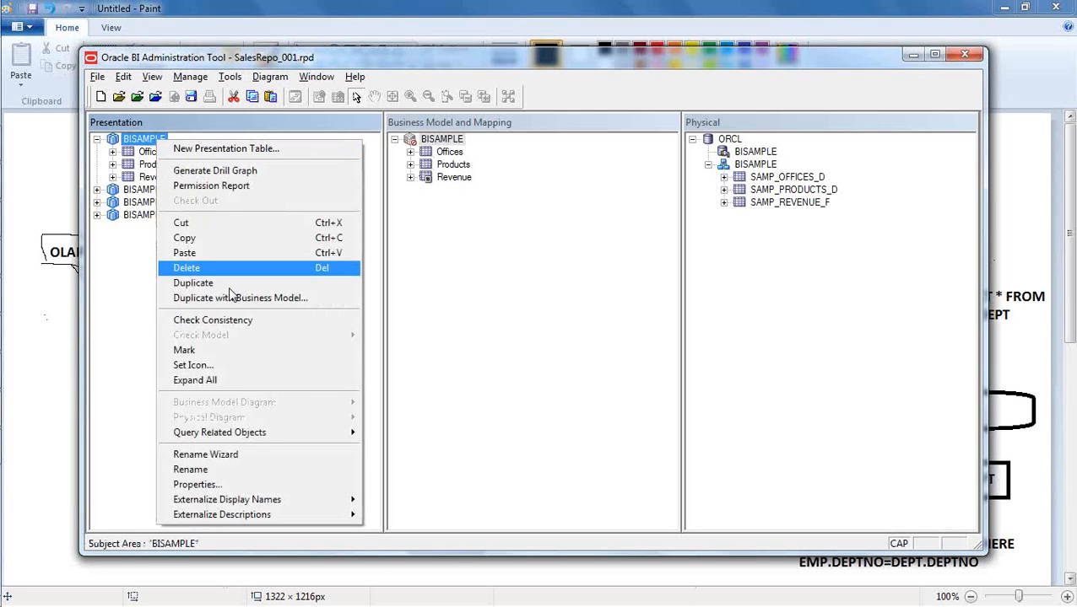
pyautogui.click(245, 469)
pyautogui.click(171, 139)
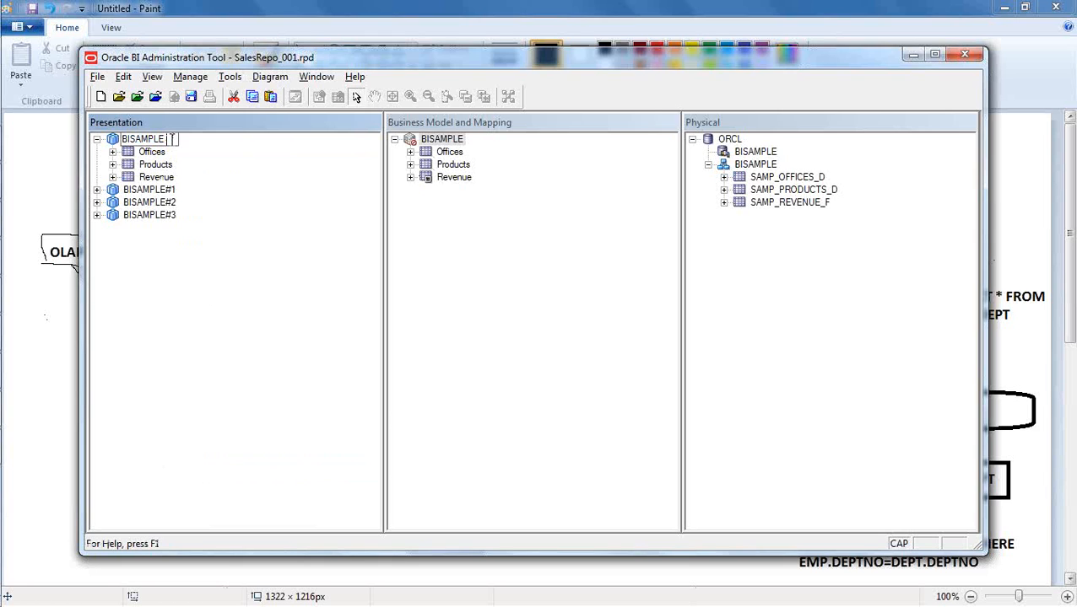
pyautogui.write('North')
pyautogui.press('Return')
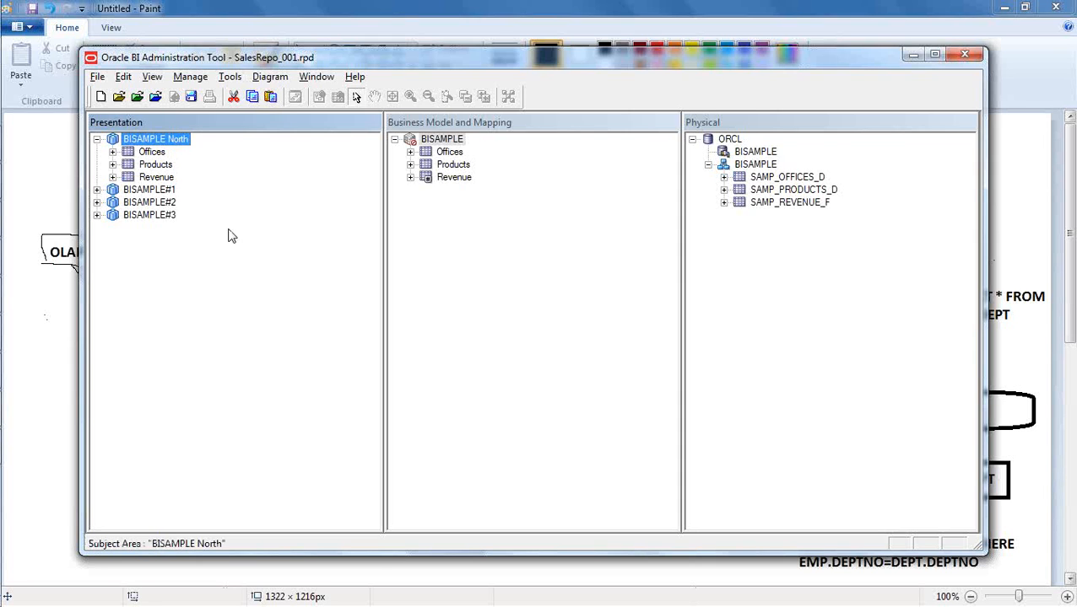
# - Try to rename the BISAMPLE North subject area by removing only the word BISAMPLE and keeping the leading space
pyautogui.rightClick(157, 140)
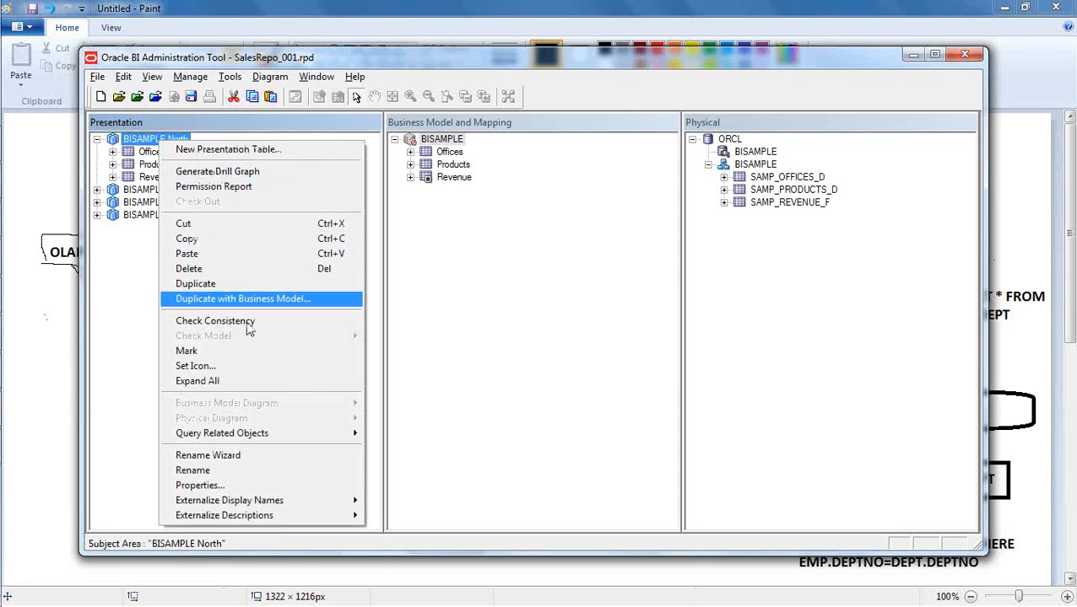
pyautogui.click(265, 473)
pyautogui.moveTo(166, 140); pyautogui.dragTo(124, 137)
pyautogui.press('BackSpace')
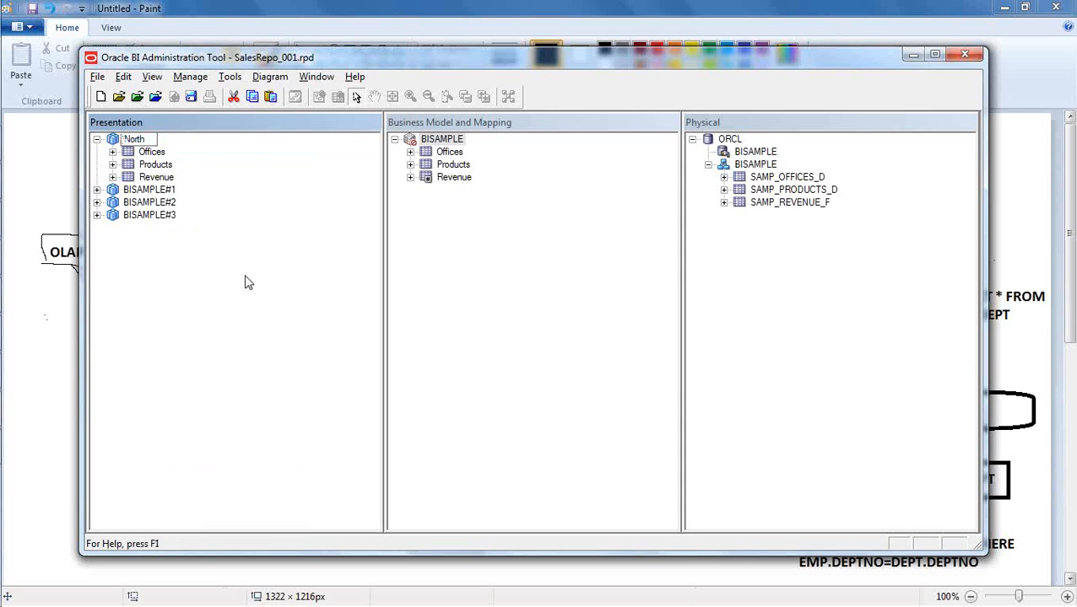
pyautogui.click(241, 277)
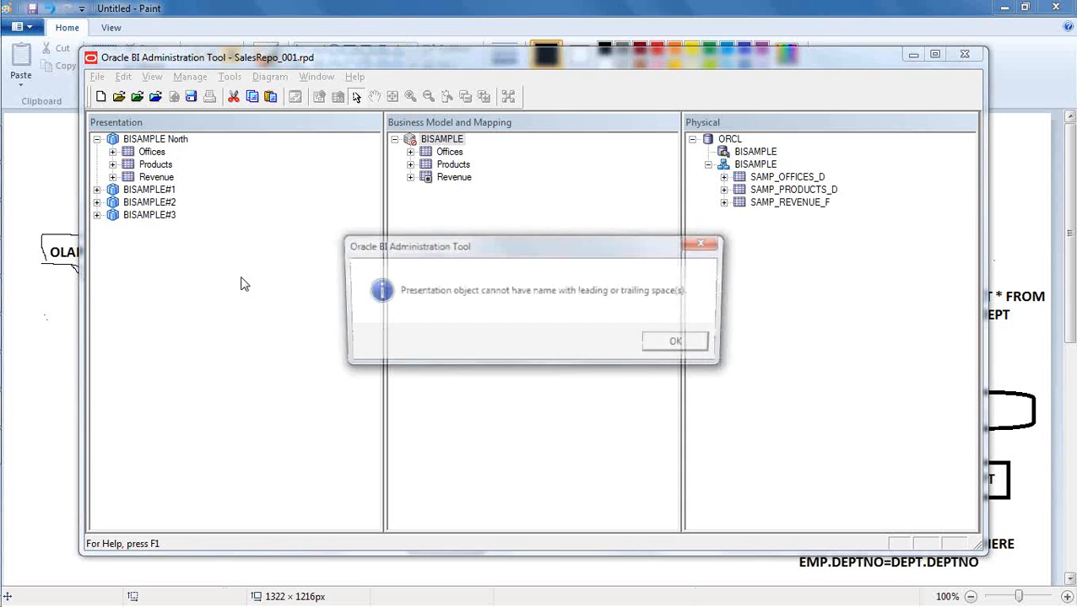
pyautogui.click(665, 349)
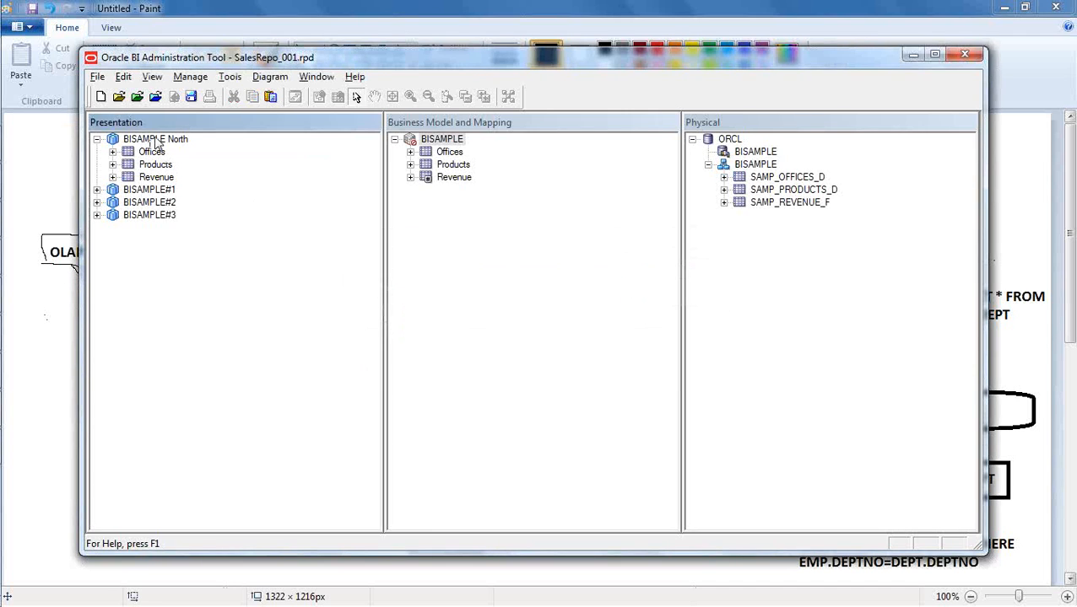
# - Rename the BISAMPLE North subject area to "North", without a leading space
pyautogui.rightClick(155, 142)
pyautogui.click(216, 469)
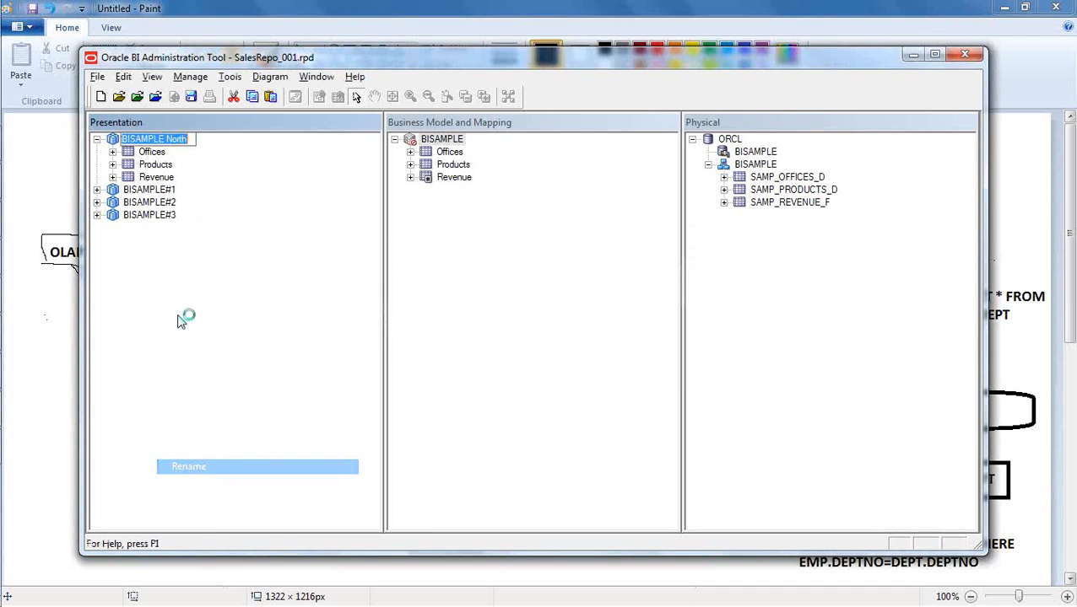
pyautogui.click(166, 139)
pyautogui.press('BackSpace')
pyautogui.press('BackSpace')
pyautogui.press('BackSpace')
pyautogui.press('BackSpace')
pyautogui.press('BackSpace')
pyautogui.press('BackSpace')
pyautogui.press('BackSpace')
pyautogui.press('BackSpace')
pyautogui.press('BackSpace')
pyautogui.press('Return')
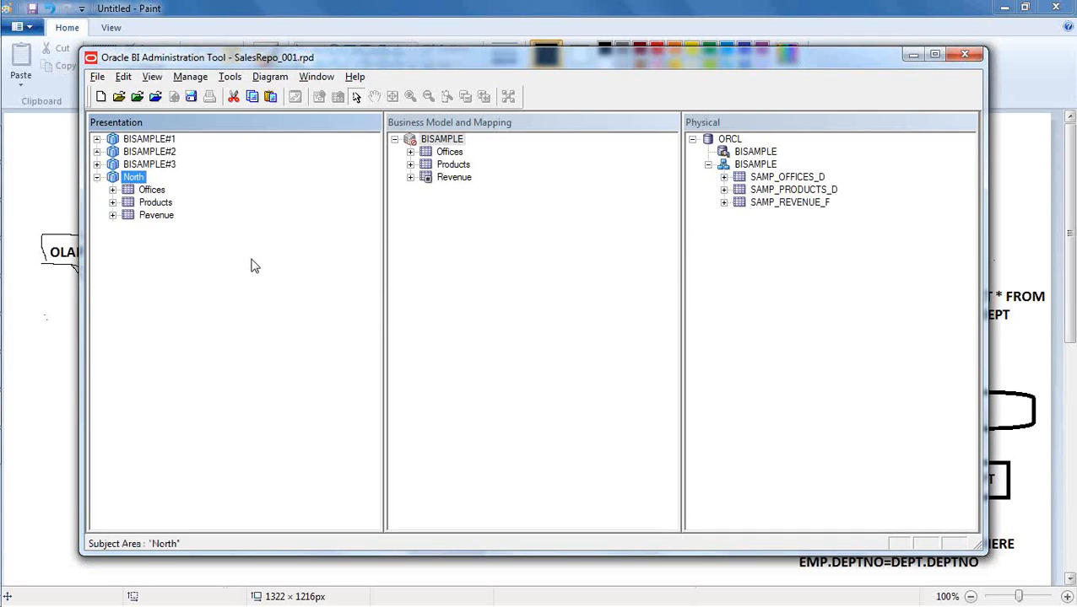
# - Rename the BISAMPLE#3 subject area to "South"
pyautogui.rightClick(165, 165)
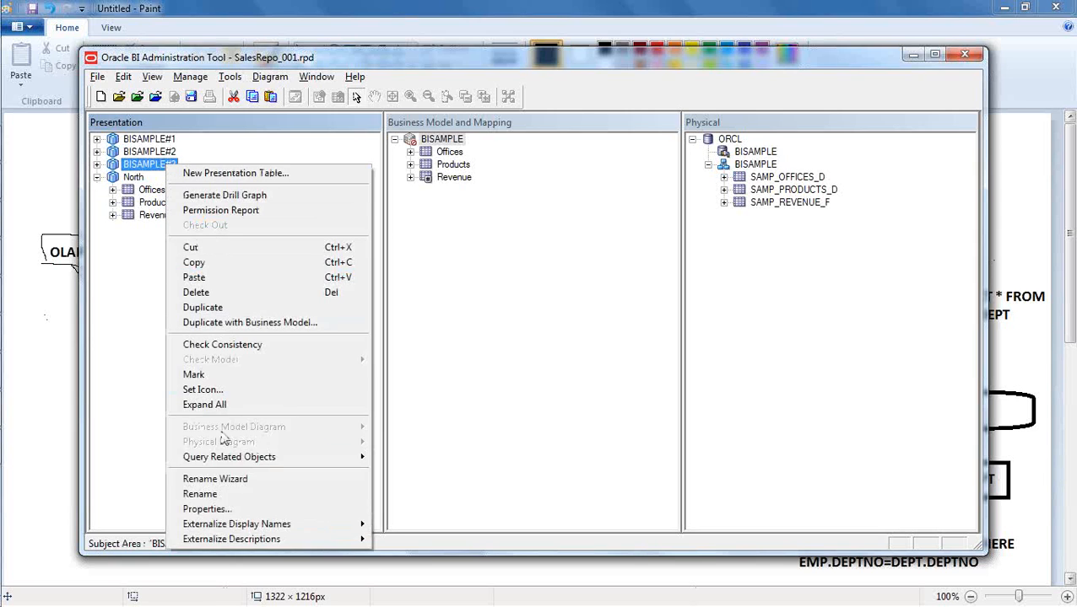
pyautogui.click(202, 494)
pyautogui.write('South')
pyautogui.press('Return')
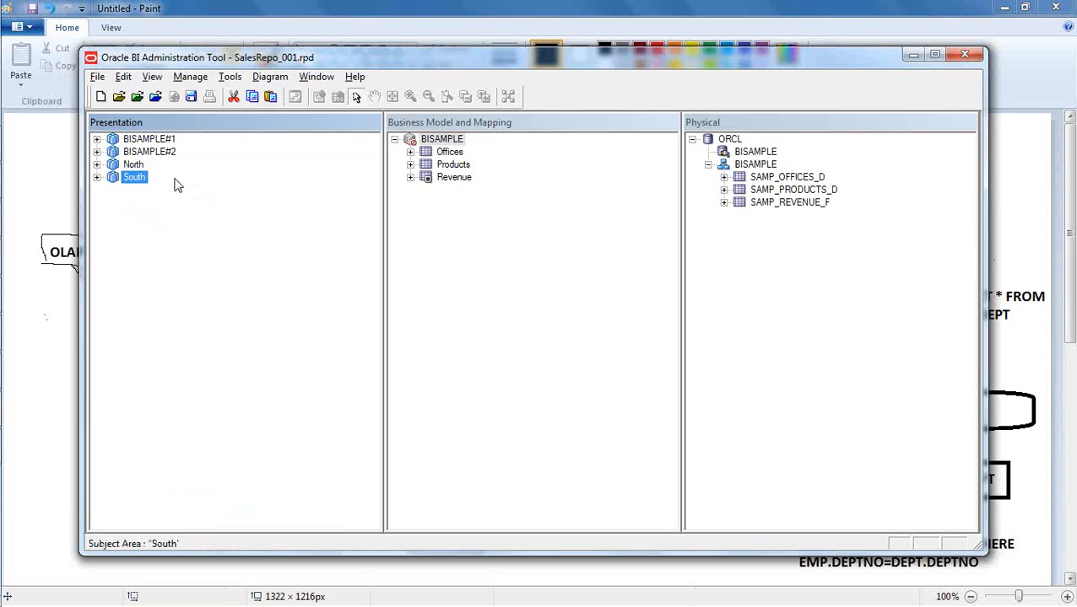
# - Rename the BISAMPLE#2 subject area to "East"
pyautogui.click(152, 149)
pyautogui.rightClick(151, 149)
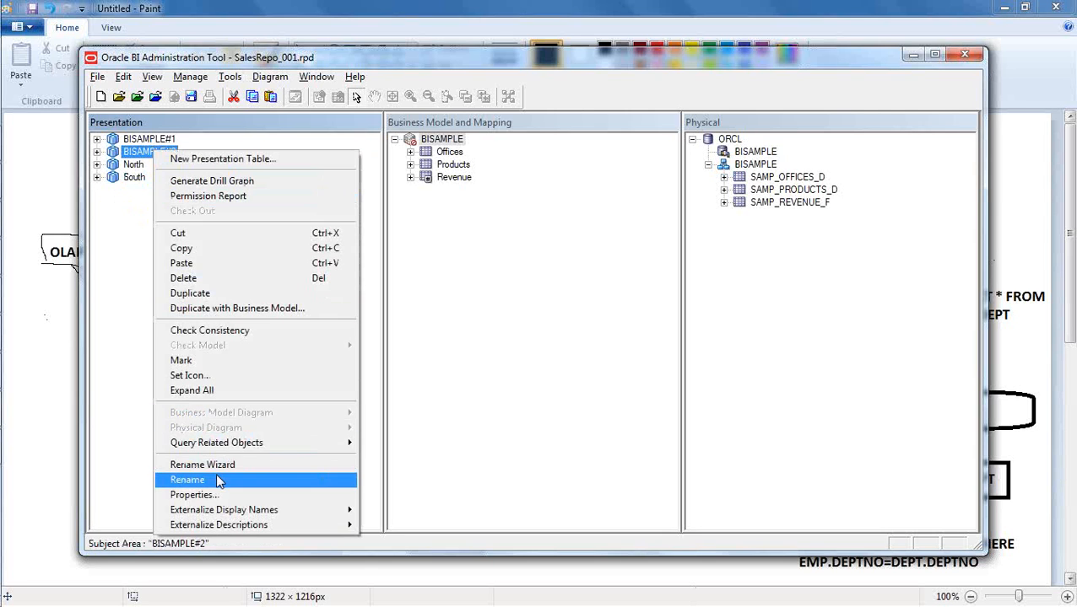
pyautogui.click(215, 479)
pyautogui.write('East')
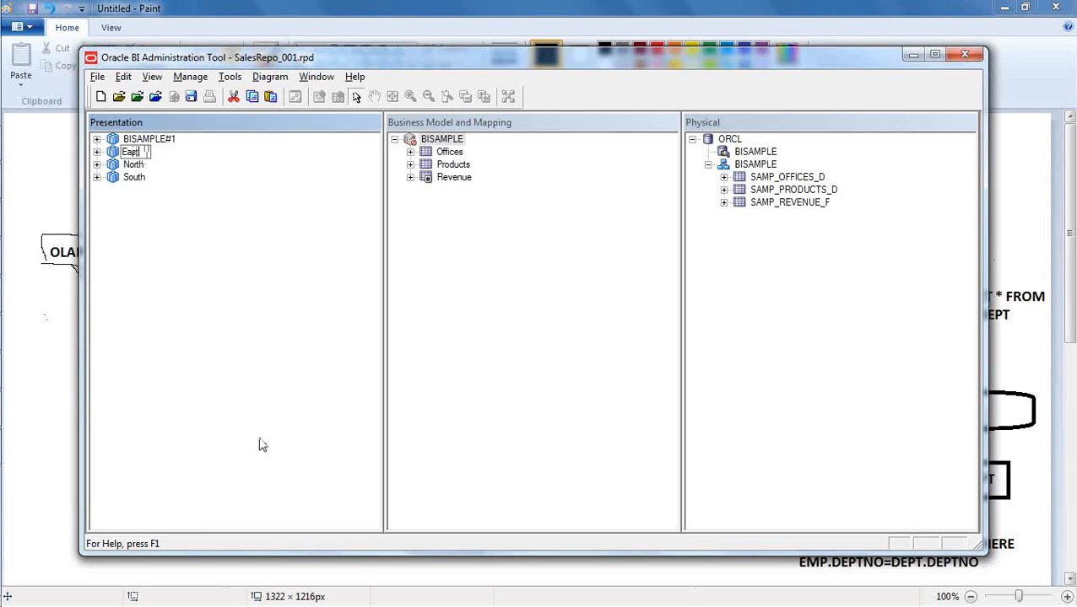
pyautogui.press('Return')
# - Rename the BISAMPLE#1 subject area to "West"
pyautogui.click(163, 139)
pyautogui.rightClick(163, 139)
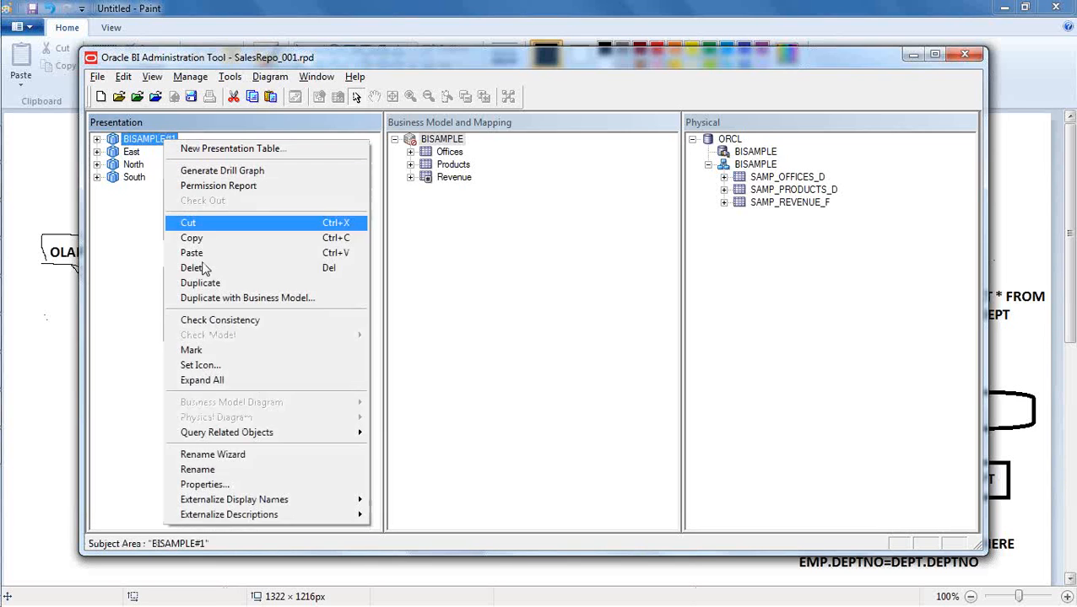
pyautogui.click(247, 472)
pyautogui.write('West')
pyautogui.press('Return')
pyautogui.click(236, 433)
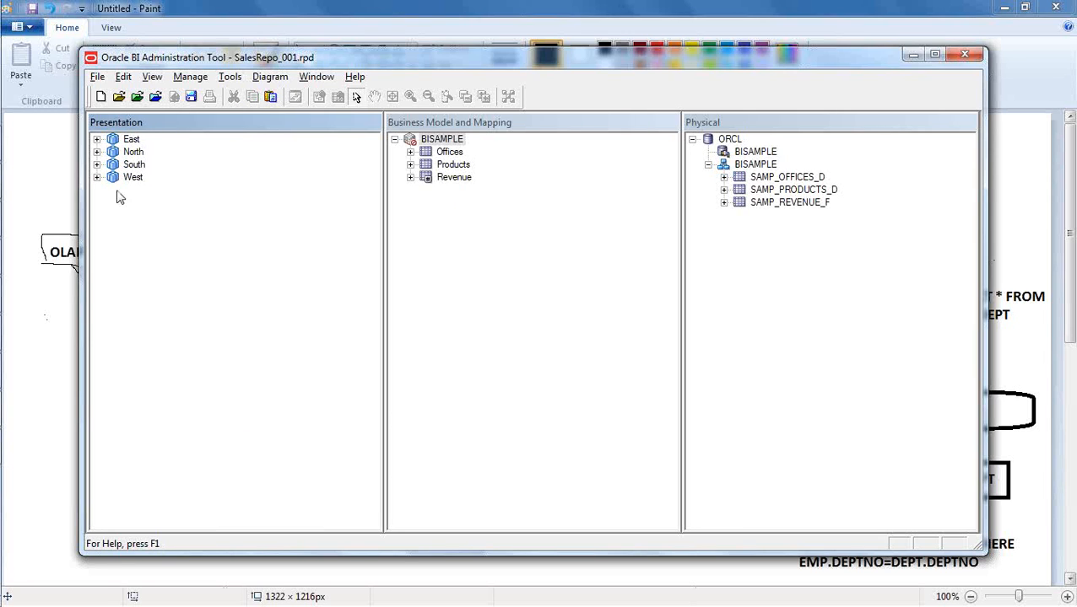
# - Delete the Products presentation table from the West subject area
pyautogui.click(97, 178)
pyautogui.click(157, 204)
pyautogui.rightClick(157, 206)
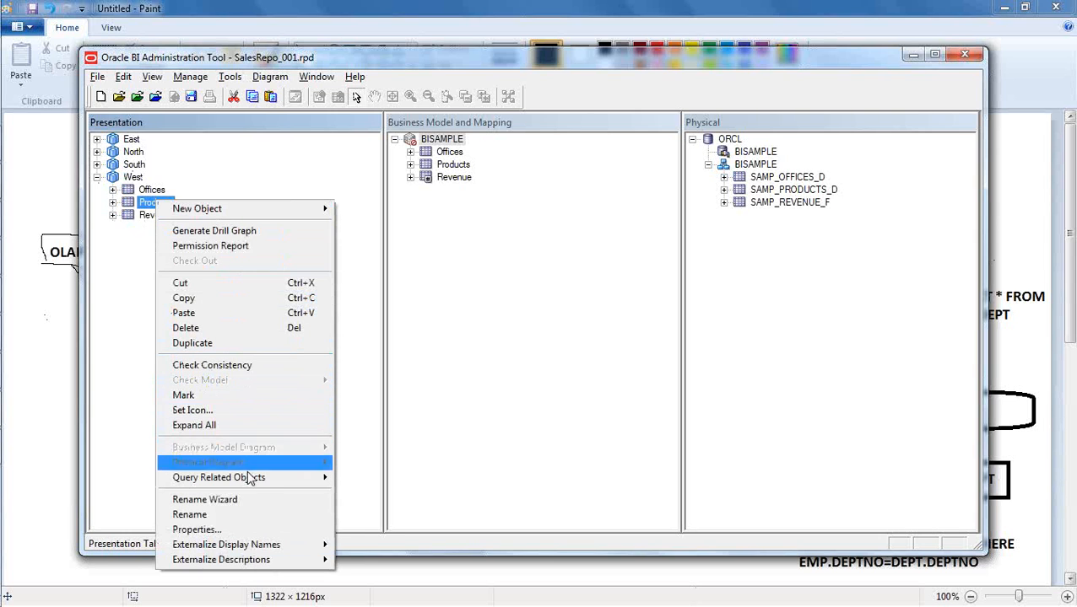
pyautogui.click(237, 330)
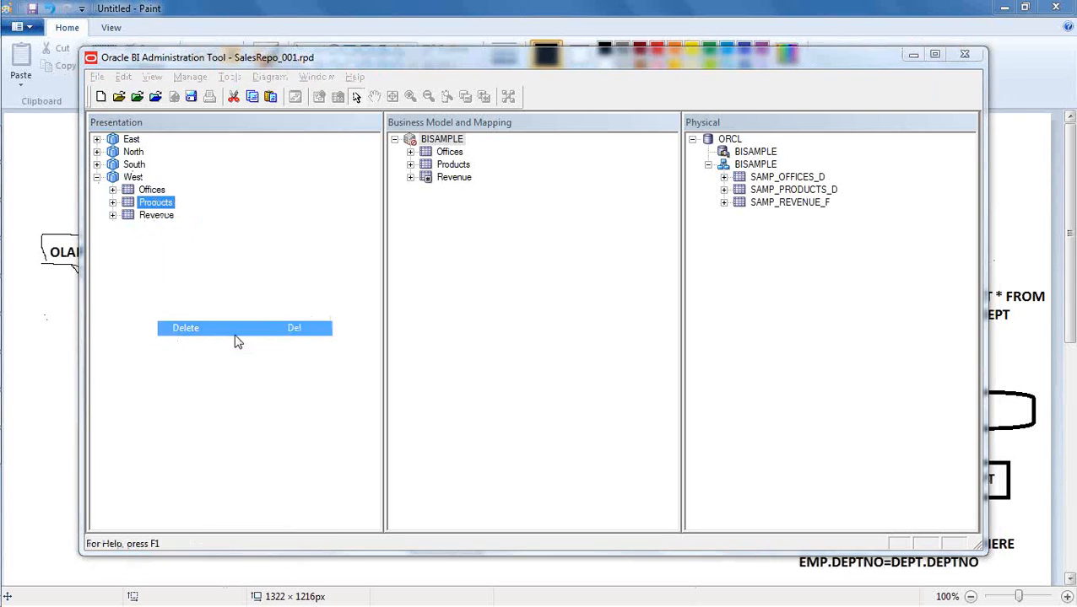
pyautogui.click(535, 346)
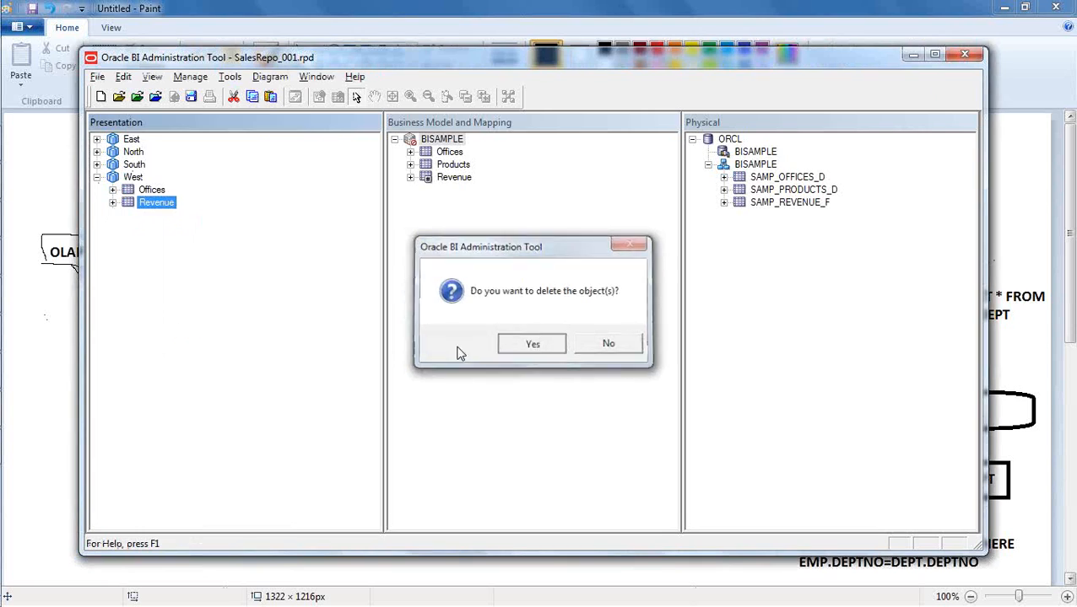
pyautogui.click(133, 179)
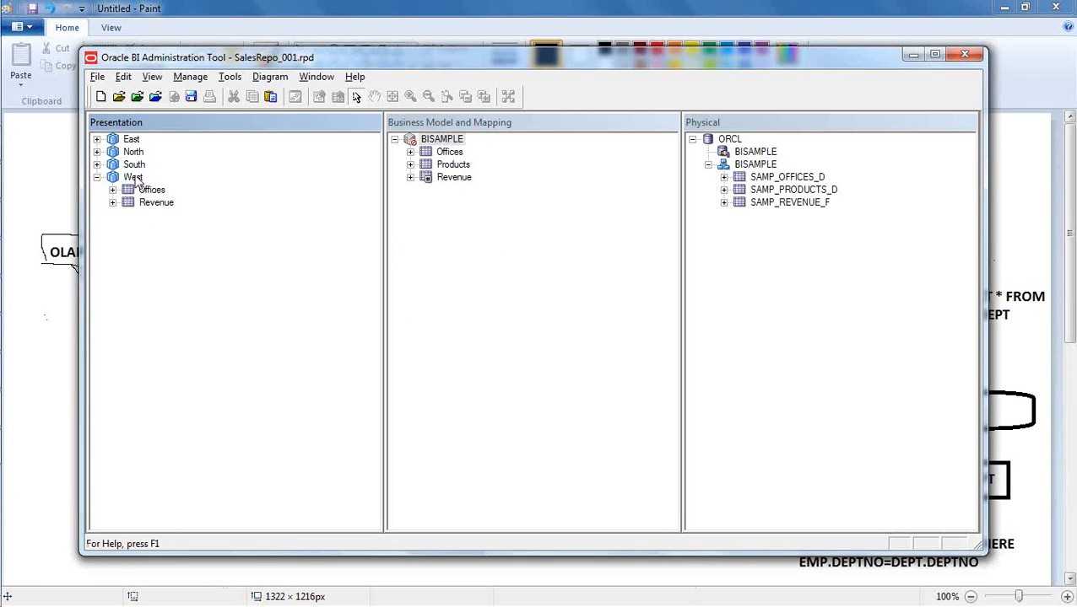
pyautogui.click(177, 270)
pyautogui.click(451, 269)
pyautogui.click(211, 263)
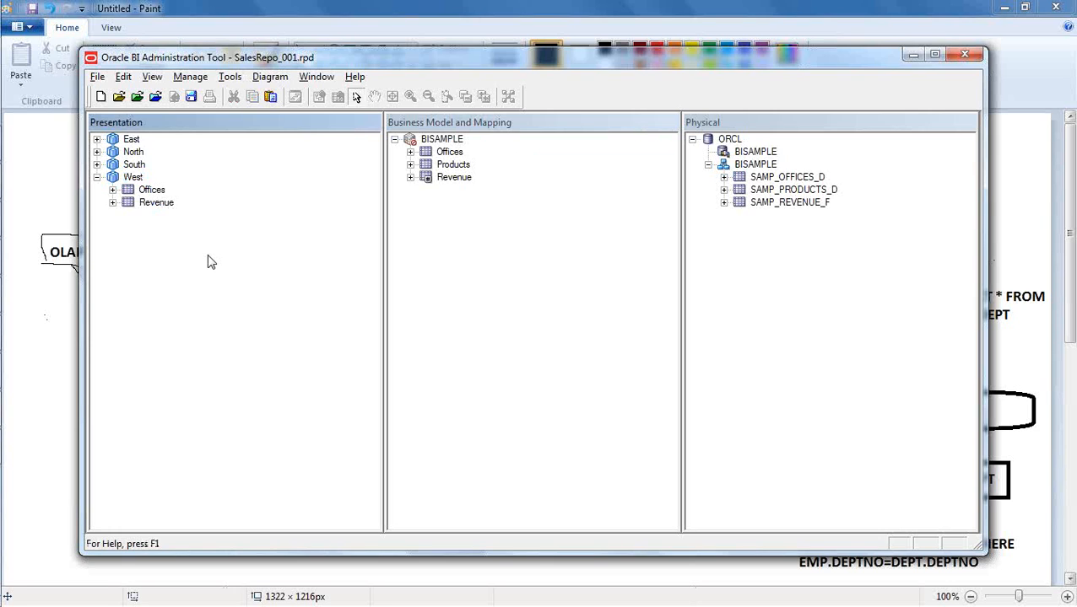
# - Delete the Offices presentation table from the South subject area
pyautogui.click(96, 165)
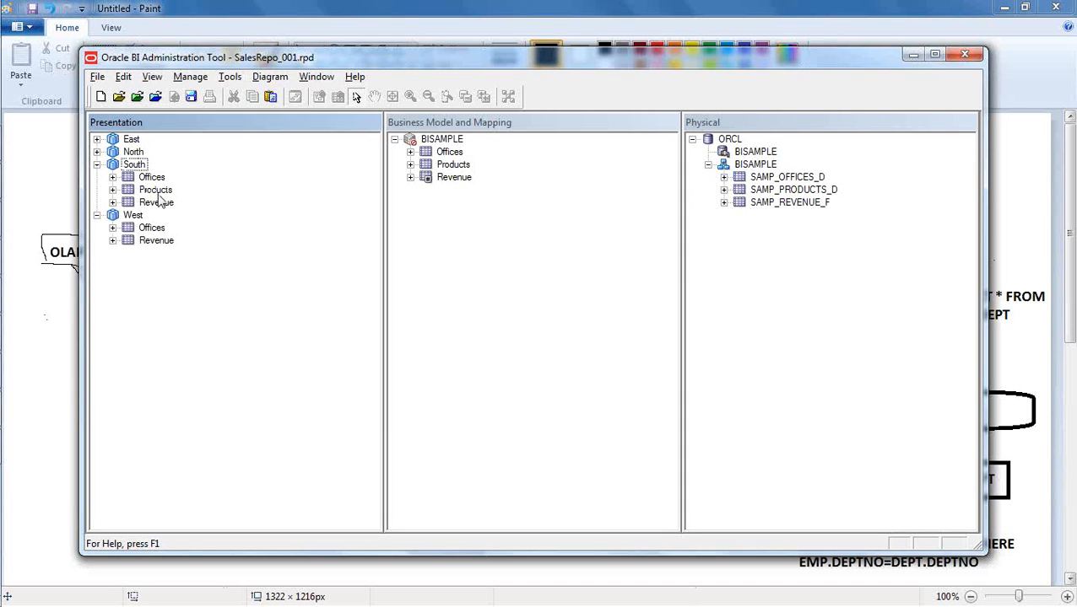
pyautogui.click(154, 177)
pyautogui.rightClick(156, 178)
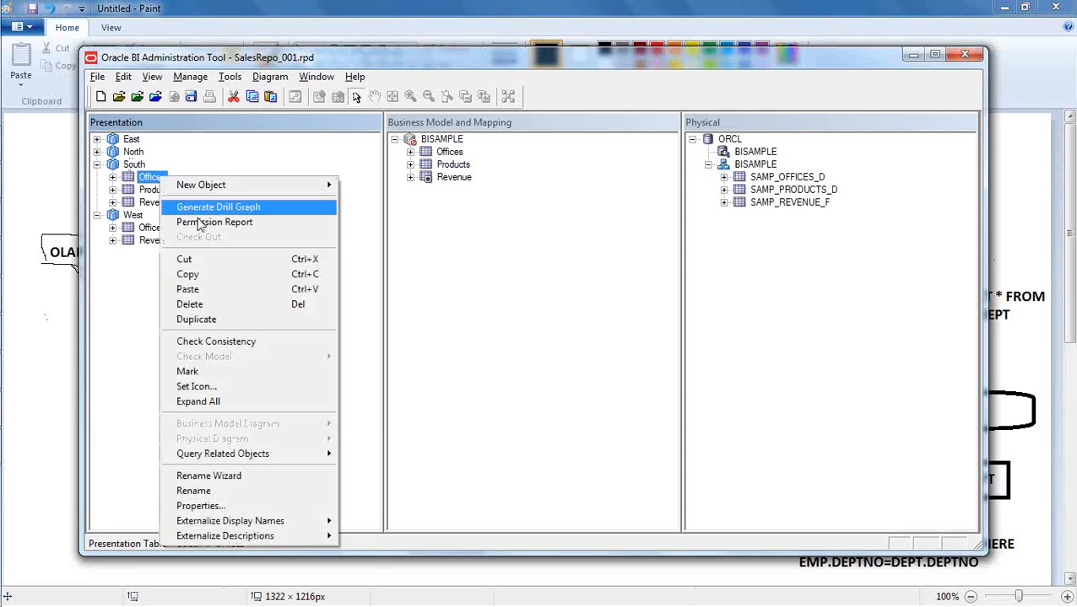
pyautogui.click(304, 305)
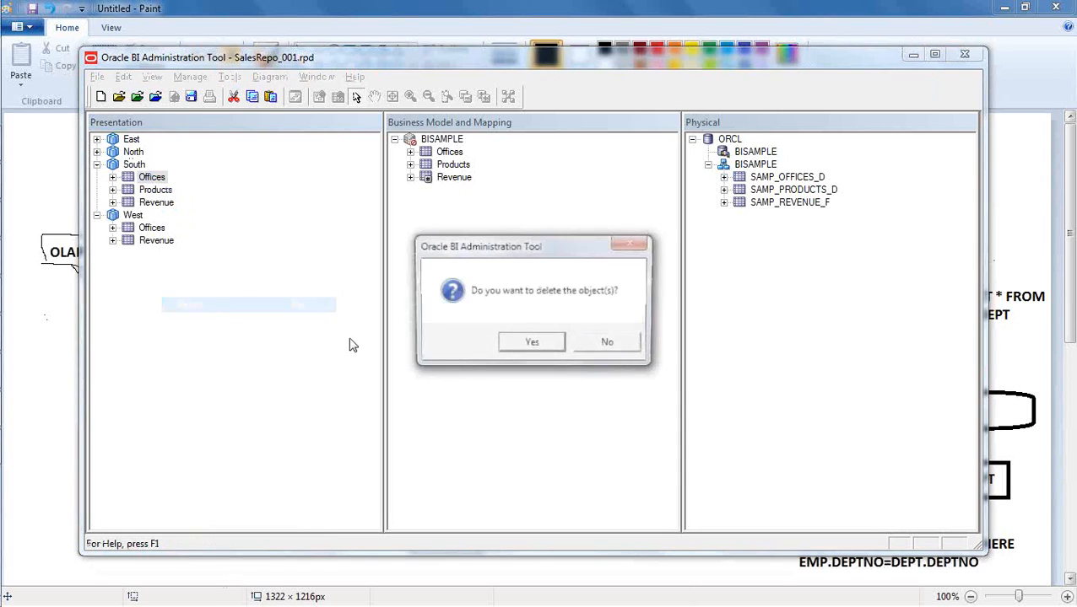
pyautogui.click(530, 345)
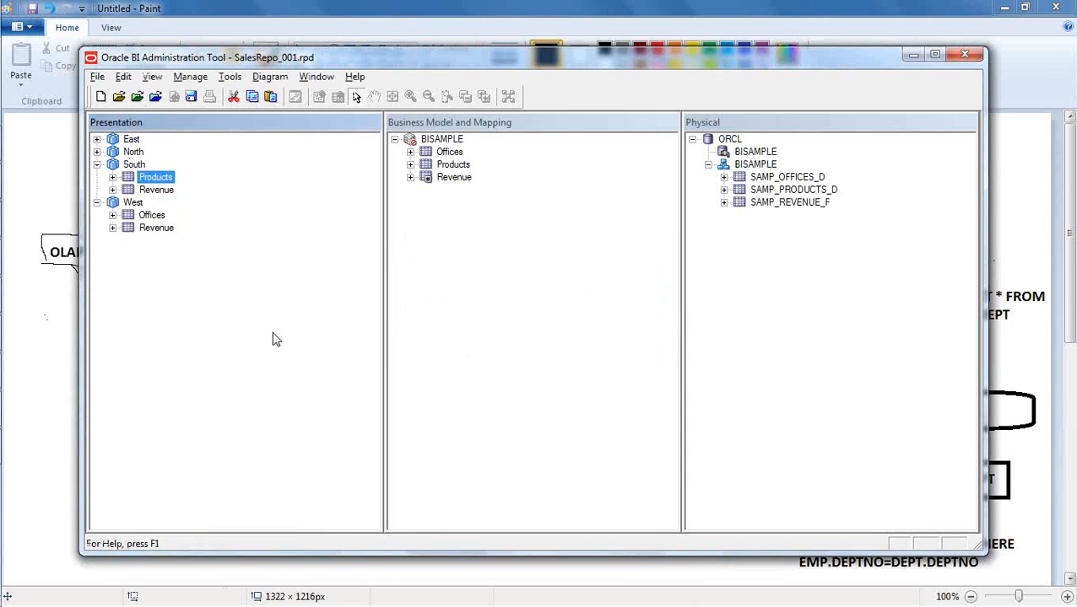
# - Delete the Company and Department columns from the Offices table of the East subject area
pyautogui.click(97, 152)
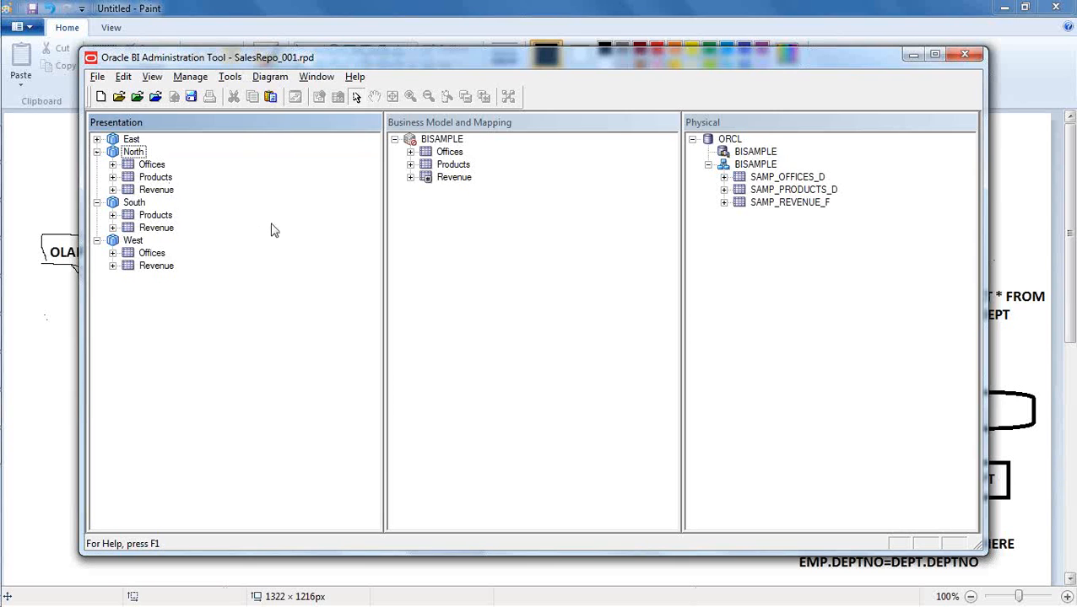
pyautogui.click(96, 140)
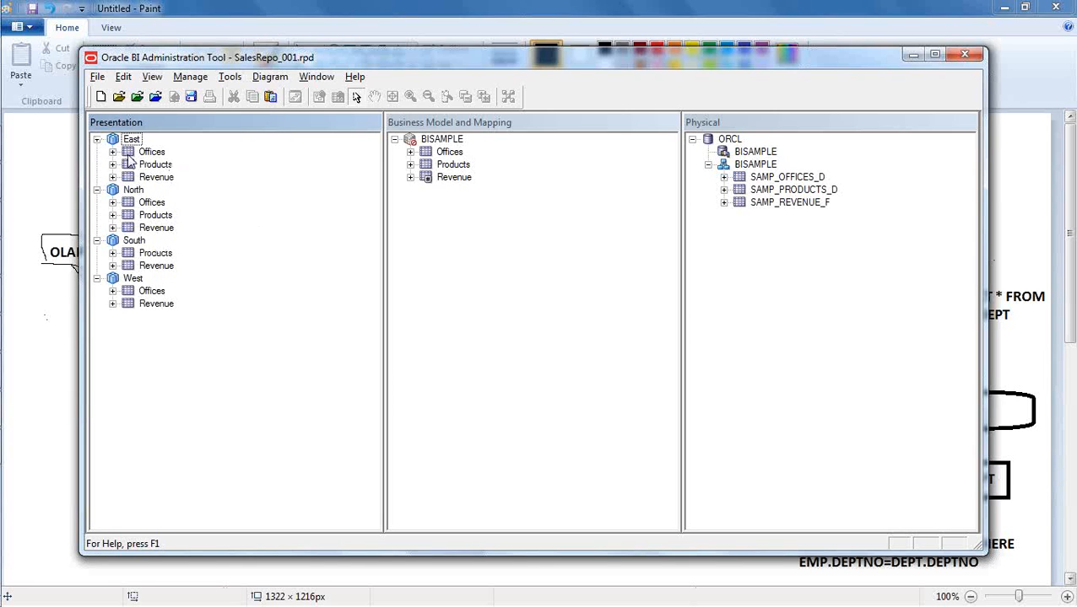
pyautogui.click(112, 152)
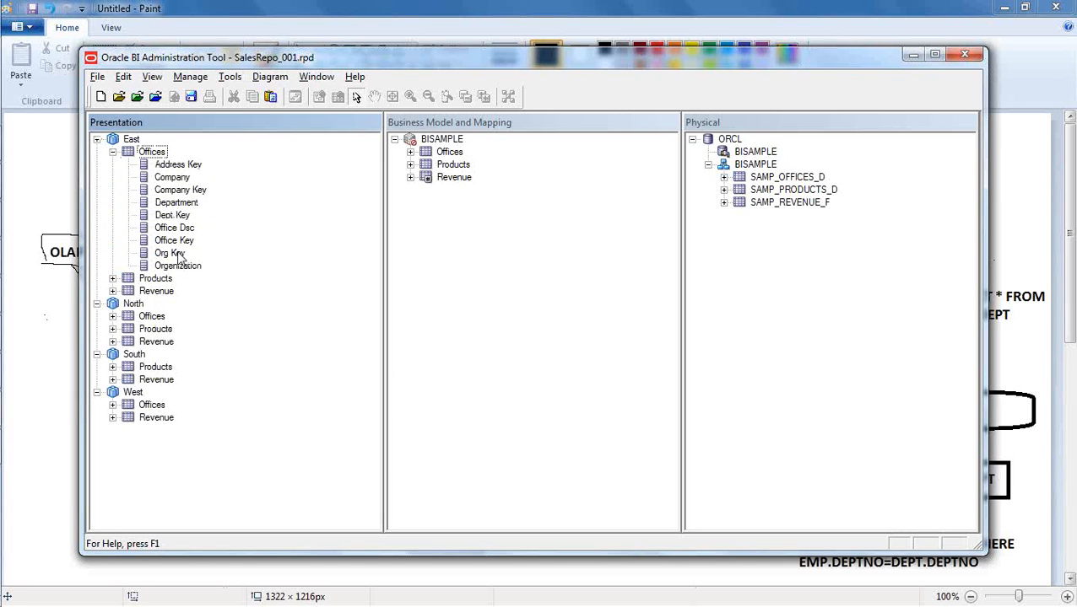
pyautogui.click(181, 178)
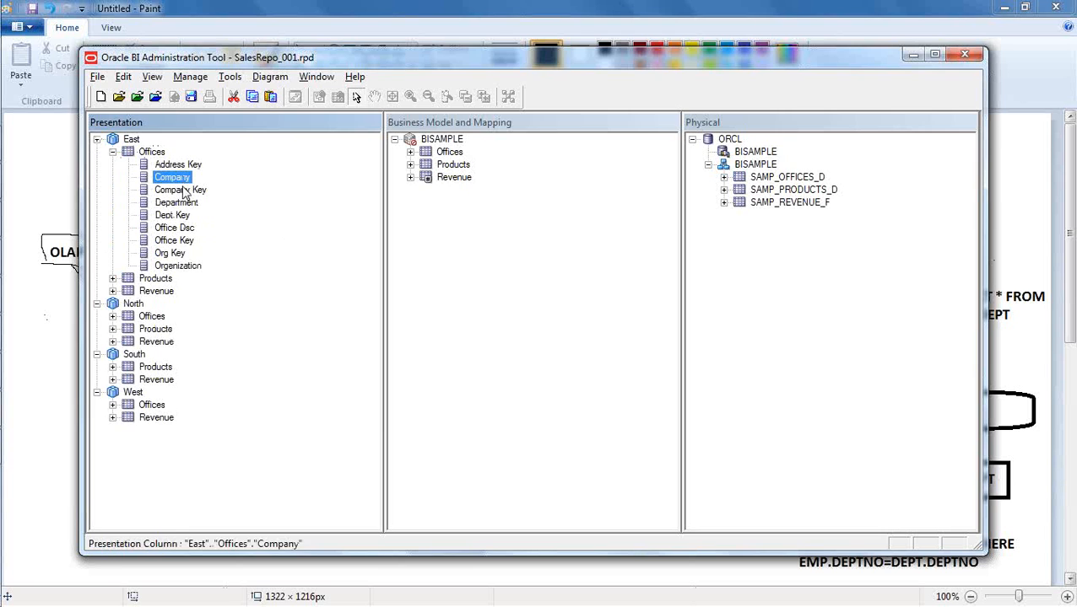
pyautogui.keyDown('ctrl'); pyautogui.click(187, 207); pyautogui.keyUp('ctrl')
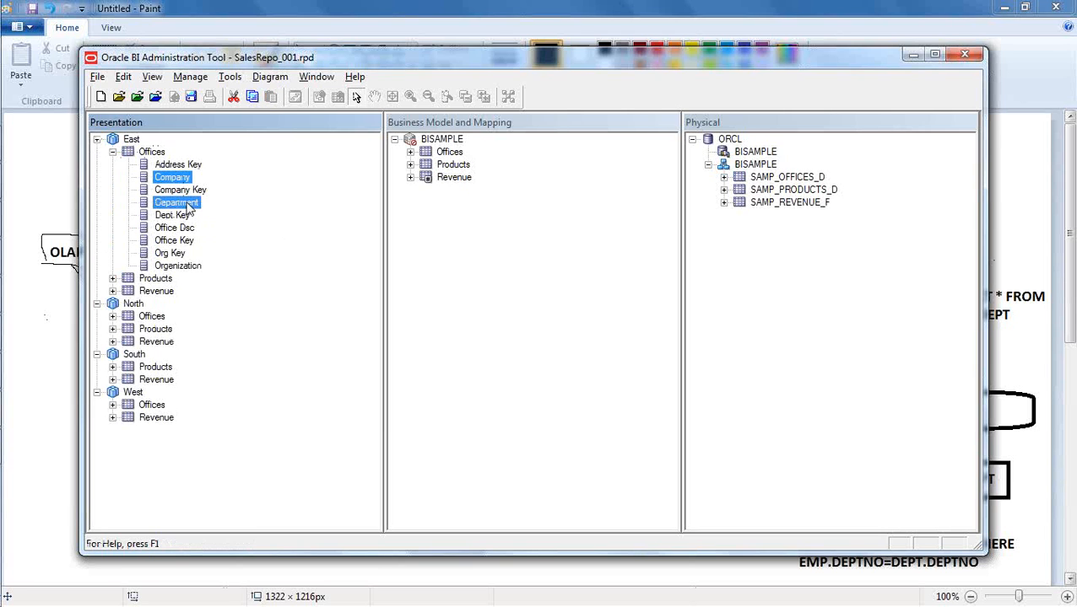
pyautogui.rightClick(188, 206)
pyautogui.click(257, 301)
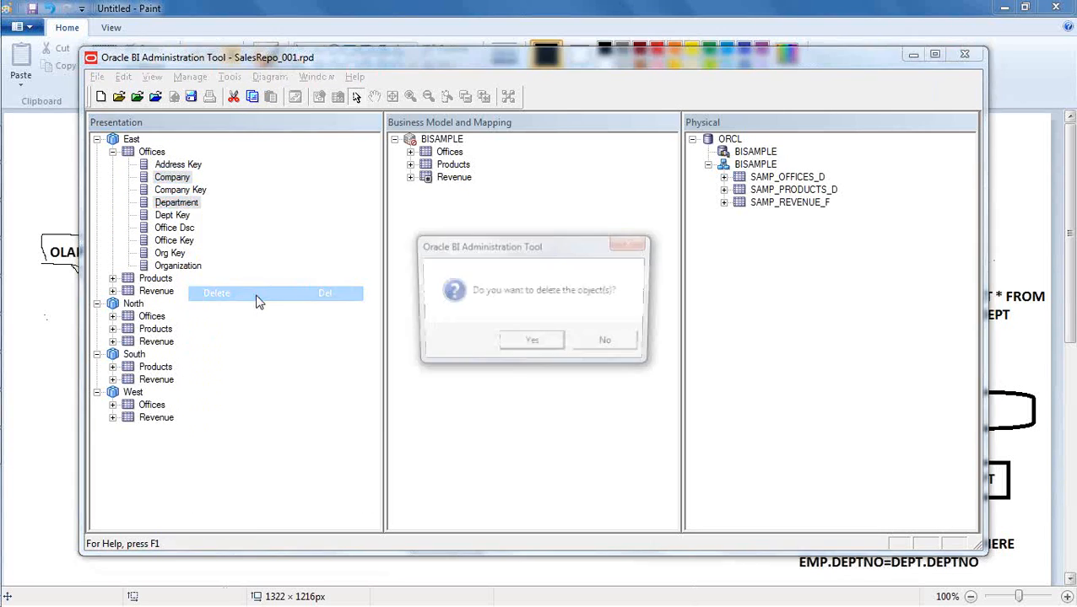
pyautogui.click(530, 342)
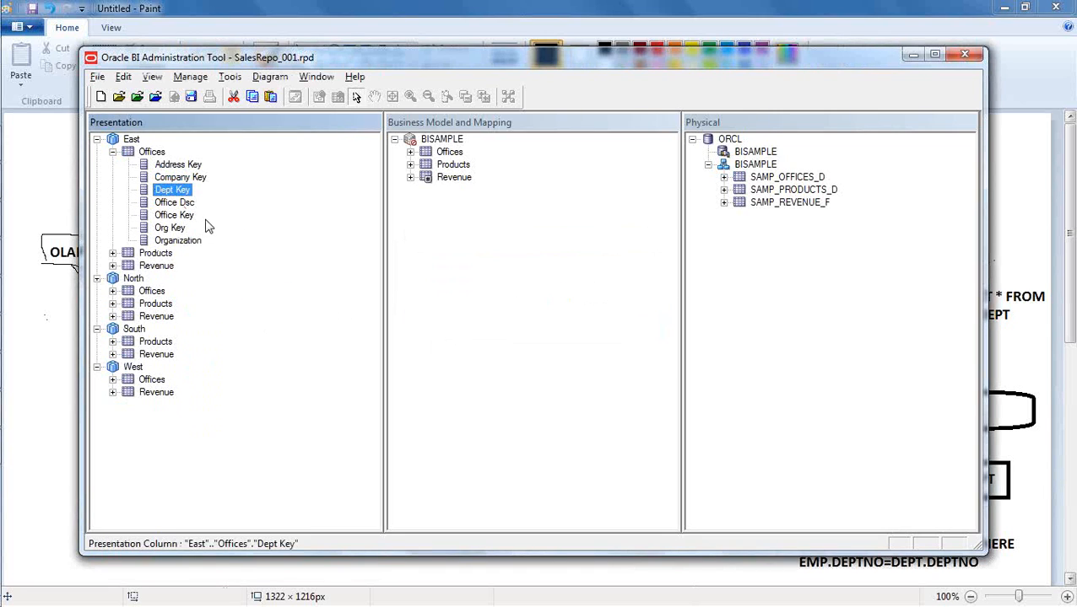
# - Collapse the East, North, South and West subject areas in the Presentation layer
pyautogui.click(112, 152)
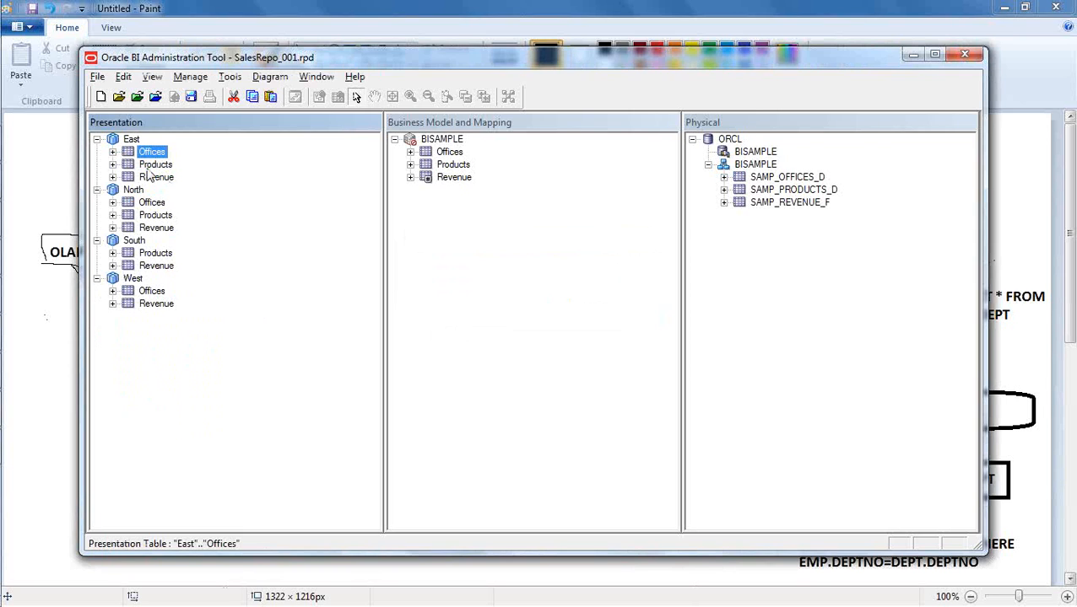
pyautogui.click(97, 139)
pyautogui.click(97, 152)
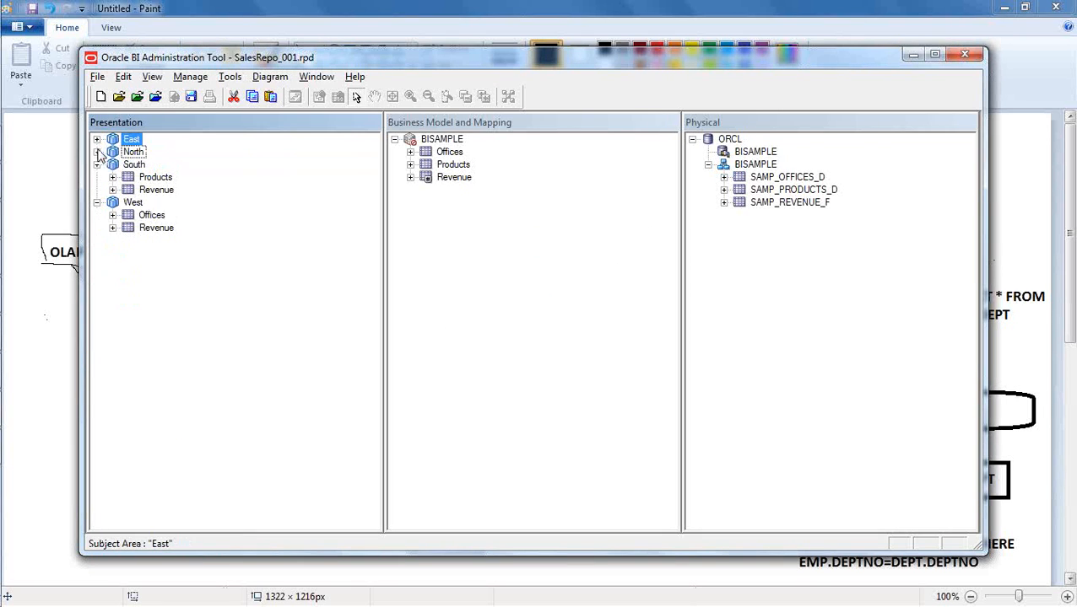
pyautogui.click(97, 164)
pyautogui.click(97, 178)
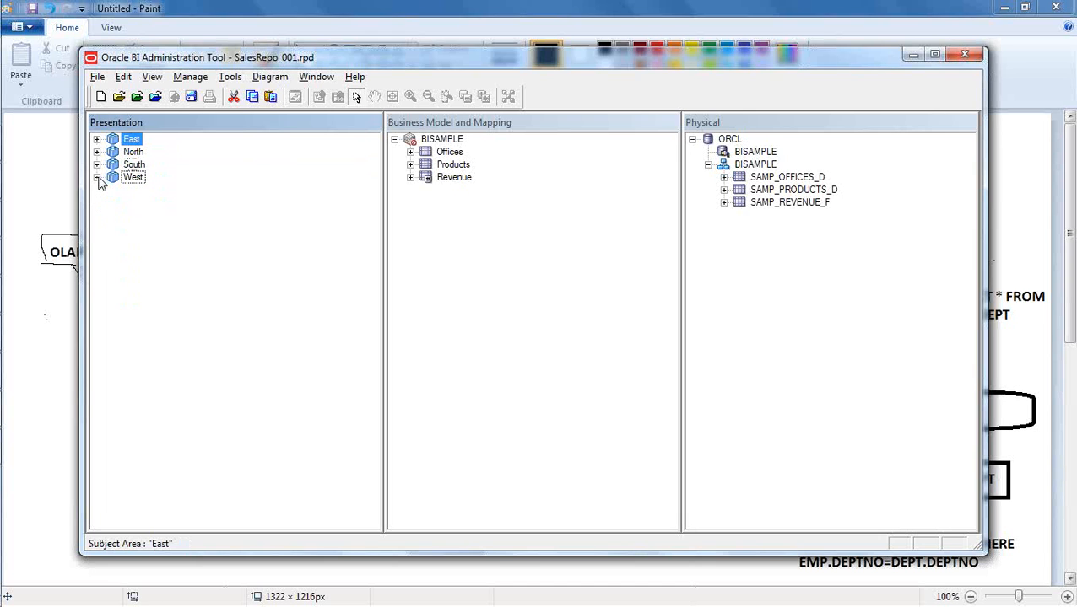
pyautogui.click(164, 268)
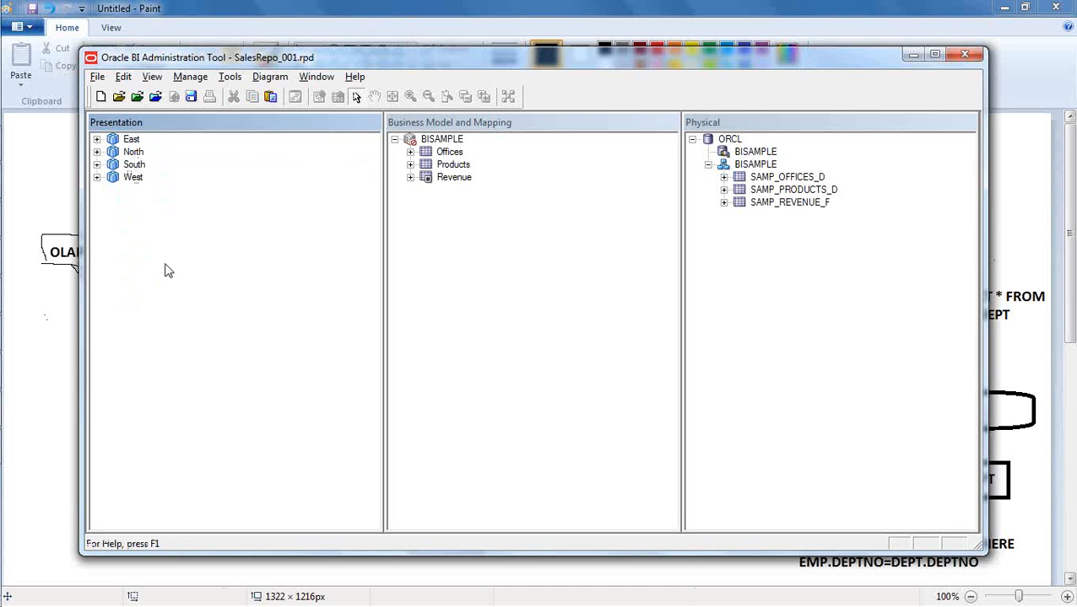
# - Review the role permissions of the East subject area and close its properties without changing anything
pyautogui.doubleClick(132, 141)
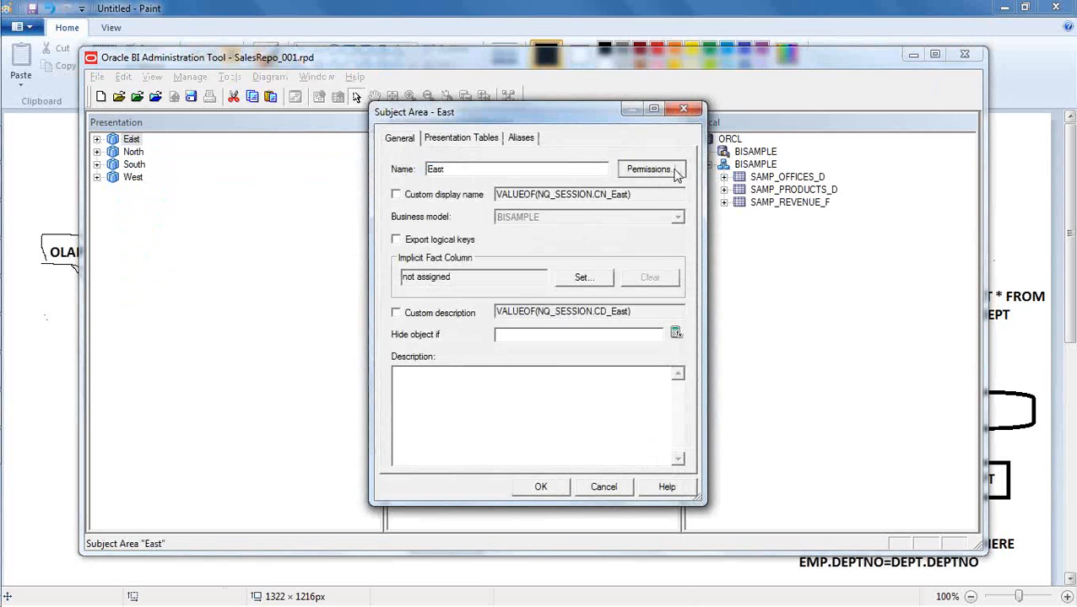
pyautogui.click(675, 170)
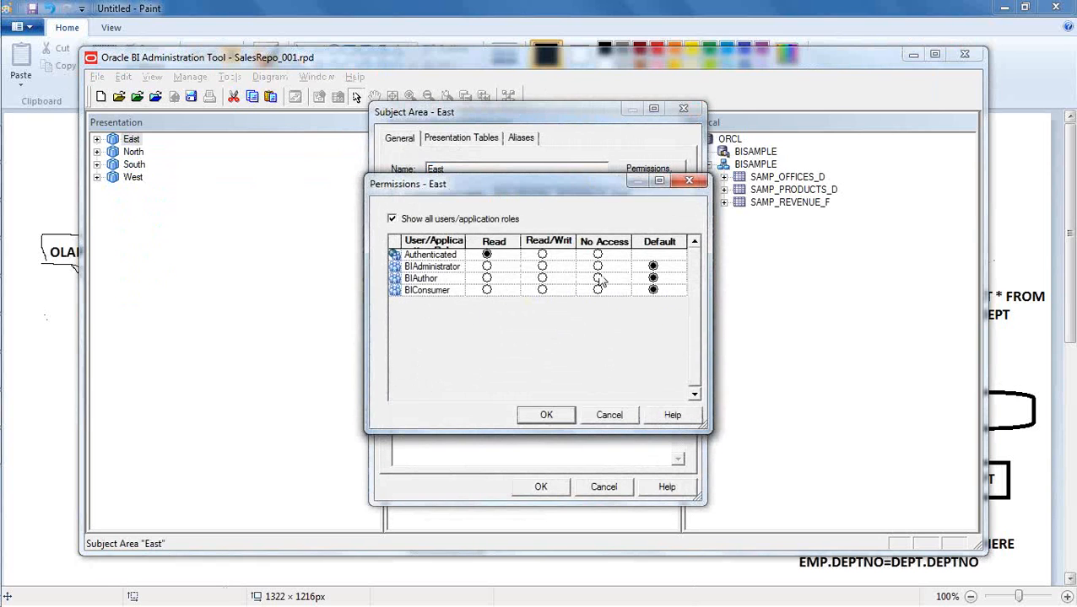
pyautogui.click(608, 415)
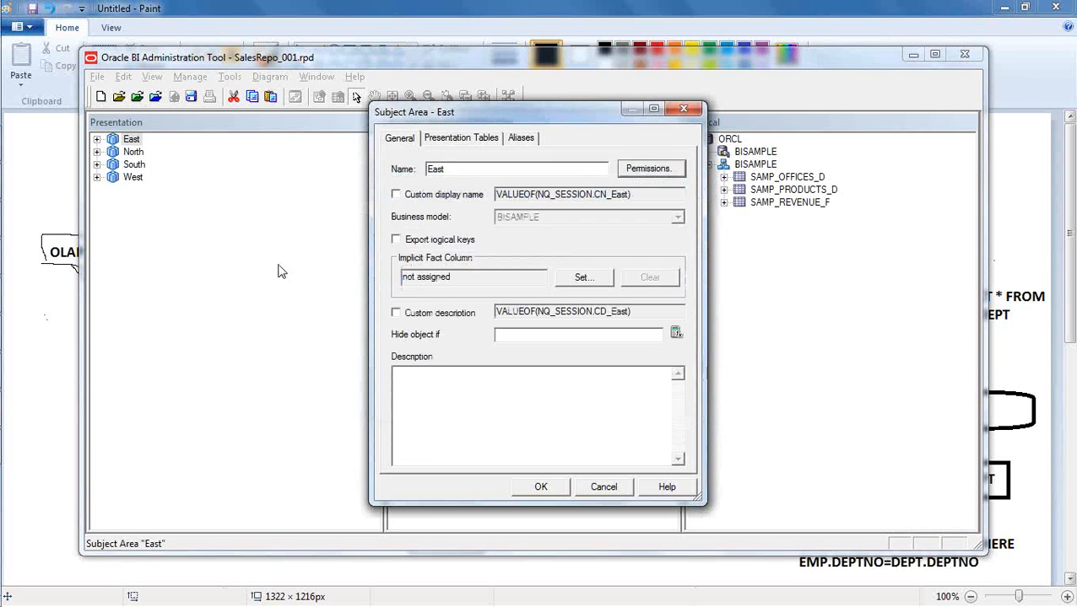
pyautogui.click(604, 486)
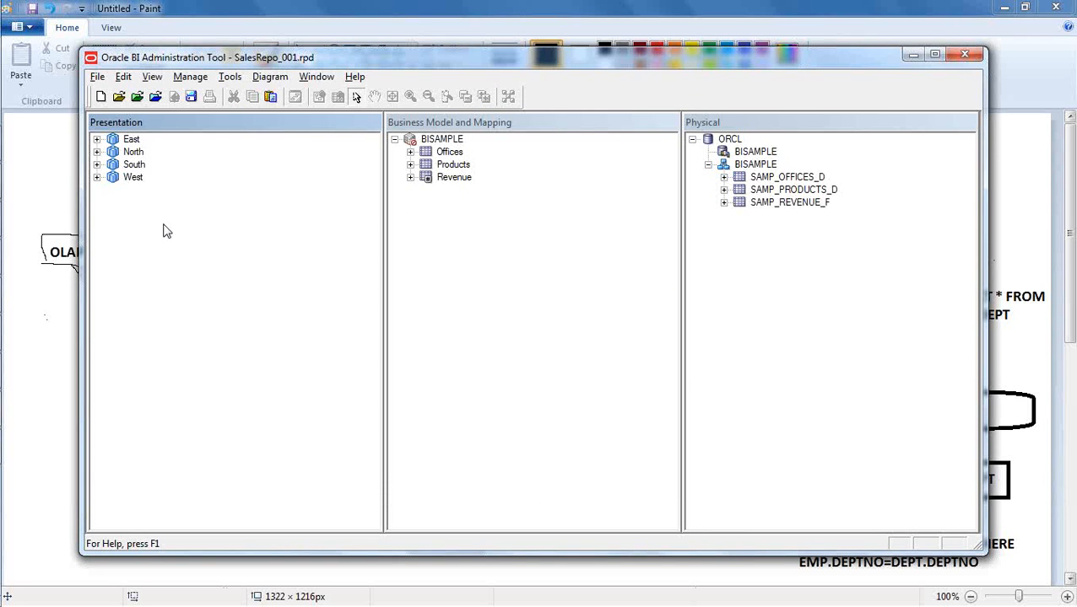
# - Examine the tables in the West subject area and the columns of the Products logical table
pyautogui.click(97, 178)
pyautogui.click(526, 217)
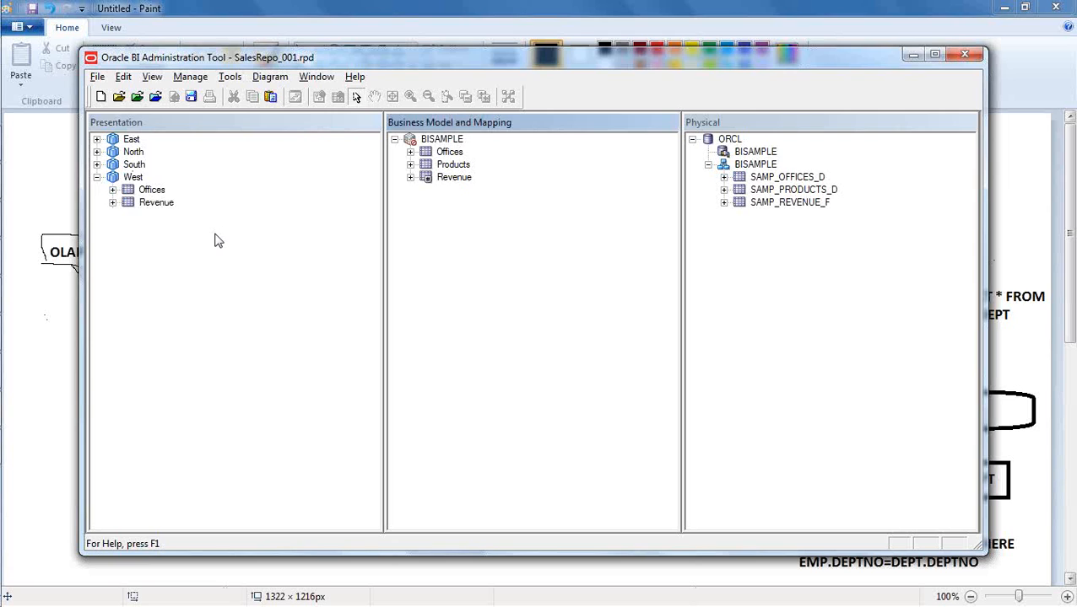
pyautogui.click(226, 260)
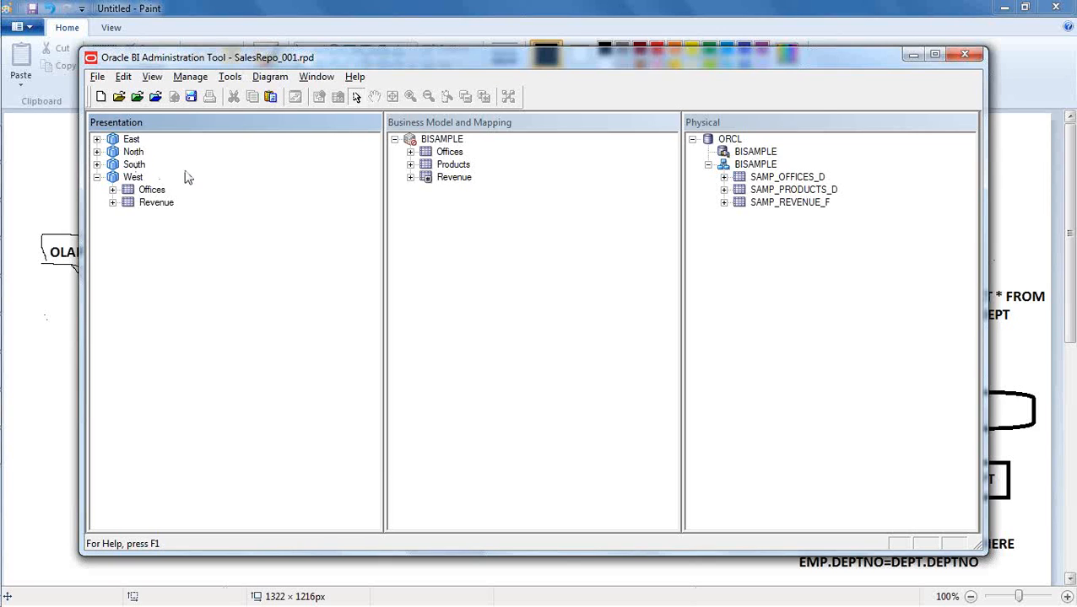
pyautogui.click(97, 177)
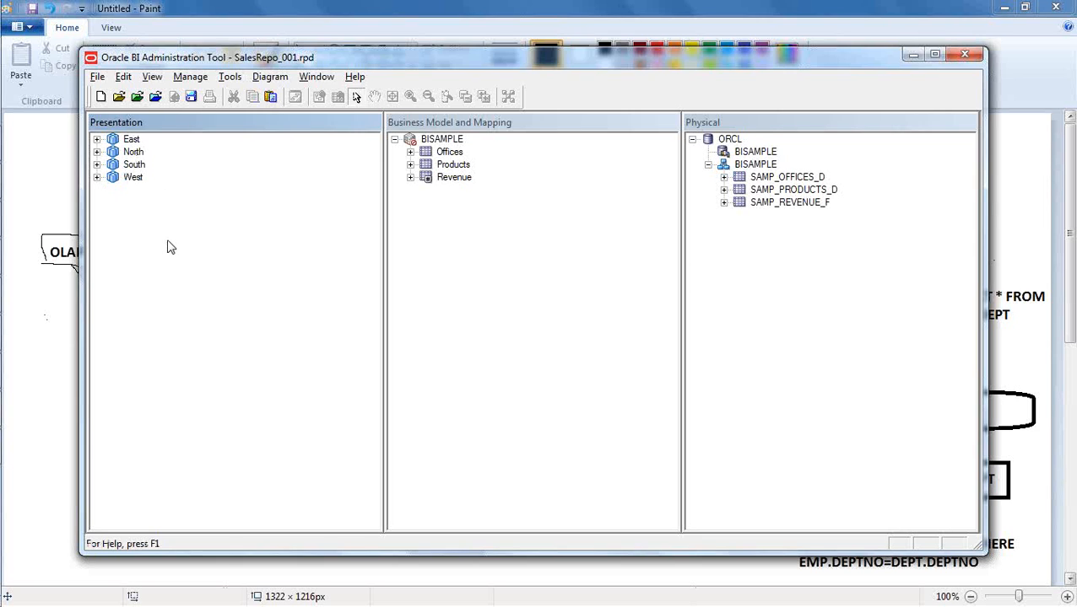
pyautogui.click(525, 265)
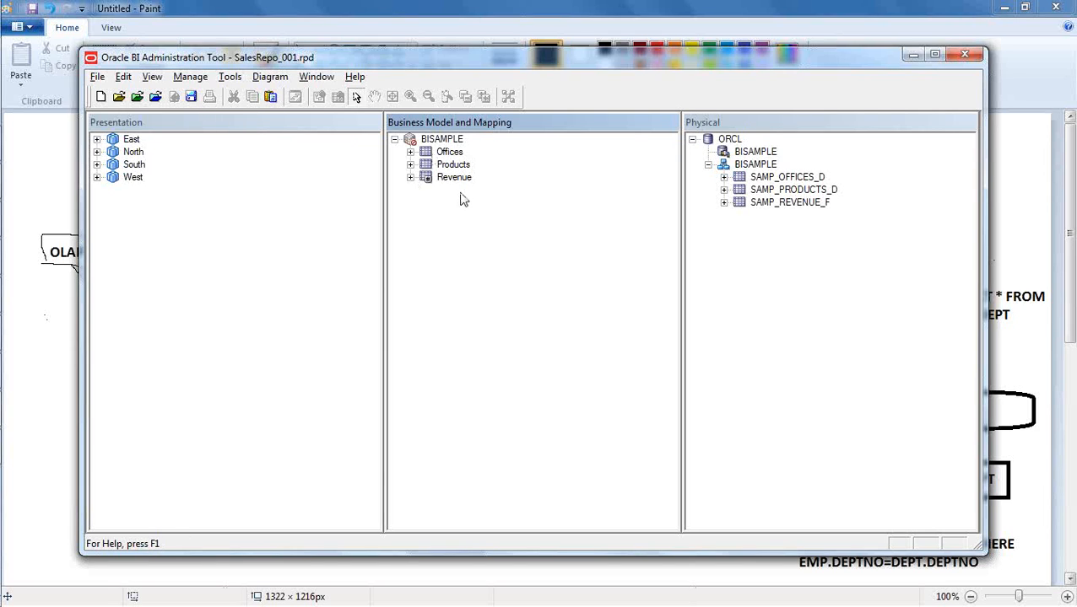
pyautogui.click(411, 165)
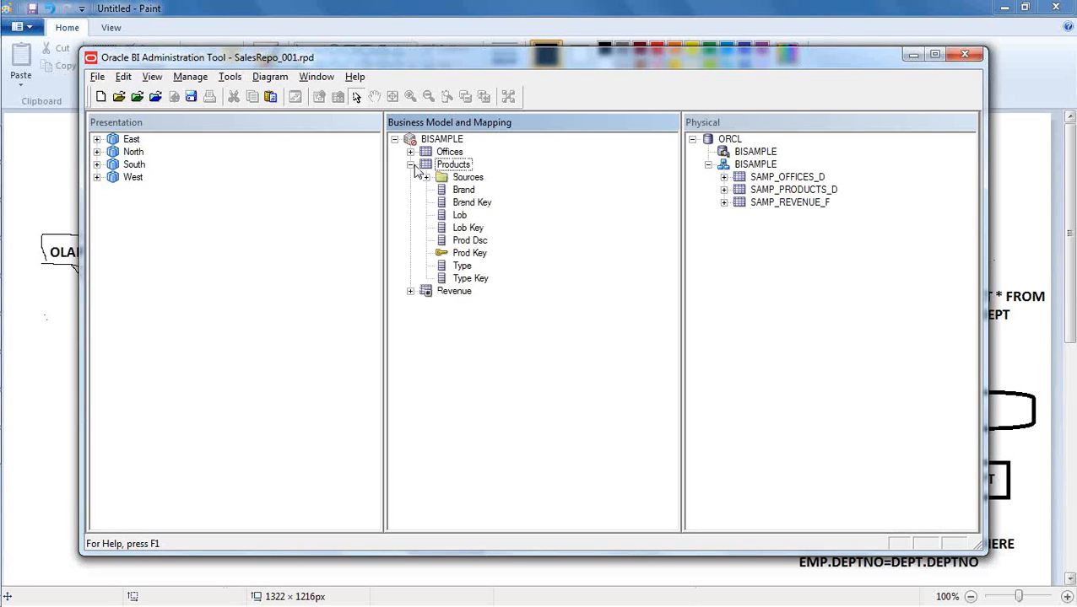
pyautogui.click(411, 164)
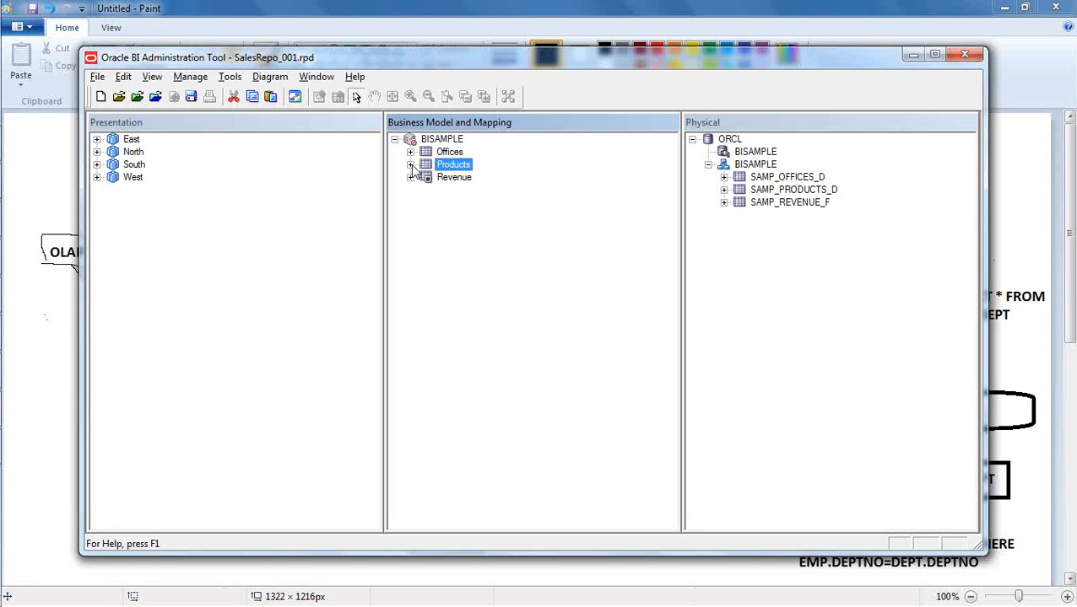
pyautogui.click(452, 266)
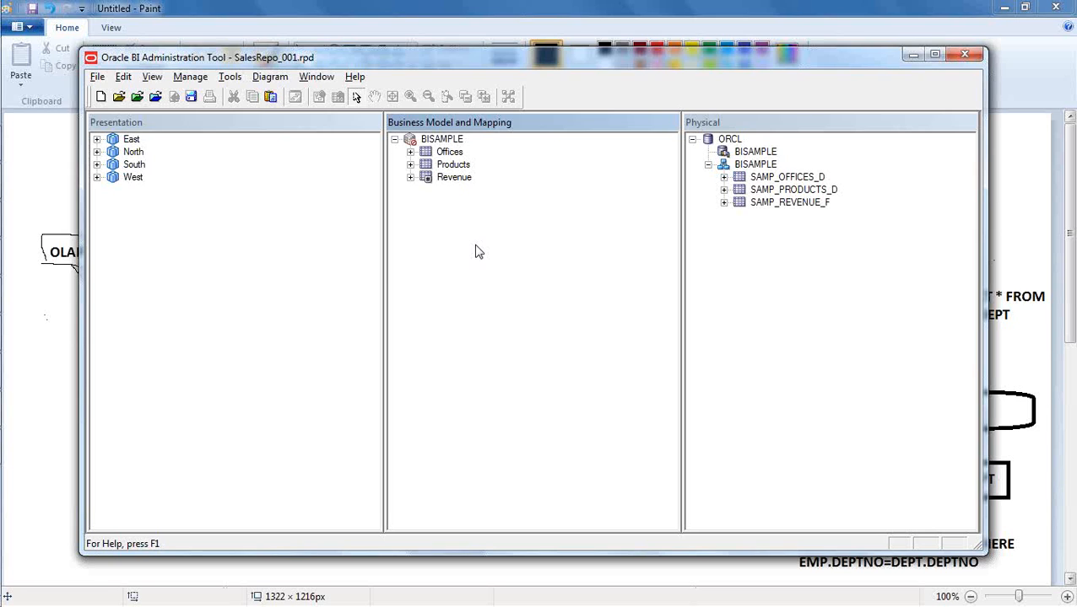
pyautogui.click(307, 268)
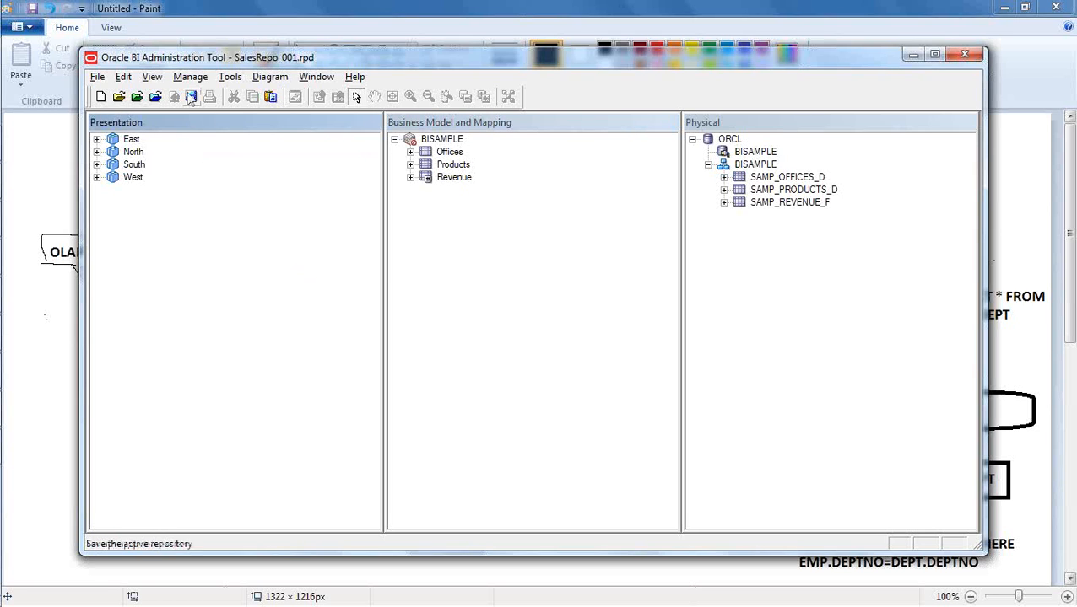
pyautogui.click(751, 284)
pyautogui.click(521, 272)
pyautogui.click(289, 240)
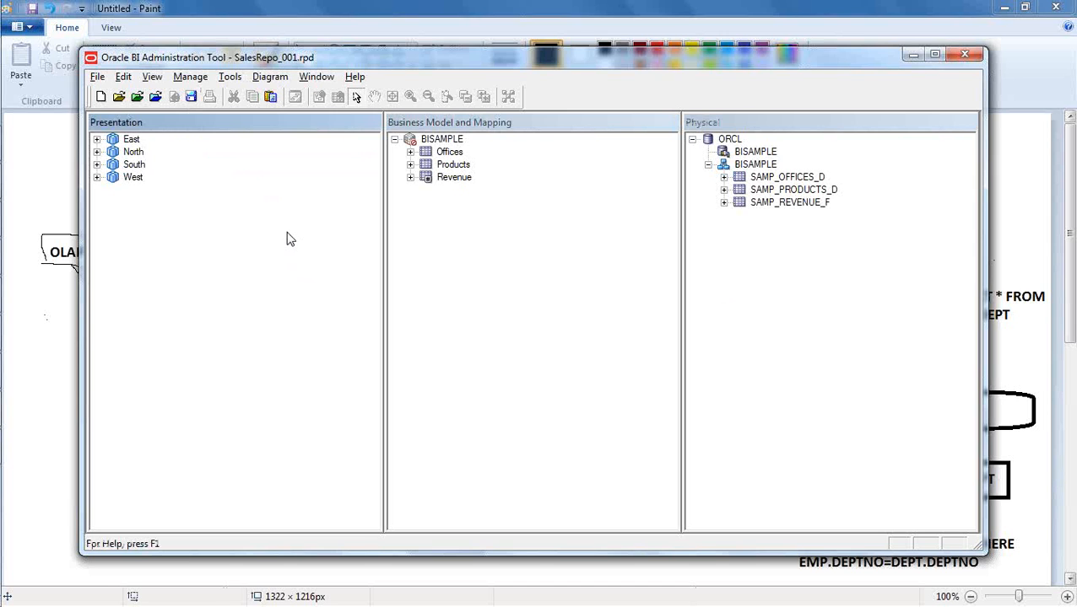
# - Save the repository with a global consistency check and mark the BISAMPLE business model as available for queries
pyautogui.click(191, 96)
pyautogui.moveTo(508, 246); pyautogui.dragTo(494, 216)
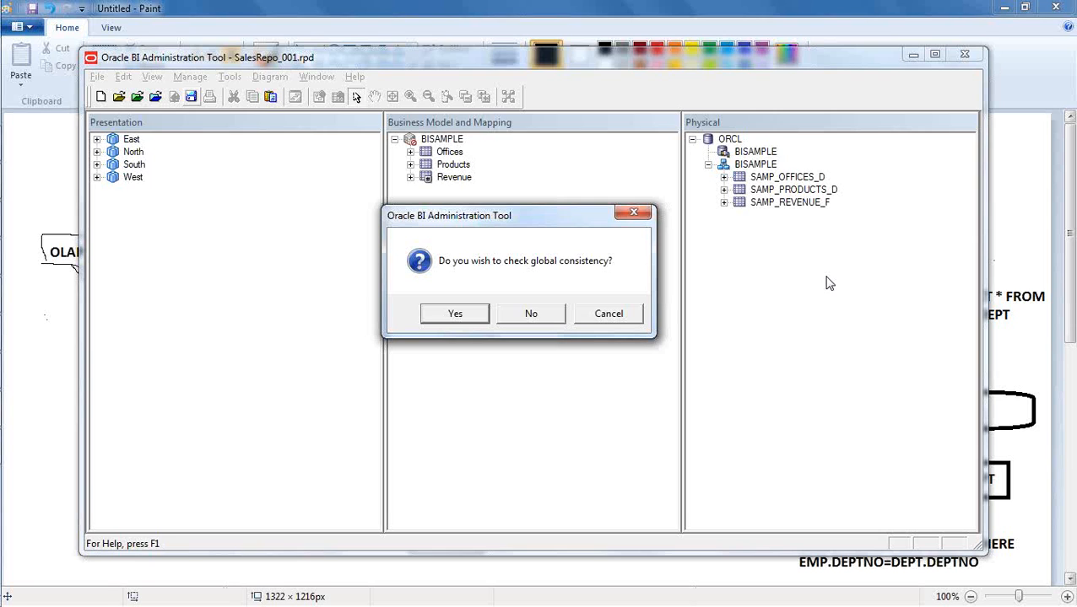
pyautogui.click(452, 318)
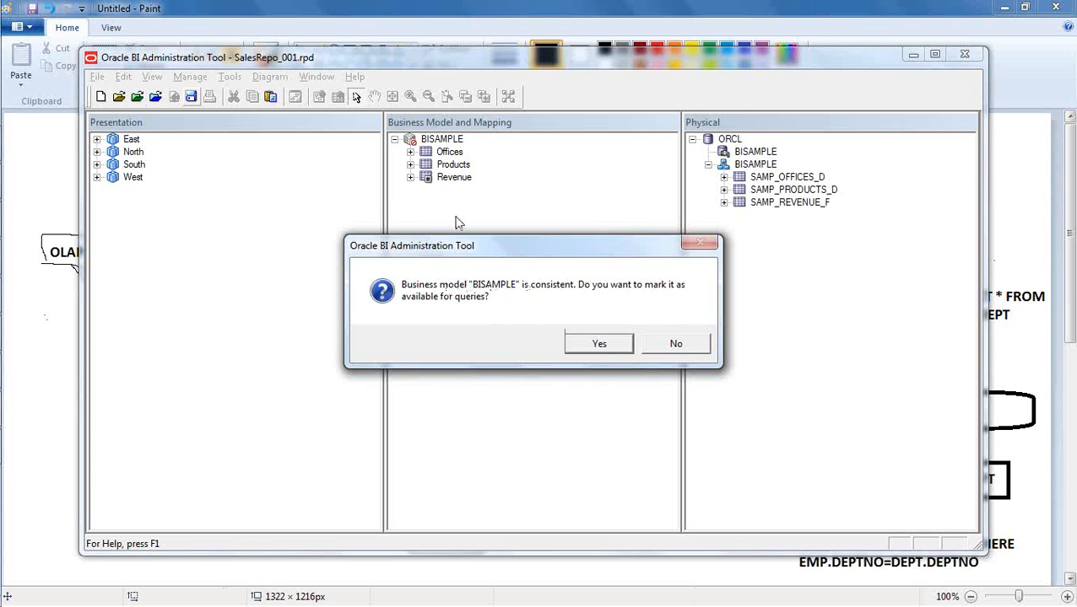
pyautogui.click(600, 344)
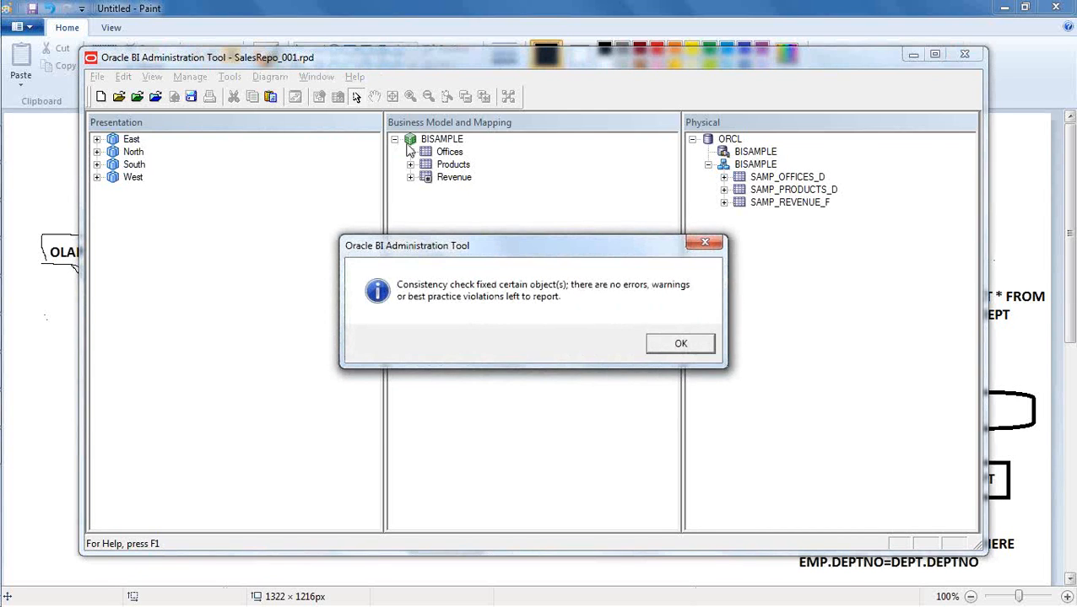
pyautogui.click(680, 343)
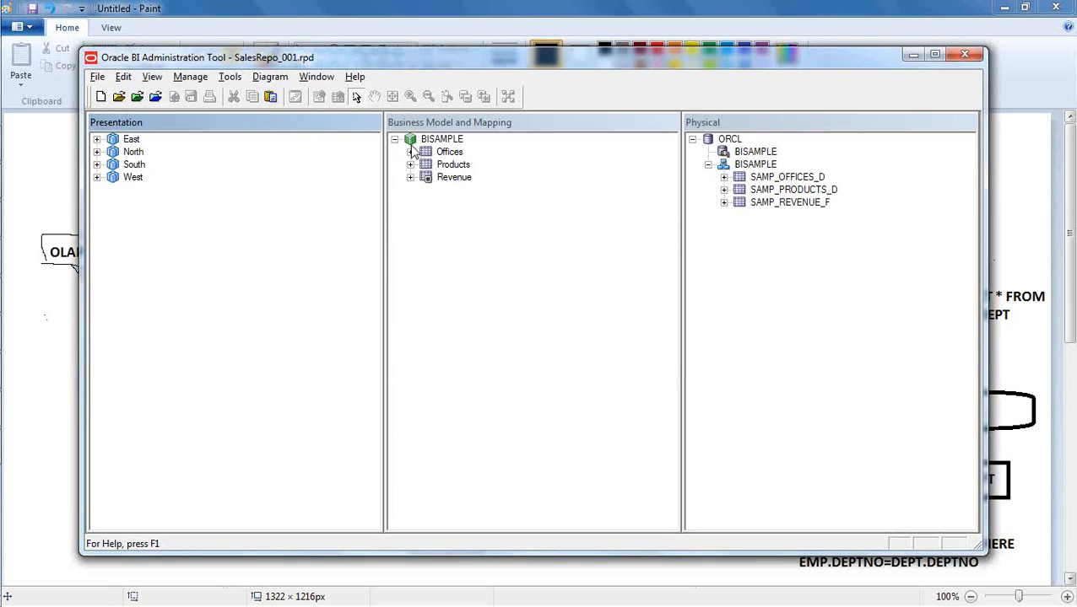
pyautogui.click(487, 285)
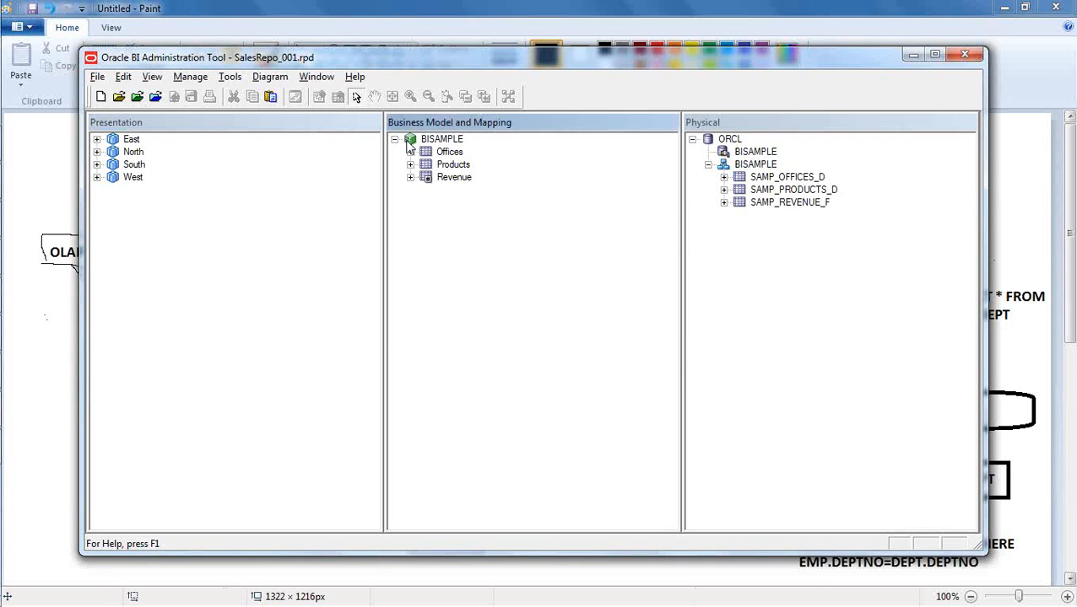
pyautogui.click(925, 29)
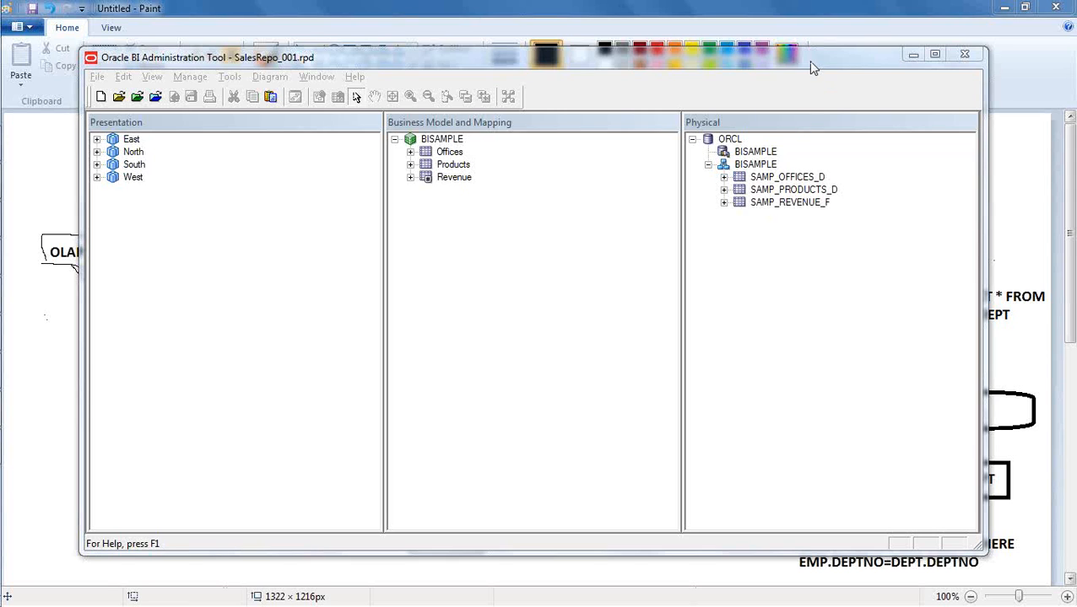
# - Review the role permissions of the Dept Key column in the East subject area's Offices table, cancel without changes and collapse East
pyautogui.click(97, 140)
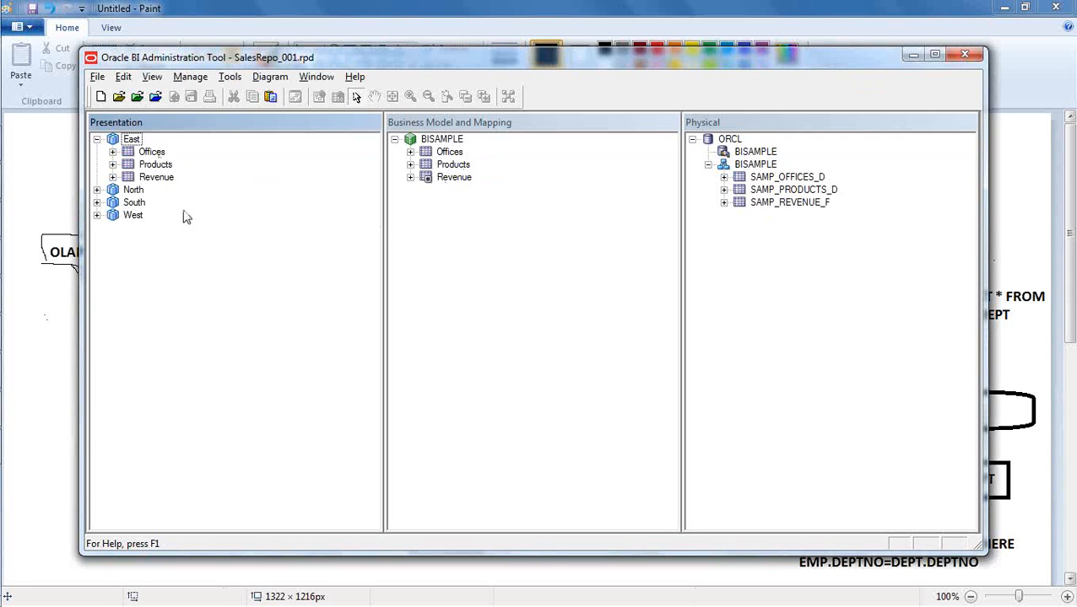
pyautogui.click(113, 152)
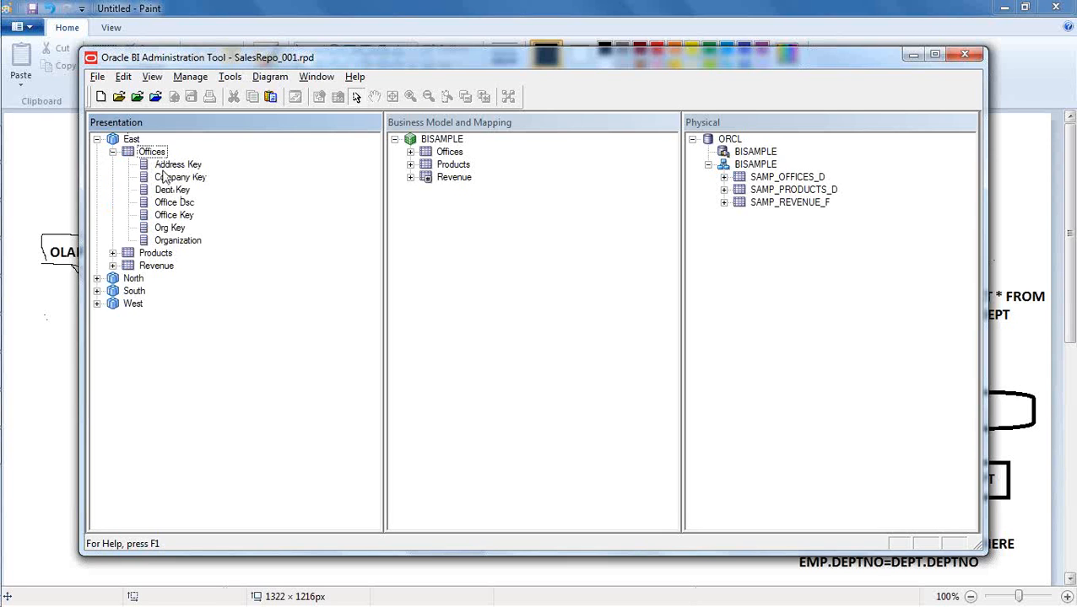
pyautogui.doubleClick(172, 190)
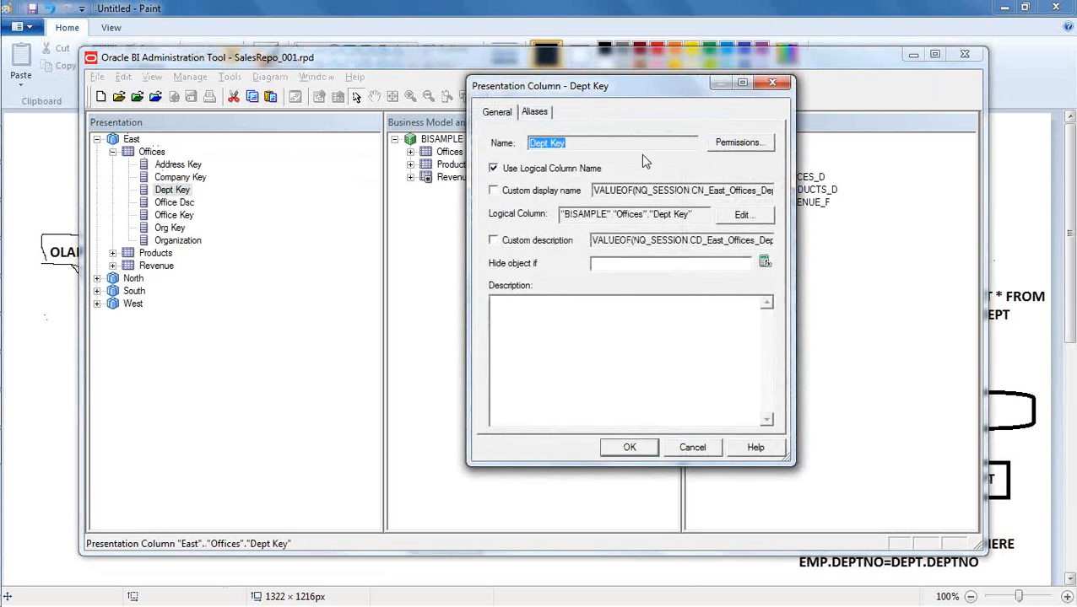
pyautogui.click(738, 143)
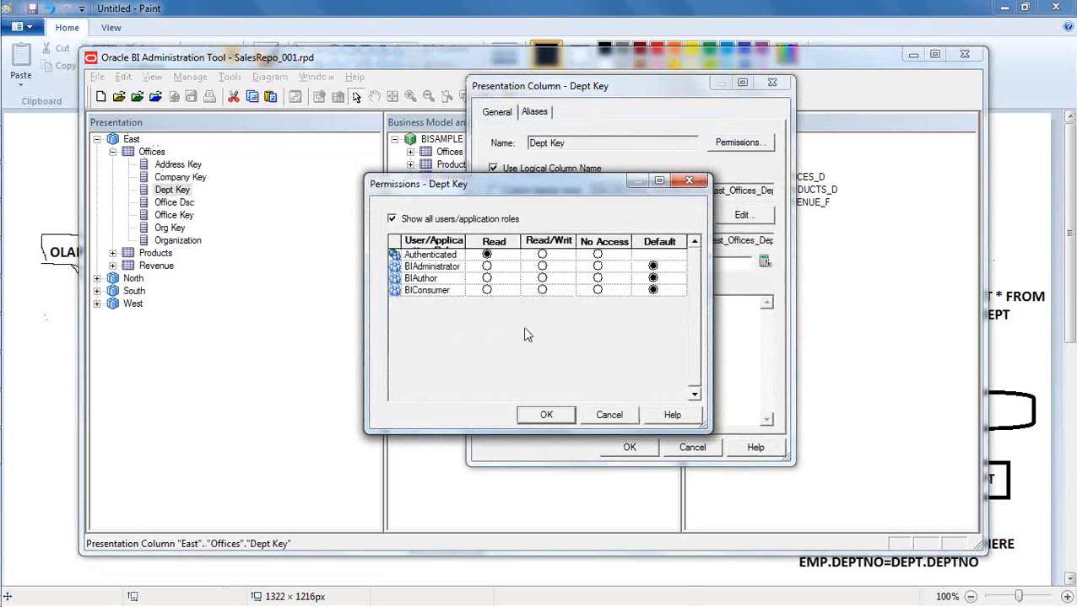
pyautogui.click(609, 415)
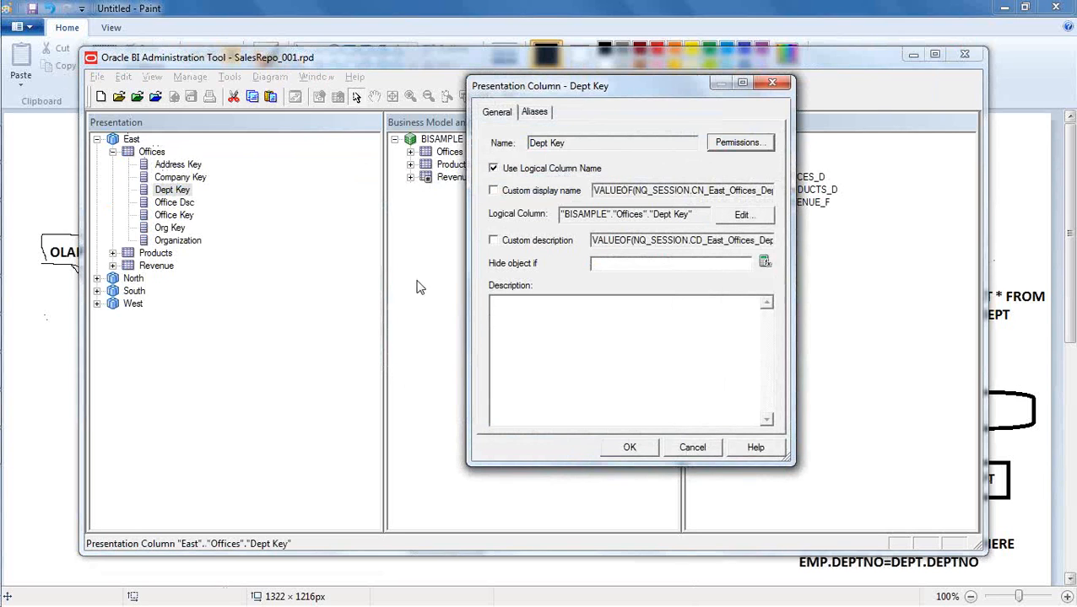
pyautogui.click(688, 445)
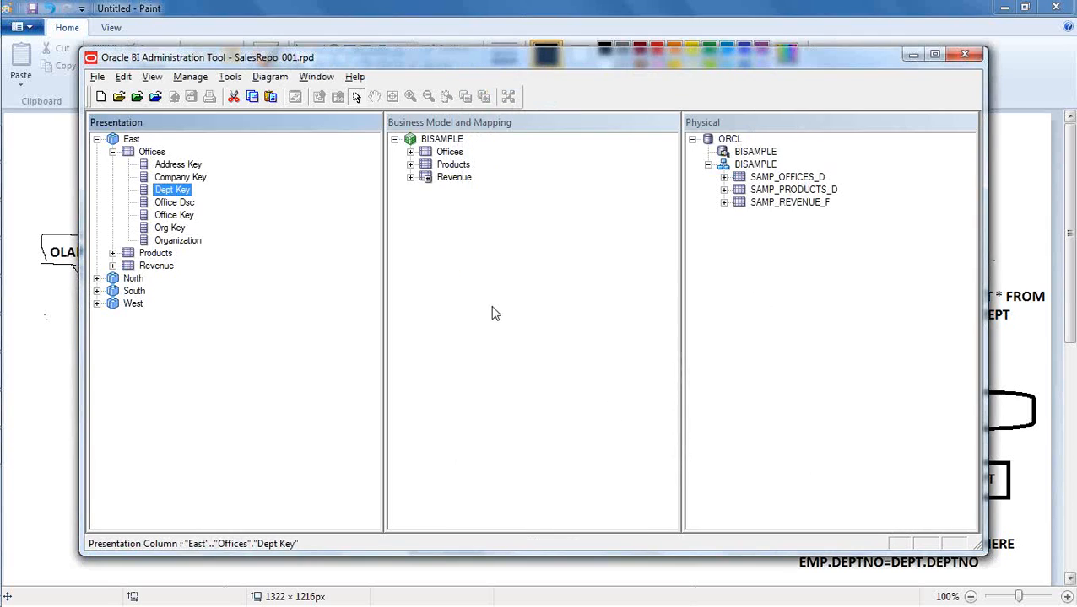
pyautogui.click(493, 310)
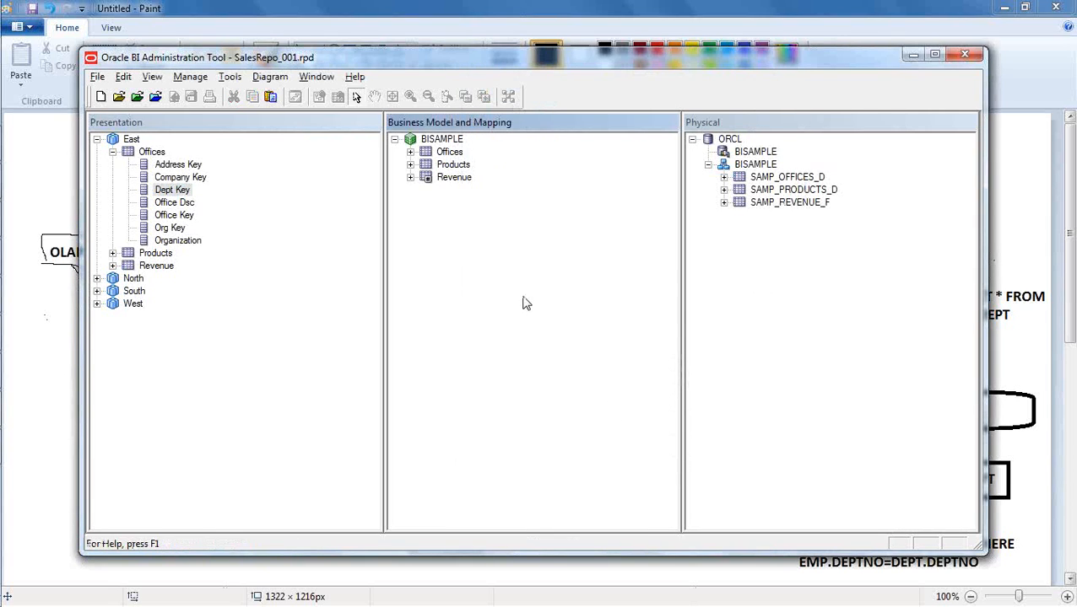
pyautogui.click(113, 152)
pyautogui.click(479, 213)
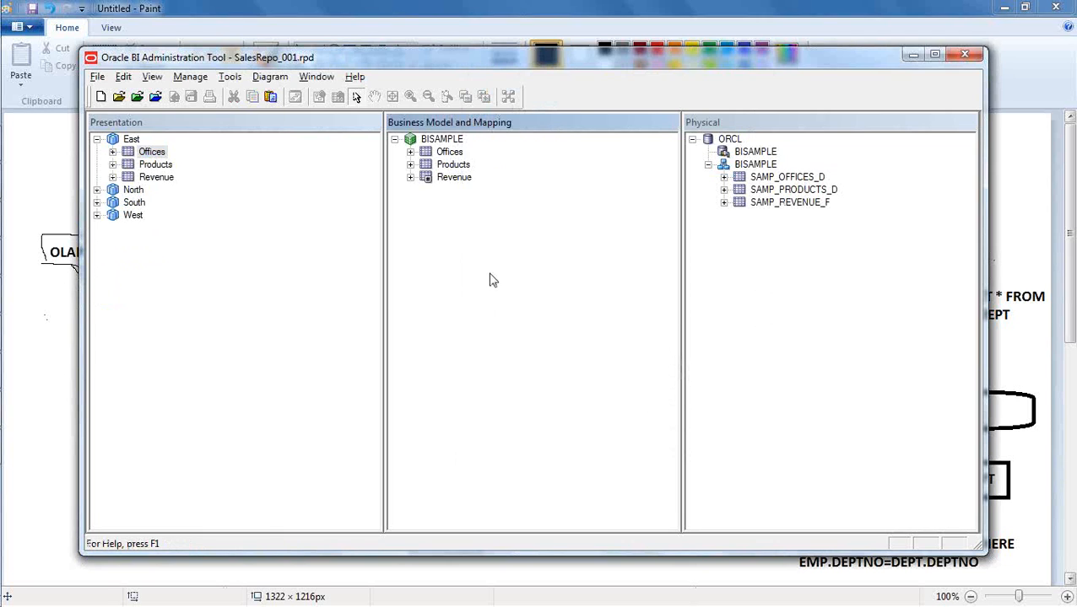
pyautogui.click(97, 140)
pyautogui.click(545, 281)
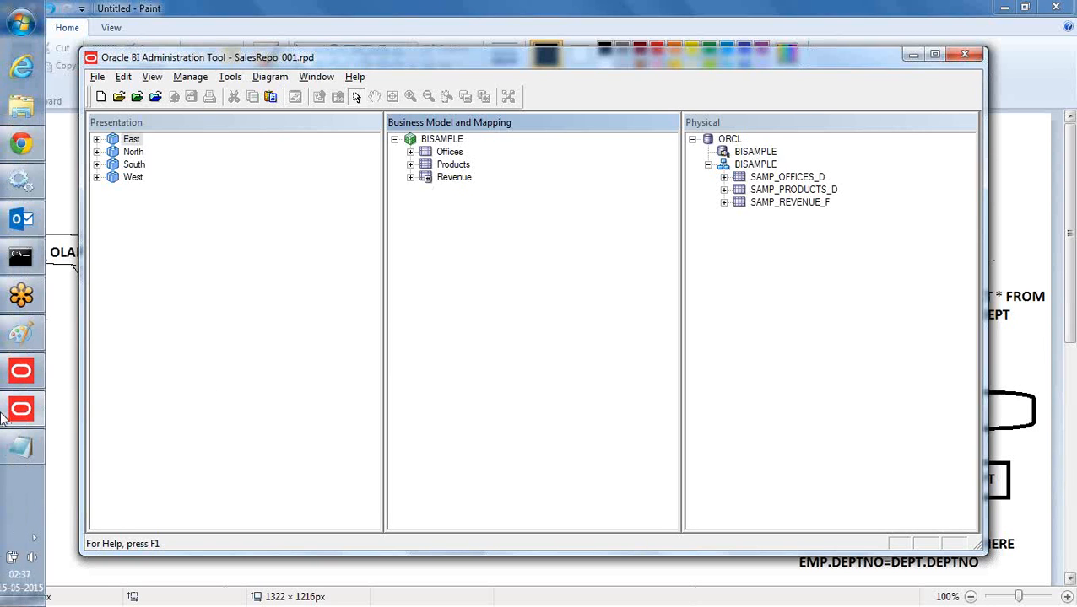
# - Switch to Paint and, with the Pencil tool, tick the Deploy Repository line and underline its Enterprise Manager and Cloud words
pyautogui.click(329, 17)
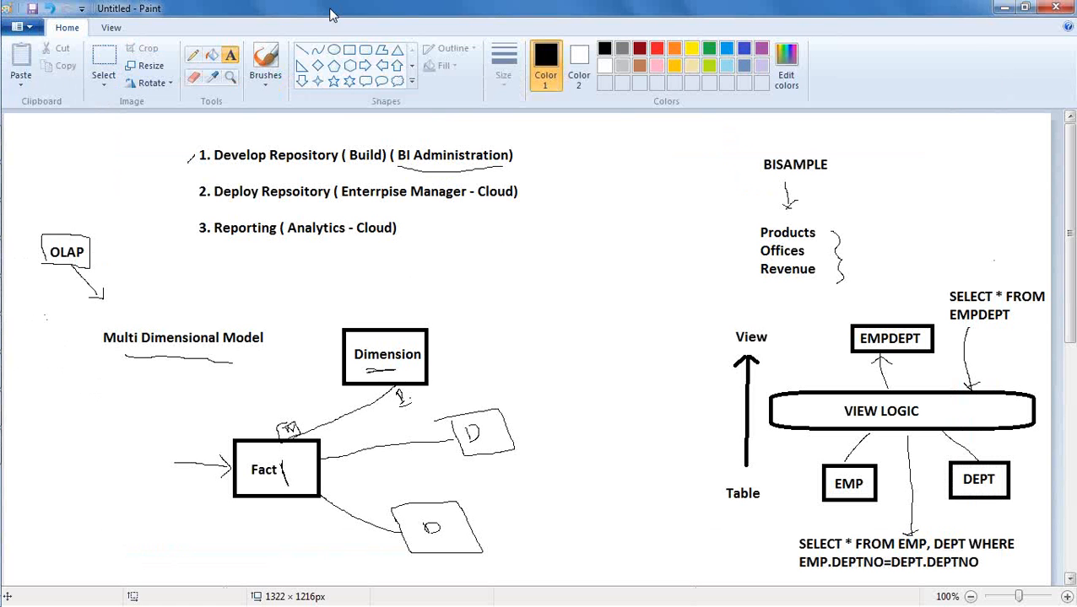
pyautogui.click(193, 54)
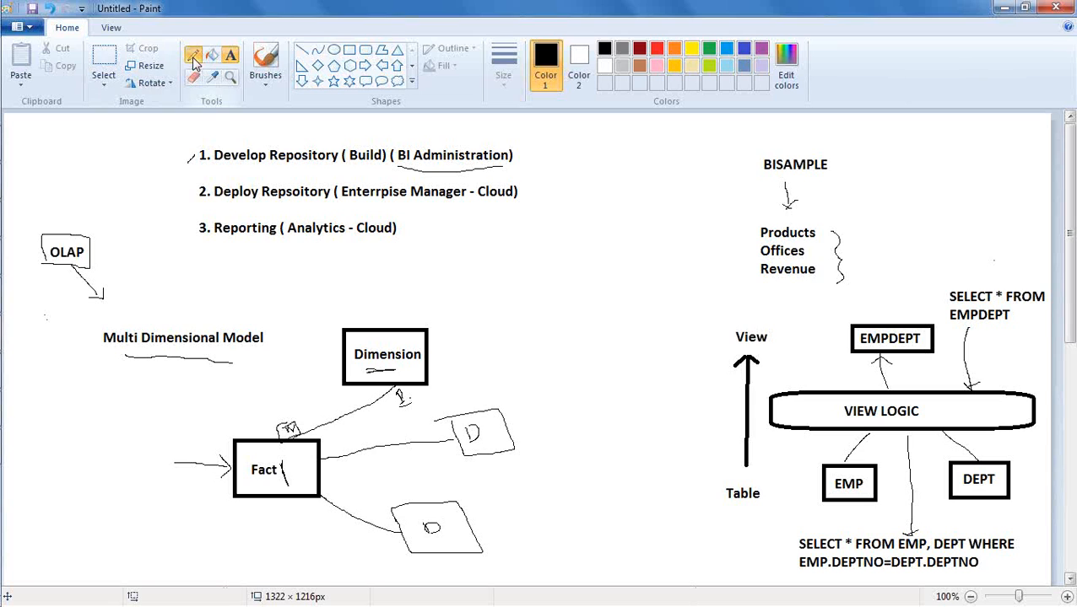
pyautogui.moveTo(187, 200)
pyautogui.mouseDown()
pyautogui.moveTo(199, 184)
pyautogui.moveTo(189, 197)
pyautogui.mouseUp()
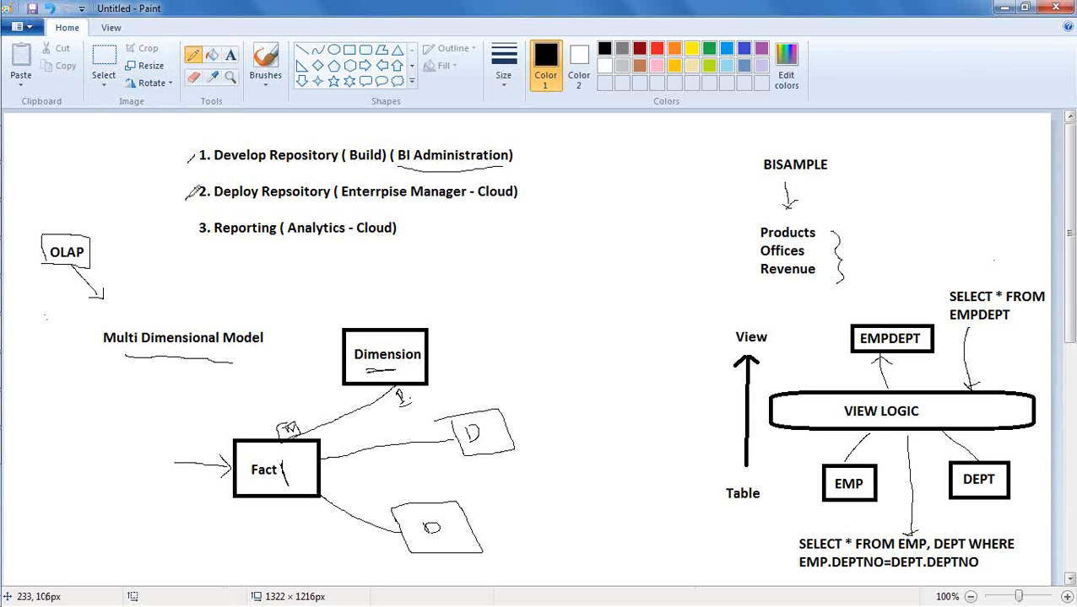
pyautogui.moveTo(343, 202); pyautogui.dragTo(464, 200)
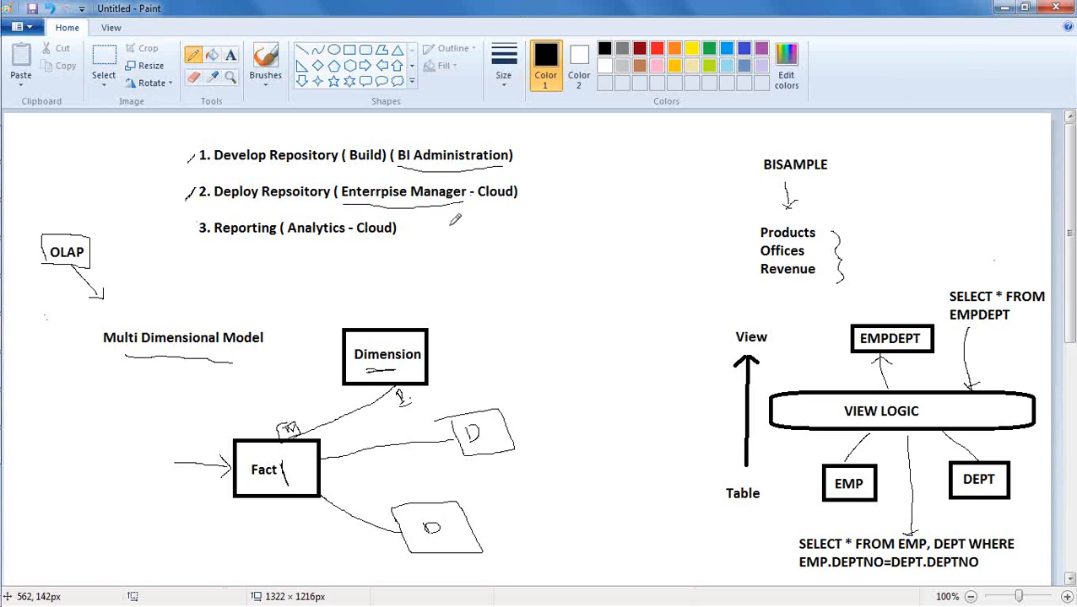
pyautogui.moveTo(476, 200); pyautogui.dragTo(511, 197)
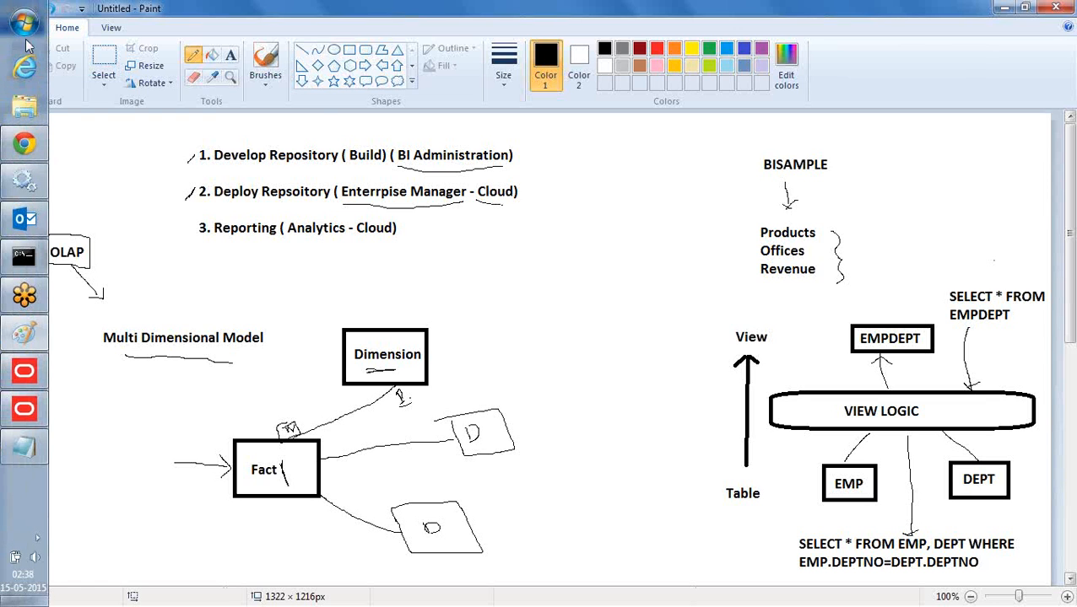
pyautogui.click(24, 21)
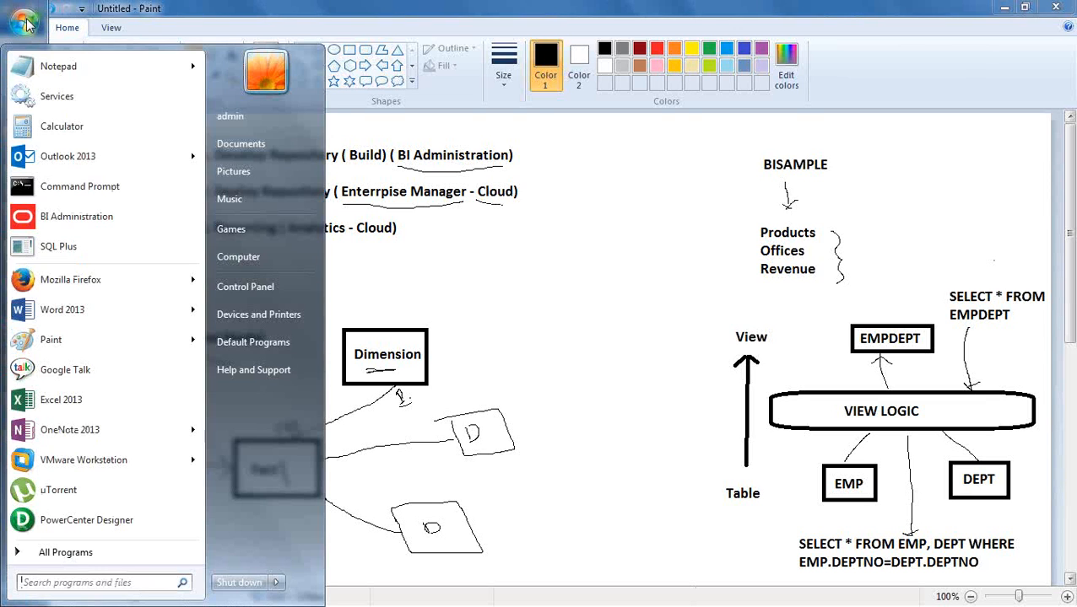
pyautogui.click(66, 278)
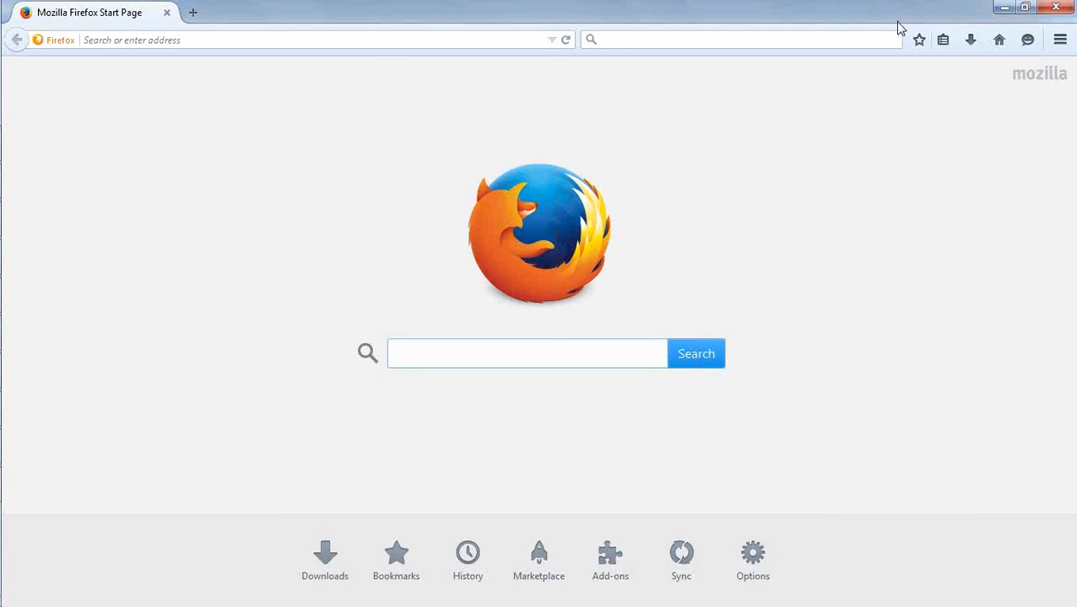
pyautogui.click(353, 41)
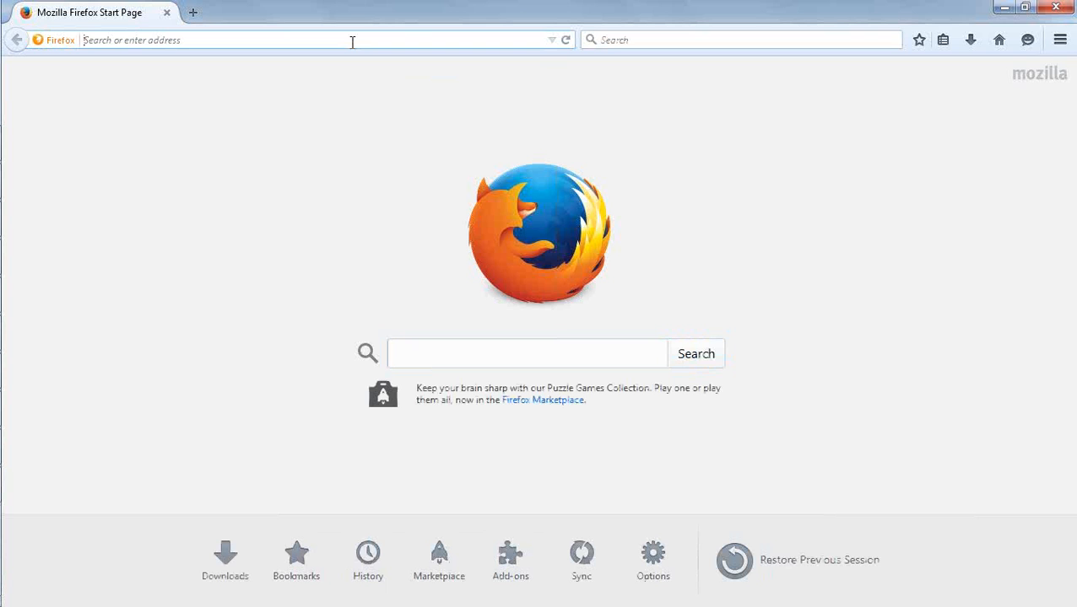
pyautogui.write('http://localhost:')
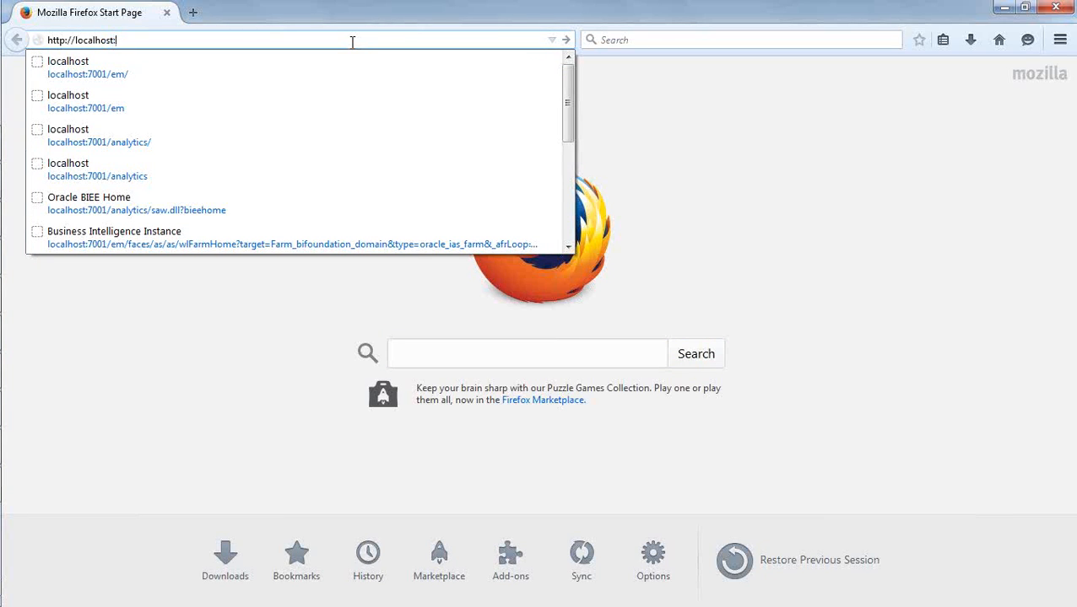
pyautogui.write('7001/em')
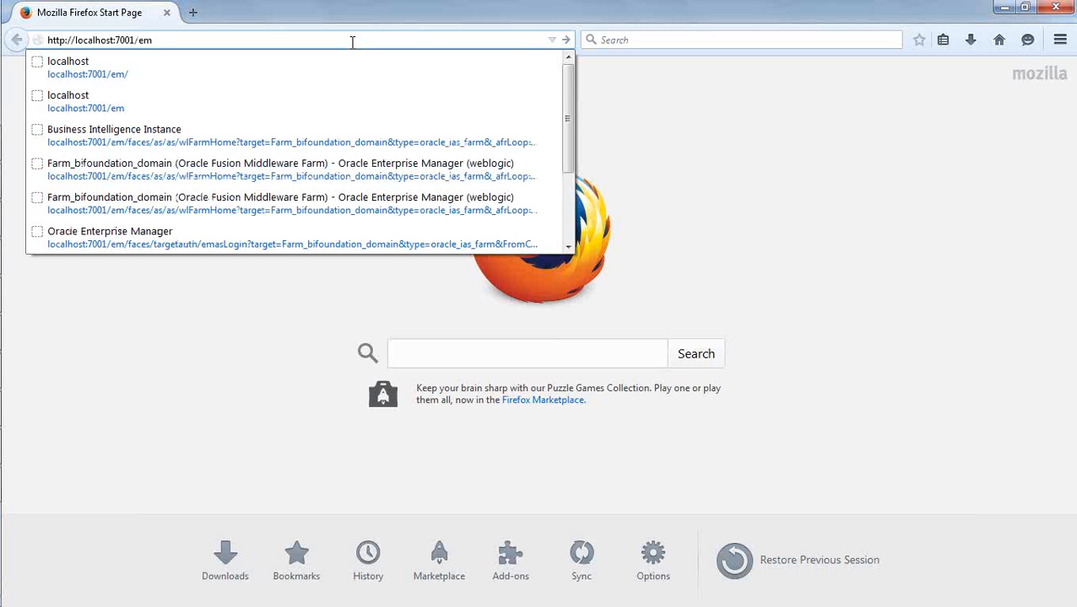
pyautogui.press('Return')
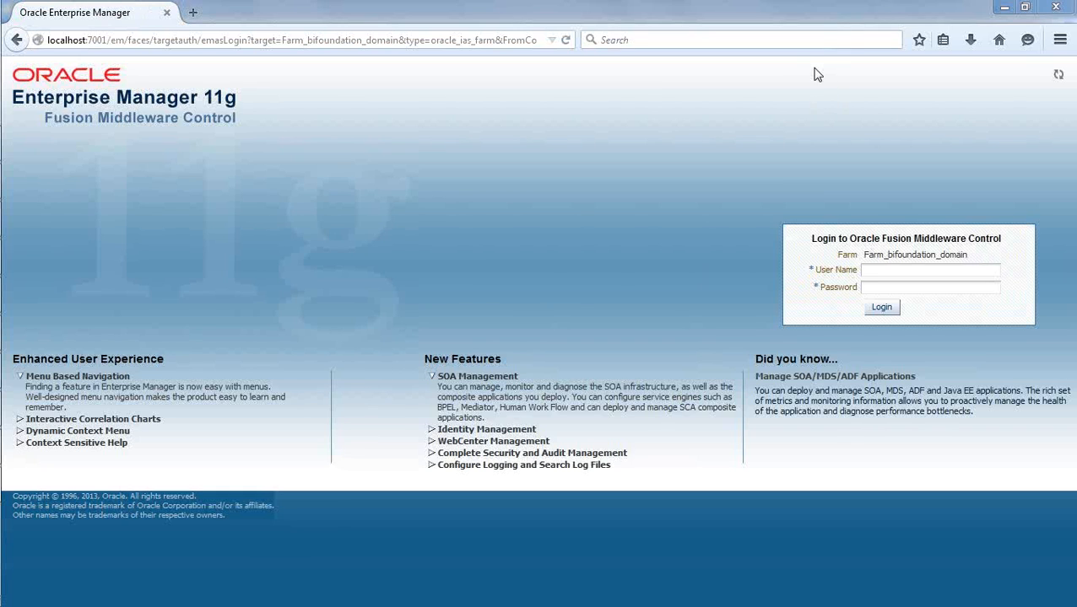
# - Log in to Oracle Fusion Middleware Control with the user name weblogic and the account password
pyautogui.click(896, 268)
pyautogui.click(886, 286)
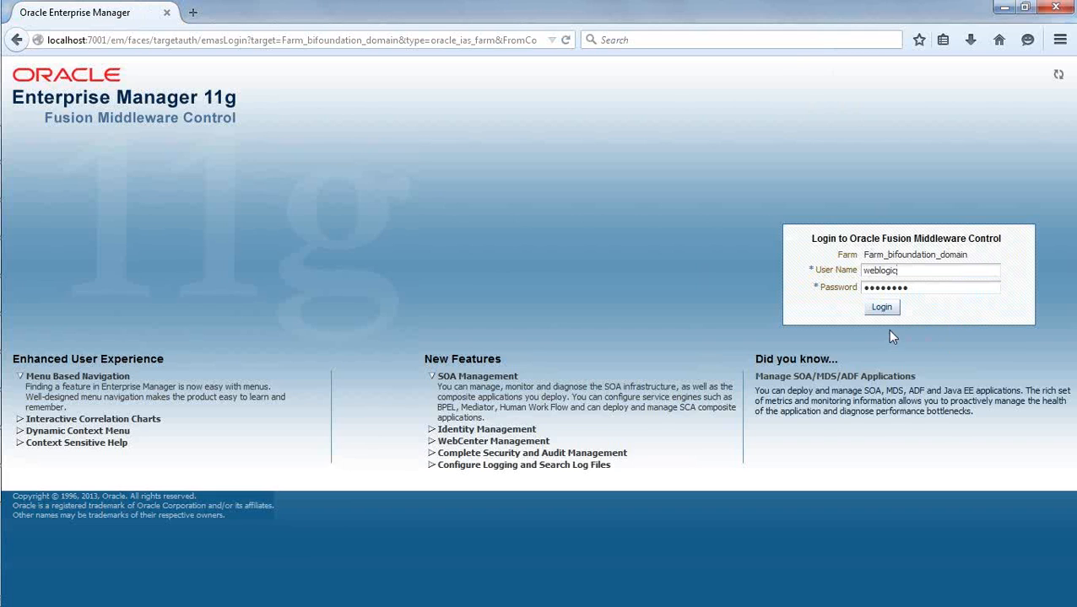
pyautogui.click(884, 306)
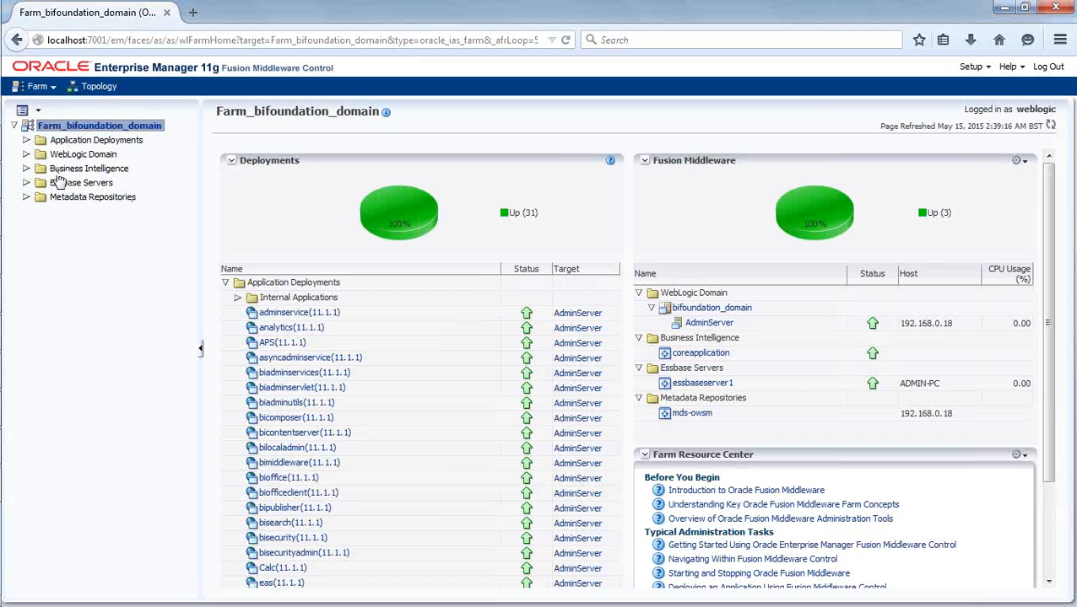
# - Open the Repository deployment settings of coreapplication under Business Intelligence
pyautogui.click(26, 168)
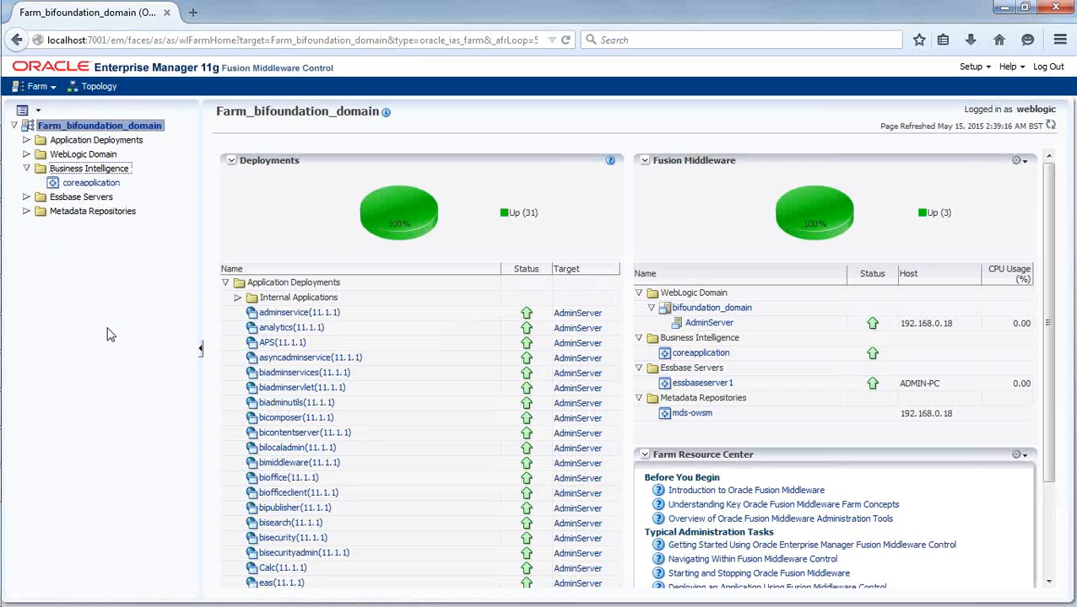
pyautogui.click(94, 184)
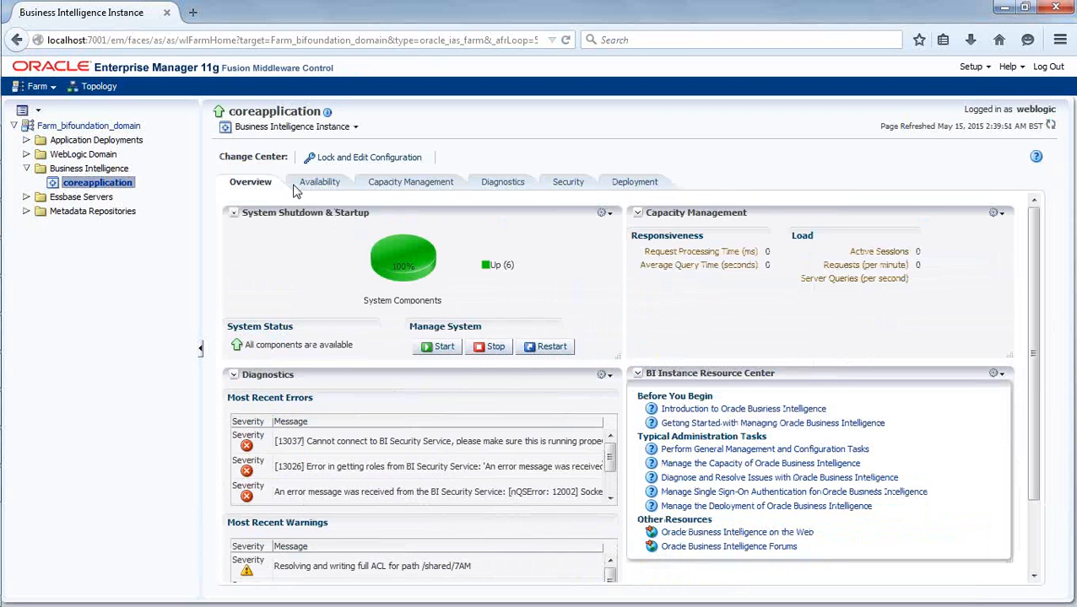
pyautogui.click(640, 183)
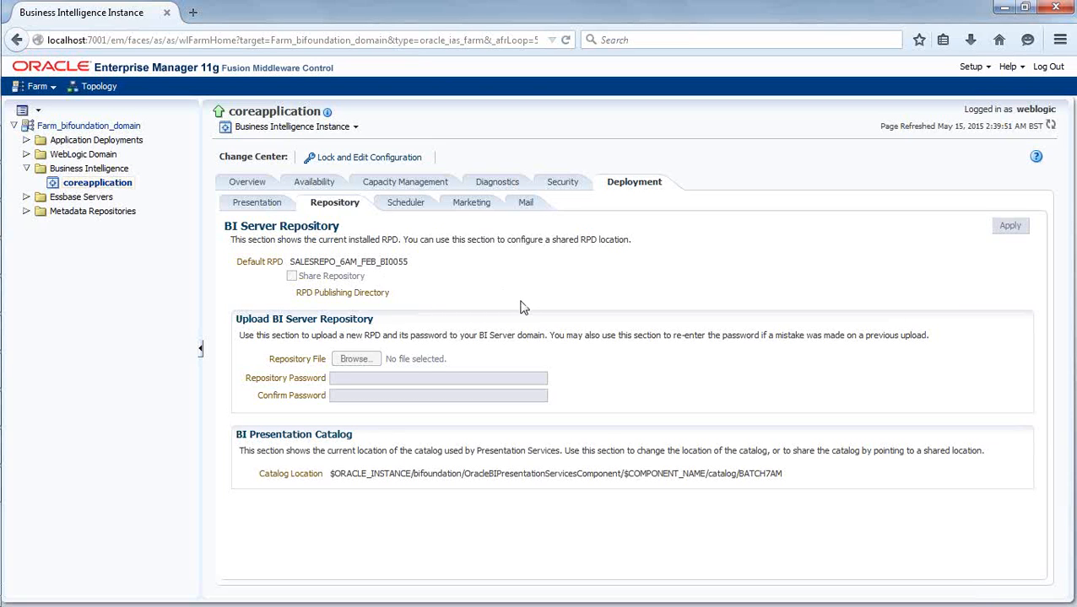
# - Switch to the Oracle BI Administration Tool to view SalesRepo_001.rpd and return to Enterprise Manager in Firefox
pyautogui.moveTo(5, 227)
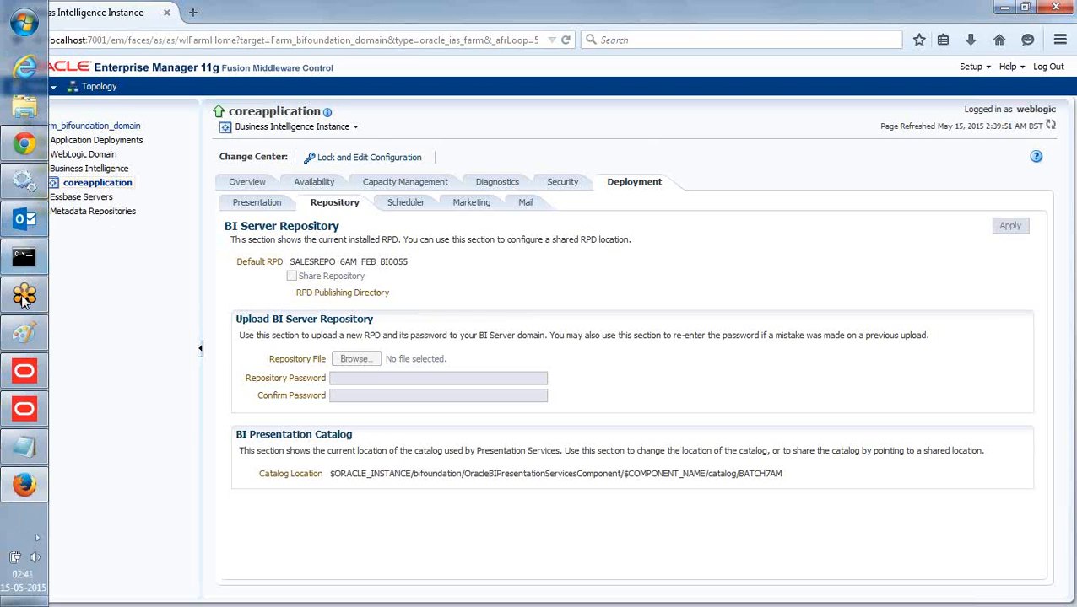
pyautogui.click(24, 409)
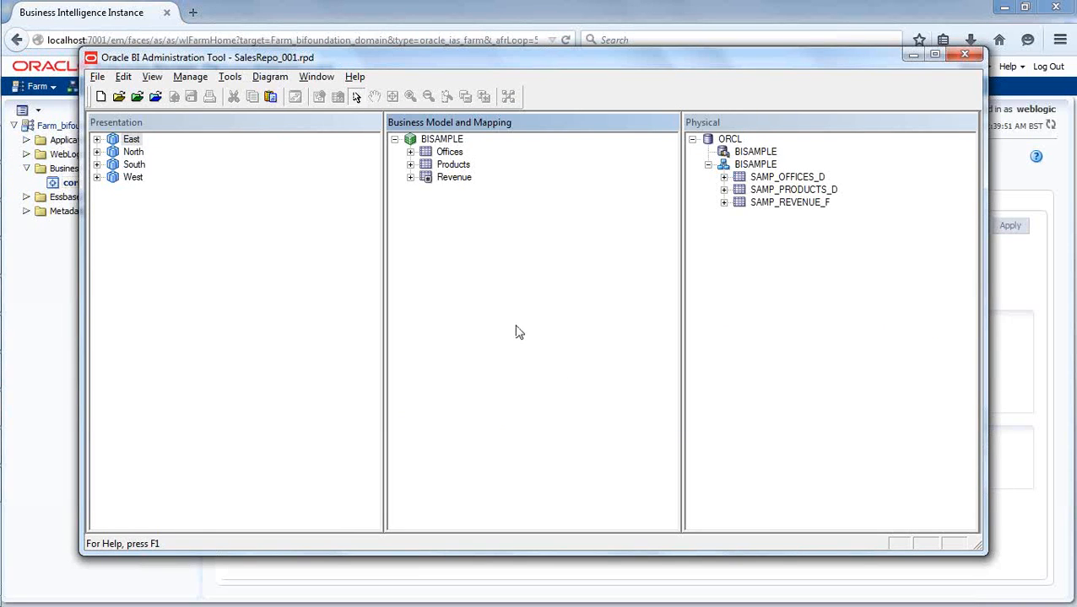
pyautogui.click(1066, 271)
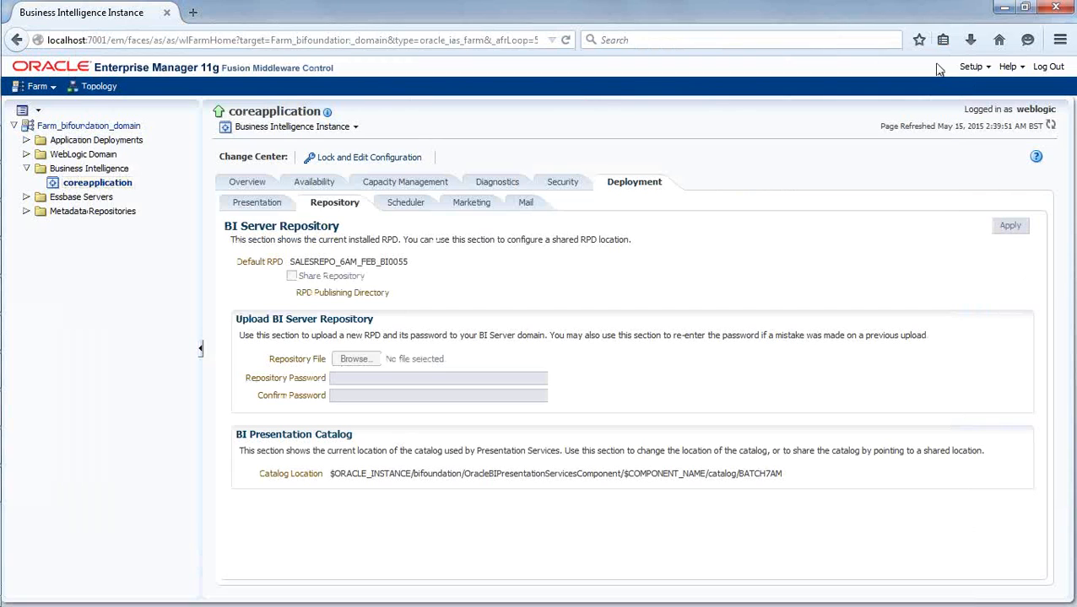